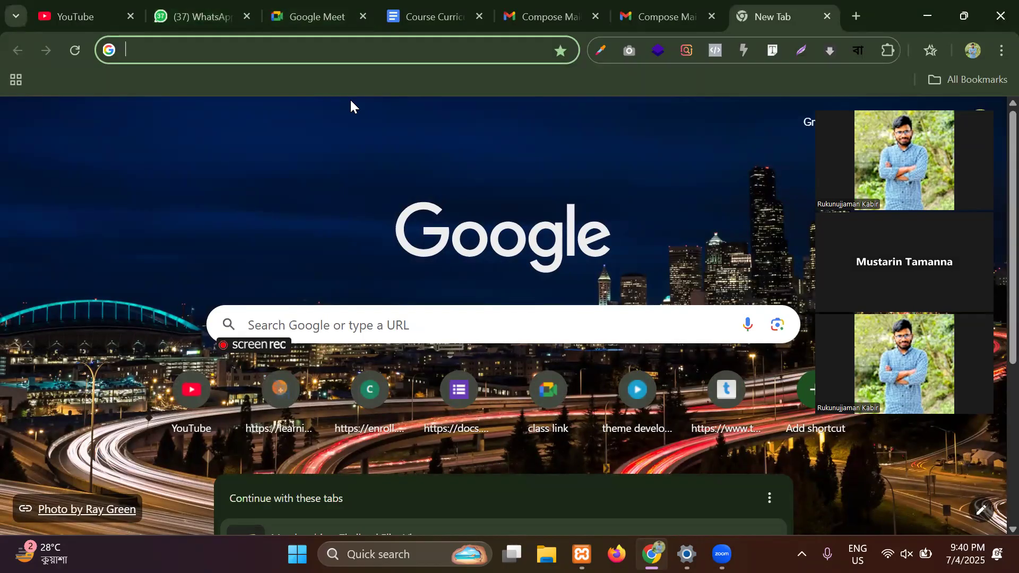
- Open the wordpress.org website in the new browser tab
click(350, 101)
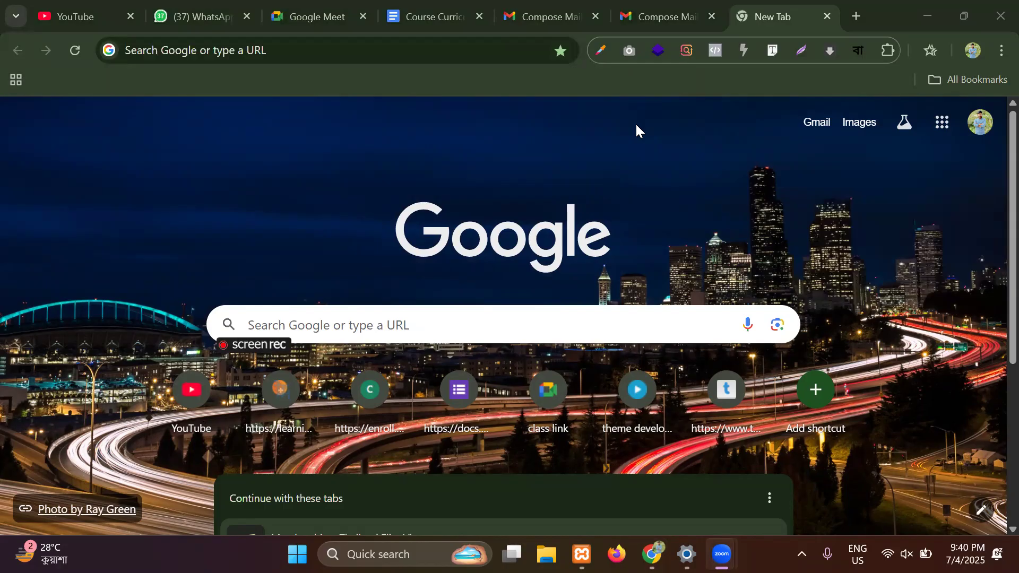
click(575, 136)
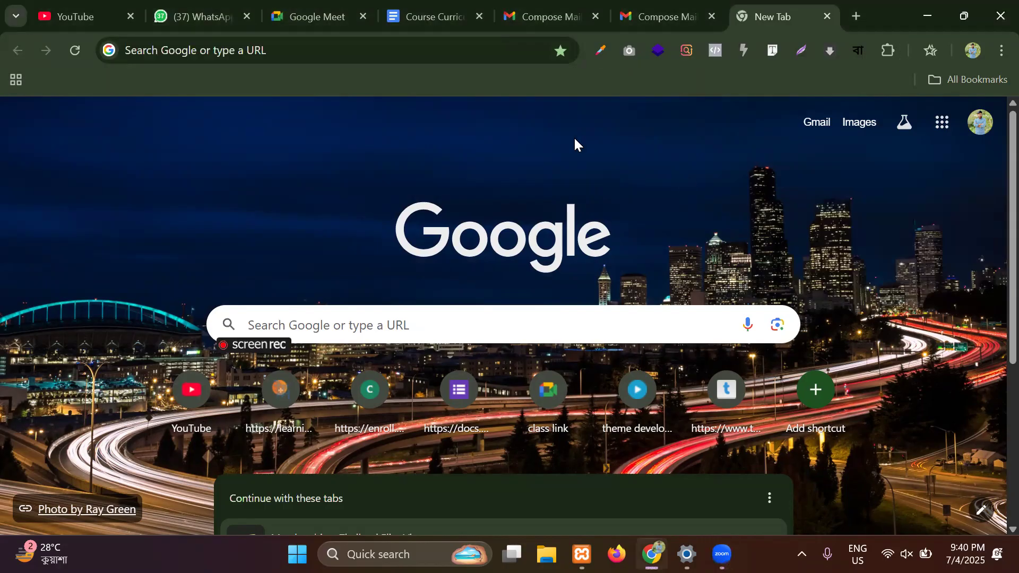
click(372, 45)
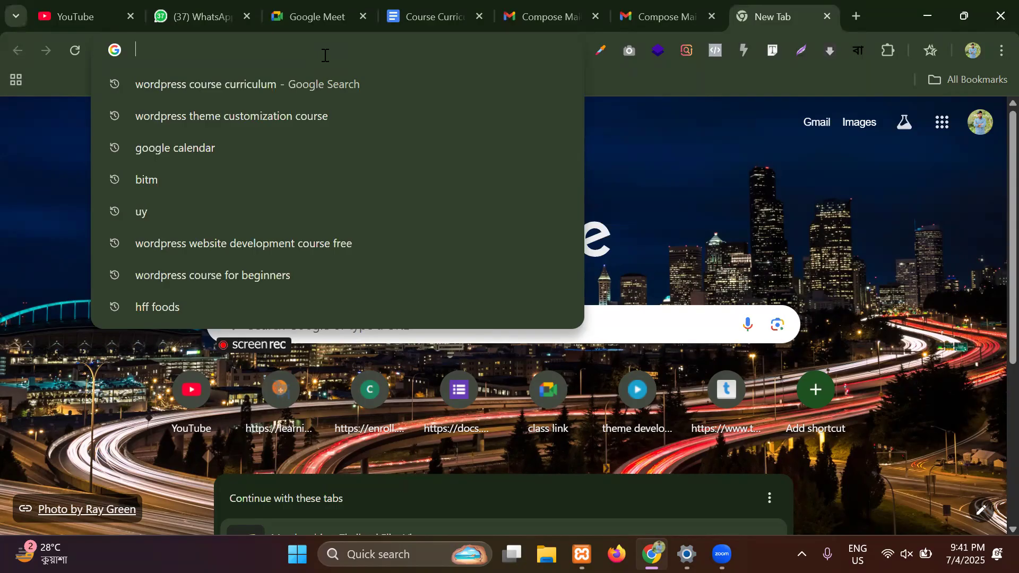
text(w)
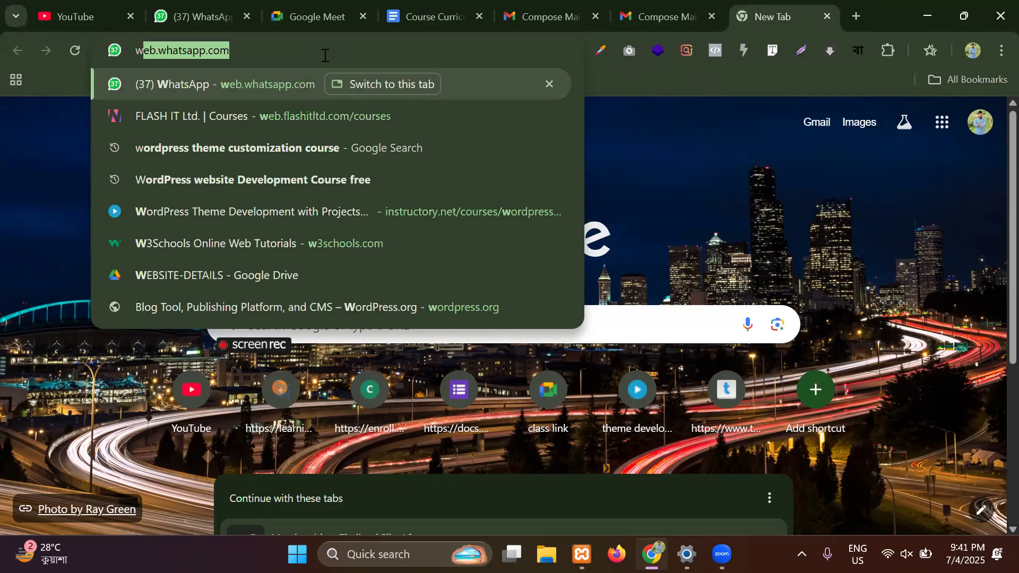
text(ord)
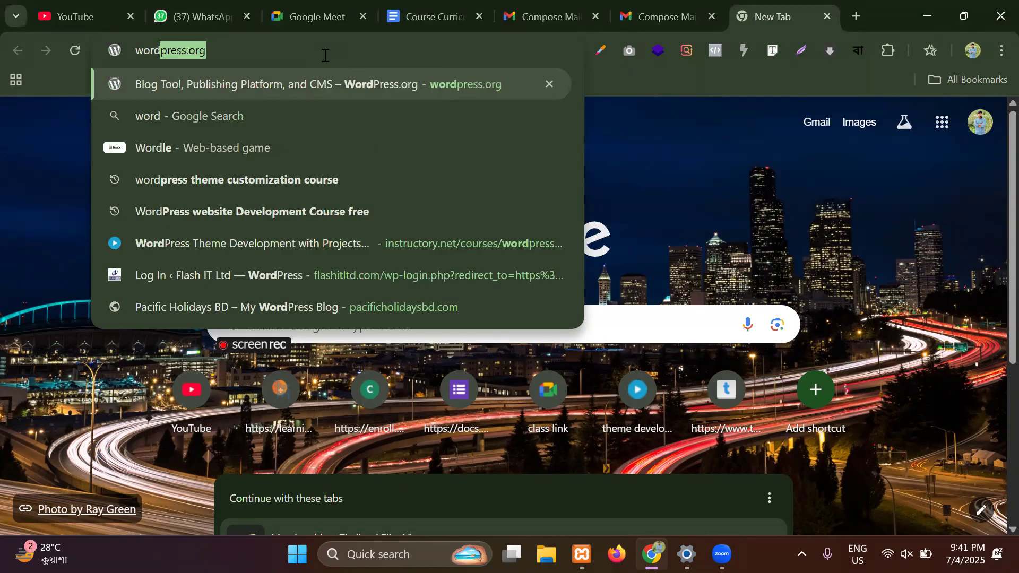
click(341, 87)
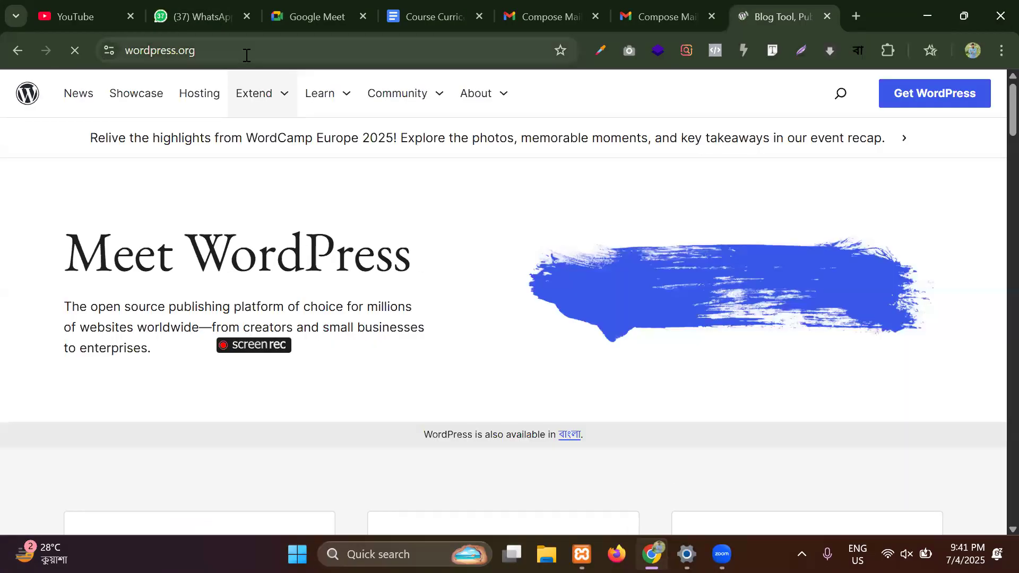
- Download WordPress 6.8.1 from the Get WordPress page, close the thank-you dialog and check the browser's downloads
scroll(289, 173, down, 4)
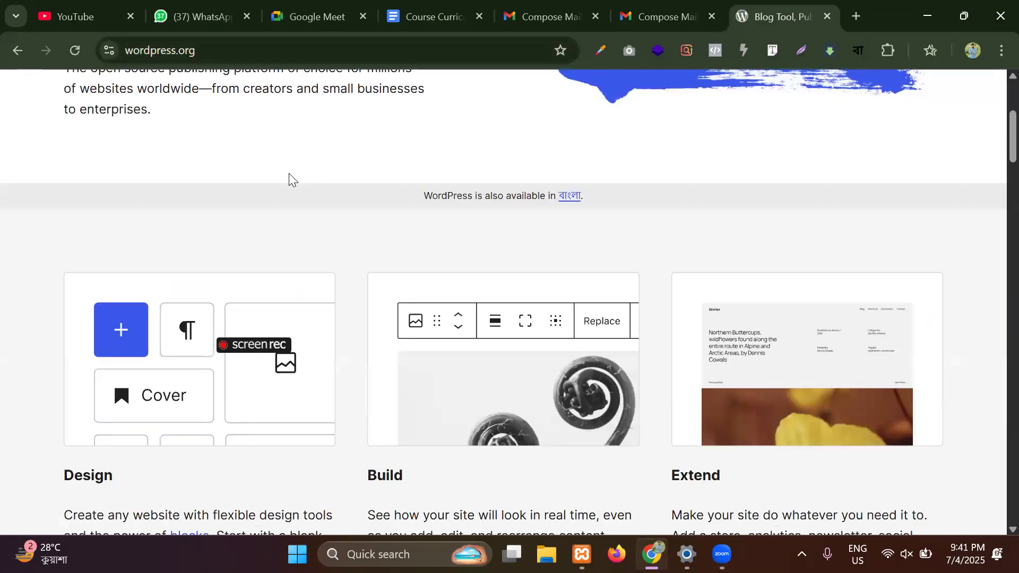
scroll(289, 173, up, 2)
scroll(288, 173, up, 2)
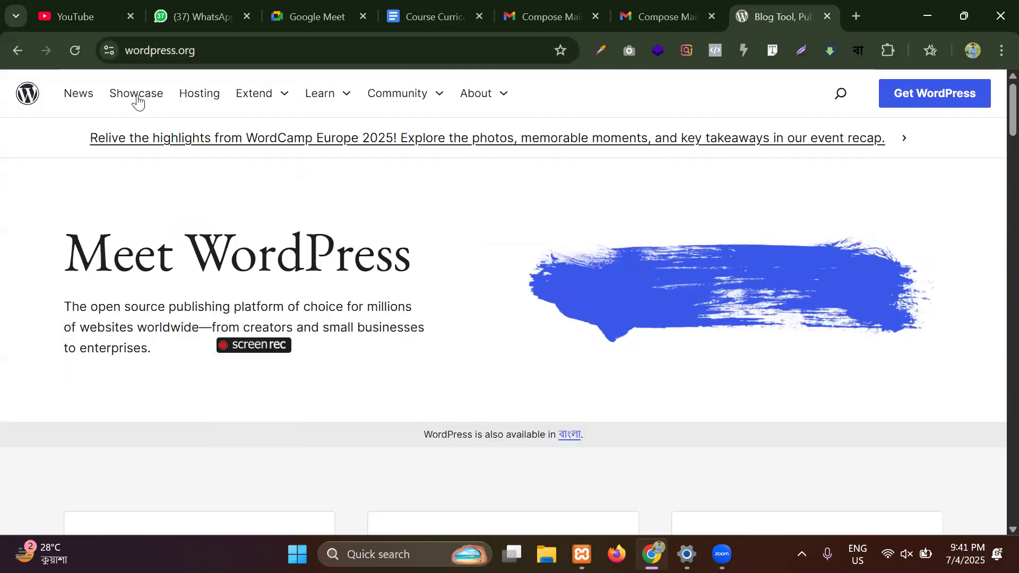
click(231, 50)
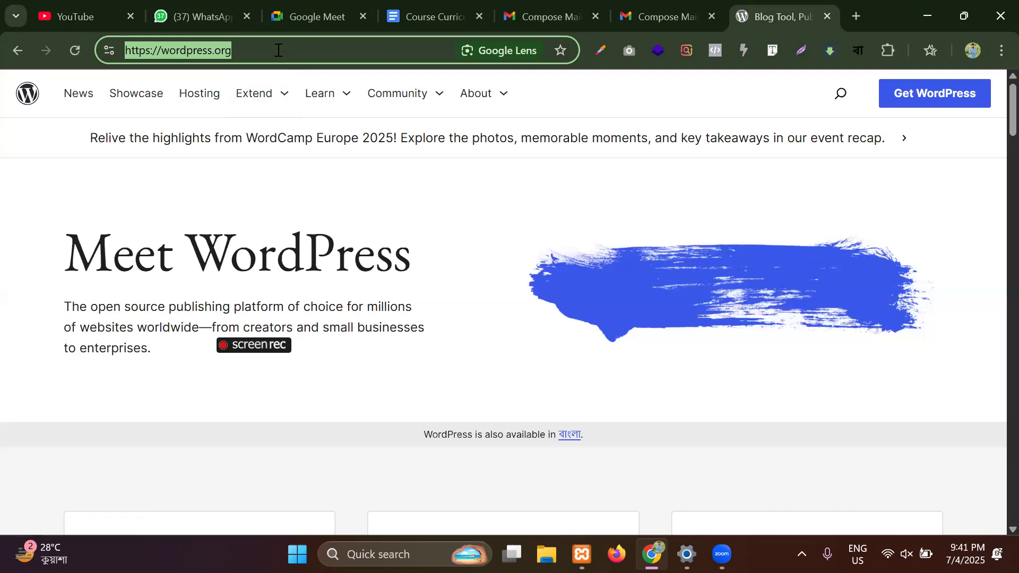
click(924, 93)
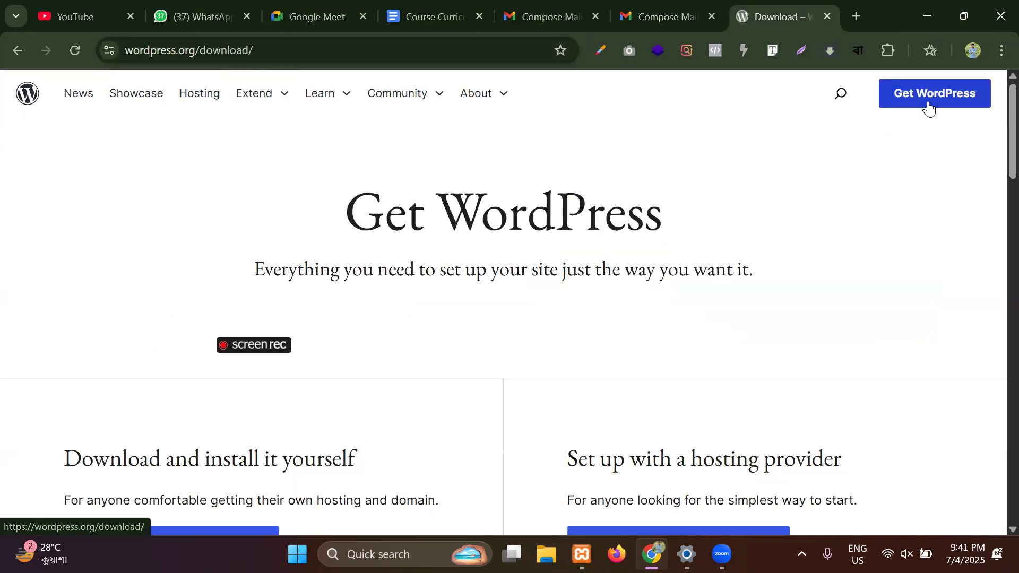
scroll(483, 260, down, 3)
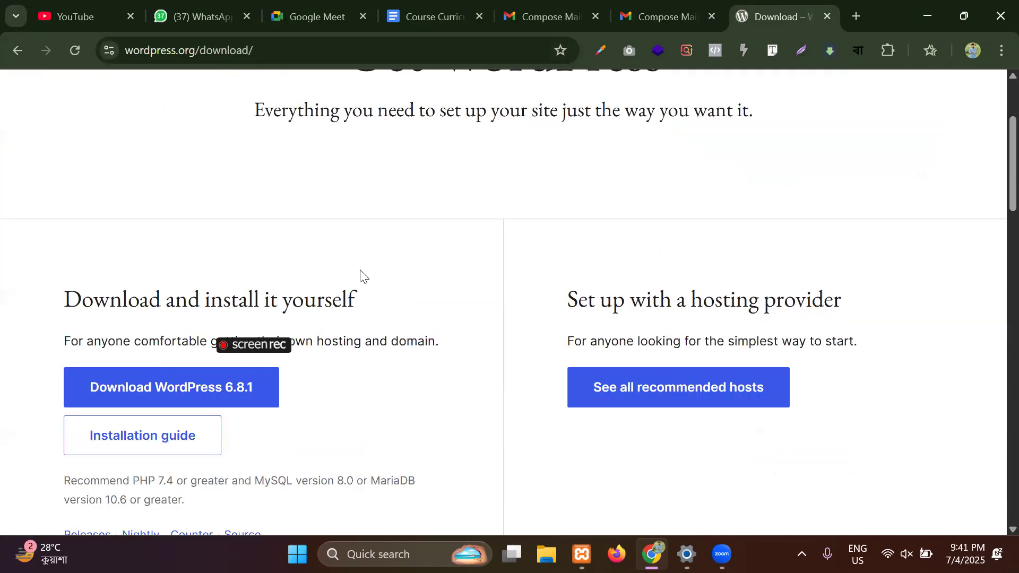
scroll(361, 277, down, 2)
click(144, 312)
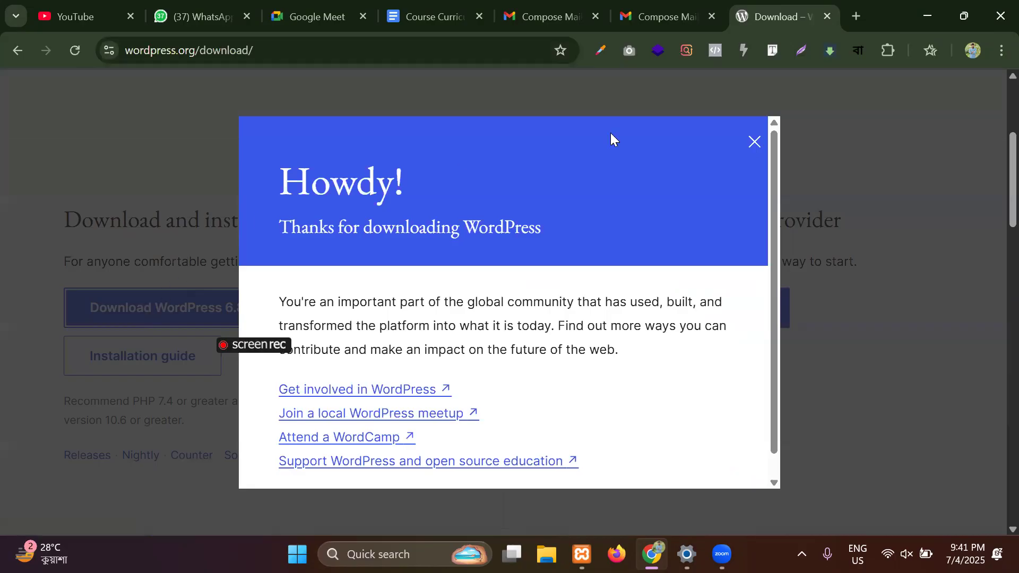
click(754, 142)
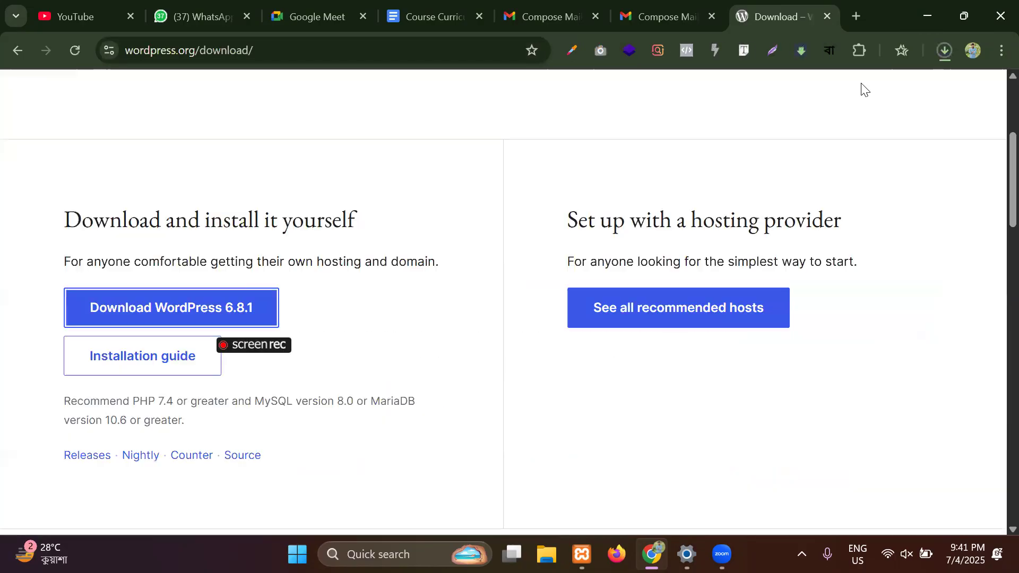
click(945, 52)
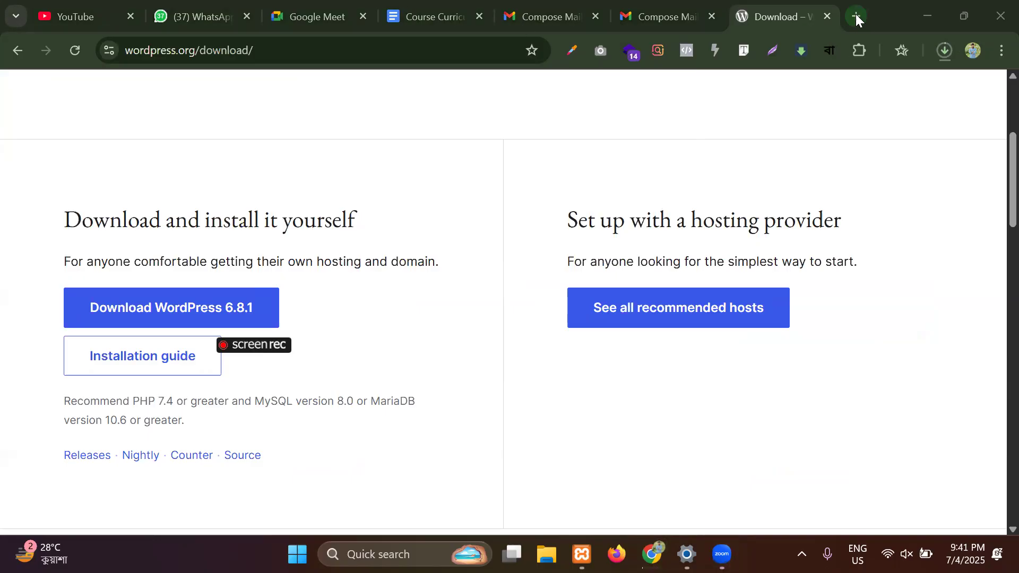
- Switch to the Course Curriculam document and review the Class:1 introduction to WordPress
click(411, 16)
scroll(396, 240, down, 2)
scroll(399, 241, up, 1)
double_click(702, 326)
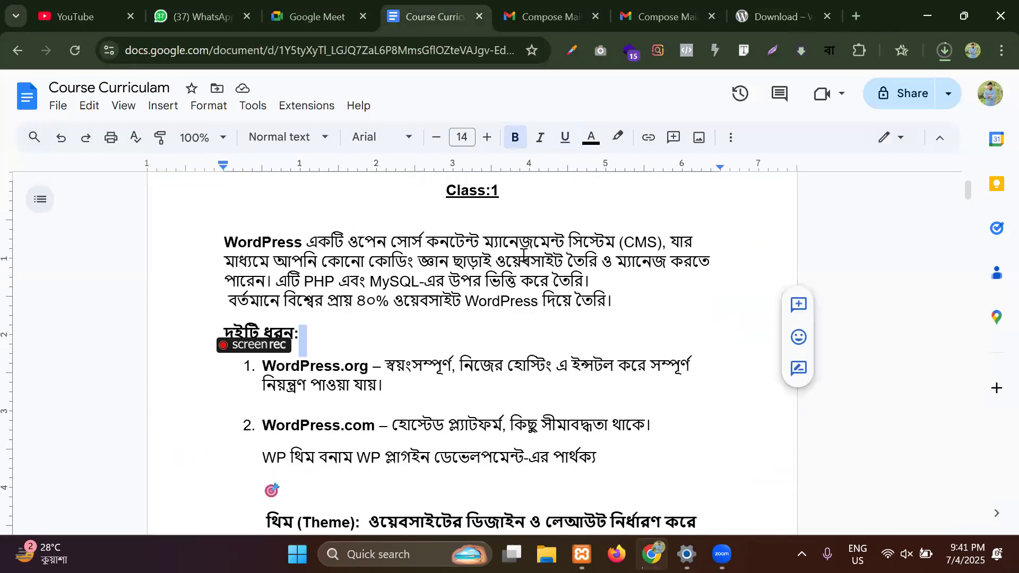
scroll(295, 222, up, 1)
scroll(314, 230, down, 1)
scroll(425, 249, down, 3)
scroll(424, 253, down, 7)
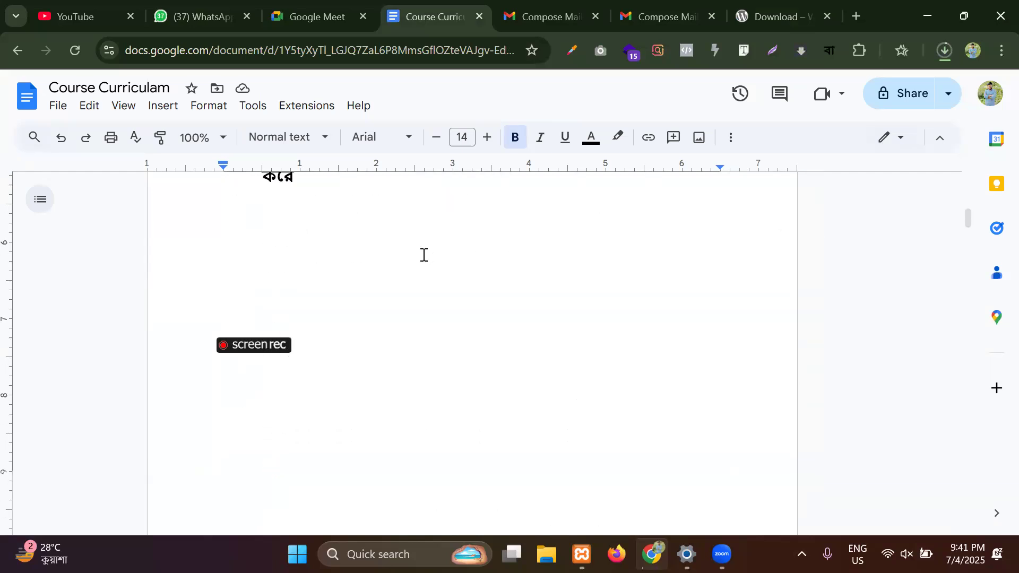
scroll(423, 254, up, 10)
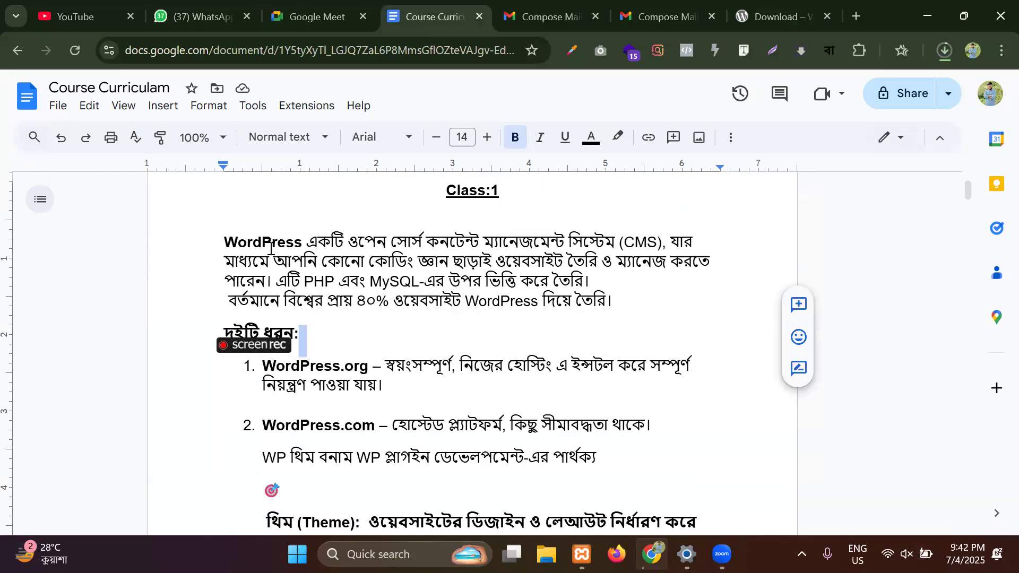
drag(231, 239, 271, 242)
click(359, 243)
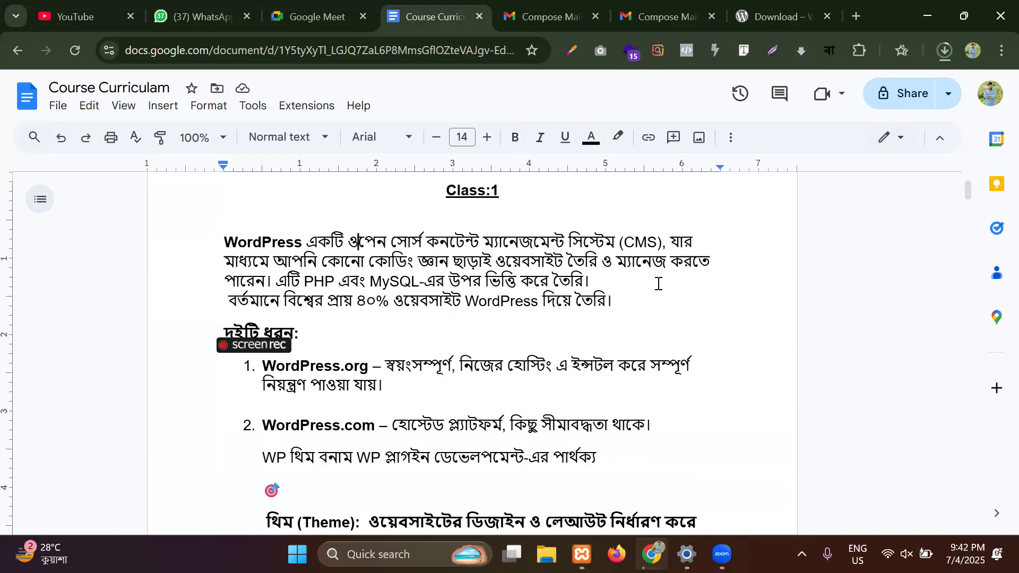
- Examine the theme and plugin definitions in the class notes and the Class 01 topic list of the course curriculum
scroll(320, 262, down, 1)
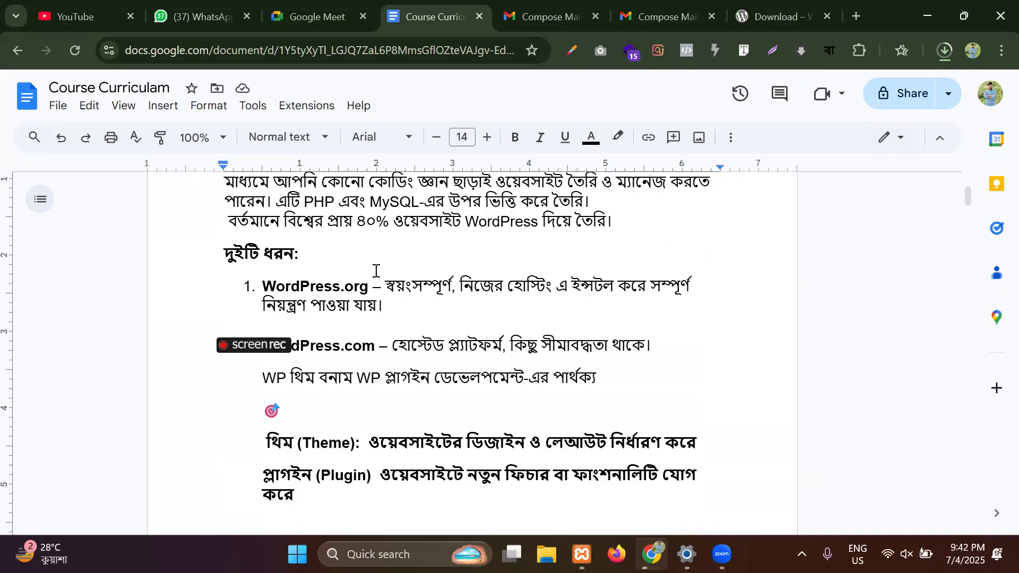
scroll(376, 271, down, 1)
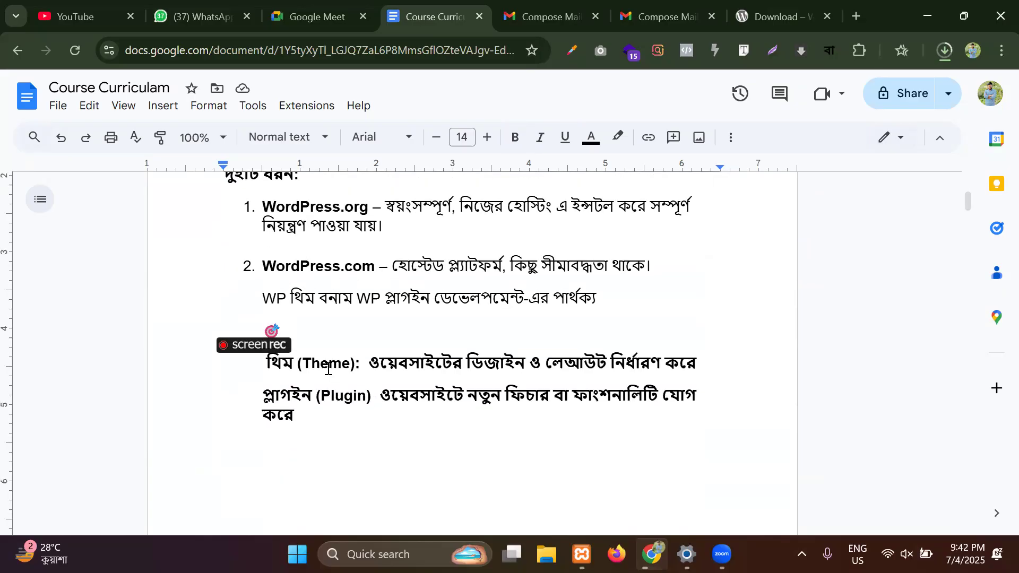
drag(273, 363, 342, 368)
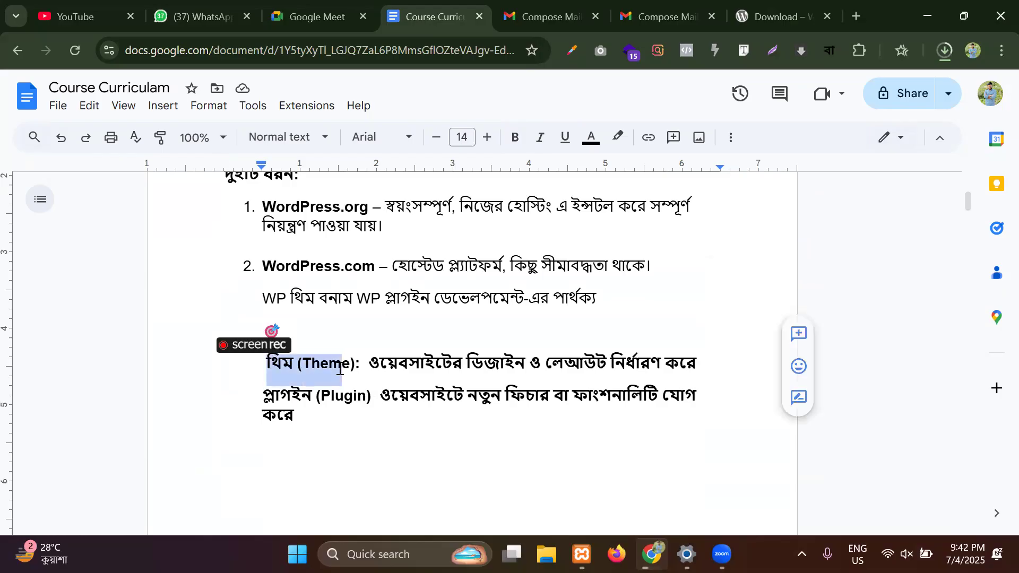
click(390, 368)
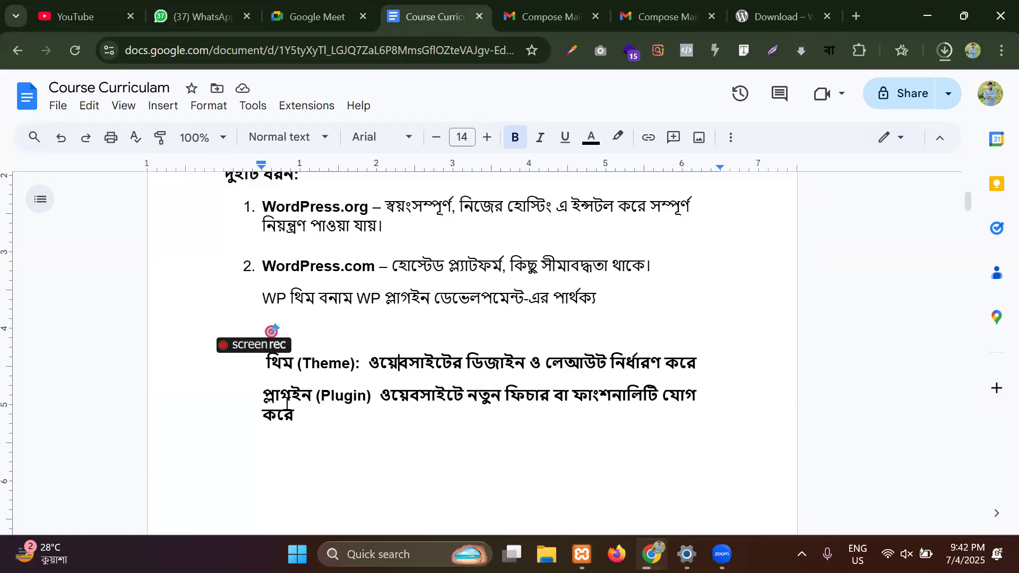
drag(379, 366, 691, 371)
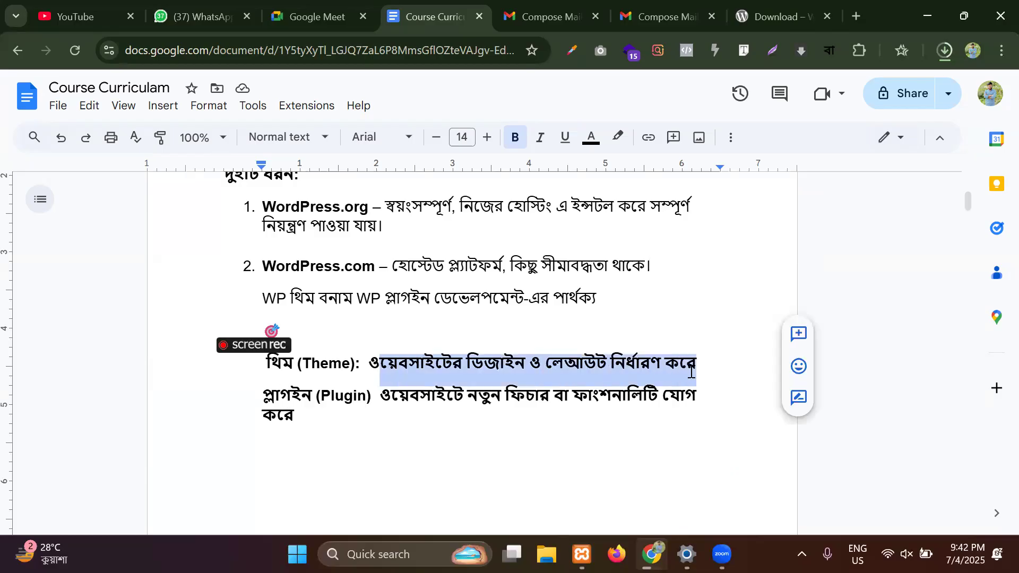
click(728, 371)
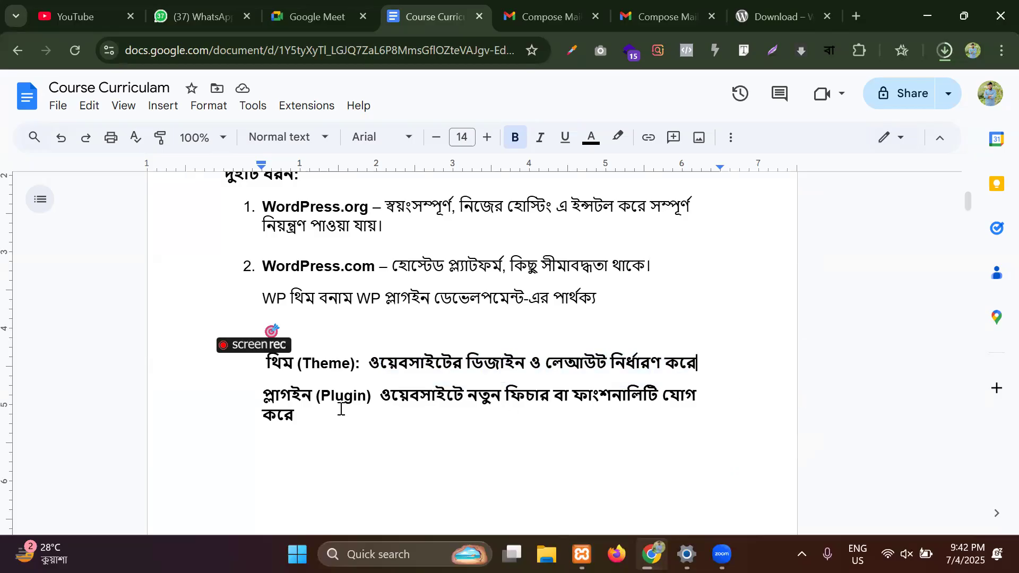
scroll(347, 388, down, 10)
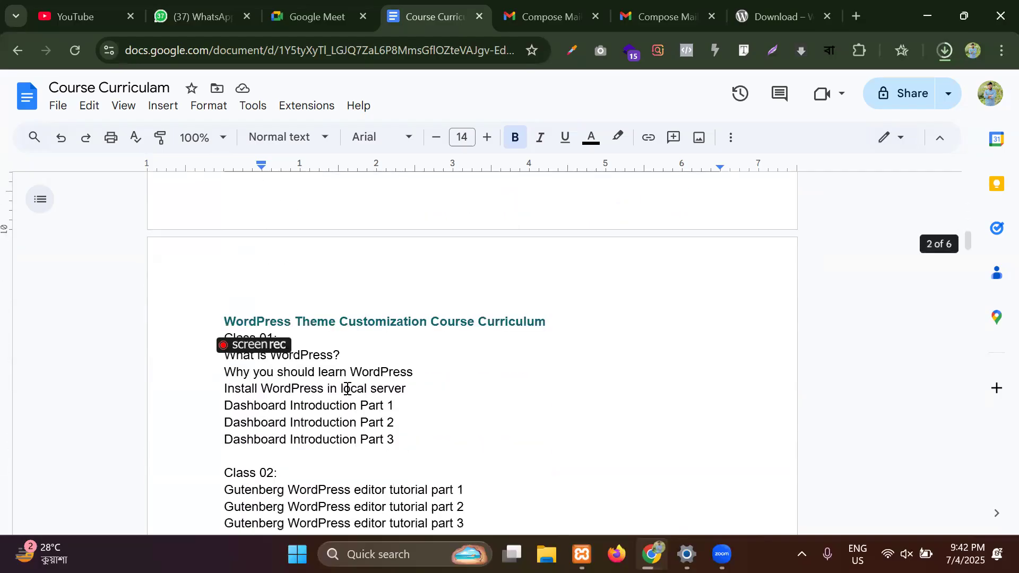
click(335, 358)
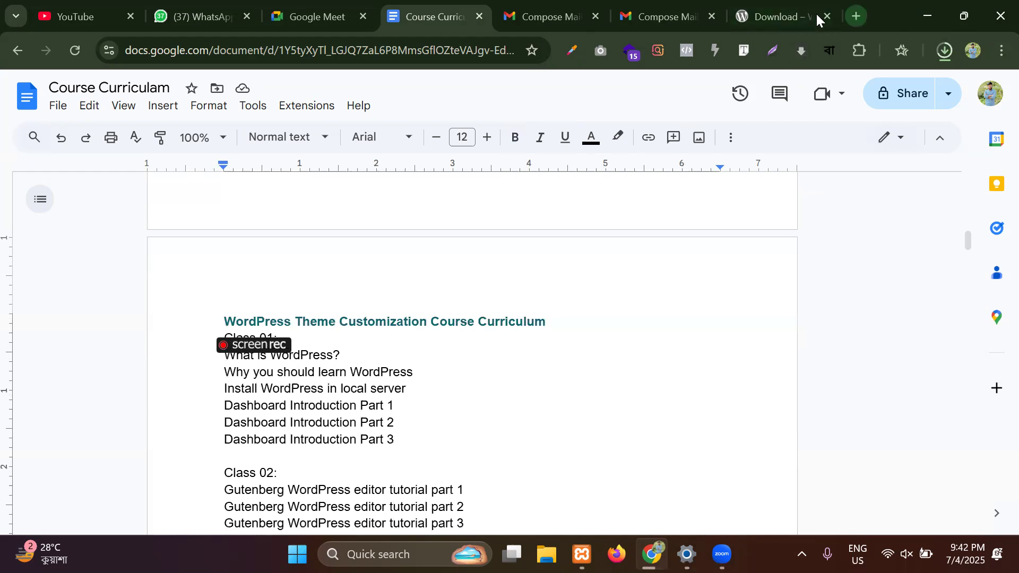
- Search Google for "xampp download" in a new tab and open the Apache Friends Download XAMPP page
click(856, 15)
click(352, 49)
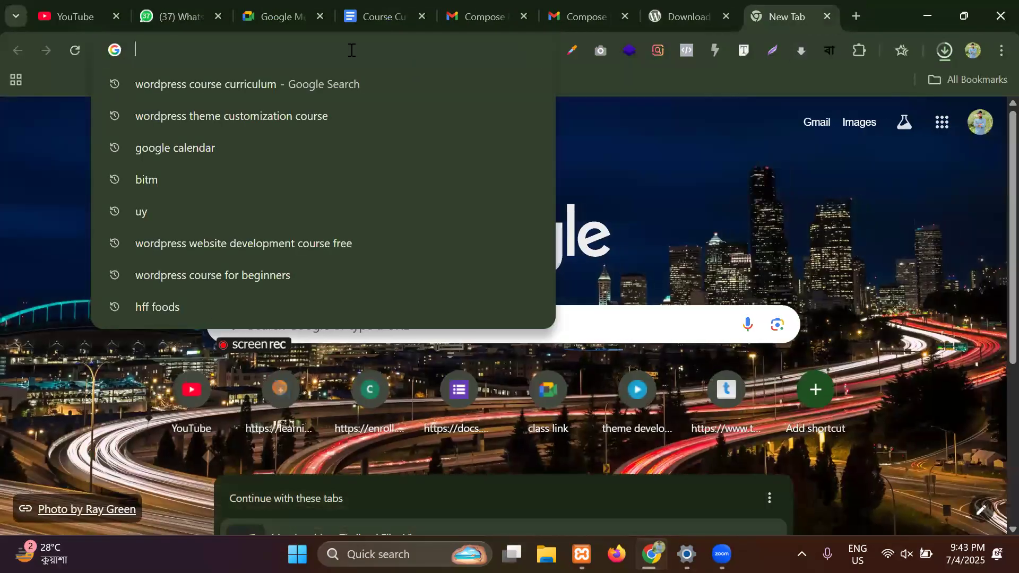
text(xa)
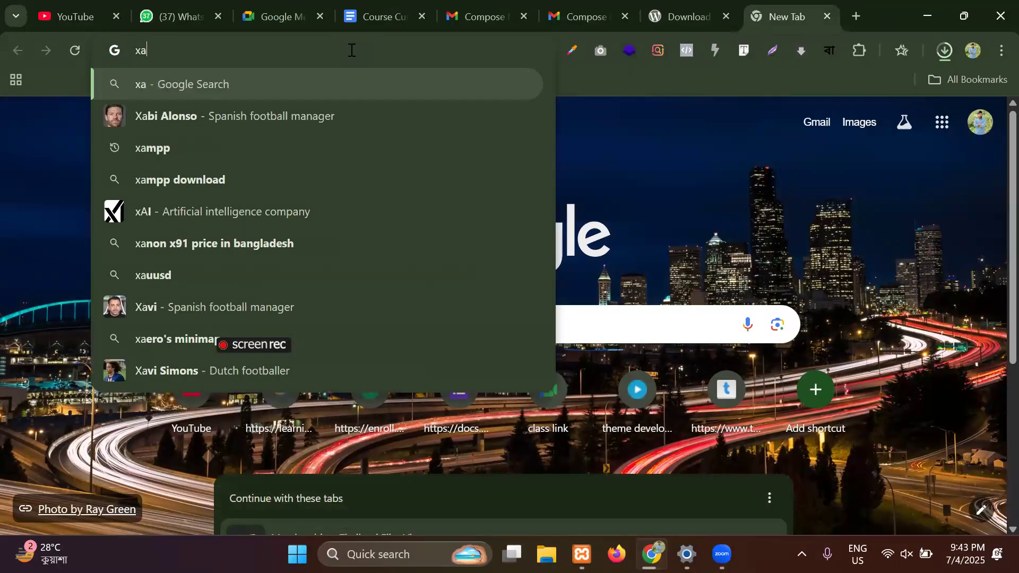
text(mpp)
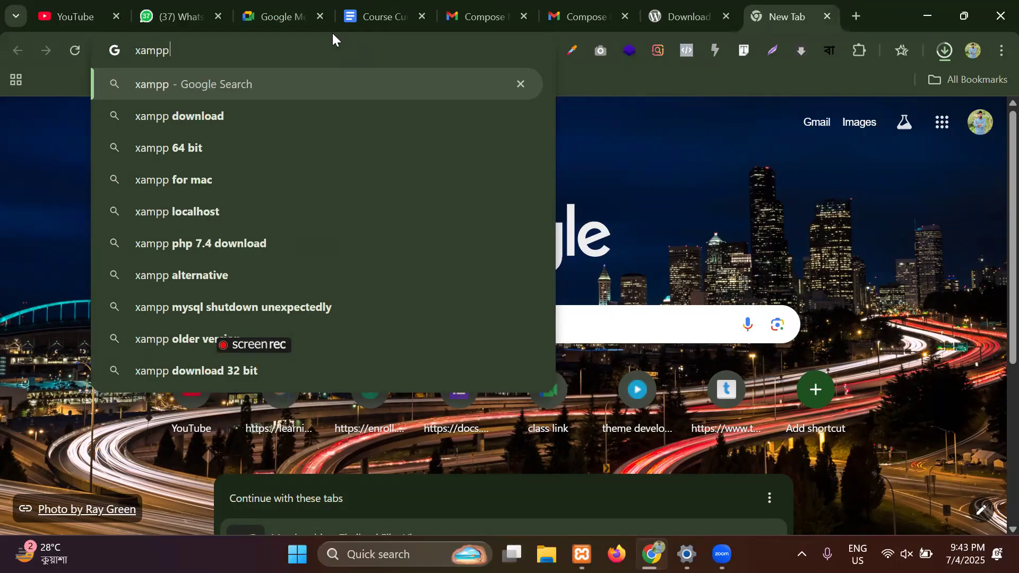
click(209, 113)
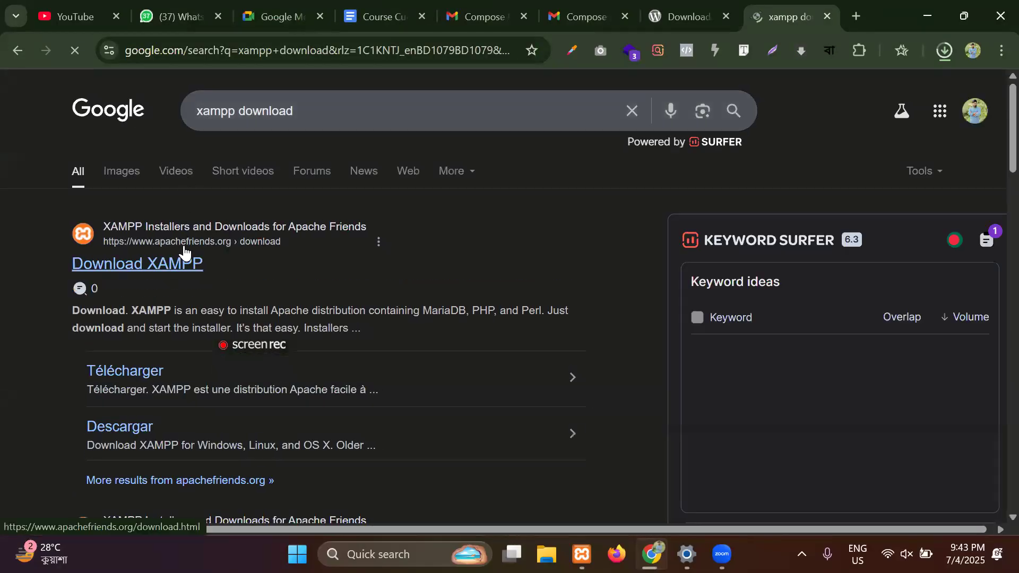
click(184, 261)
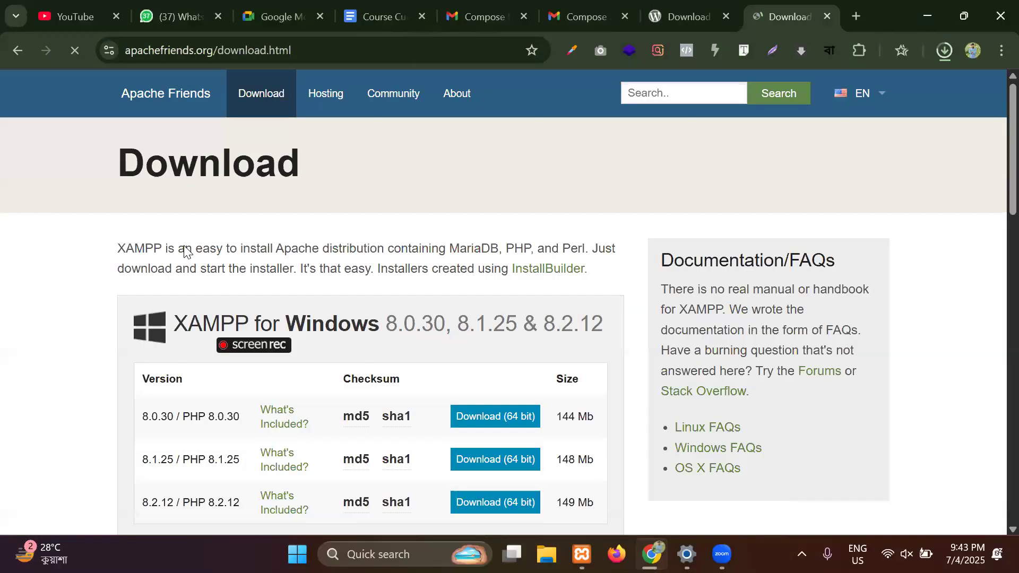
- Download the 64-bit XAMPP for Windows installer, version 8.2.12 / PHP 8.2.12
click(354, 46)
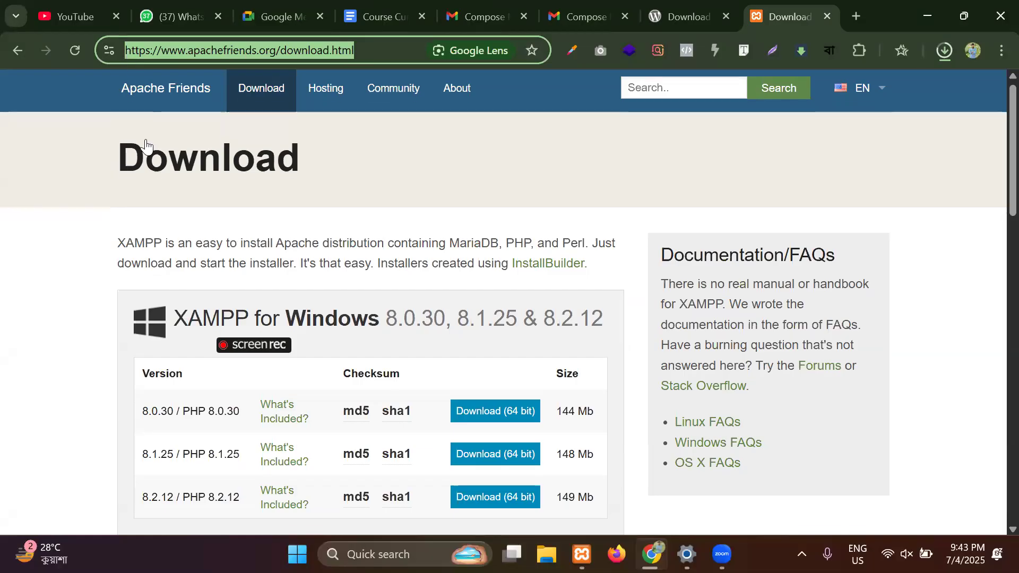
scroll(145, 145, down, 1)
mouse_move(440, 446)
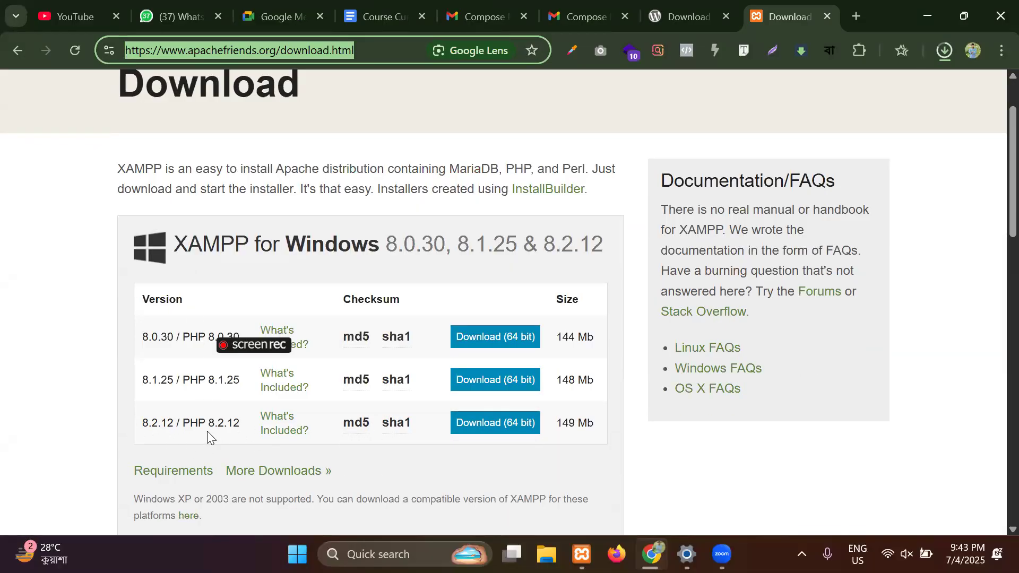
click(503, 430)
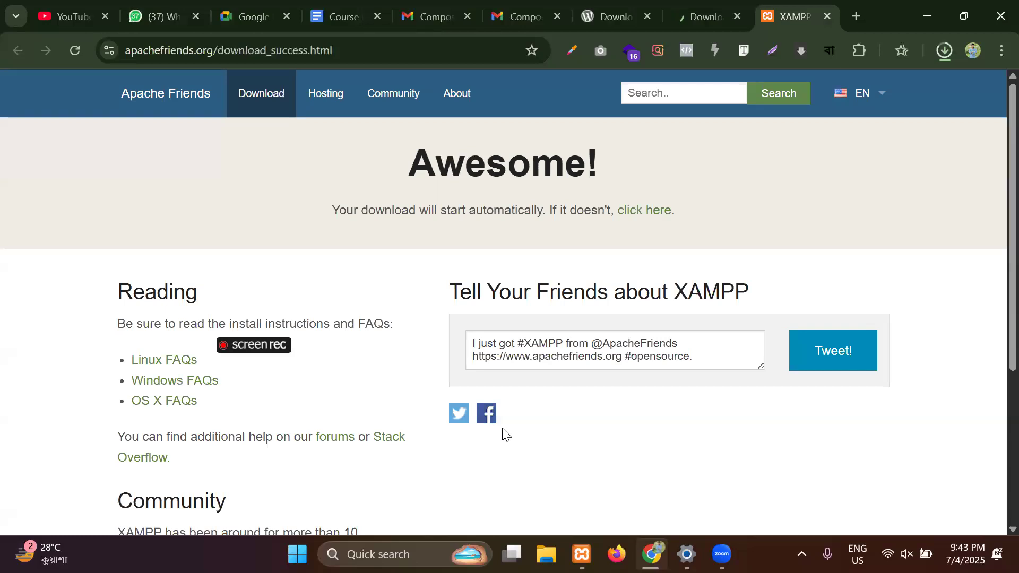
click(371, 54)
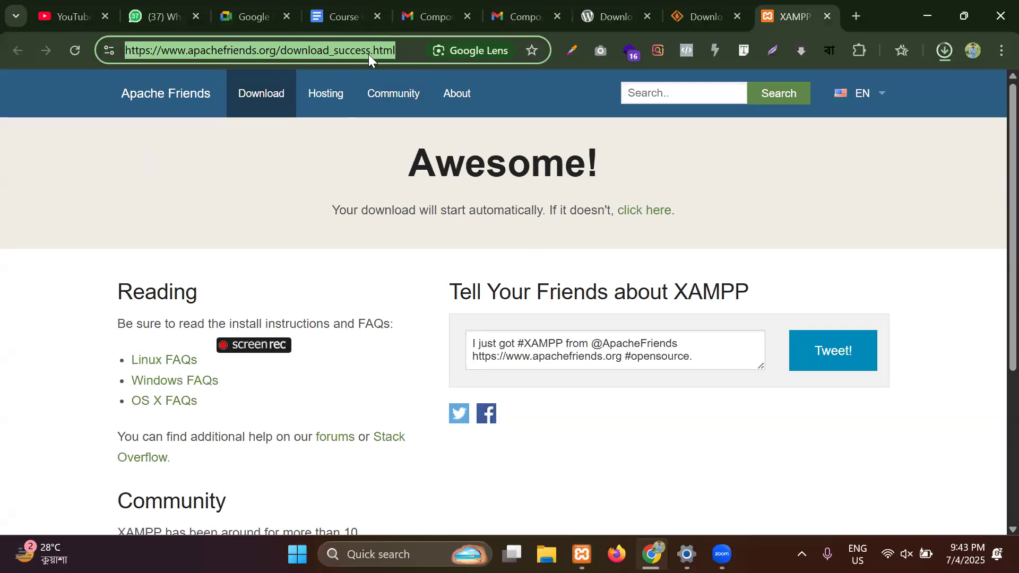
- Check the progress of the WordPress and XAMPP downloads from the Apache Friends and SourceForge pages
click(247, 45)
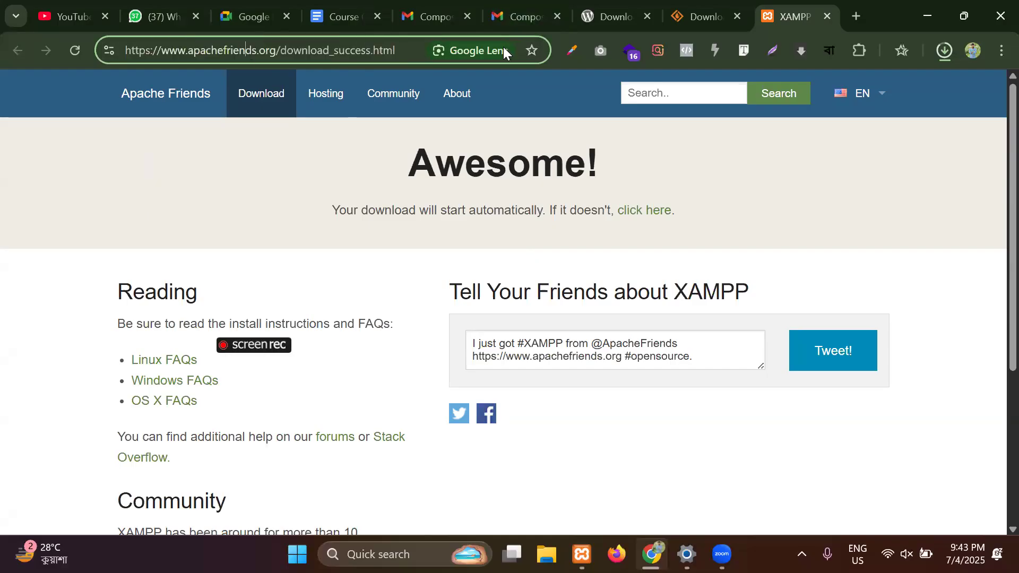
click(939, 50)
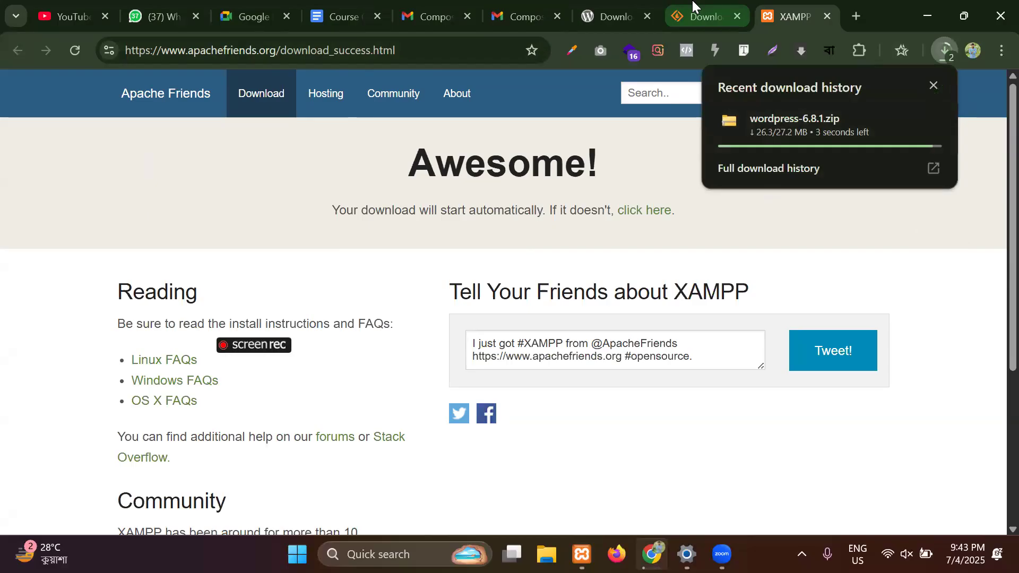
click(705, 16)
click(794, 7)
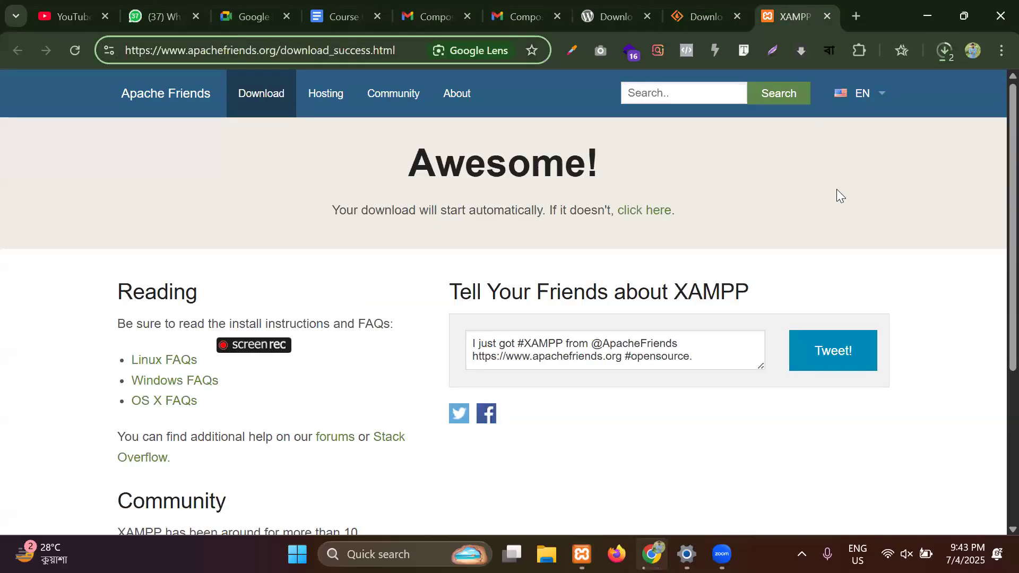
click(701, 7)
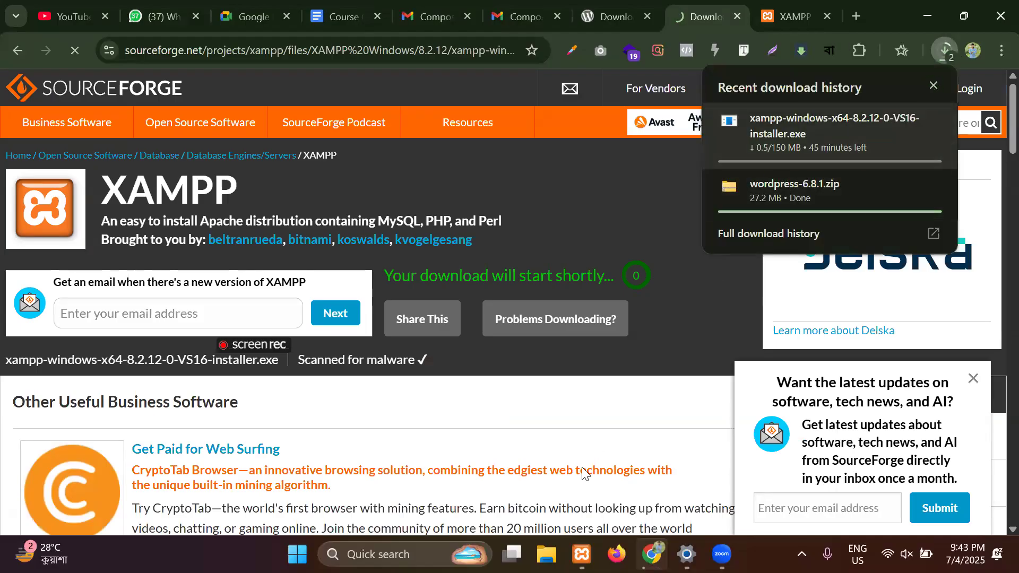
click(582, 554)
click(601, 509)
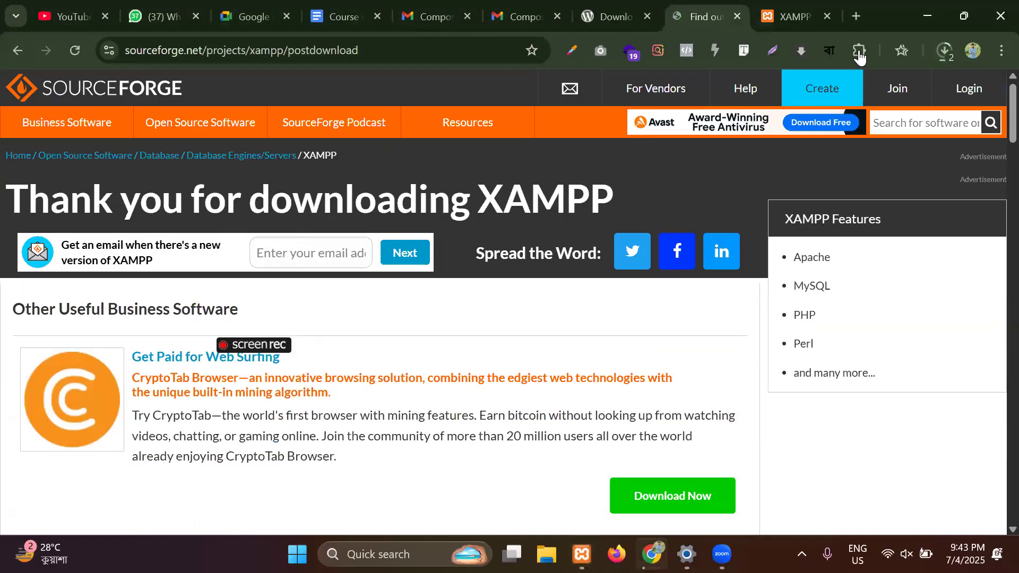
click(947, 51)
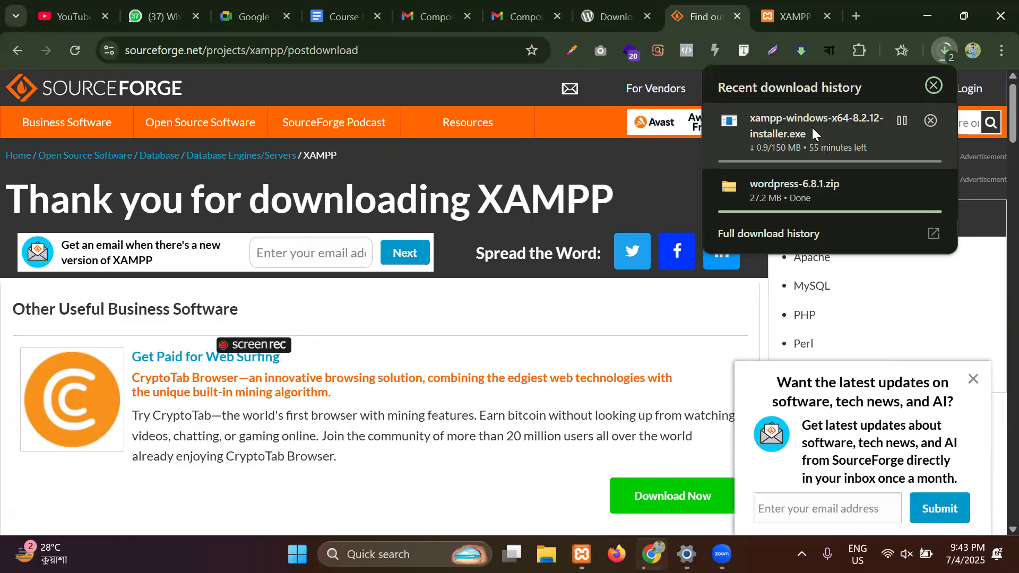
click(780, 15)
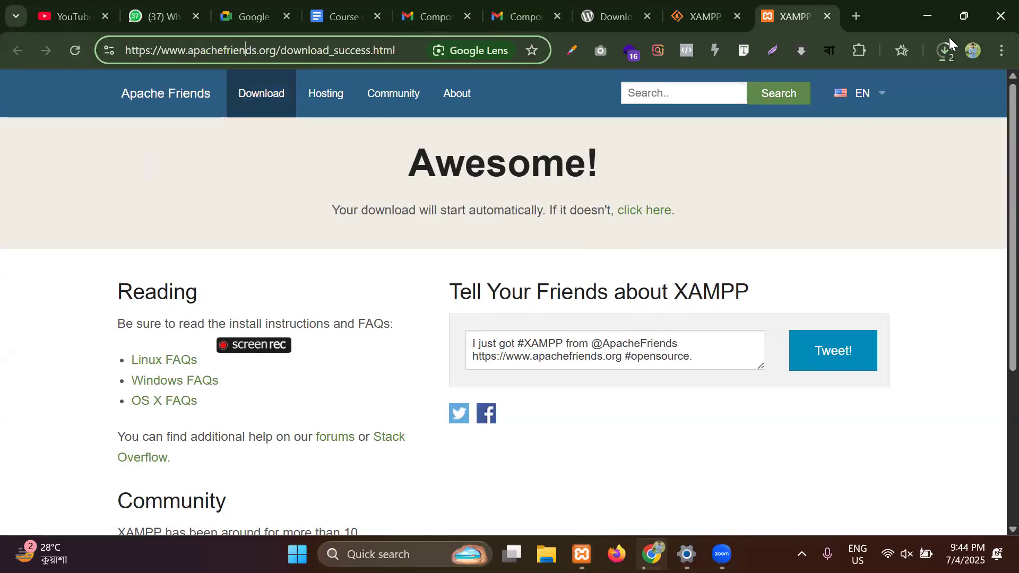
click(943, 53)
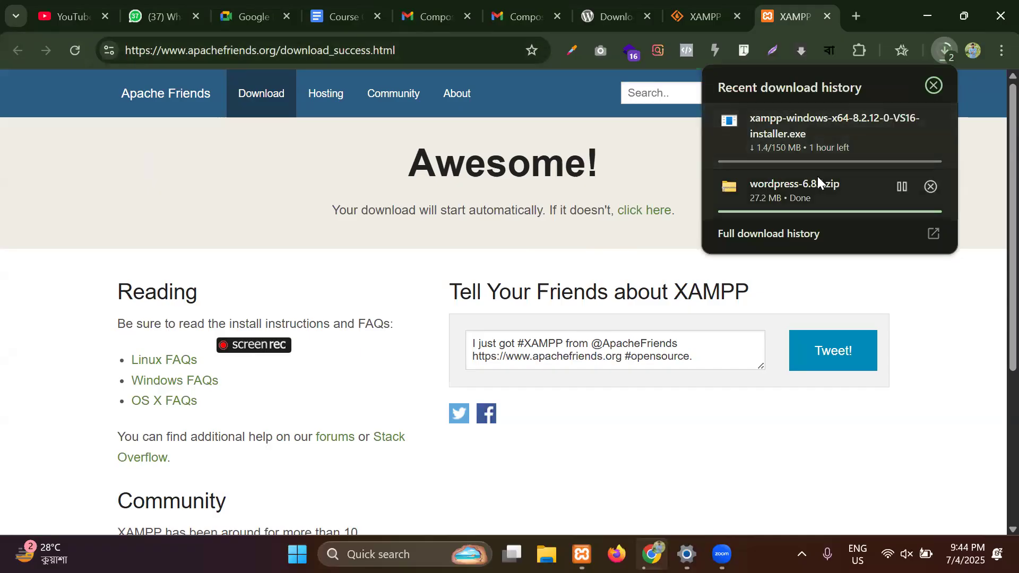
- Revisit the Get WordPress page's self-install download section and inspect the recent download history
click(616, 9)
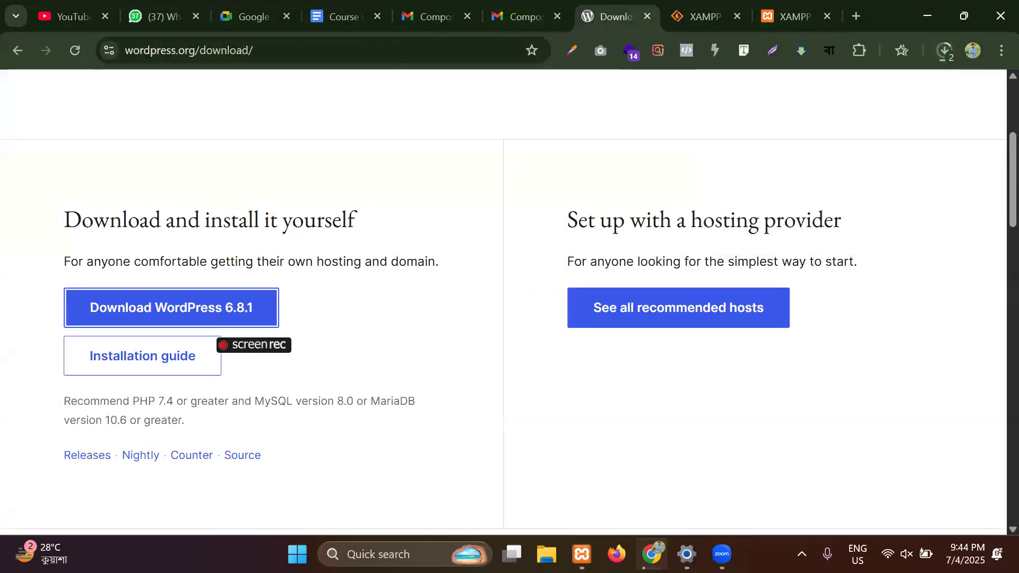
scroll(253, 152, up, 5)
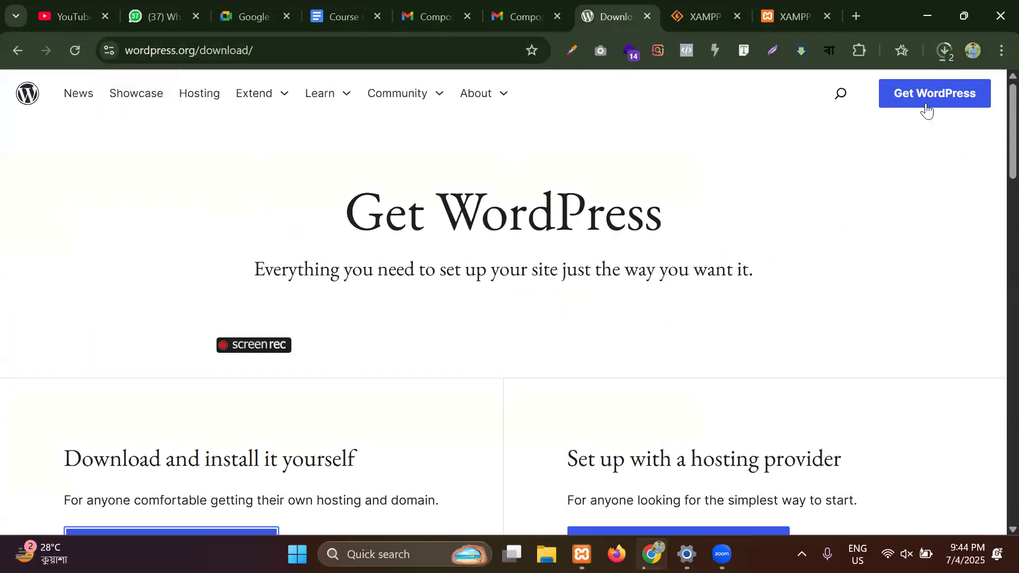
scroll(59, 376, down, 4)
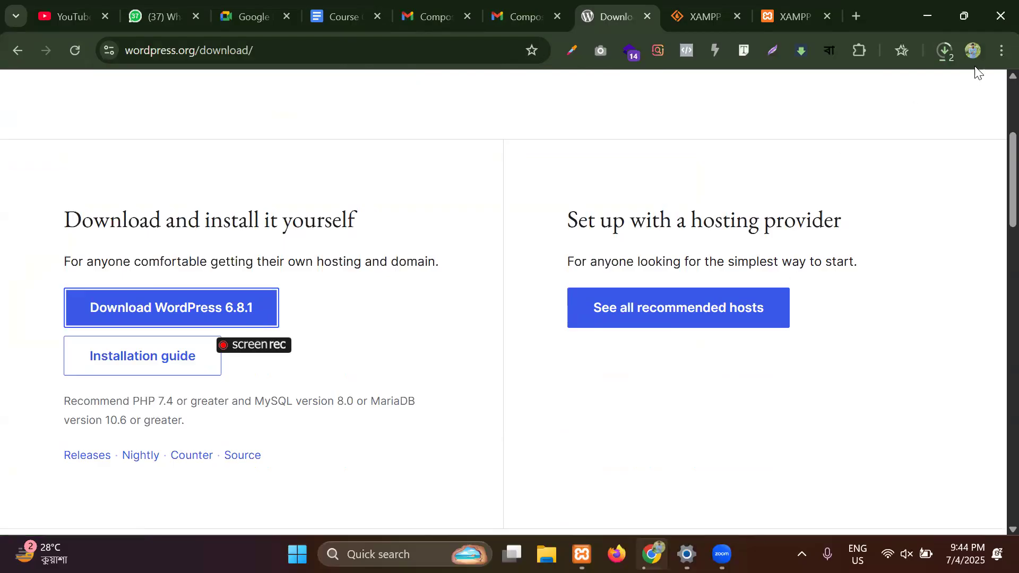
click(940, 55)
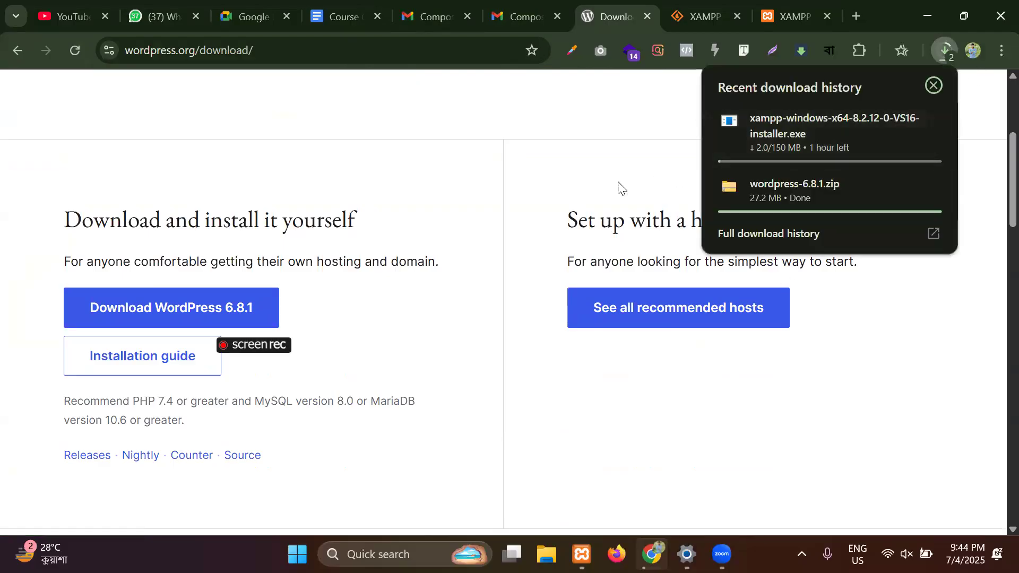
mouse_move(835, 111)
- Review the Class 01 and Class 02 topics and the theme and plugin definitions in the Course Curriculam document
click(326, 10)
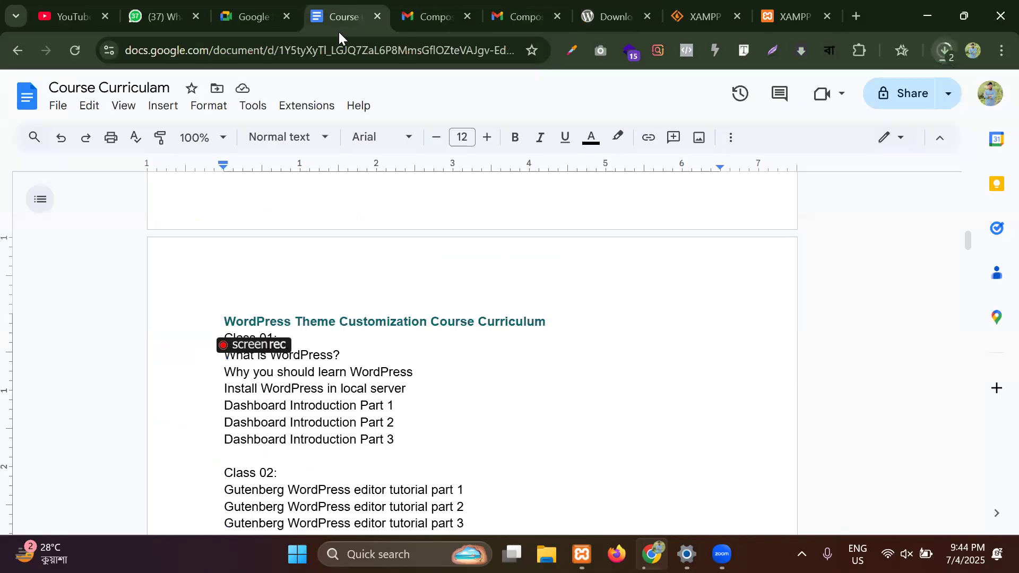
scroll(350, 295, down, 3)
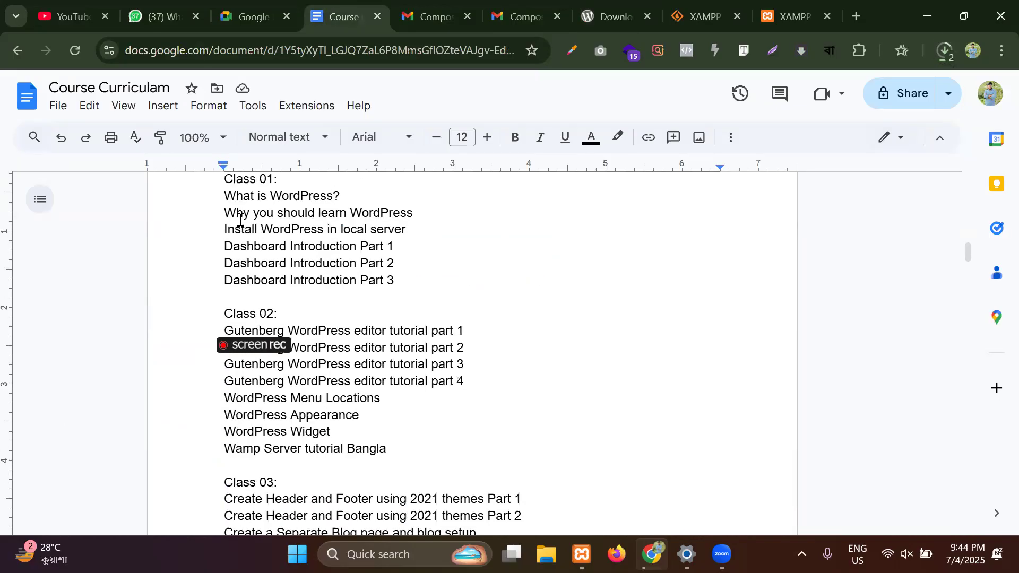
scroll(240, 228, up, 2)
scroll(241, 228, down, 2)
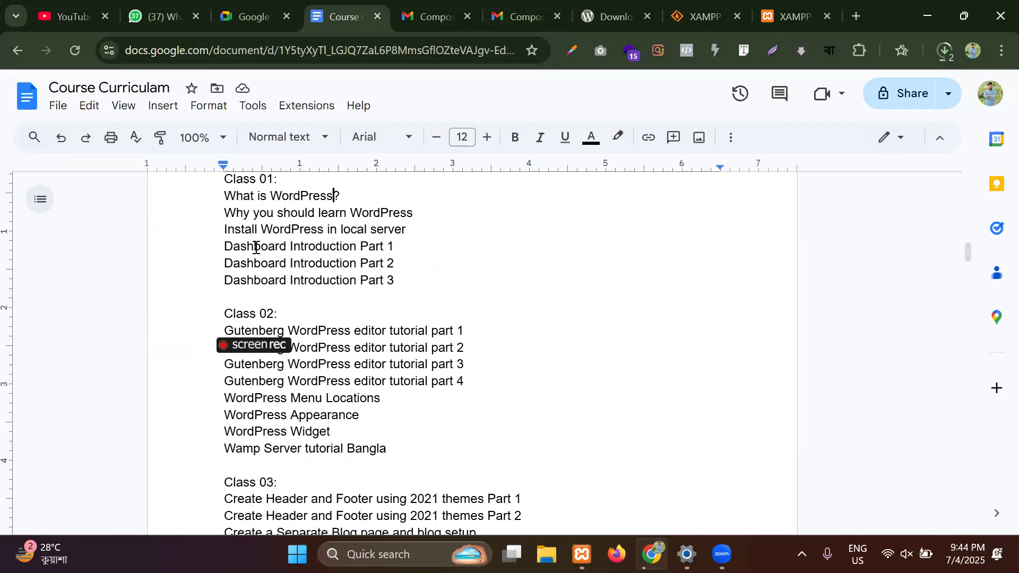
click(318, 330)
scroll(398, 352, up, 10)
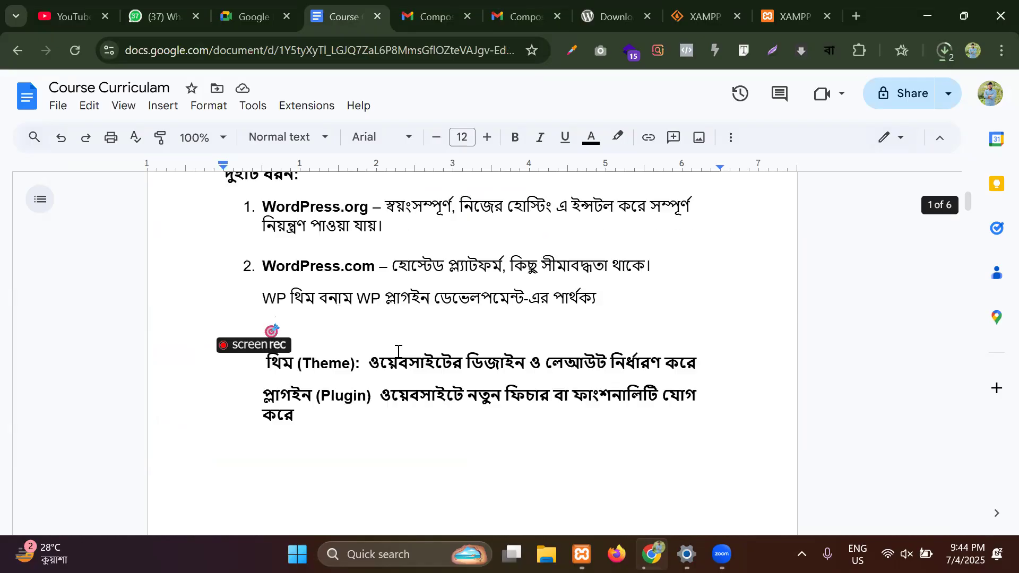
scroll(398, 352, down, 4)
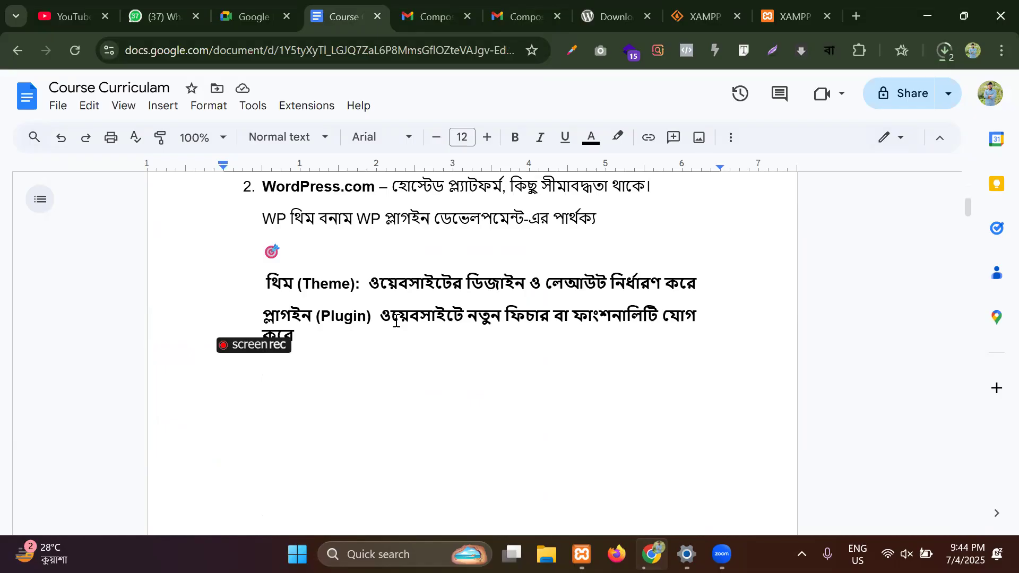
scroll(396, 322, up, 2)
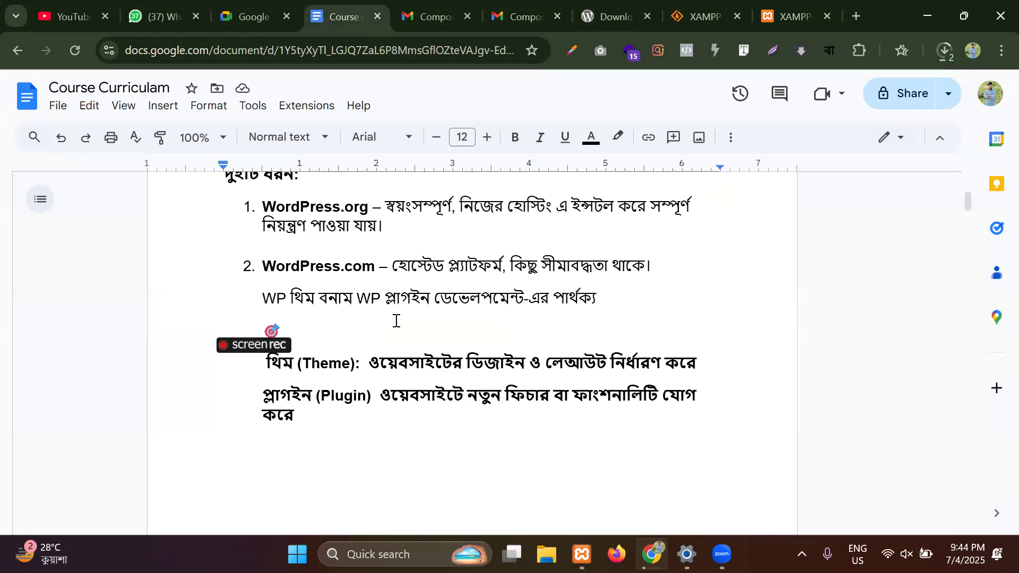
- Check on the XAMPP installer download from the Course Curriculam document
click(722, 554)
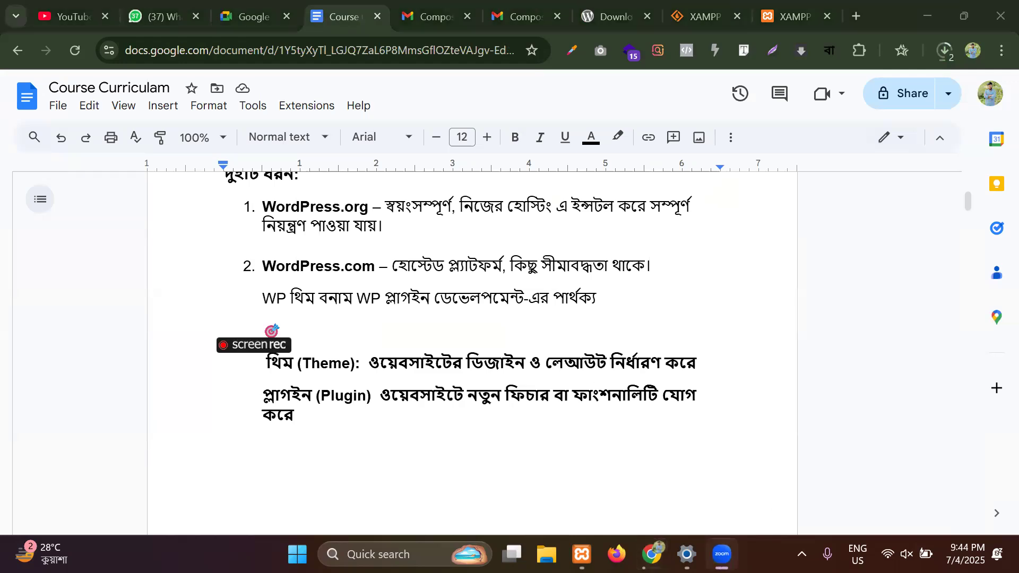
click(496, 289)
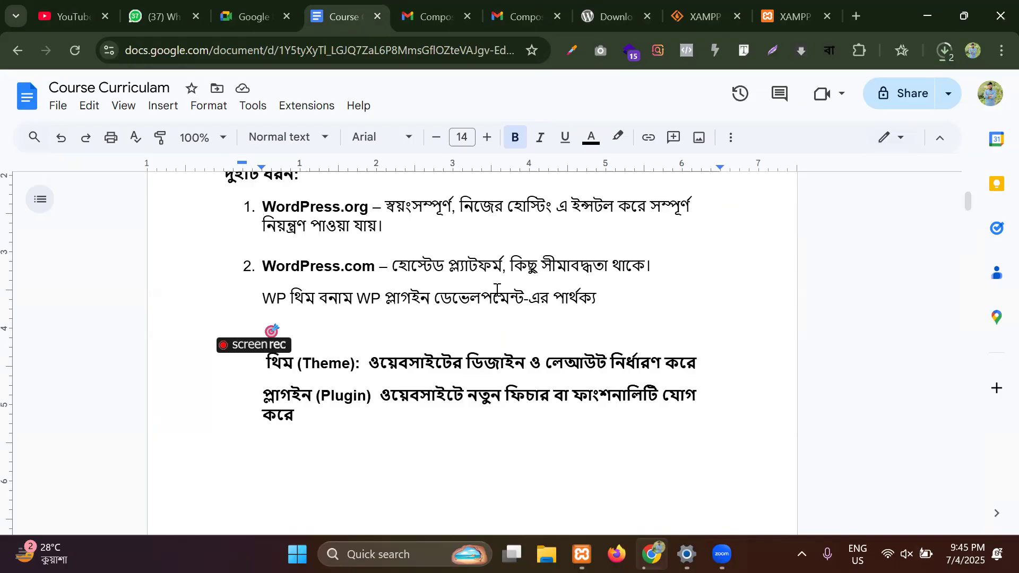
click(663, 374)
click(948, 51)
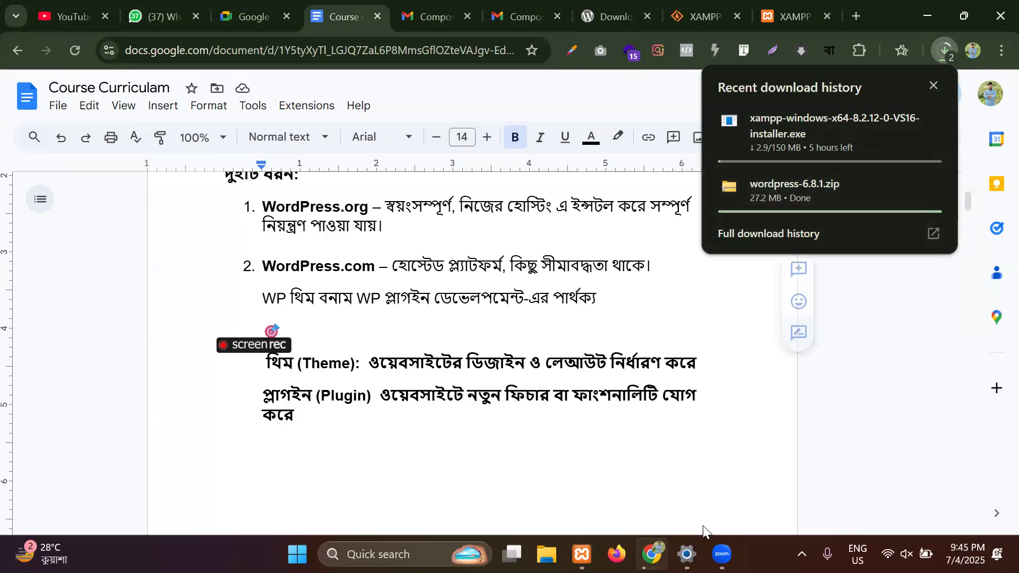
click(944, 43)
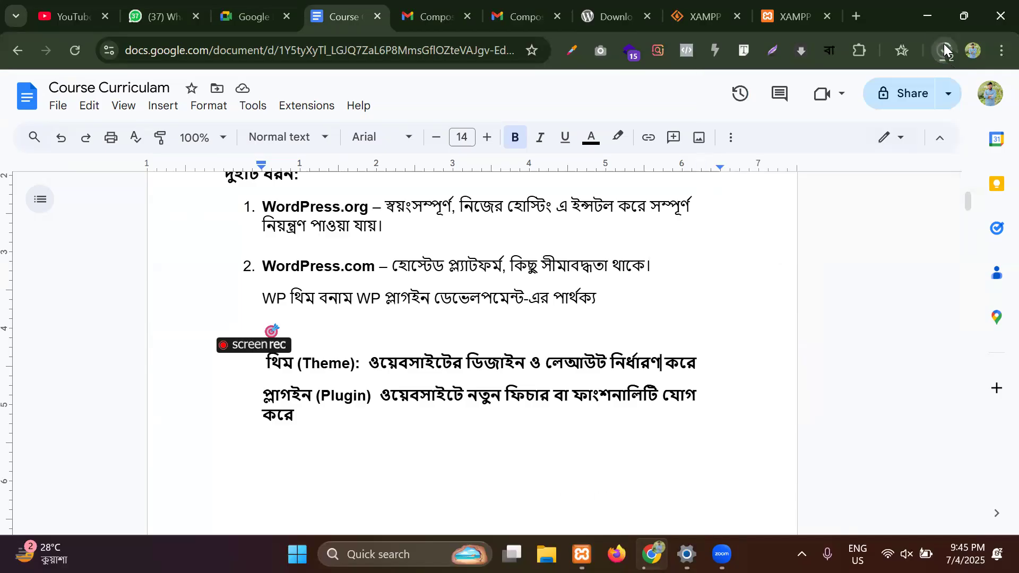
- Show wordpress-6.8.1.zip in its Downloads folder and cut the archive for moving
click(944, 45)
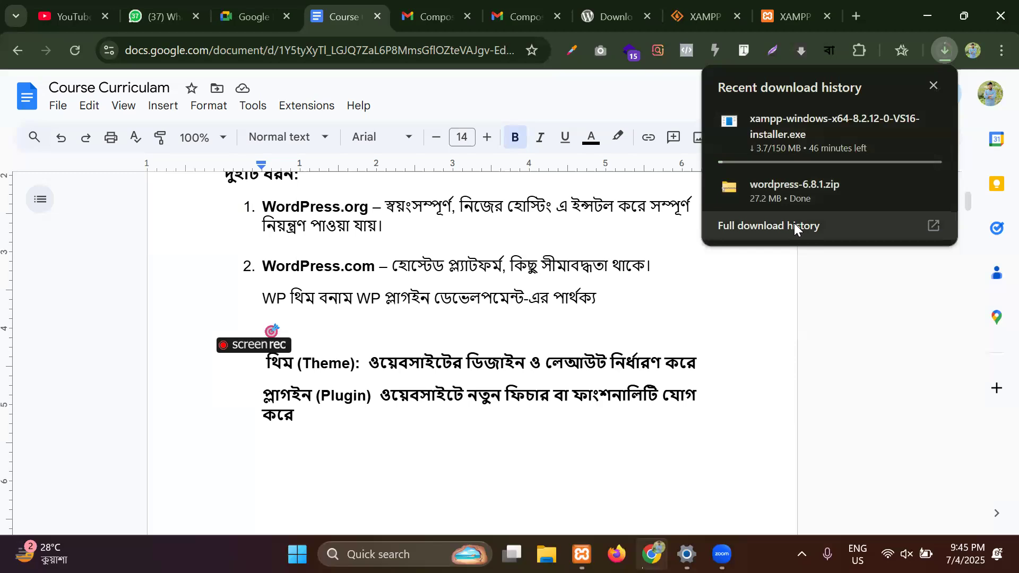
click(899, 190)
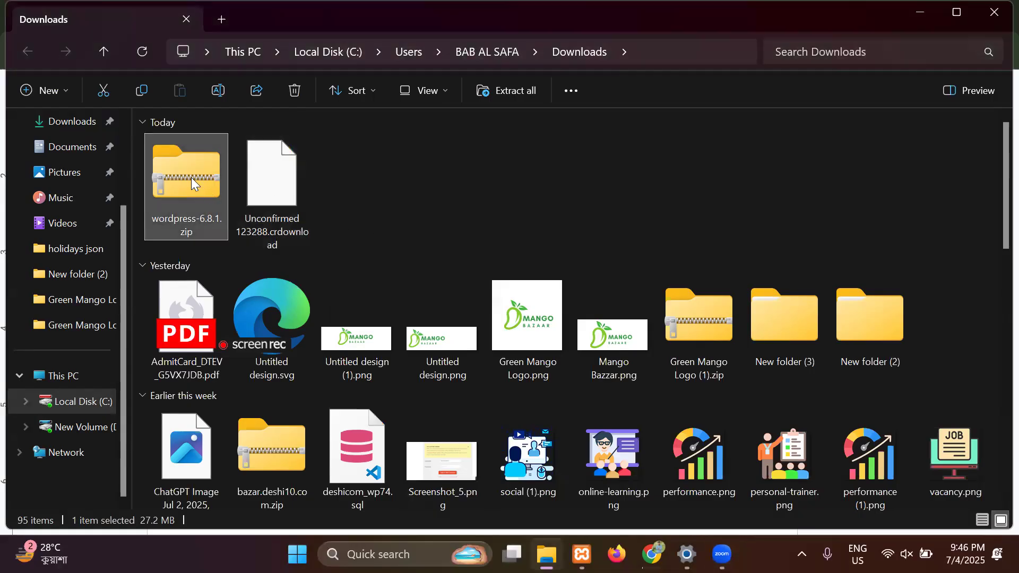
click(114, 101)
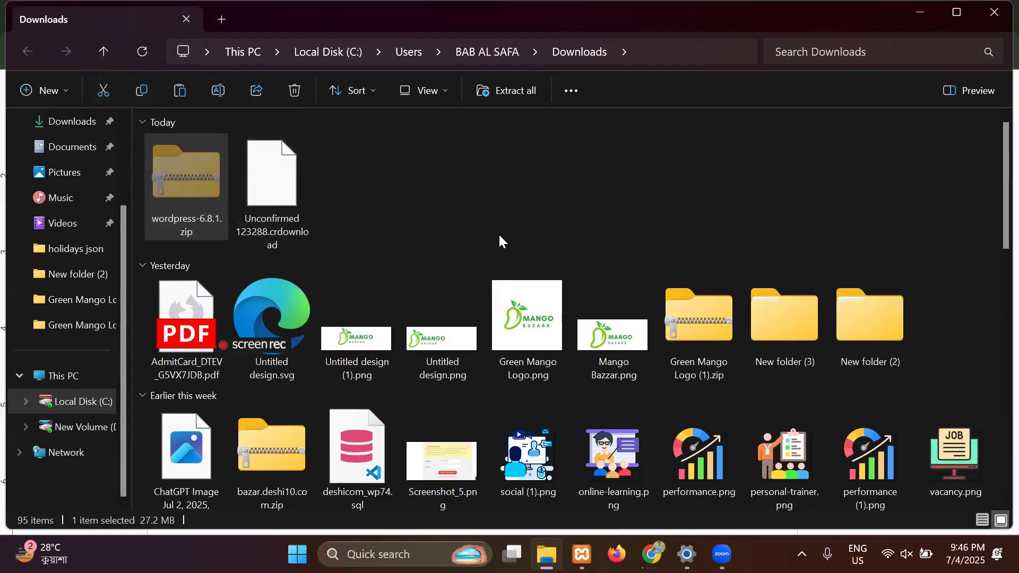
- Switch to the XAMPP Control Panel and start the Apache and MySQL modules
click(582, 555)
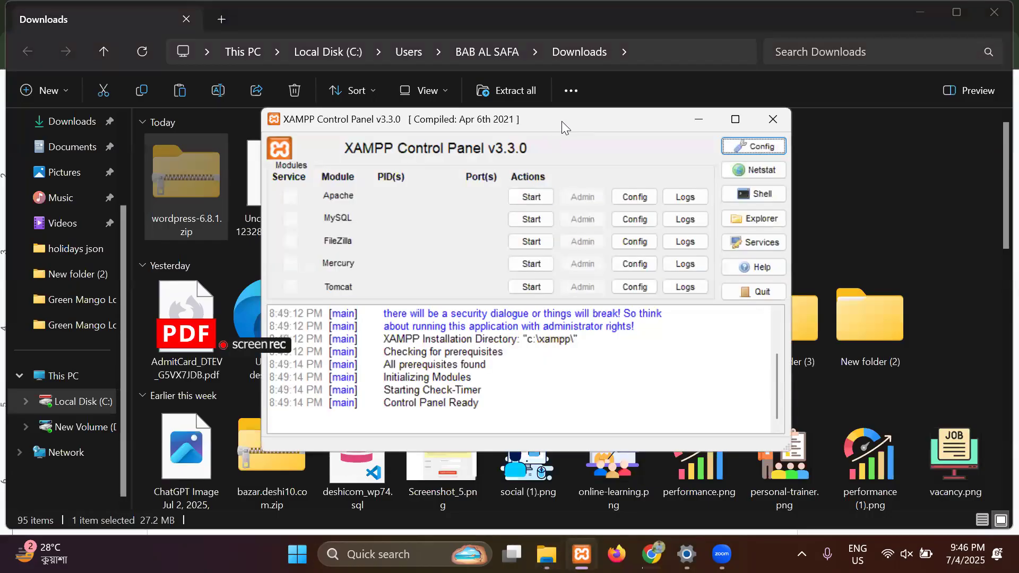
drag(562, 121, 650, 124)
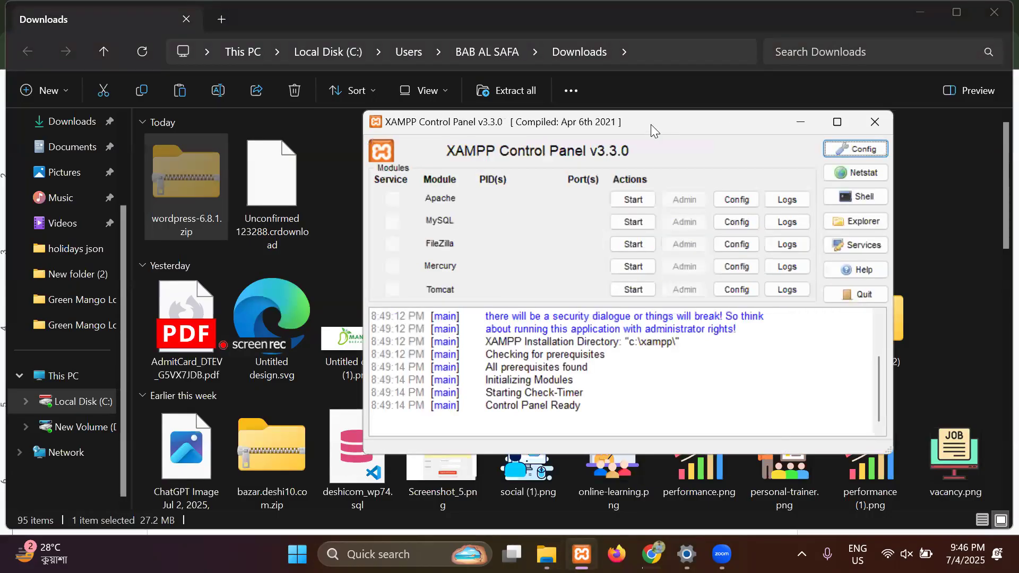
click(633, 199)
click(632, 223)
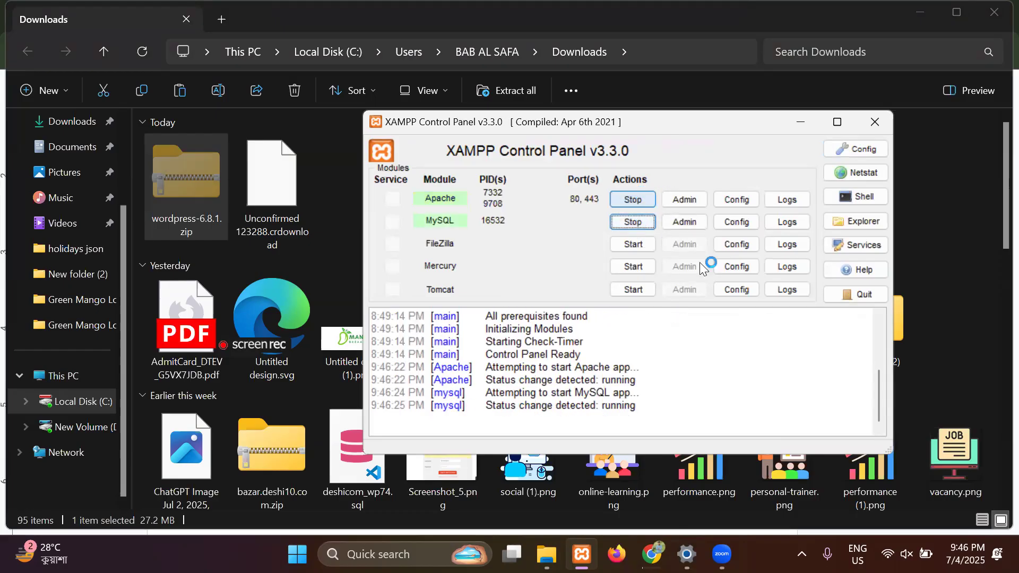
mouse_move(582, 555)
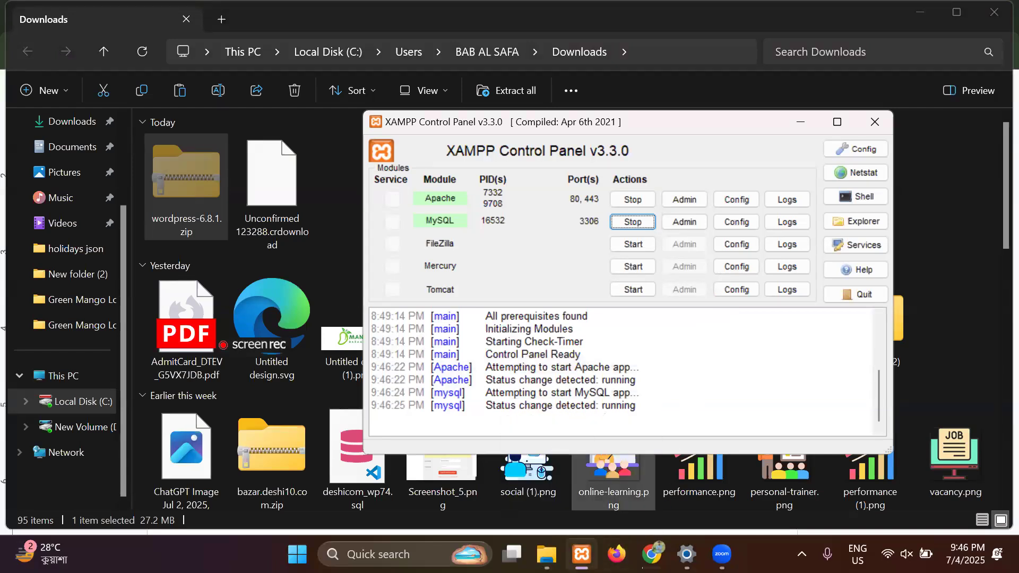
- Return to Chrome, check the XAMPP installer download again and look through the Class:1 notes
click(652, 554)
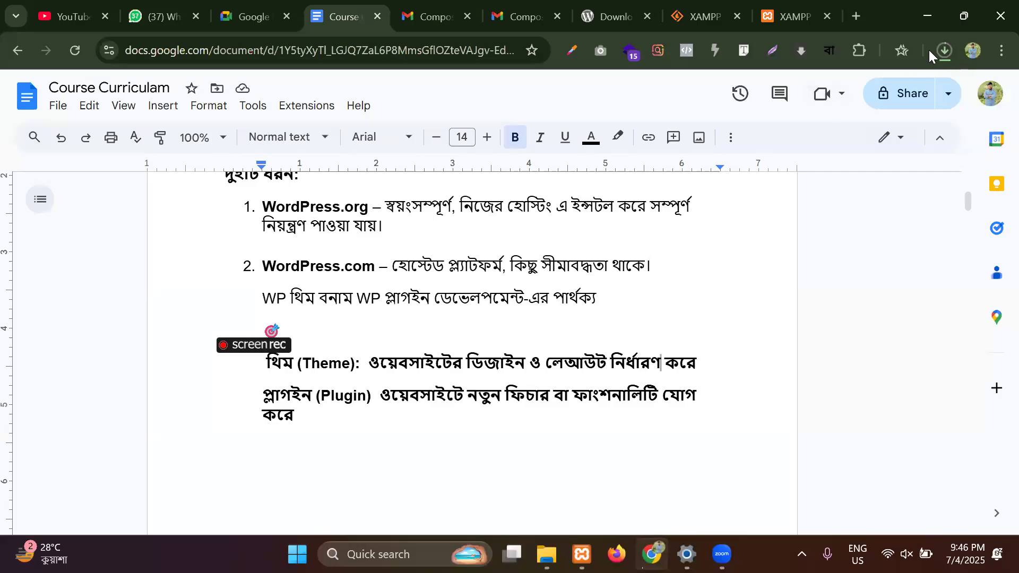
click(943, 49)
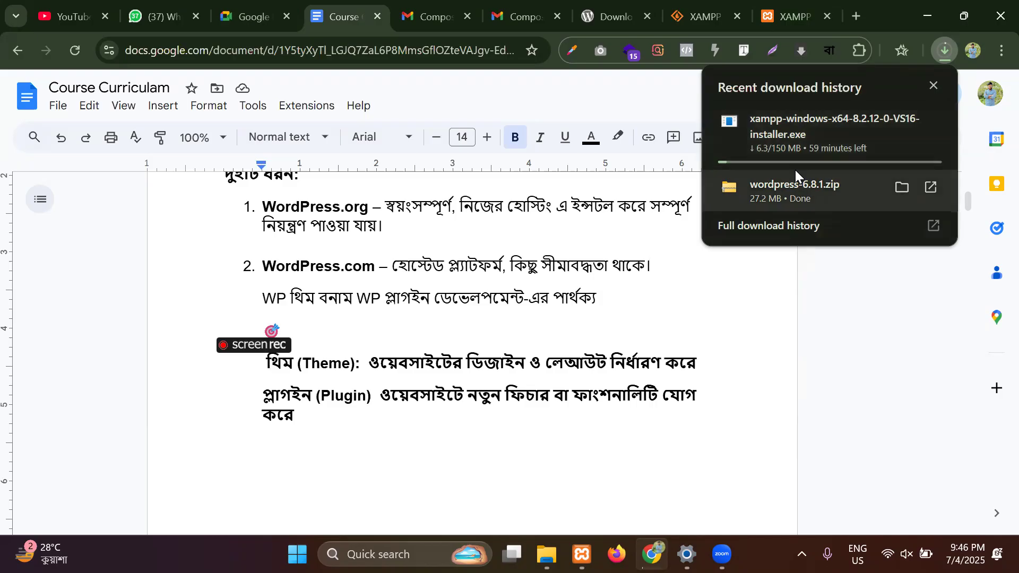
scroll(521, 303, up, 3)
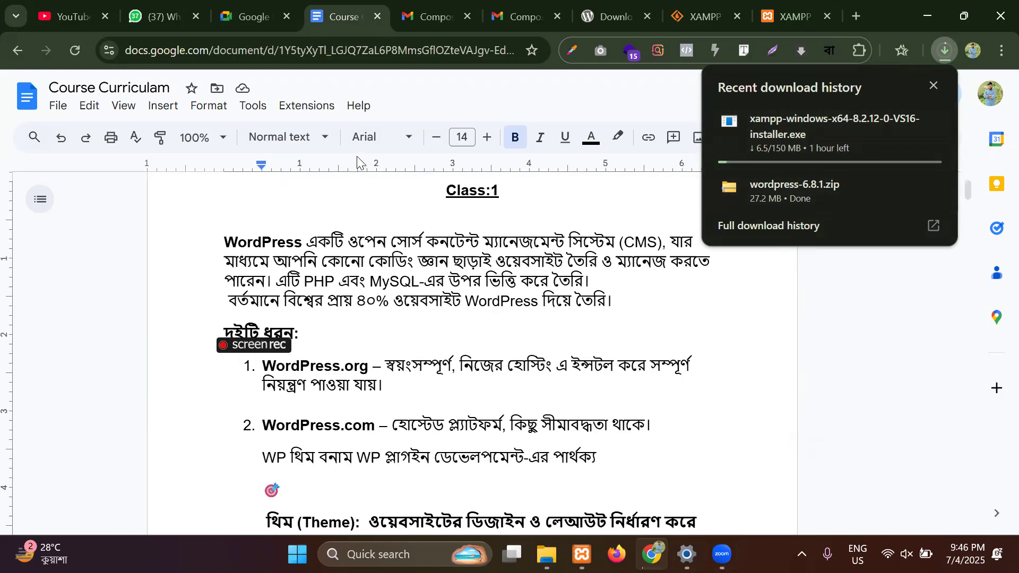
double_click(323, 50)
scroll(411, 328, down, 15)
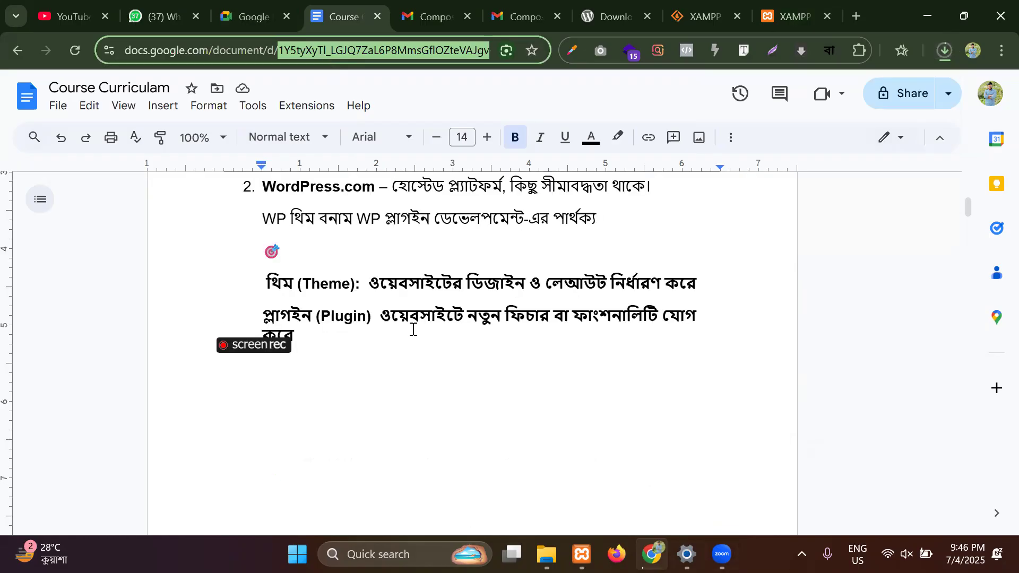
scroll(341, 344, down, 7)
scroll(350, 334, up, 12)
scroll(360, 235, up, 12)
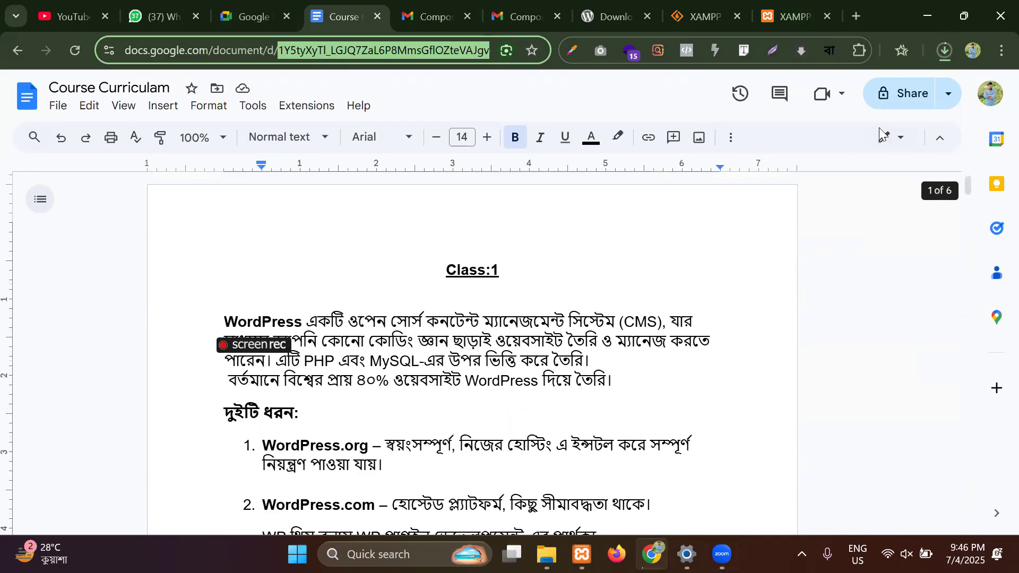
- Set the Course Curriculam document's general access to Anyone with the link
click(899, 99)
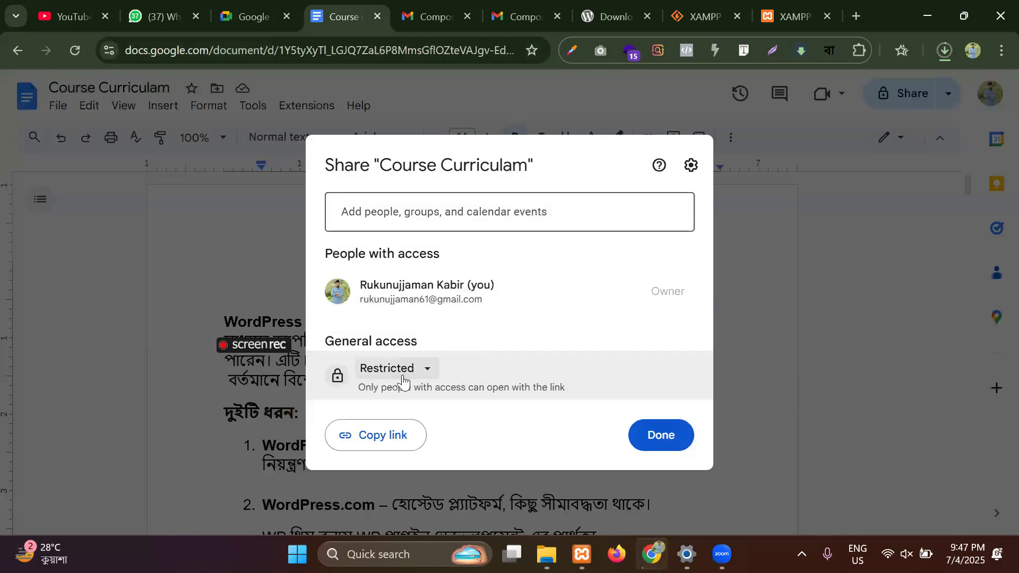
click(398, 372)
click(433, 442)
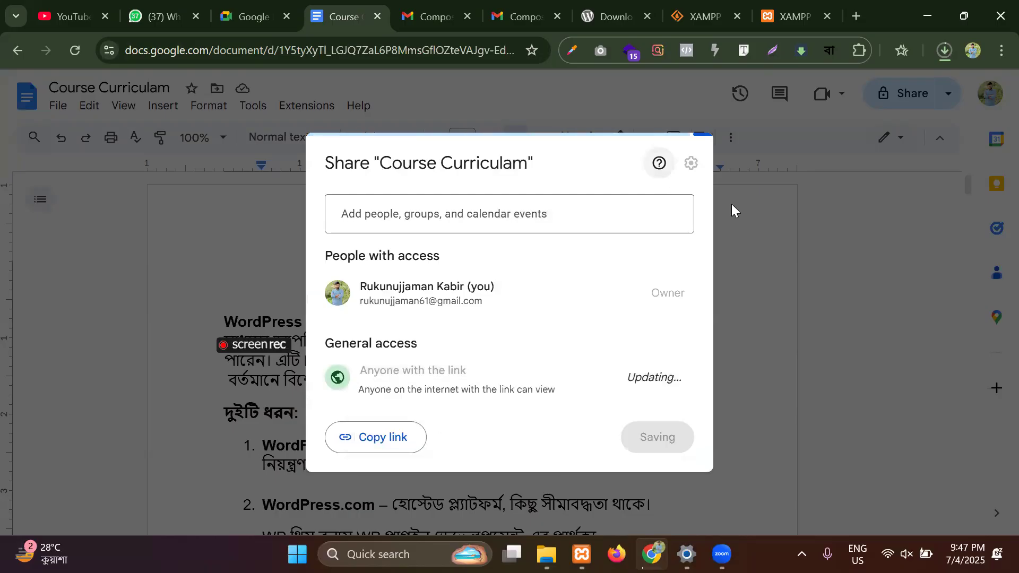
- Close the sharing dialog, switch to File Explorer and cut wordpress-6.8.1.zip in the Downloads folder
click(767, 255)
click(546, 554)
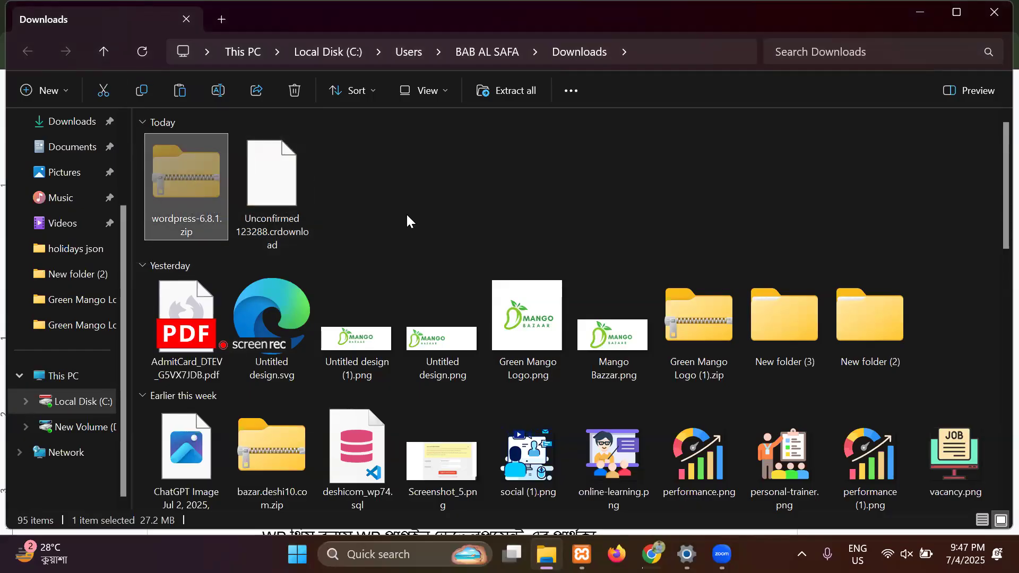
right_click(178, 176)
click(158, 176)
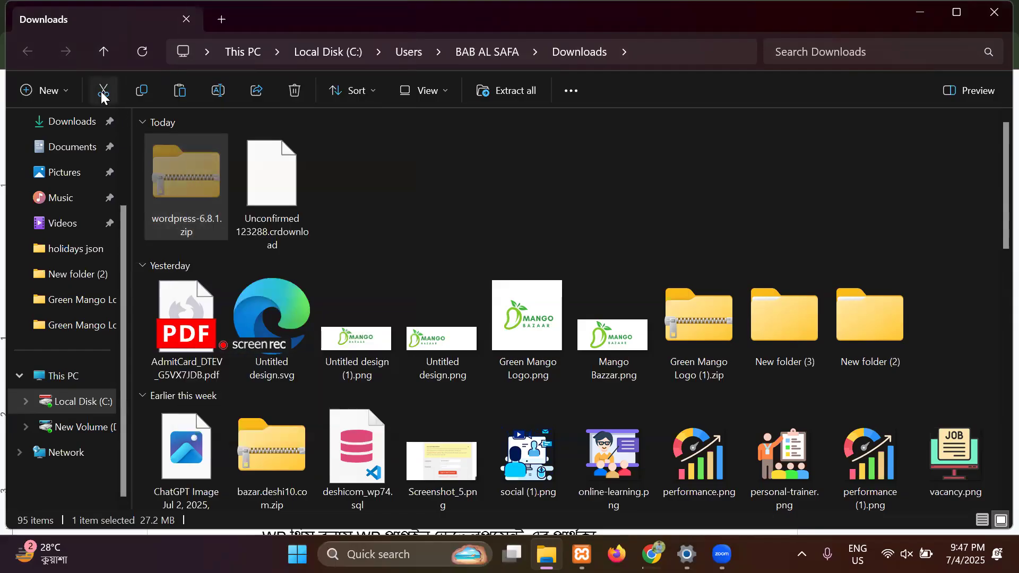
- Switch to the XAMPP Control Panel, stop the Apache and MySQL modules and start both again
click(582, 554)
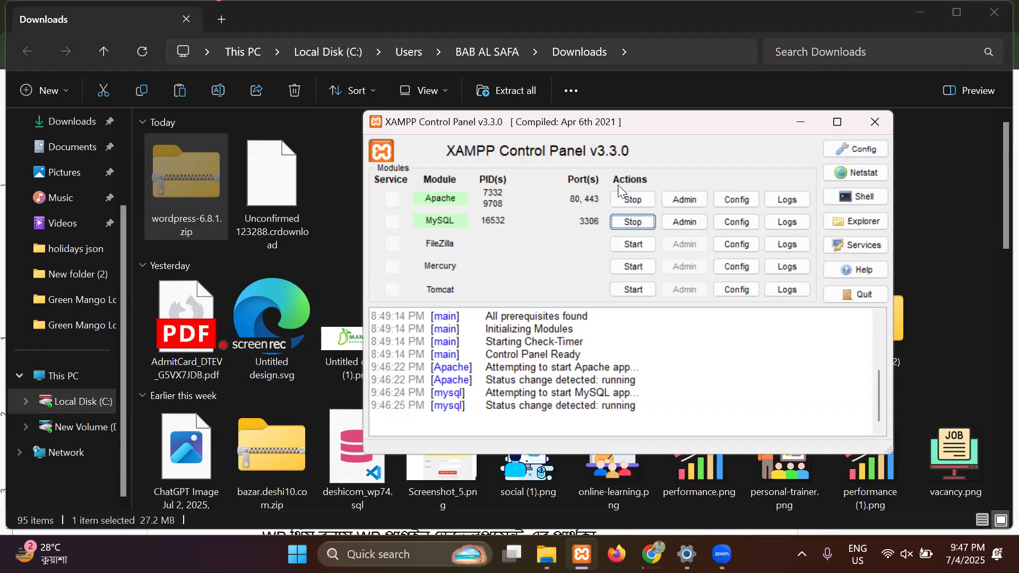
click(635, 200)
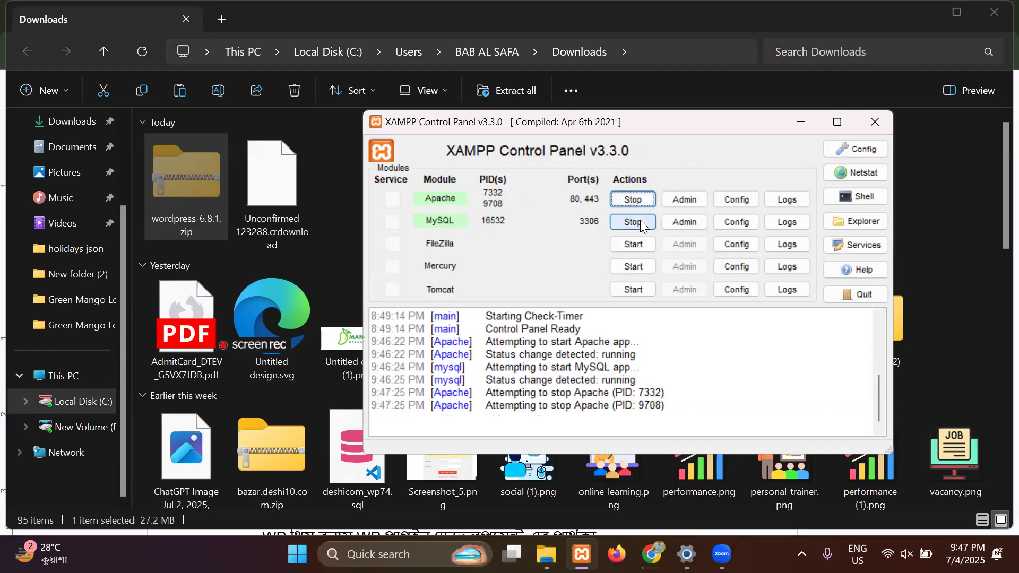
click(632, 222)
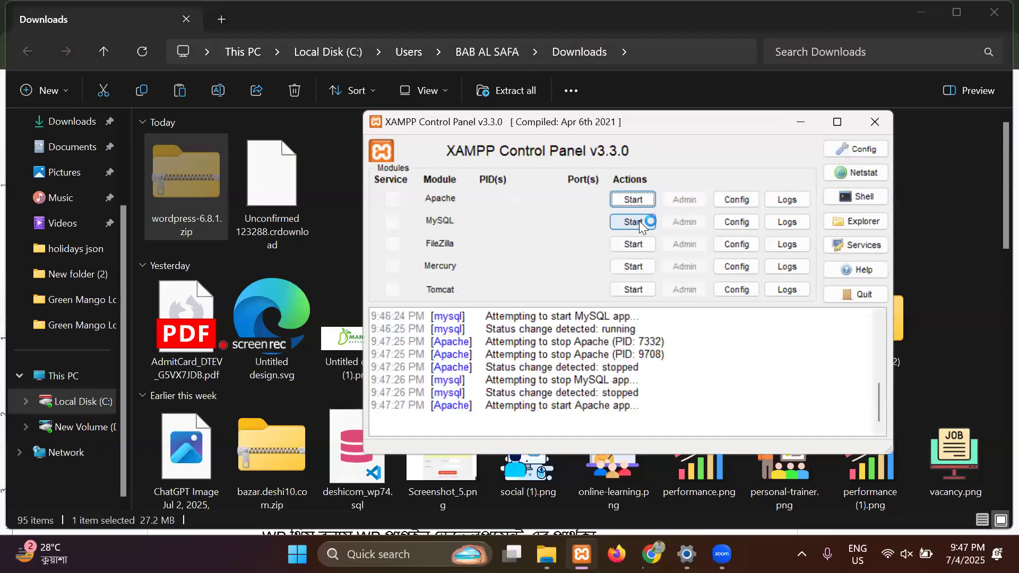
click(639, 221)
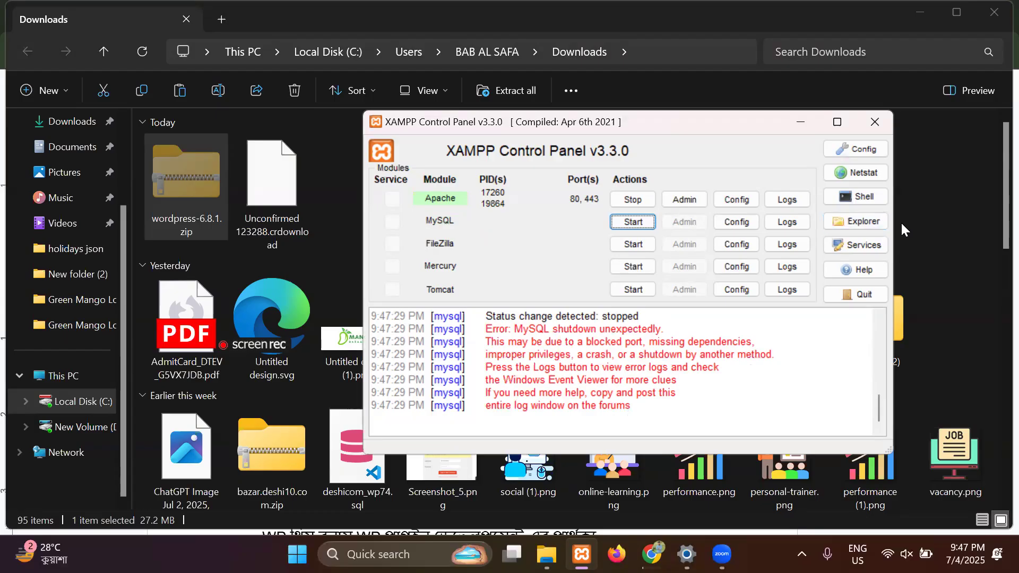
- Open the XAMPP installation folder from the control panel and go into its htdocs folder
click(859, 227)
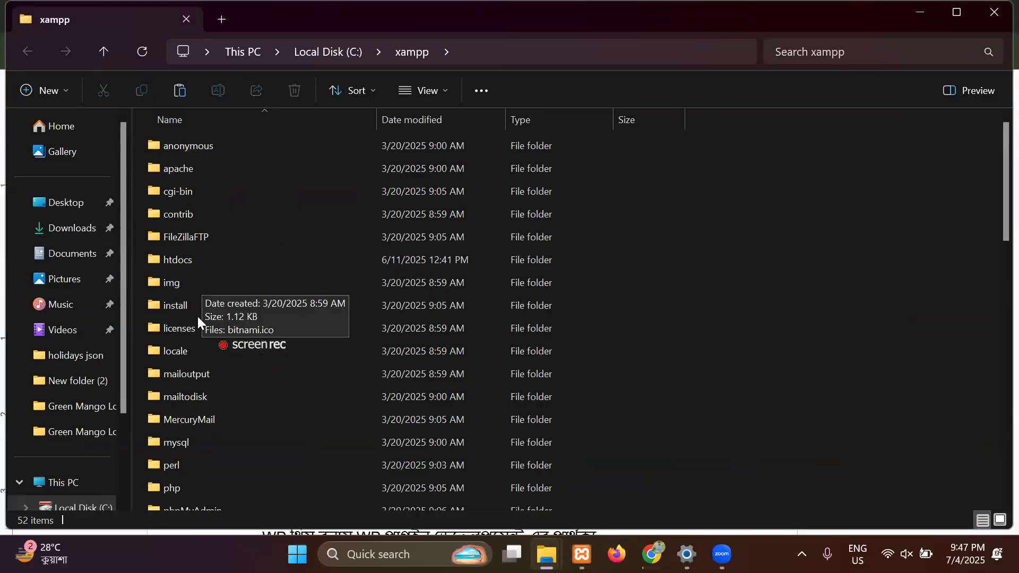
double_click(193, 266)
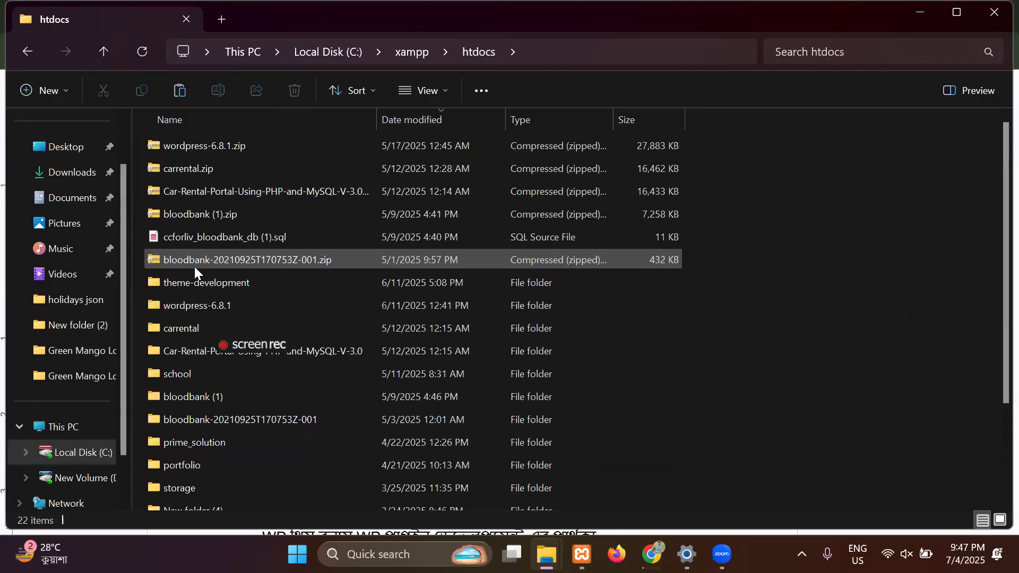
scroll(194, 273, down, 1)
scroll(195, 273, up, 1)
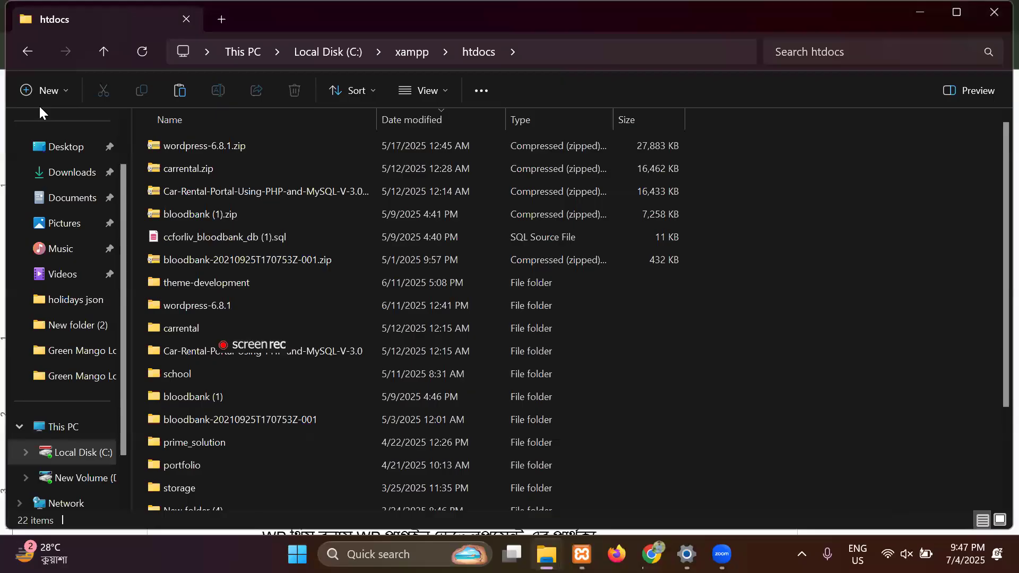
- Create a new folder named class 1 inside htdocs
click(53, 91)
click(625, 343)
key(ctrl+shift+n)
key(BackSpace)
text(c)
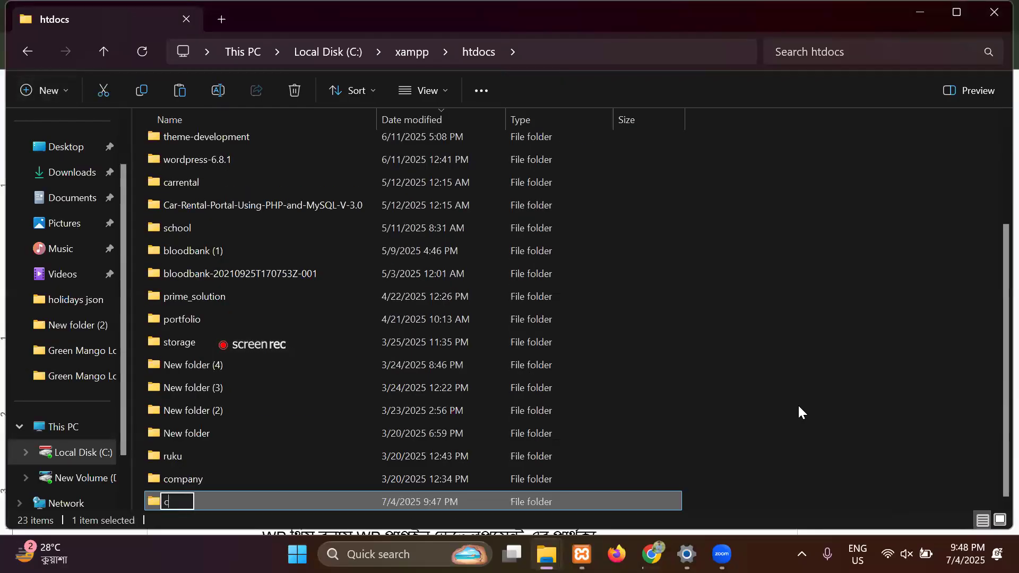
text(lass 1)
key(Return)
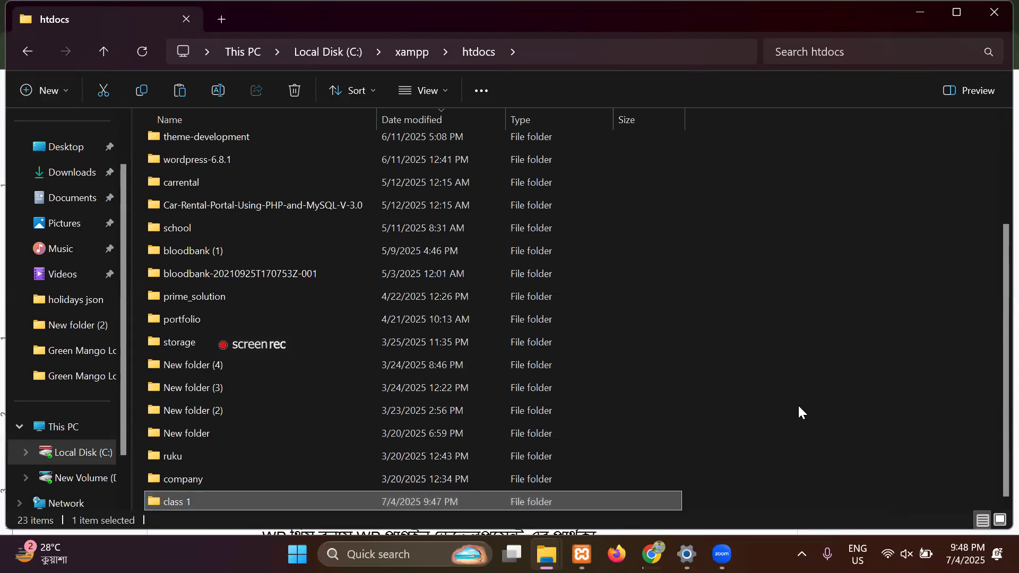
- Move the cut wordpress-6.8.1.zip into the class 1 folder and extract the whole archive there
key(Return)
key(ctrl+v)
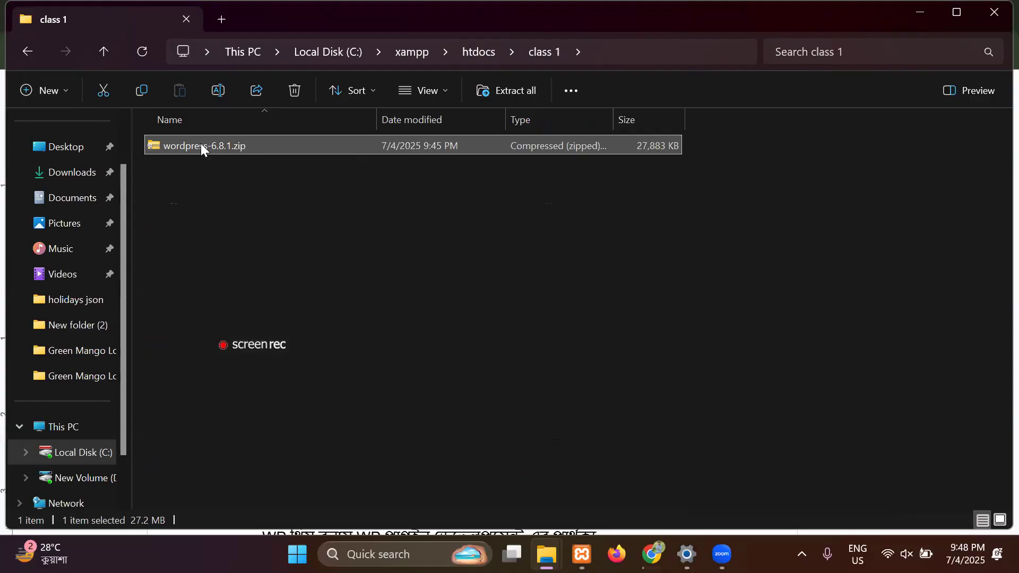
right_click(203, 144)
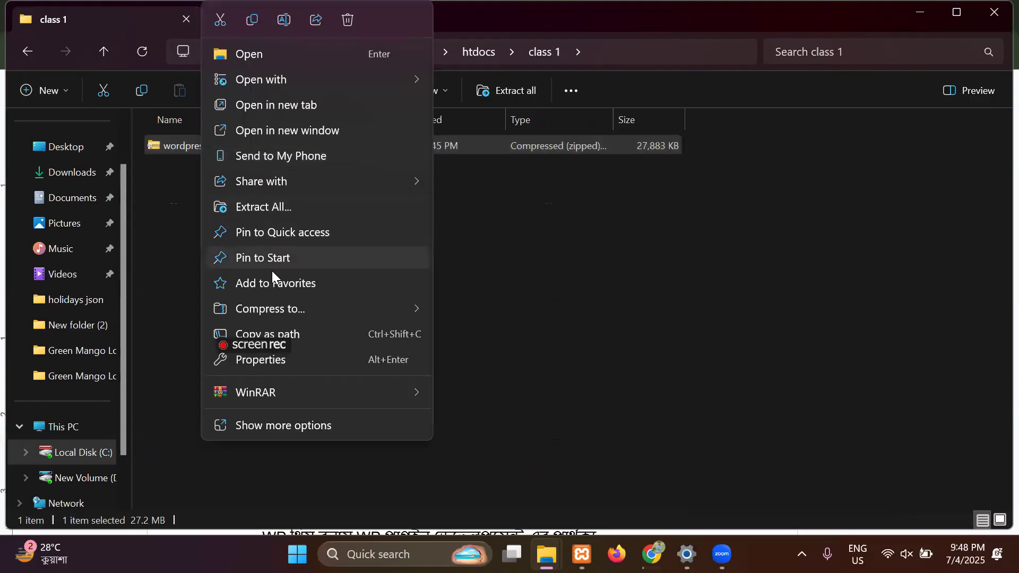
click(275, 208)
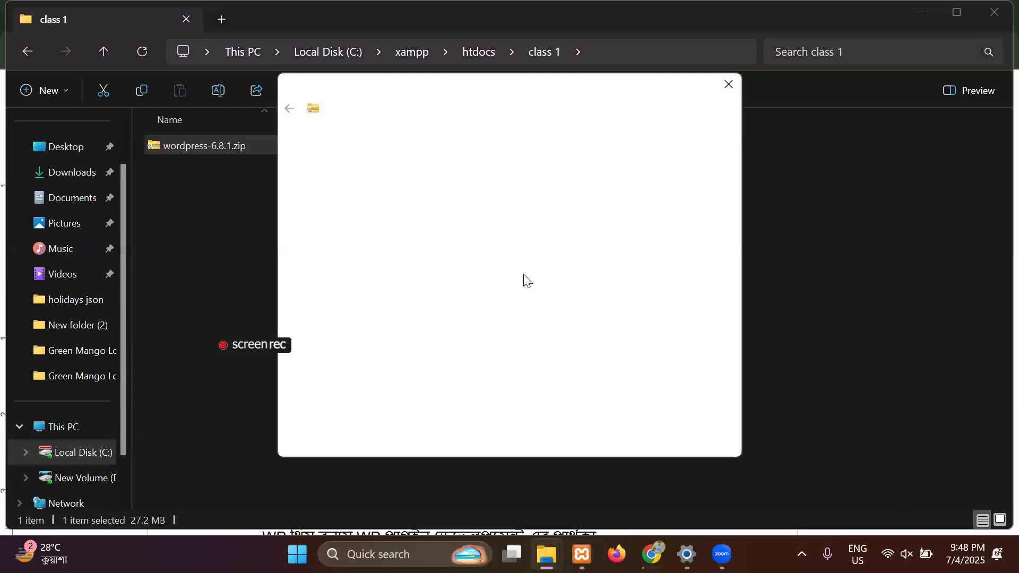
click(651, 448)
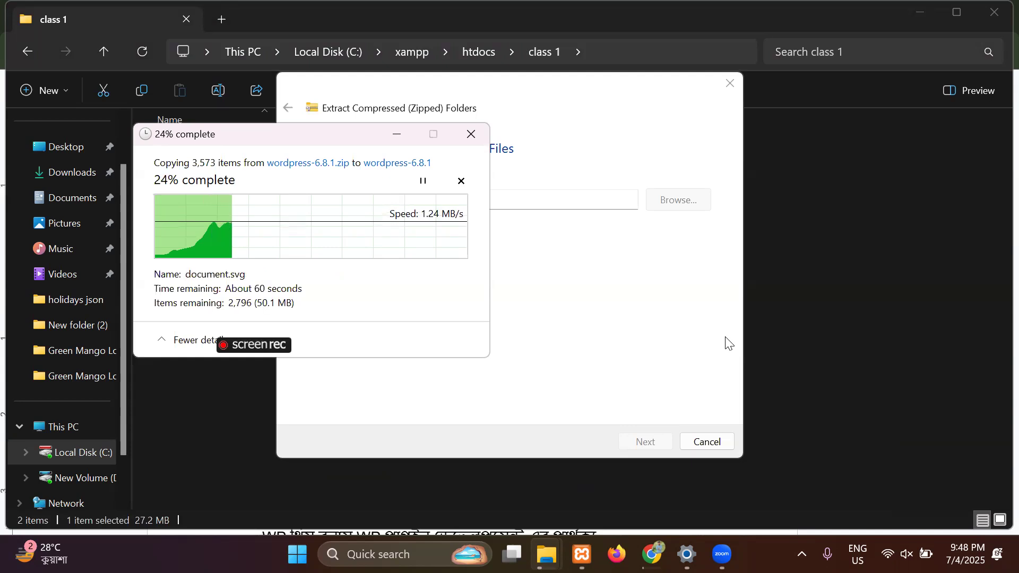
- Look through the htdocs folder of the other XAMPP installation on New Volume (D:)
click(109, 479)
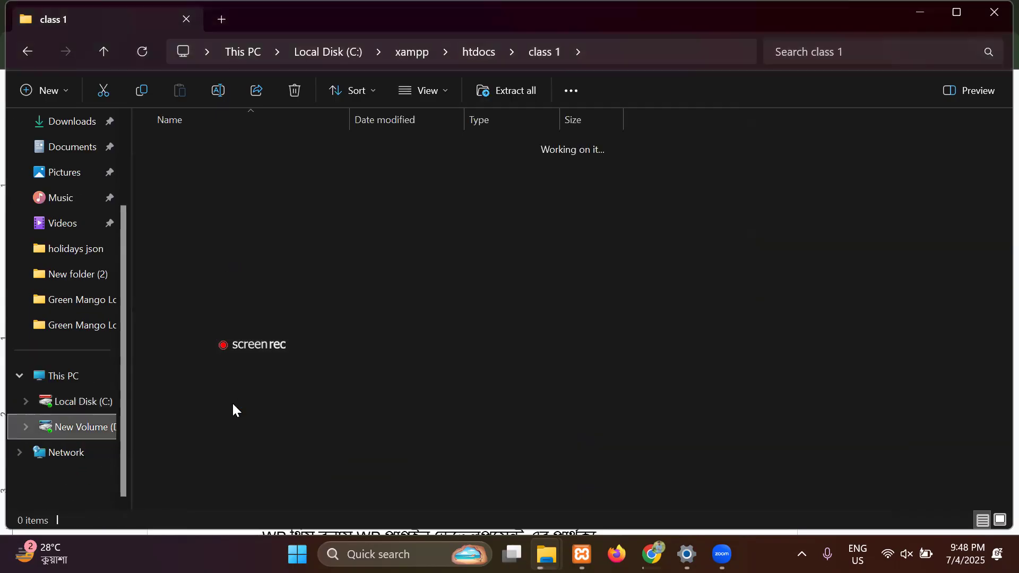
scroll(179, 460, down, 4)
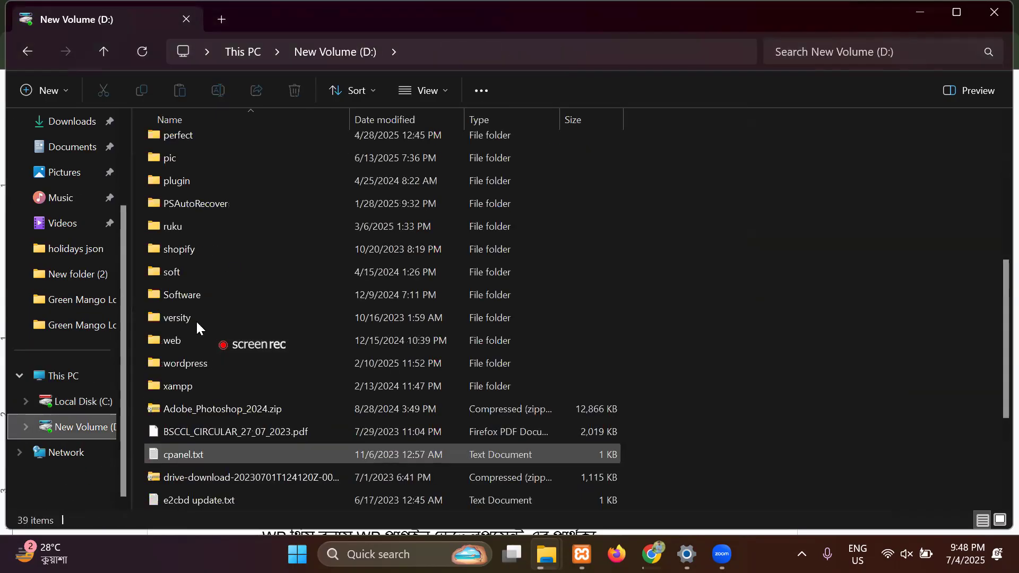
scroll(196, 320, down, 2)
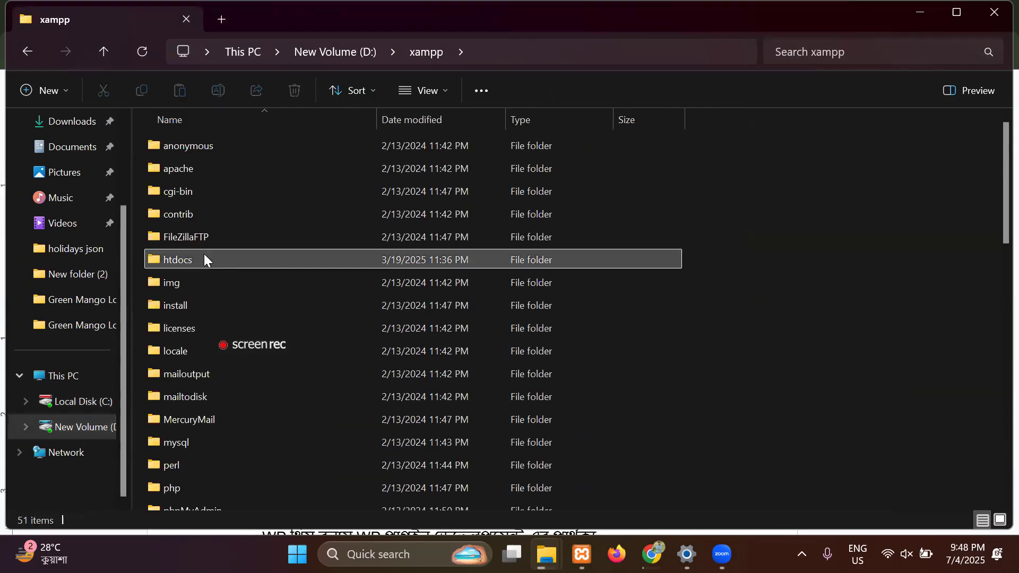
double_click(205, 259)
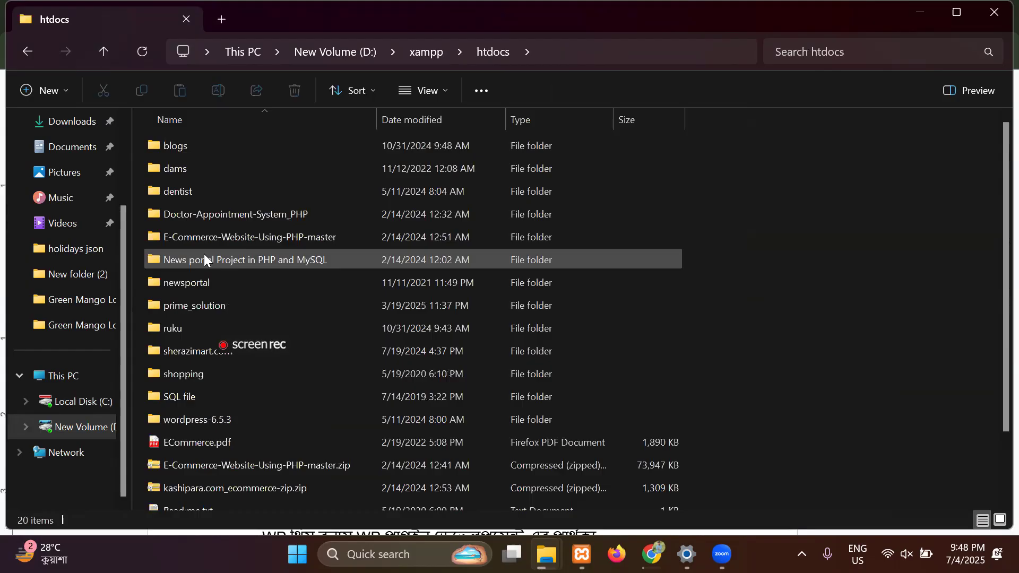
scroll(205, 259, down, 1)
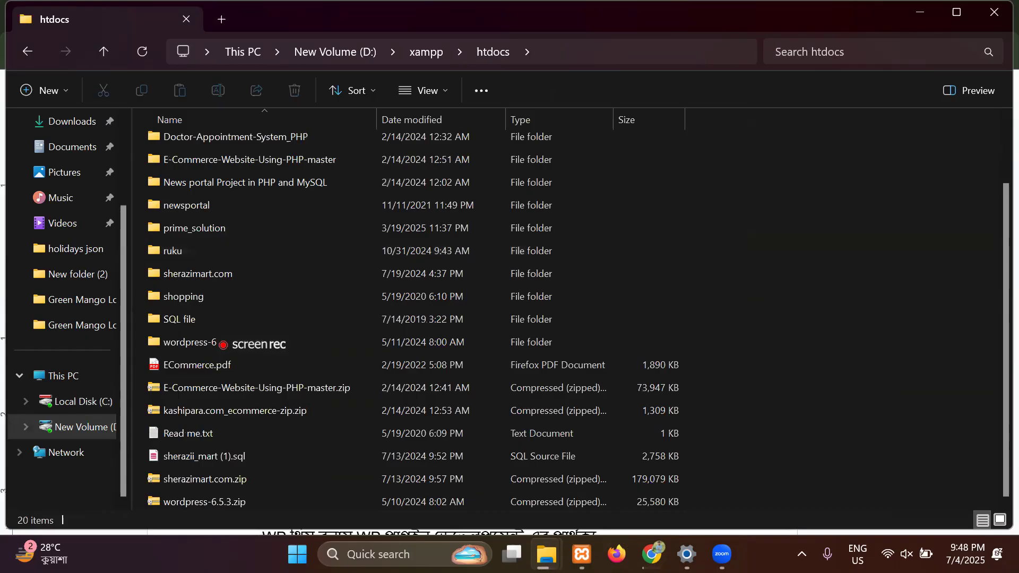
- Reopen htdocs from the XAMPP Control Panel and examine the extracted files in class 1, wordpress-6.8.1, wordpress
click(582, 555)
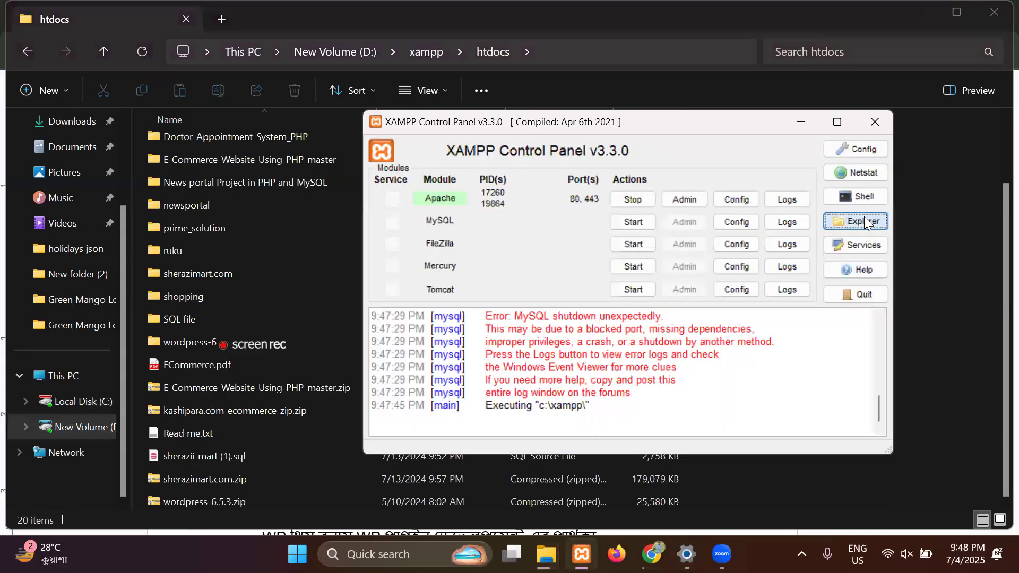
click(864, 217)
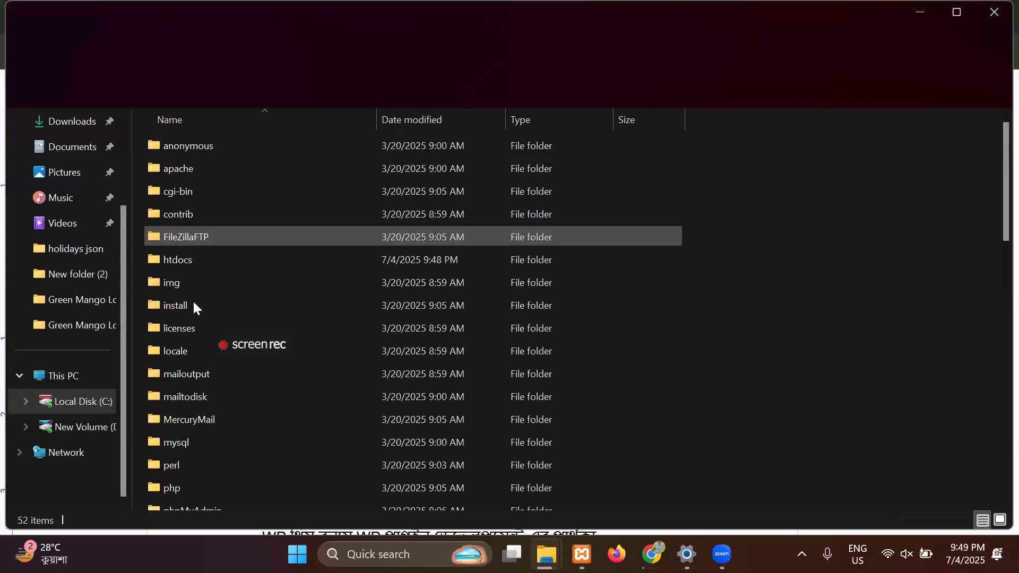
double_click(189, 260)
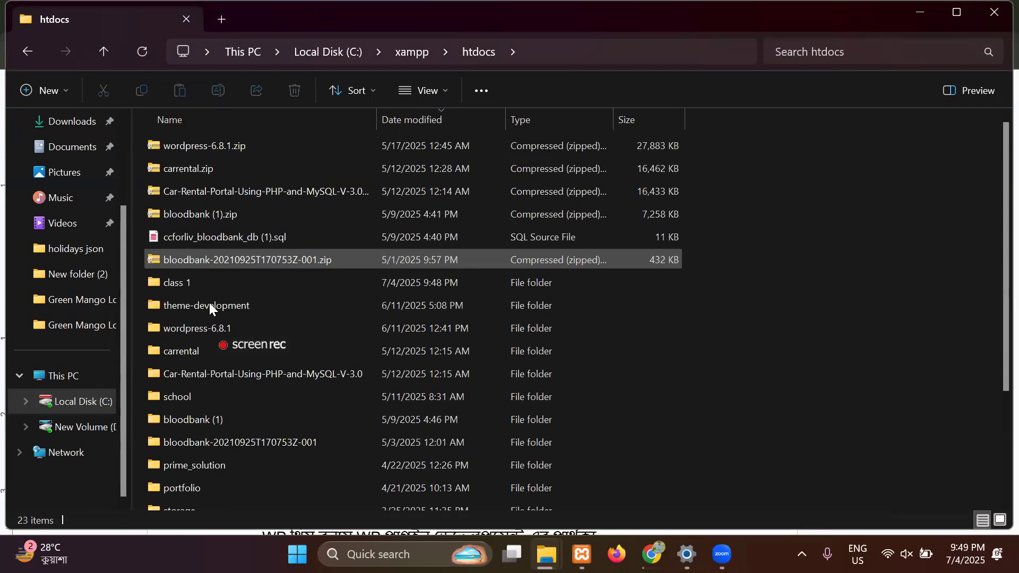
double_click(196, 282)
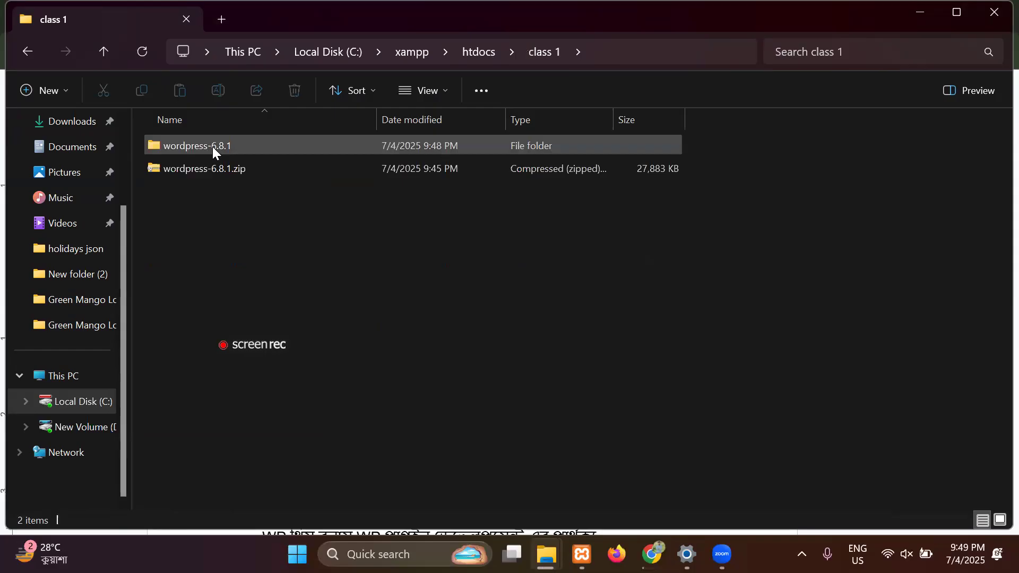
double_click(212, 147)
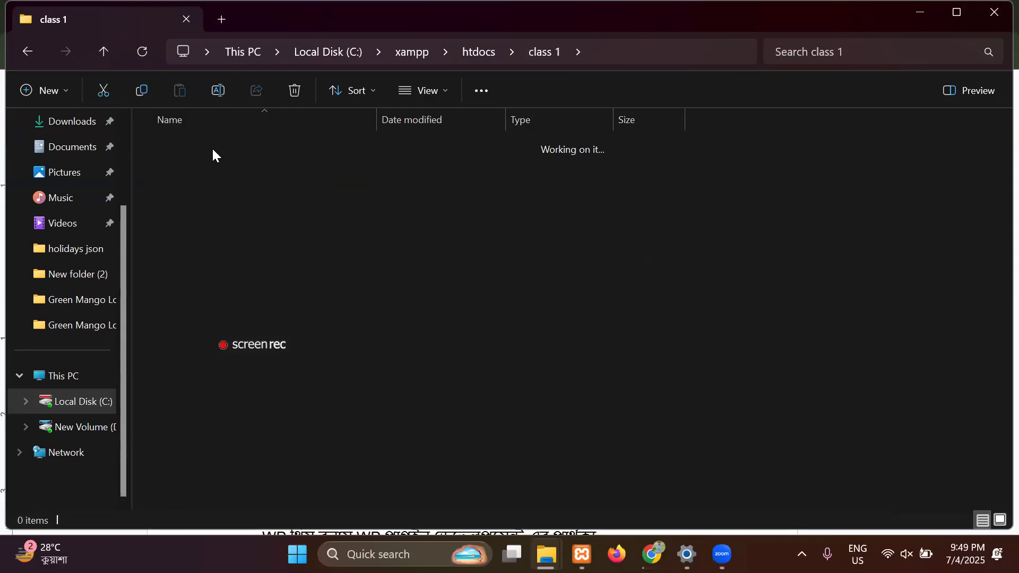
double_click(209, 148)
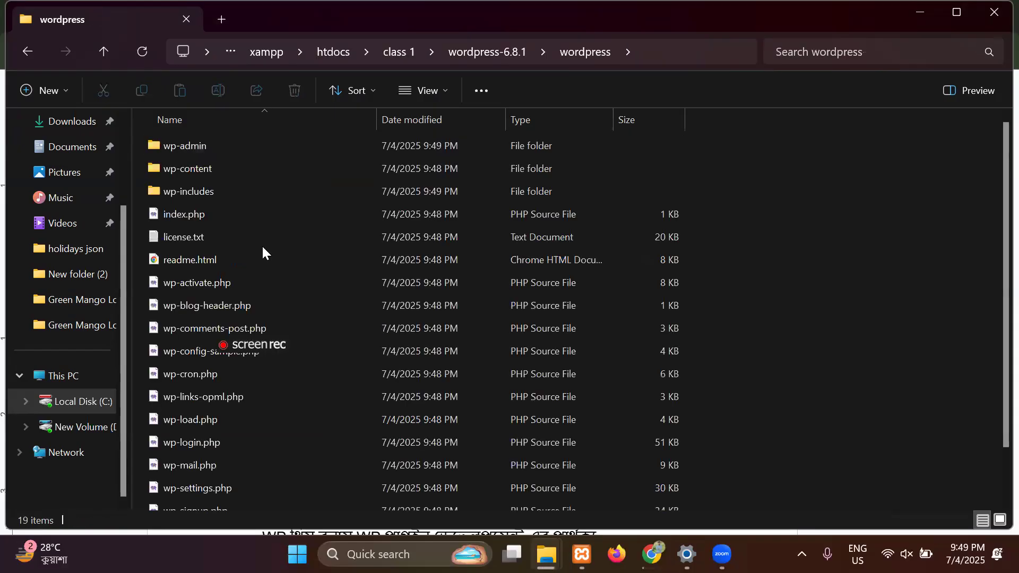
scroll(263, 246, down, 1)
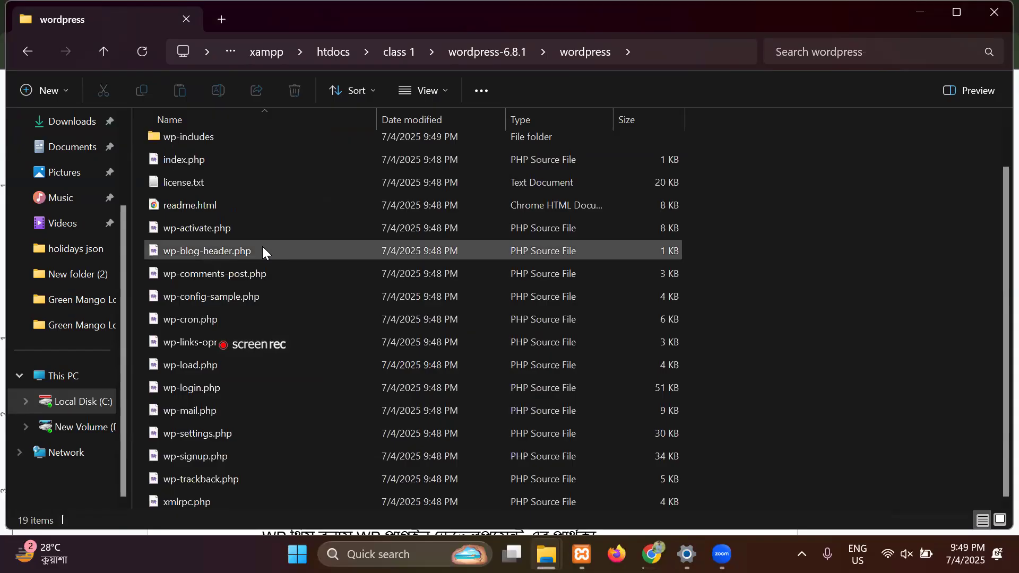
scroll(588, 440, up, 1)
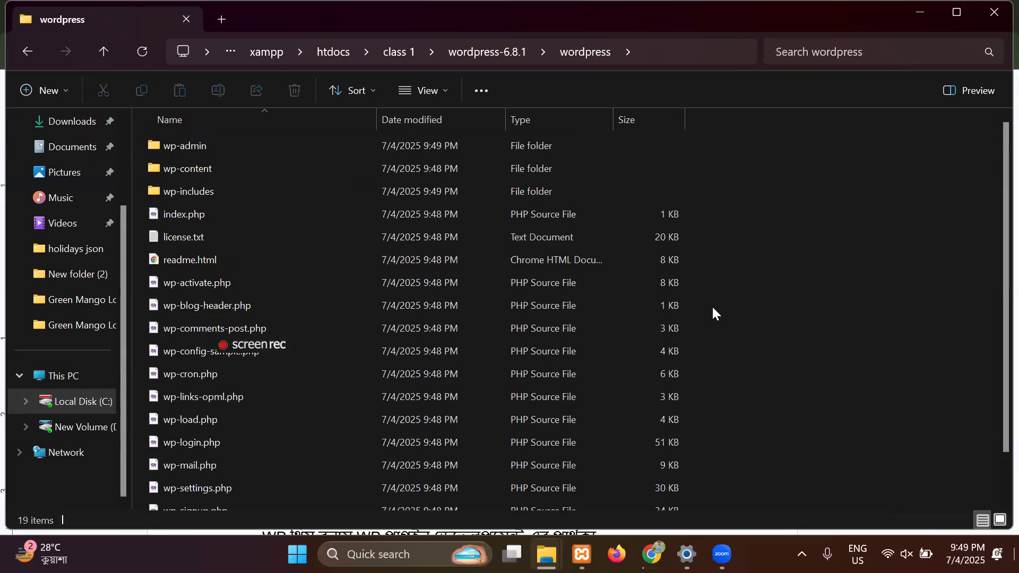
key(ctrl+a)
click(610, 374)
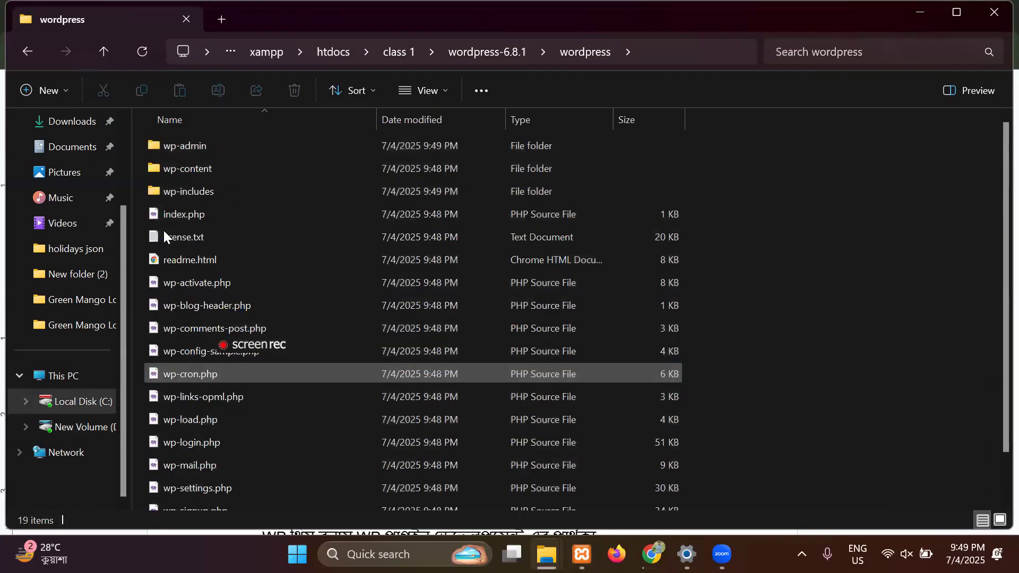
- Return to the XAMPP Control Panel and start the MySQL module again, retrying until it runs
key(alt+Tab)
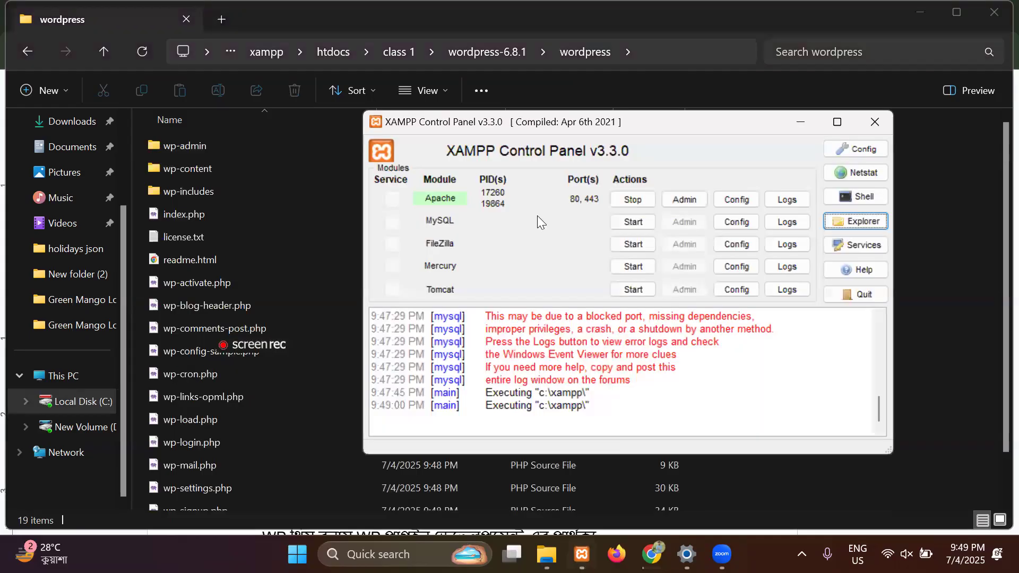
click(637, 222)
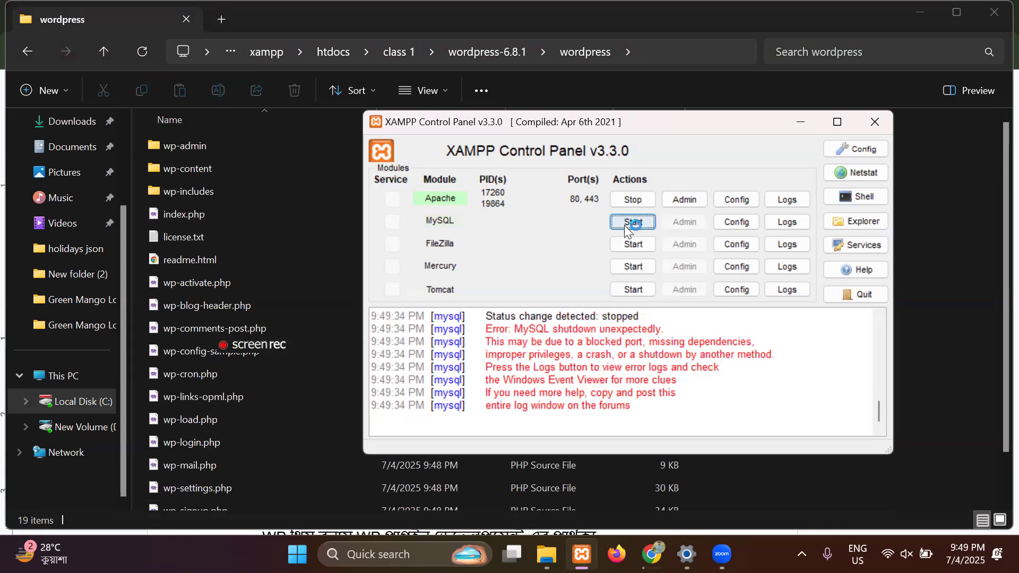
click(624, 225)
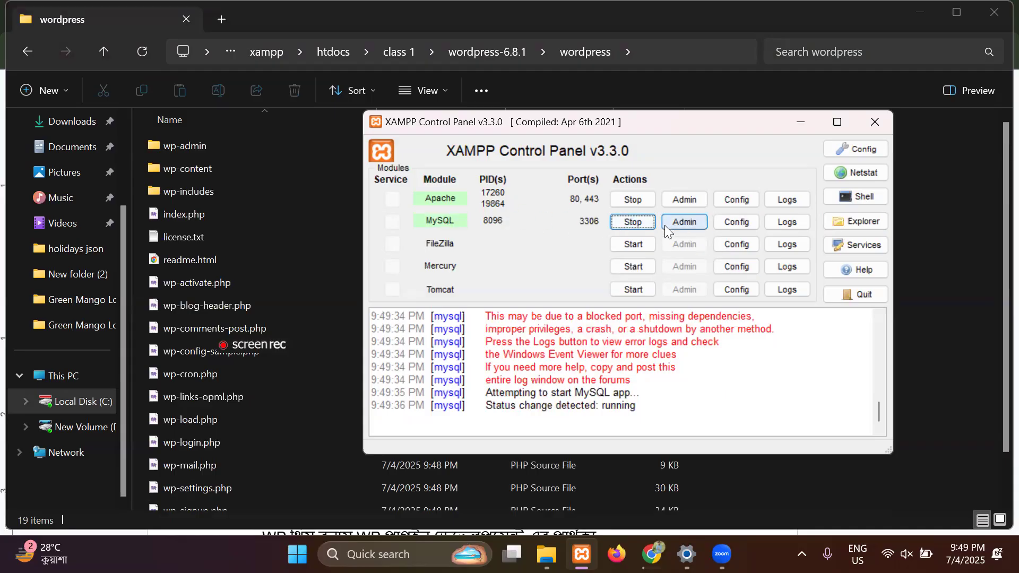
- Open the MySQL admin page (localhost/phpmyadmin) and the Apache admin page (localhost) from XAMPP in the browser
click(682, 223)
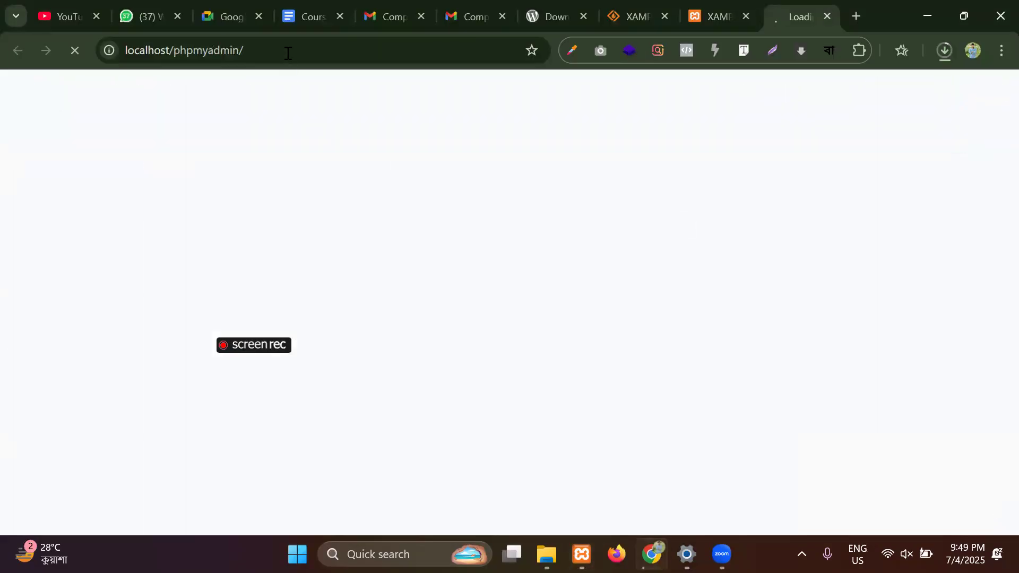
click(288, 53)
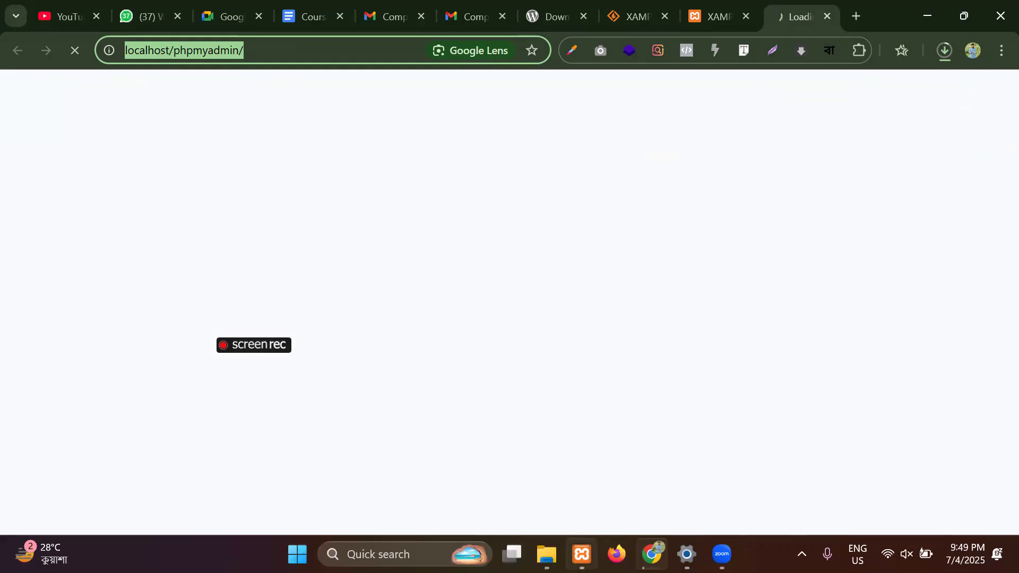
click(582, 554)
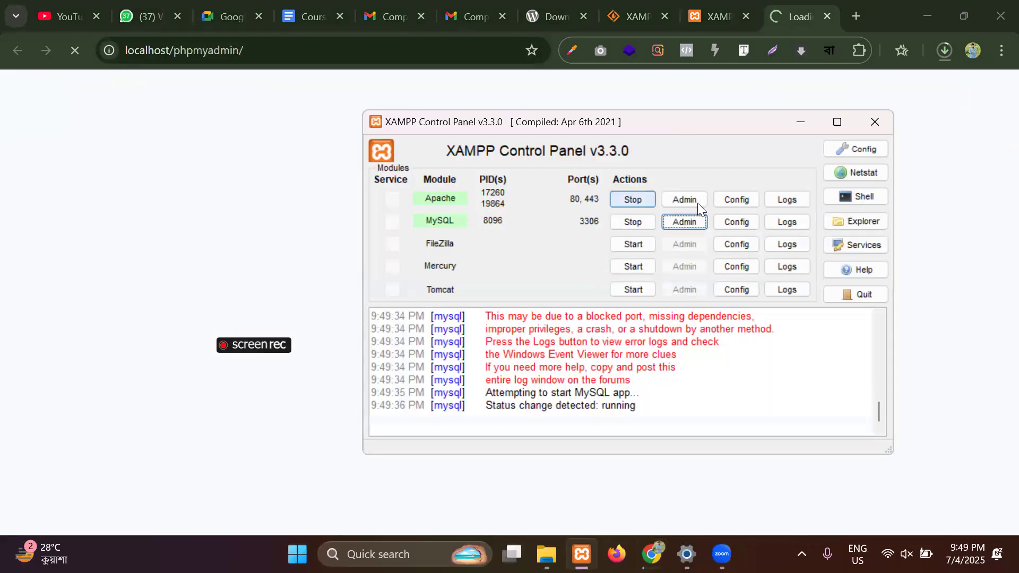
click(681, 198)
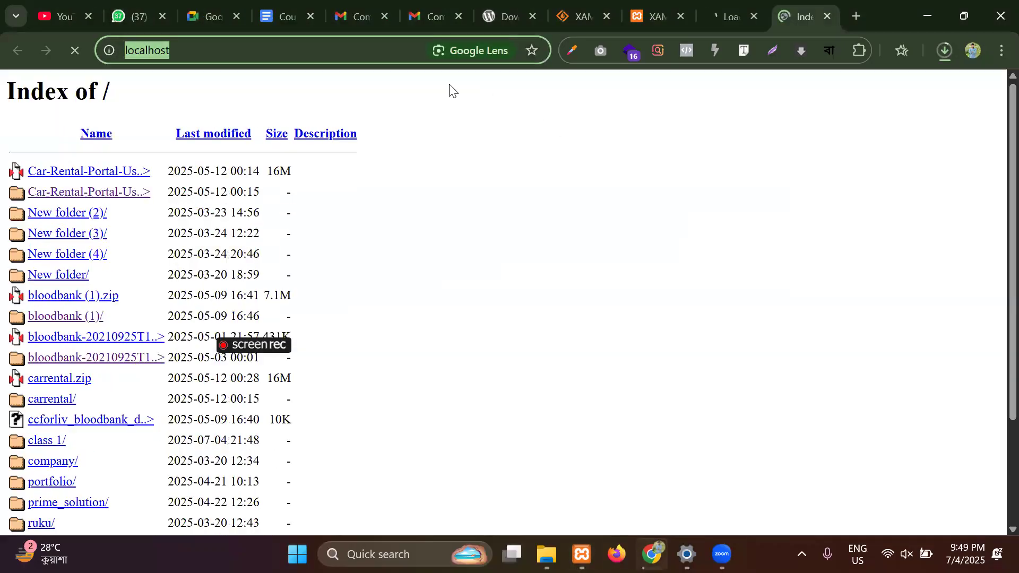
- Open the WordPress setup from the localhost index through the class 1, wordpress-6.8.1 and wordpress folders
scroll(528, 333, down, 3)
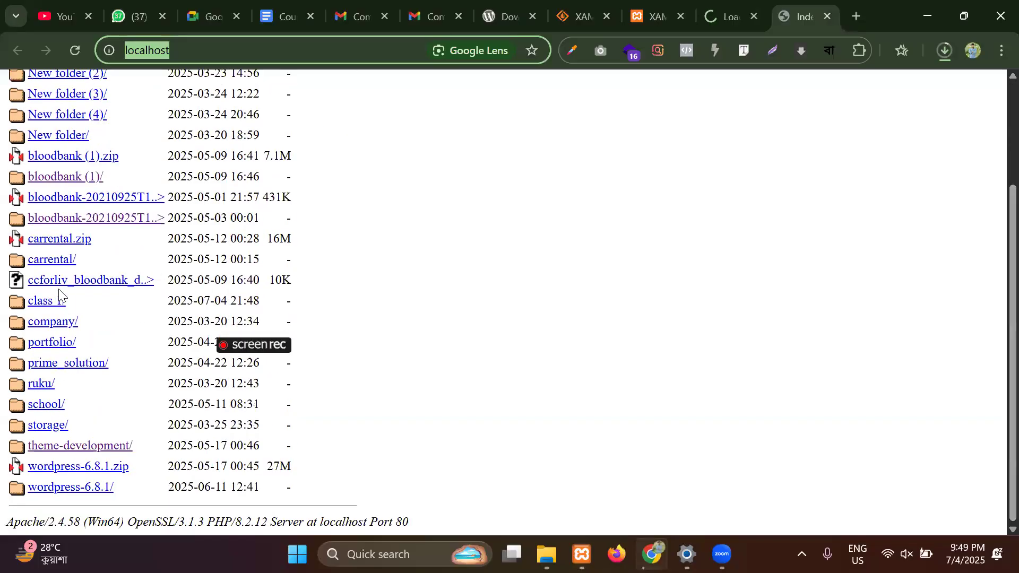
click(45, 304)
click(49, 224)
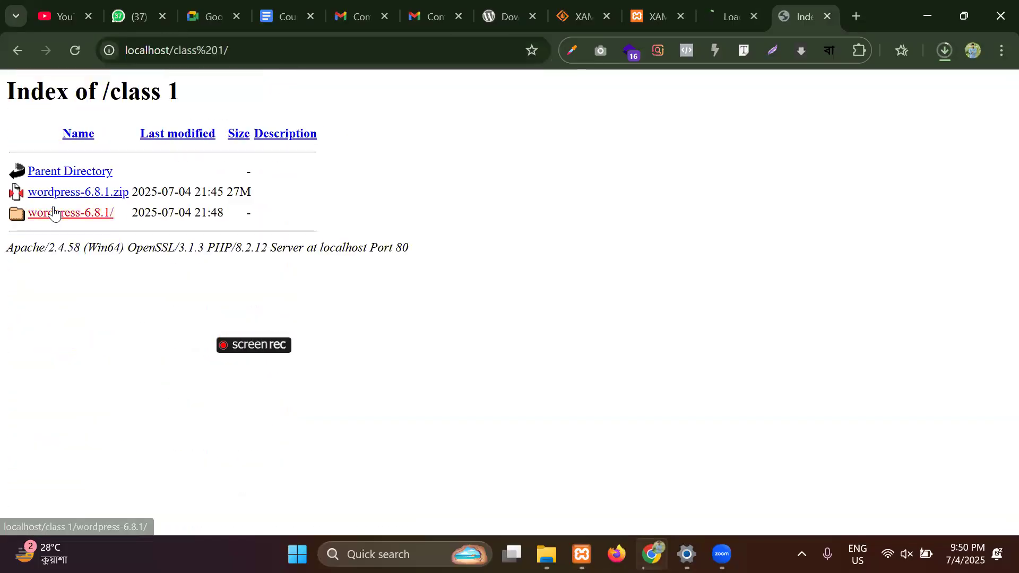
click(51, 198)
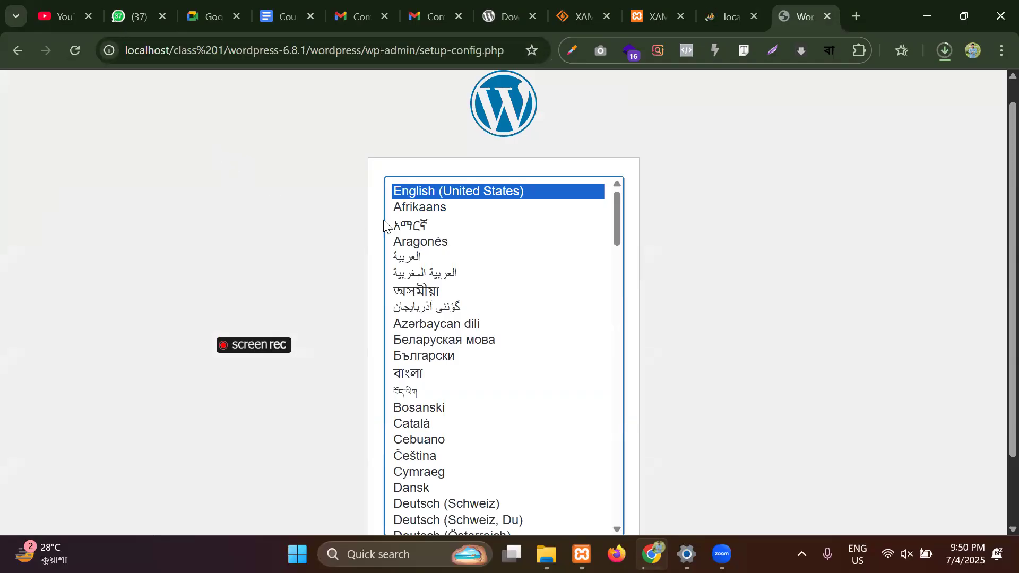
- Look through the setup language list and continue with English (United States)
scroll(287, 221, down, 1)
scroll(333, 203, up, 1)
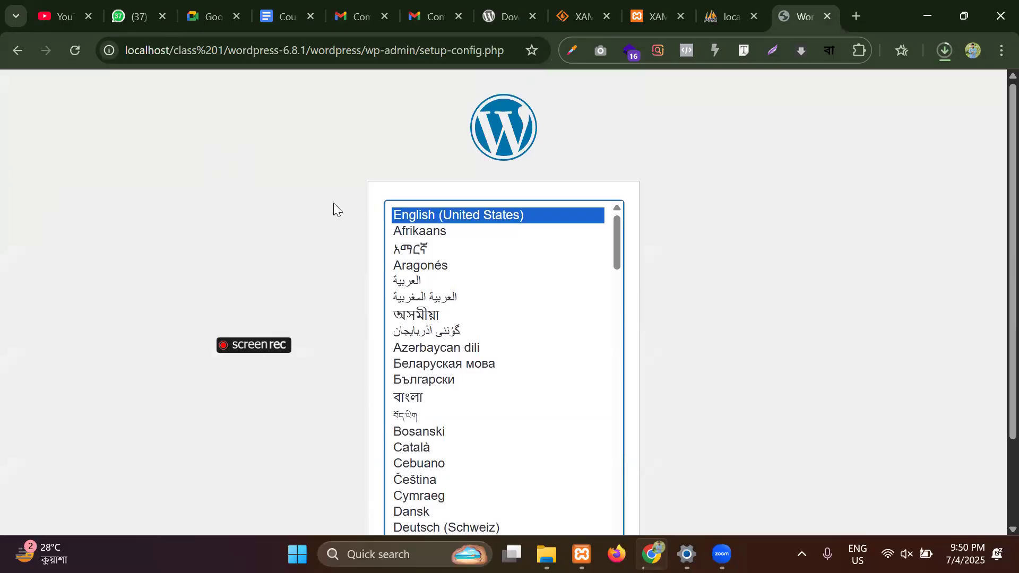
scroll(496, 253, down, 3)
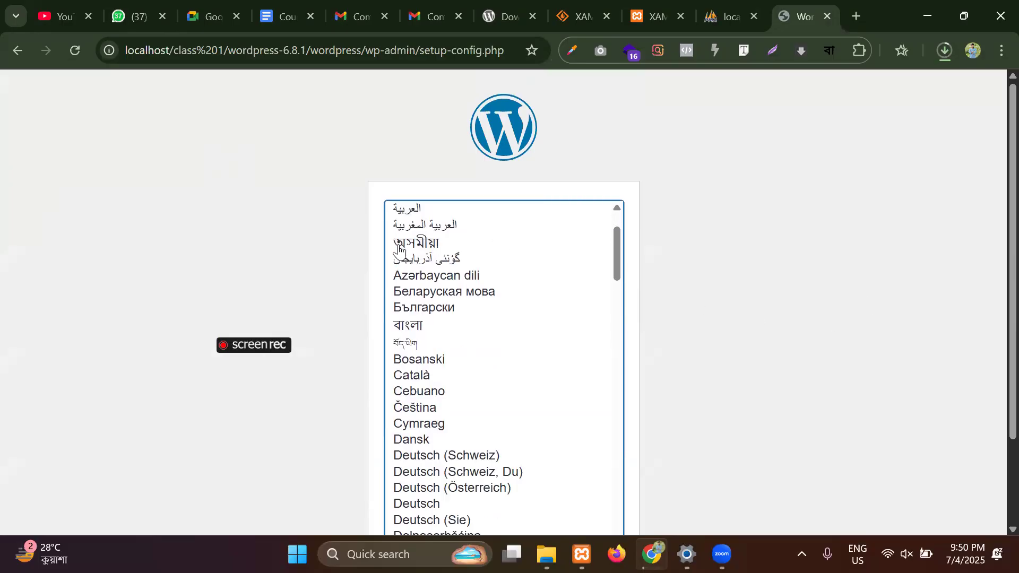
scroll(407, 243, up, 3)
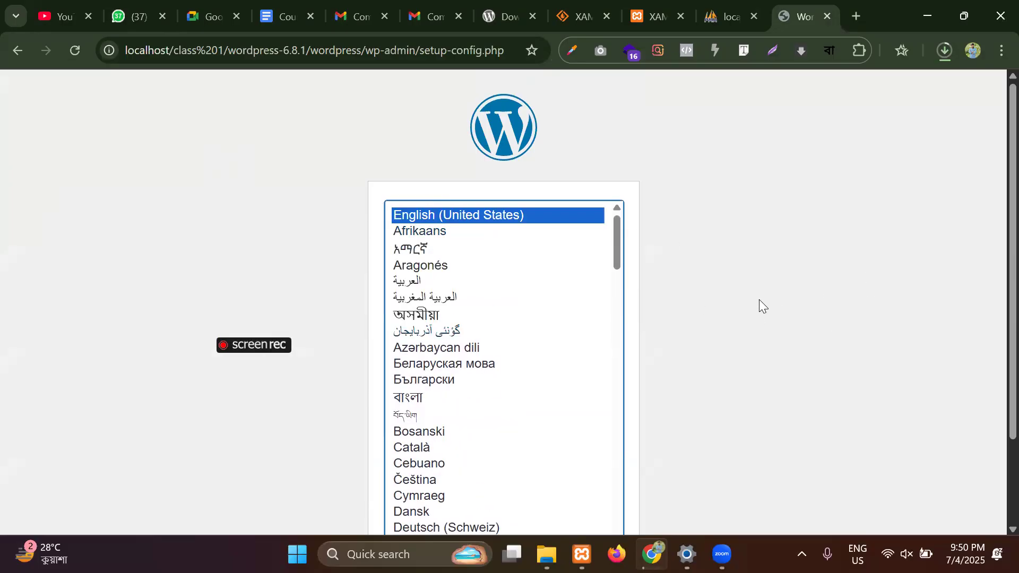
scroll(755, 295, down, 2)
click(590, 487)
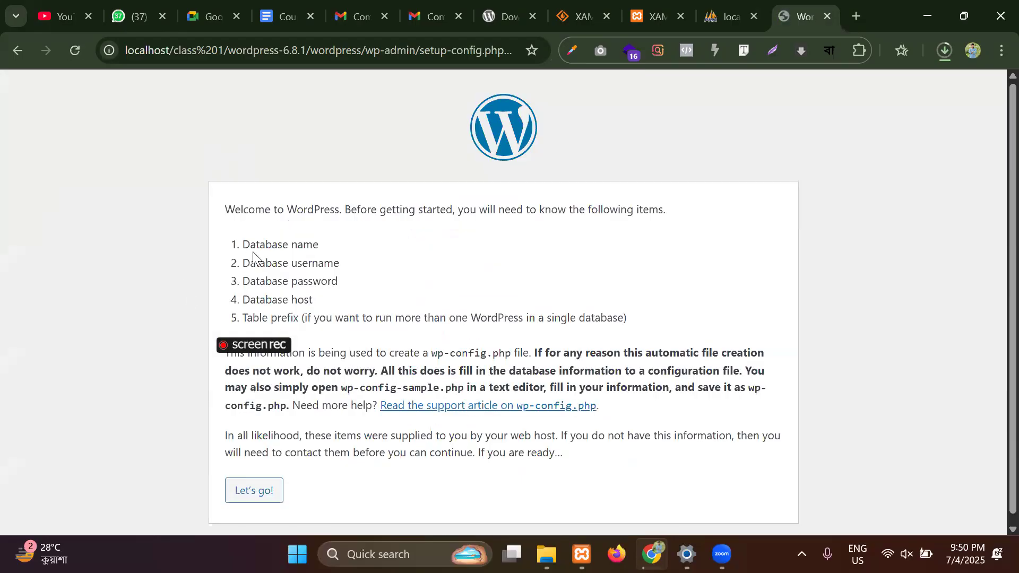
- Check the required database name item, and create a database named class-1 with utf8mb4_general_ci collation in phpMyAdmin
triple_click(311, 253)
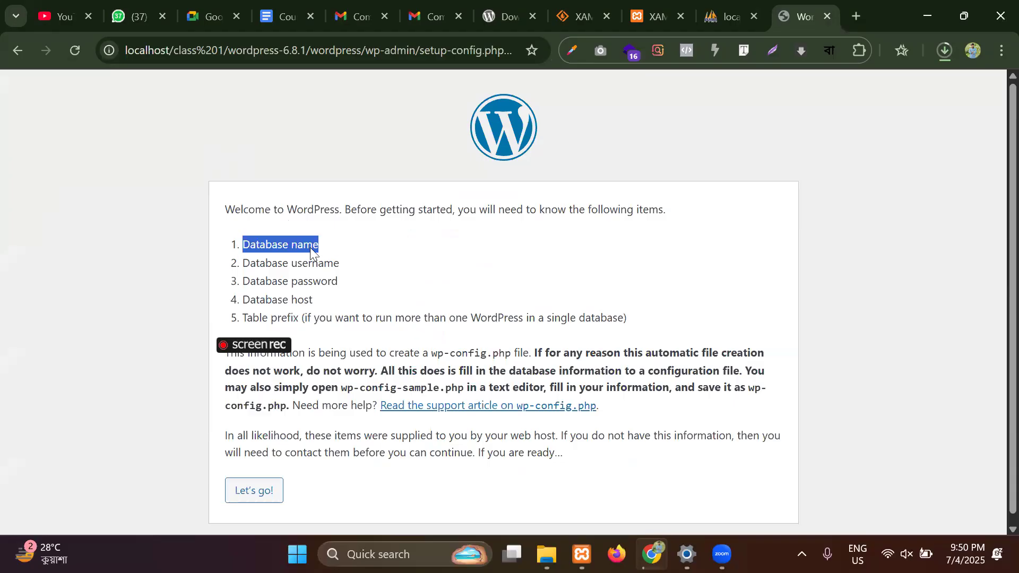
click(270, 247)
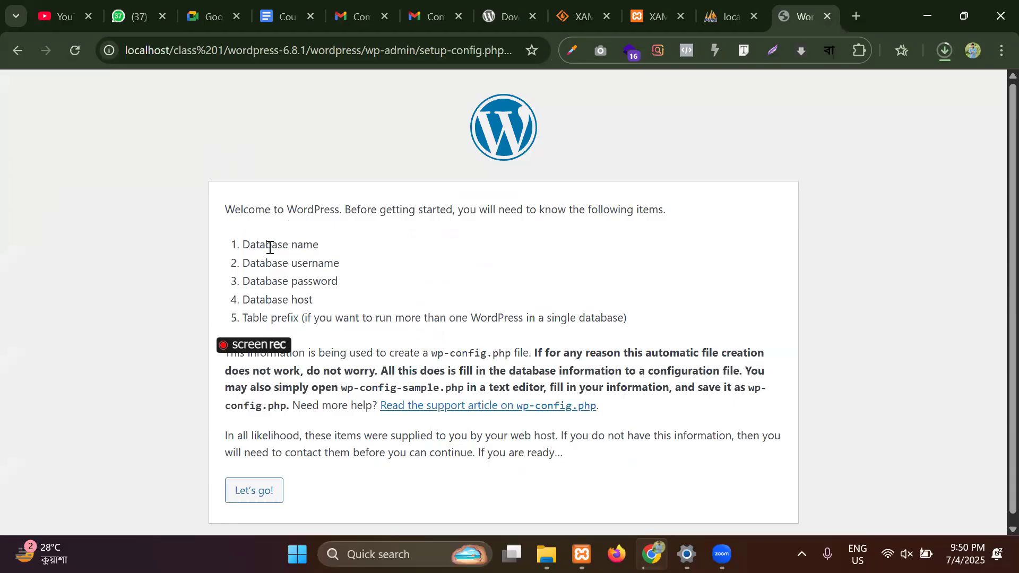
drag(250, 244, 354, 246)
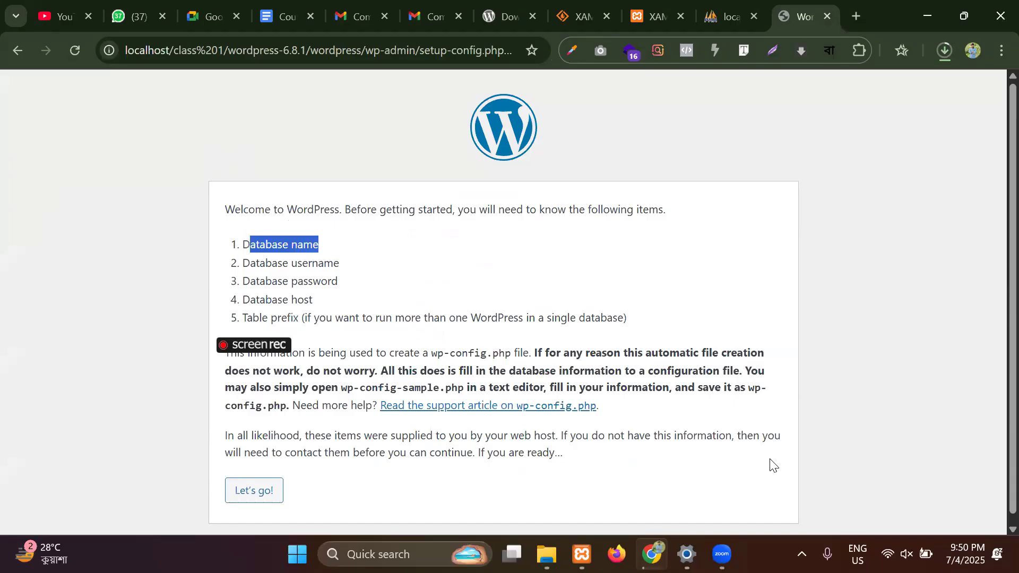
click(729, 16)
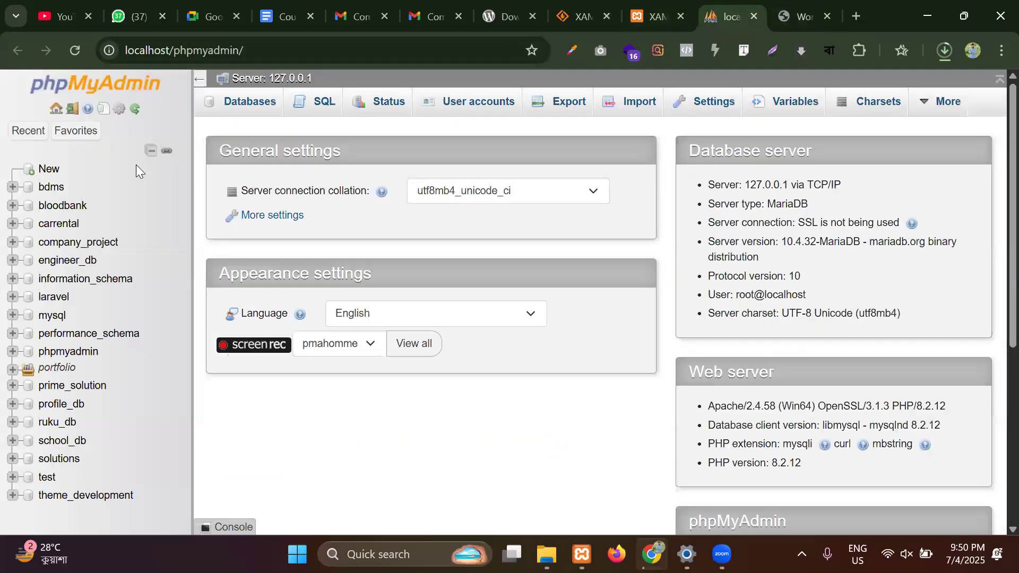
click(45, 171)
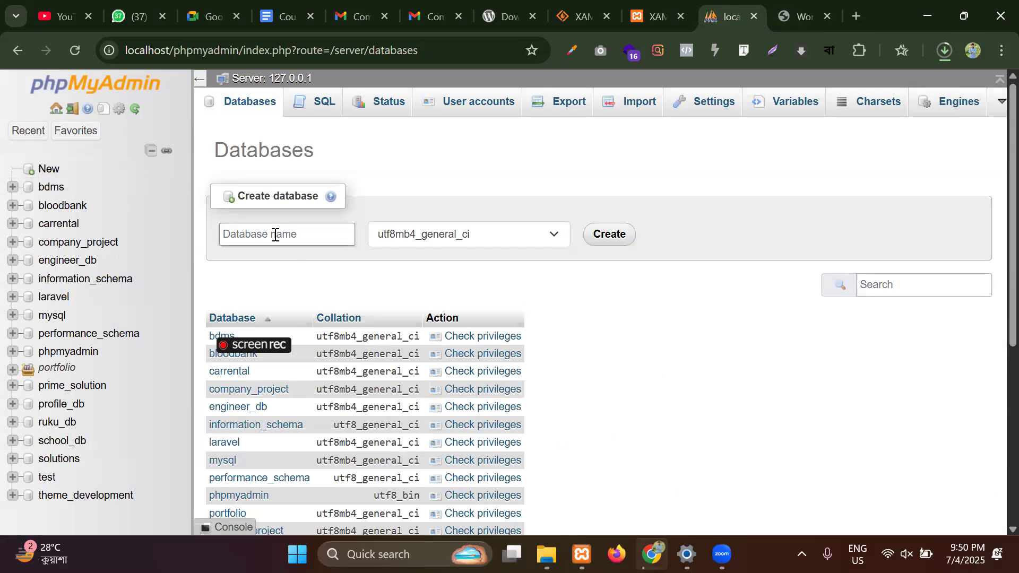
text(class)
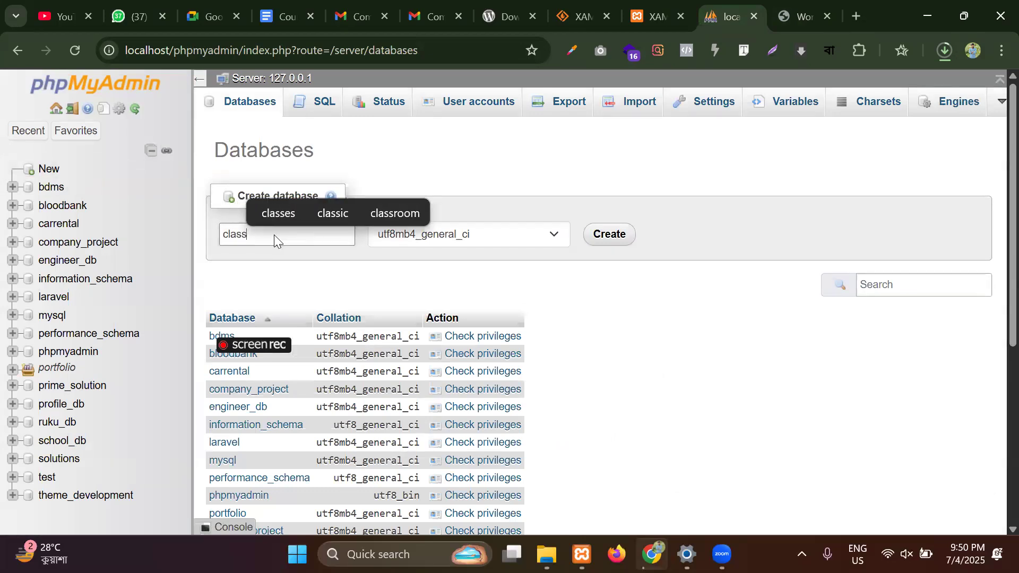
text(-1)
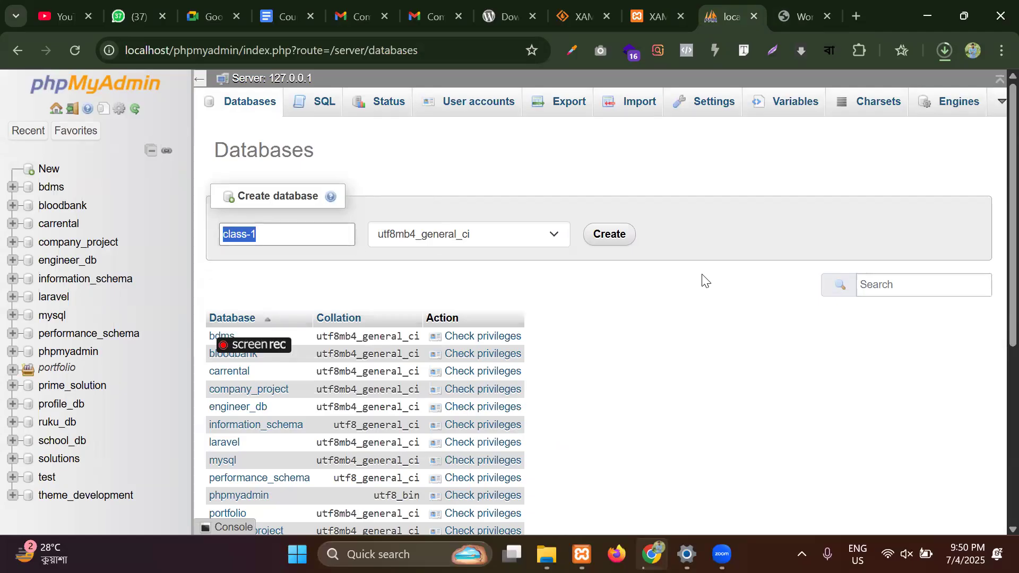
click(609, 234)
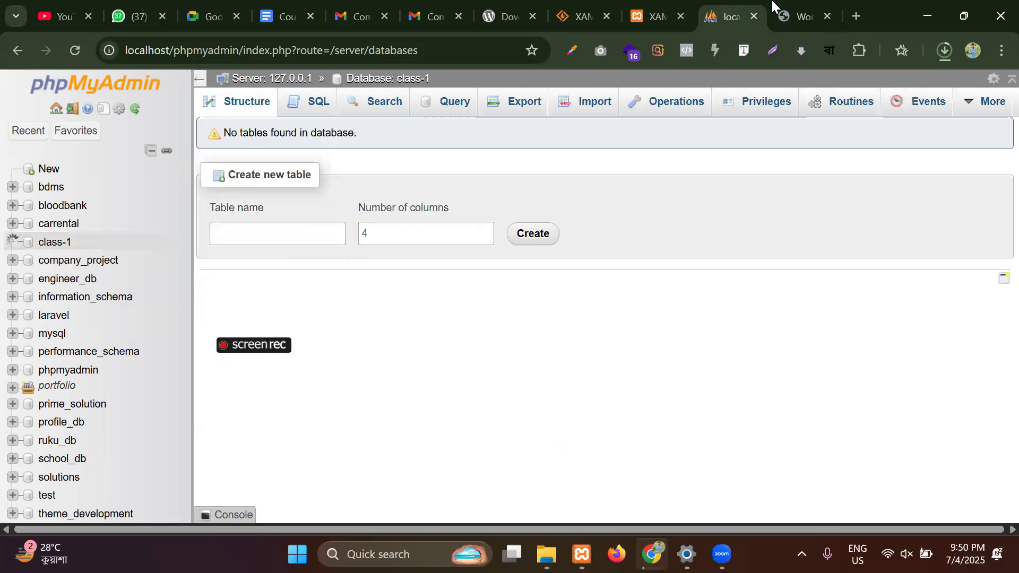
- Return to the WordPress setup, proceed to the connection details form and enter class-1 as the database name
click(787, 15)
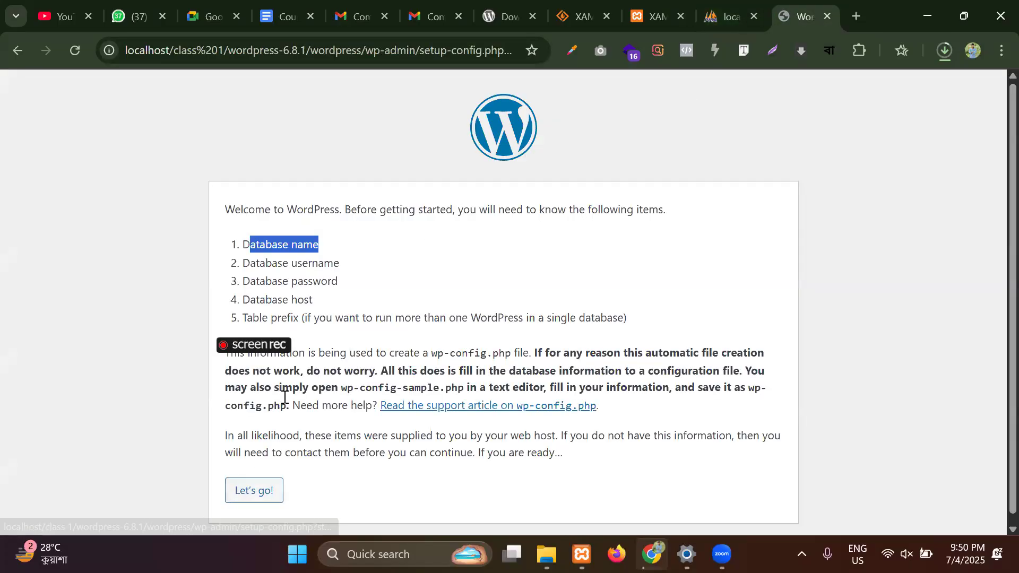
click(263, 489)
click(351, 245)
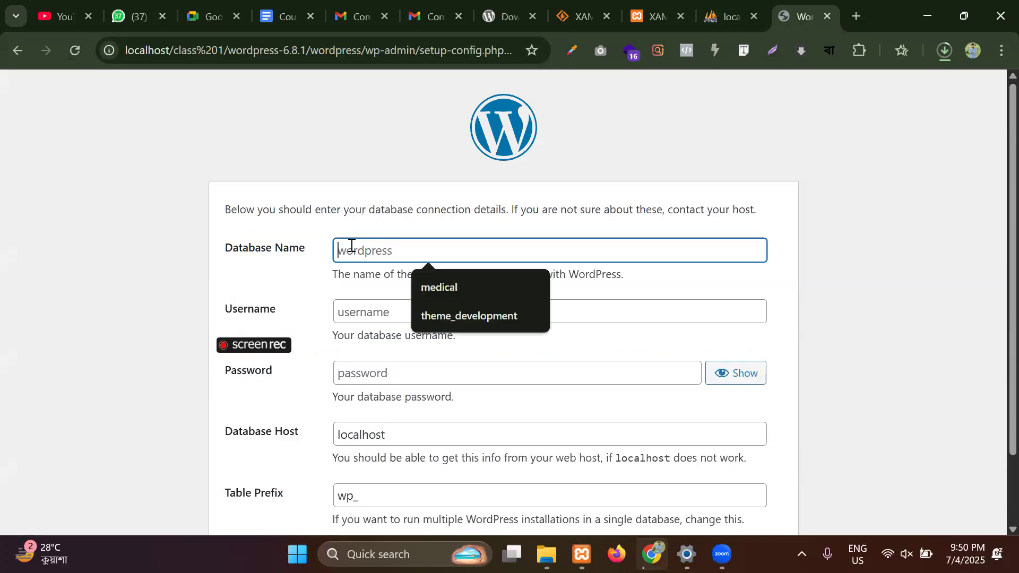
text(class-1)
- Consult the XAMPP Control Panel, set the database username to root, and leave the password empty and the host as localhost
click(414, 311)
click(582, 554)
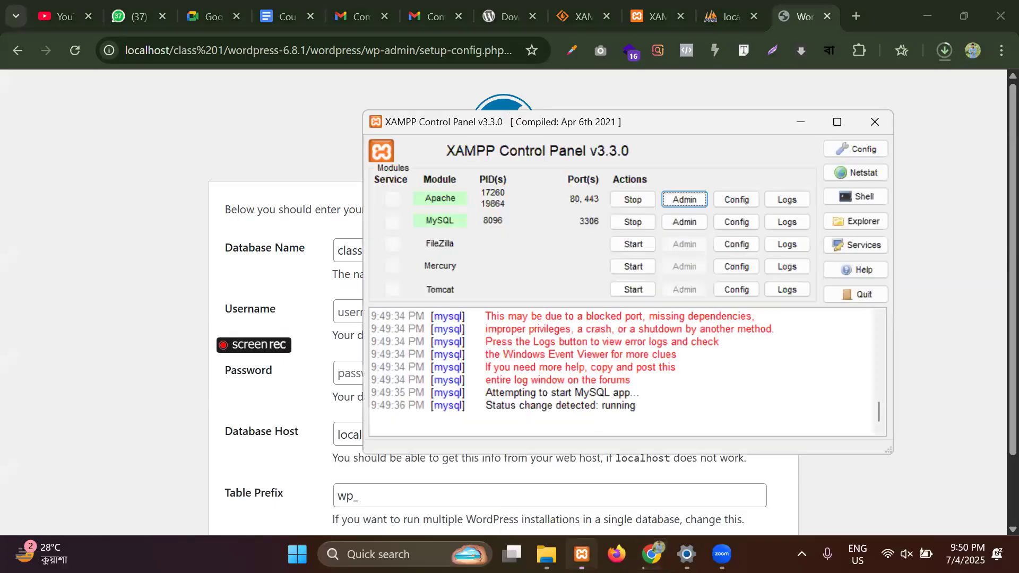
click(349, 317)
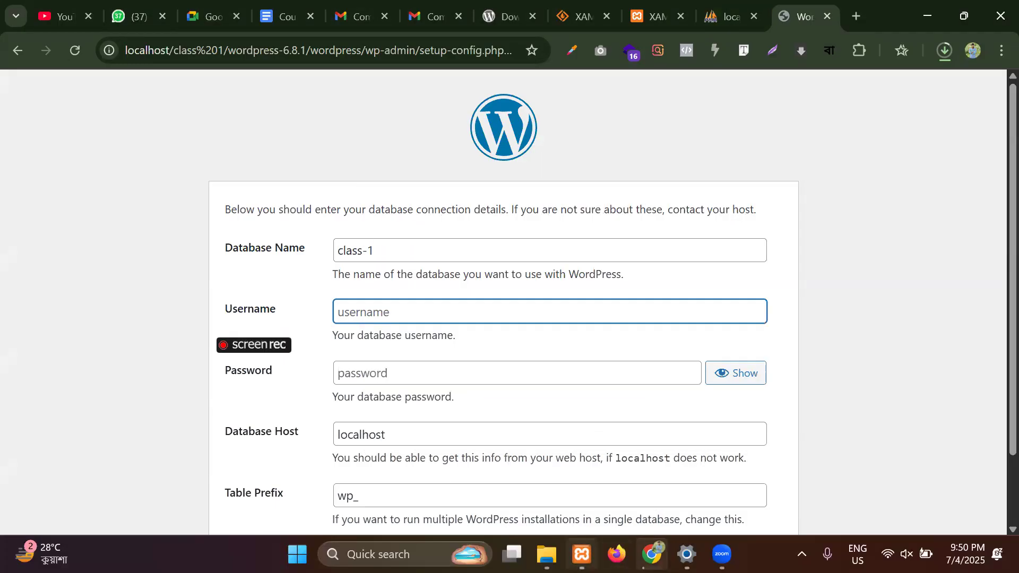
click(582, 554)
click(345, 313)
text(root)
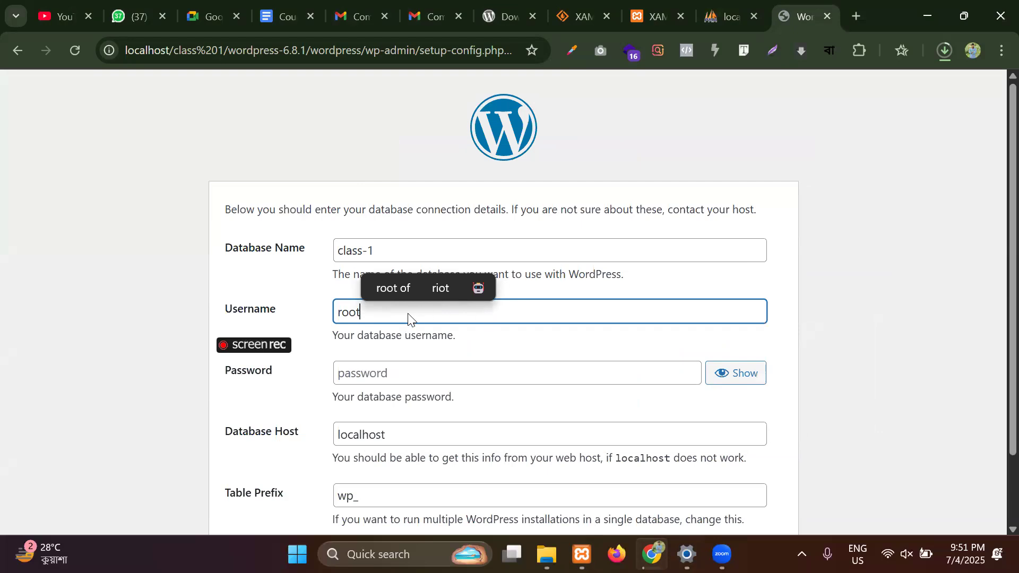
click(383, 369)
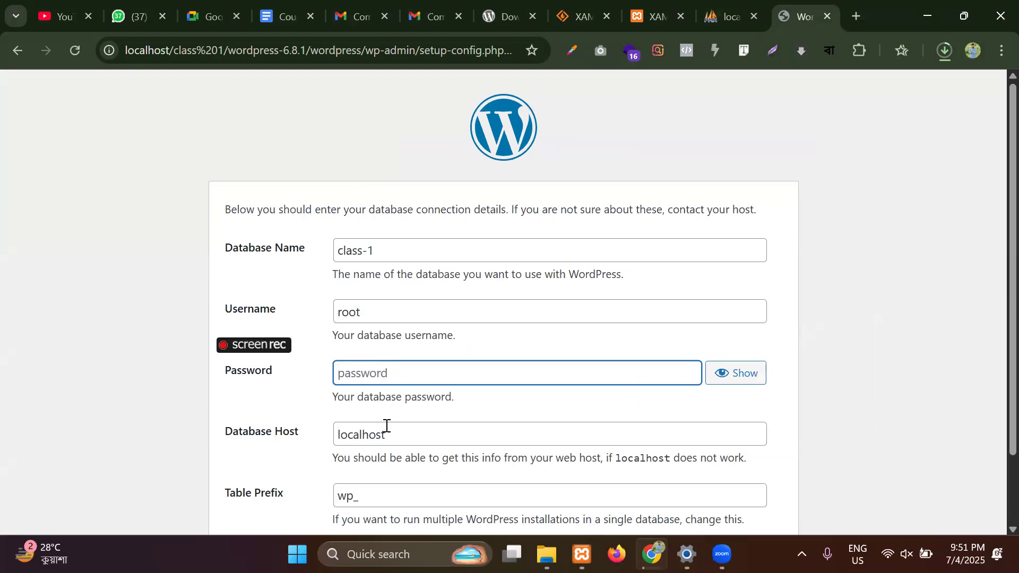
click(416, 428)
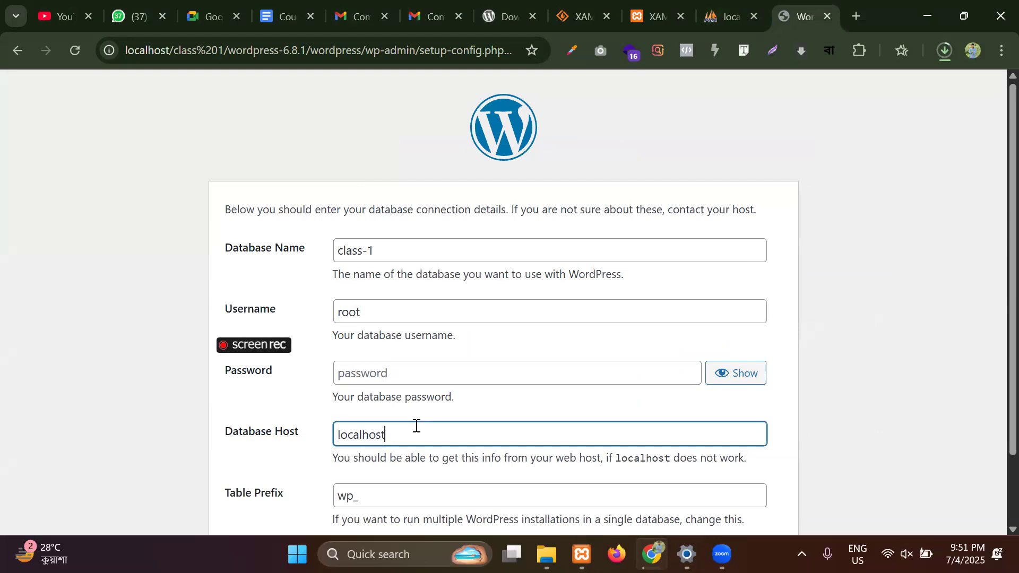
- Review the database name, username and table prefix entries in the connection form
scroll(345, 451, down, 1)
click(360, 423)
scroll(360, 422, up, 1)
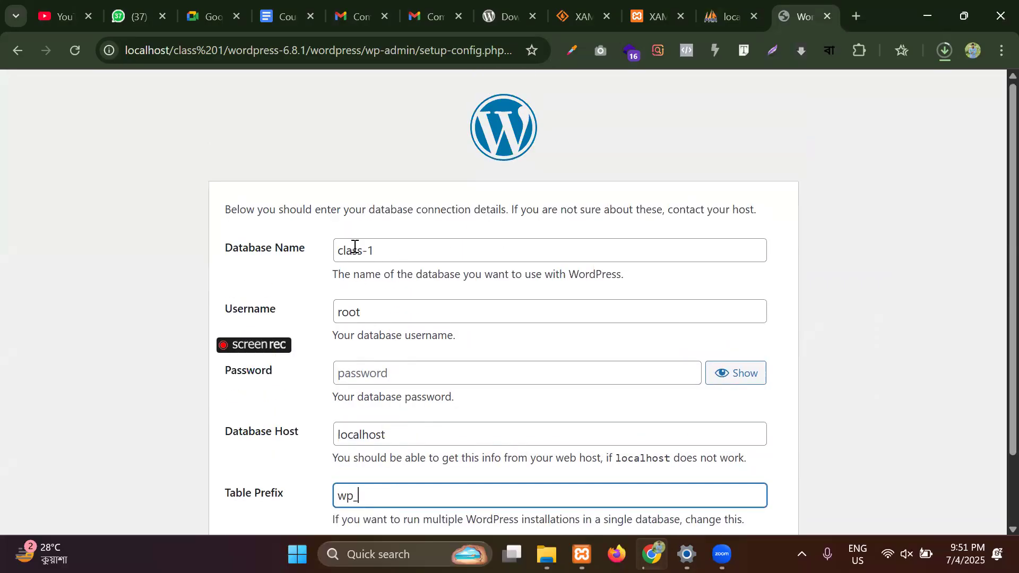
drag(395, 255, 334, 250)
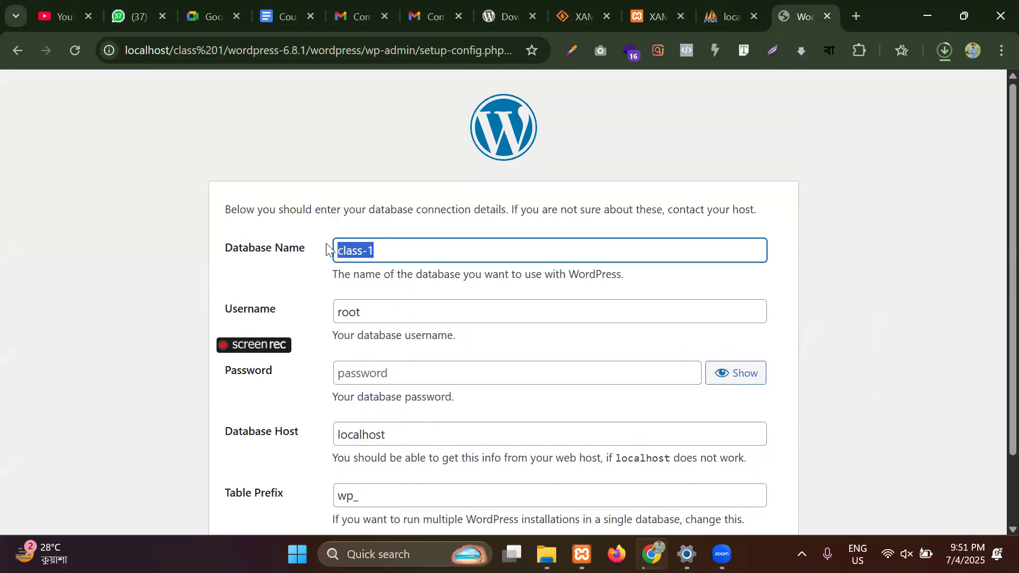
click(416, 250)
drag(246, 317, 403, 310)
click(403, 311)
scroll(403, 310, down, 1)
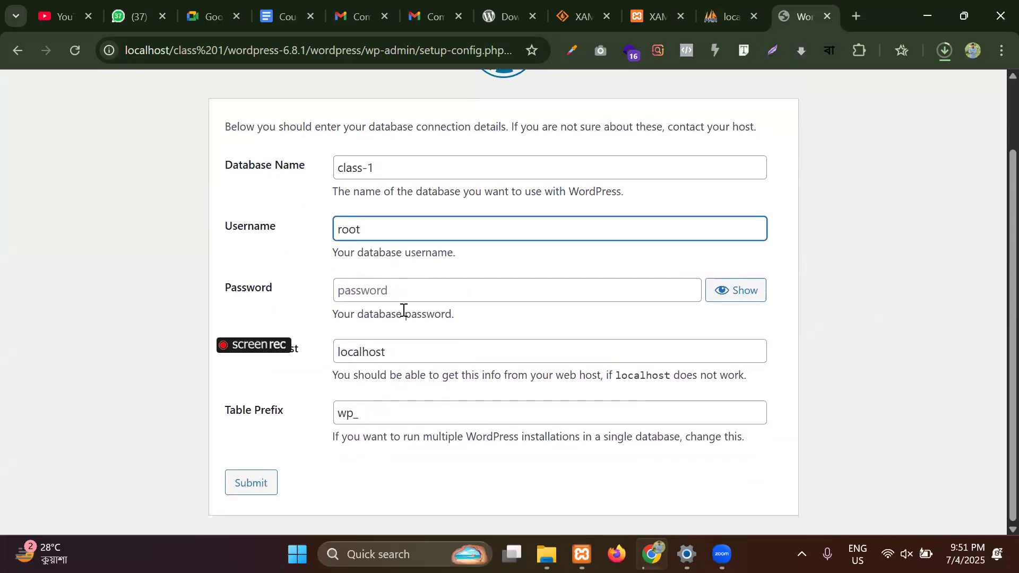
- Recheck and submit the database connection details, and run the WordPress installation
click(253, 484)
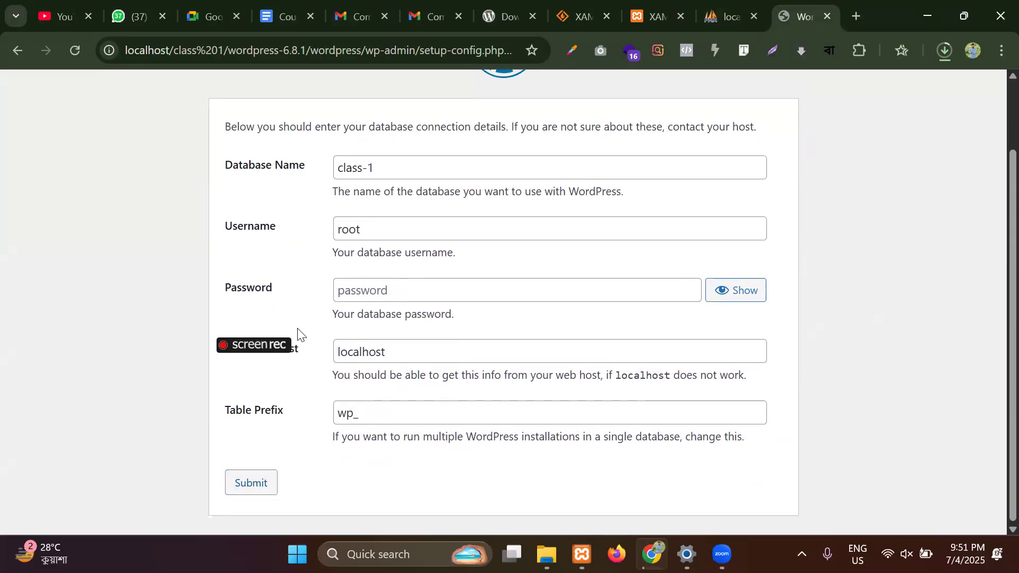
scroll(292, 329, up, 1)
scroll(292, 332, down, 1)
scroll(387, 166, up, 1)
drag(225, 243, 299, 240)
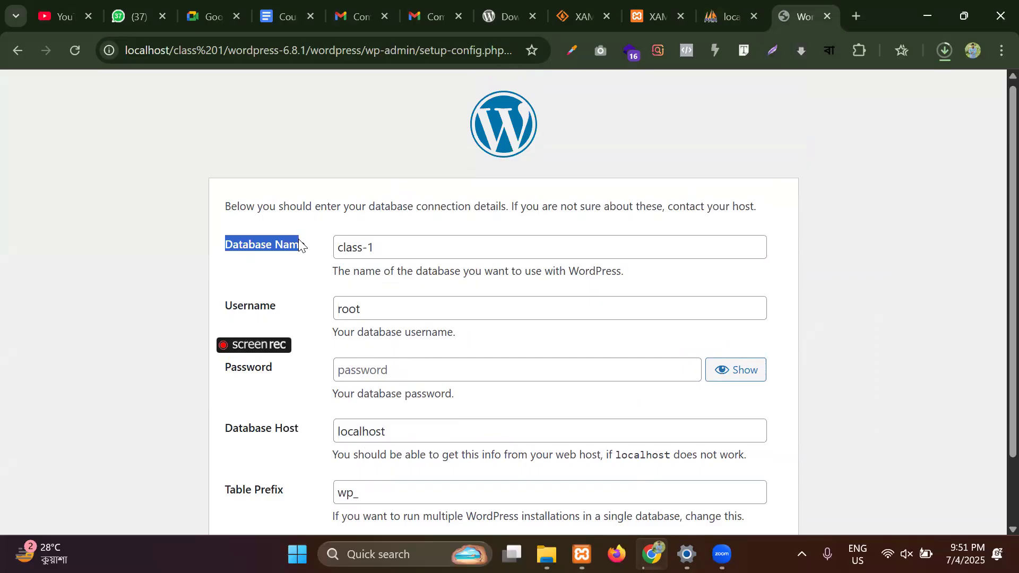
click(380, 250)
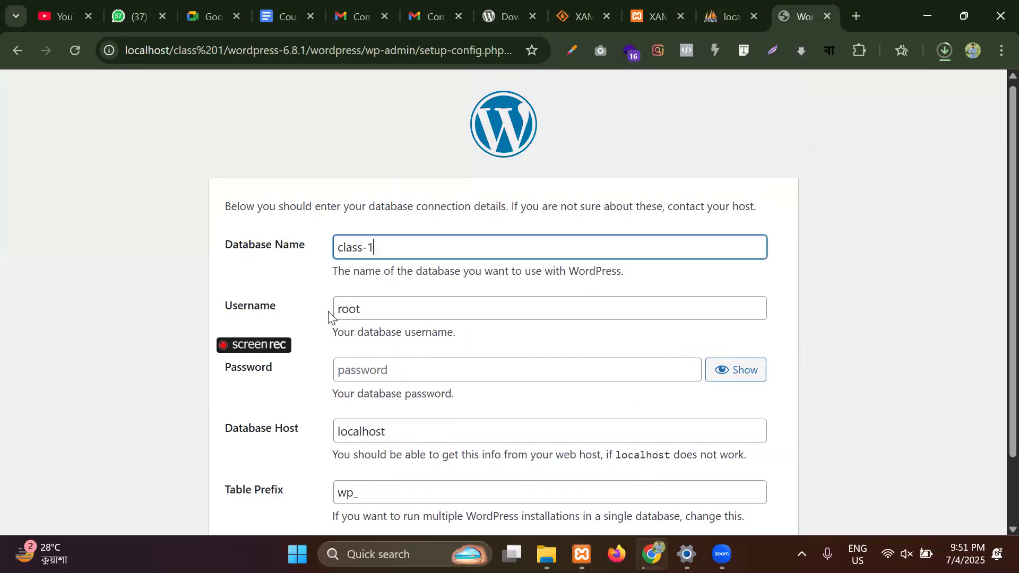
scroll(260, 409, down, 1)
click(258, 484)
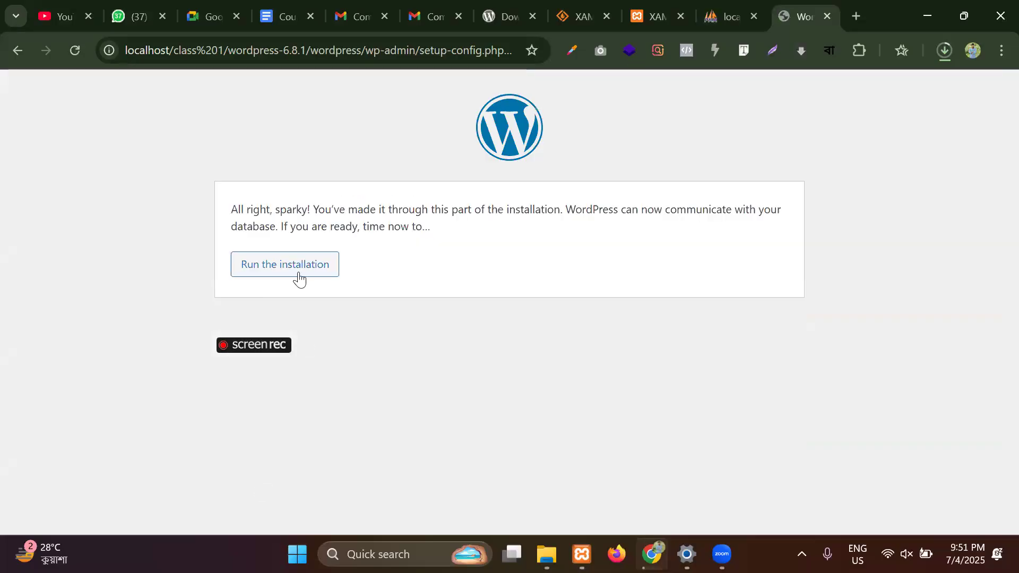
click(295, 270)
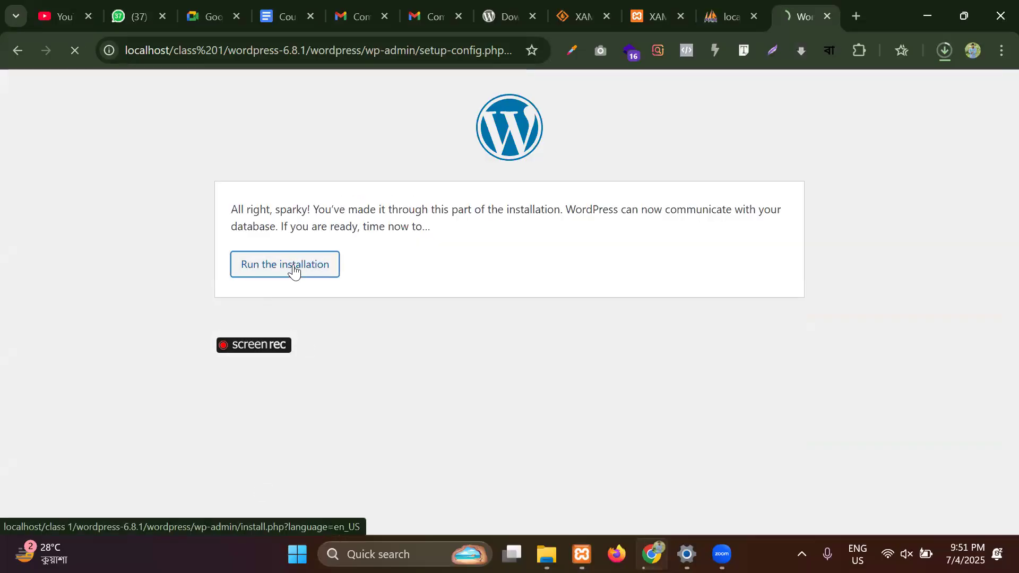
- Set the site title to Class-1 and the username to admin in the WordPress installation form
scroll(421, 262, down, 3)
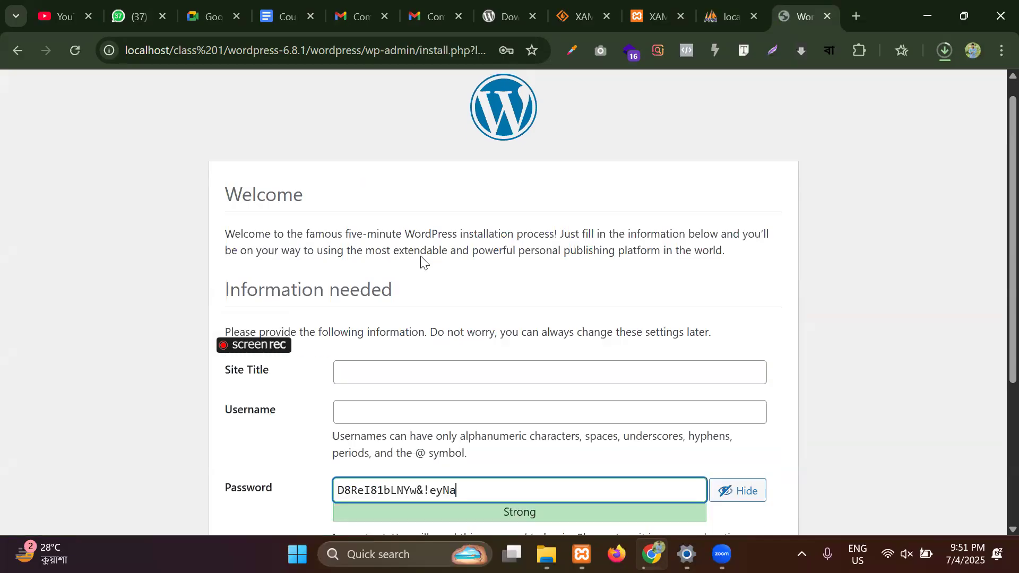
click(351, 234)
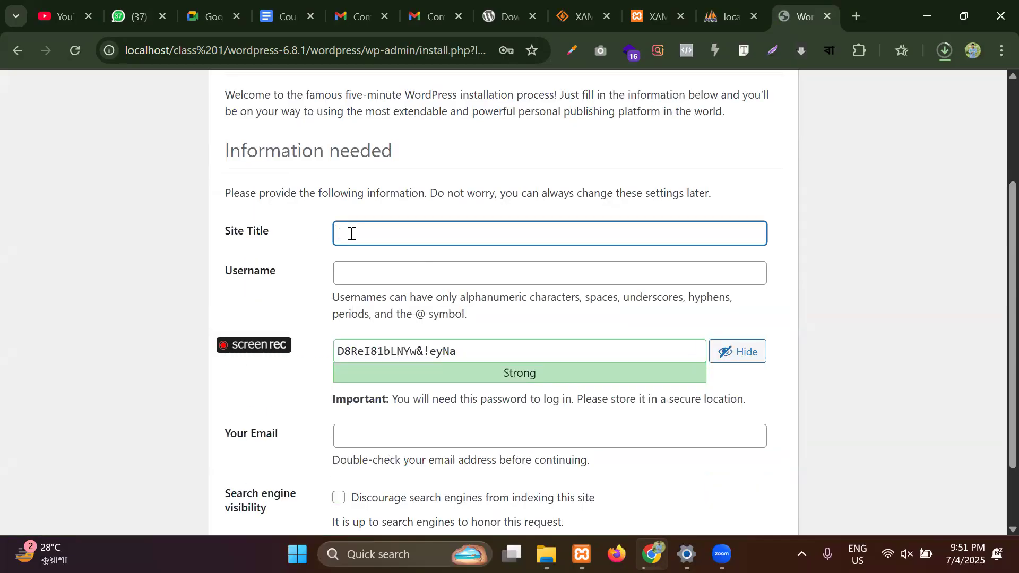
text(Cla)
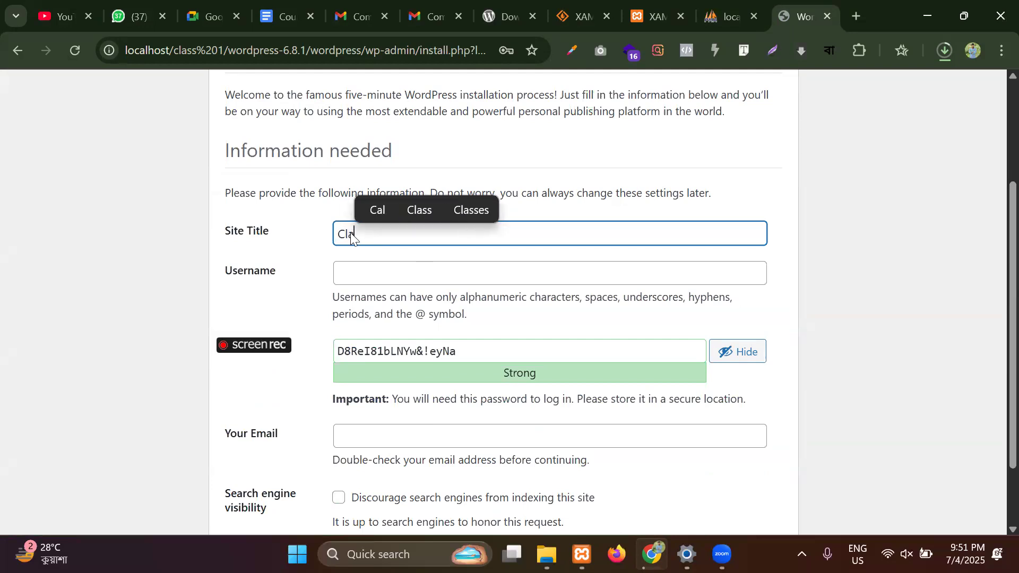
text(s)
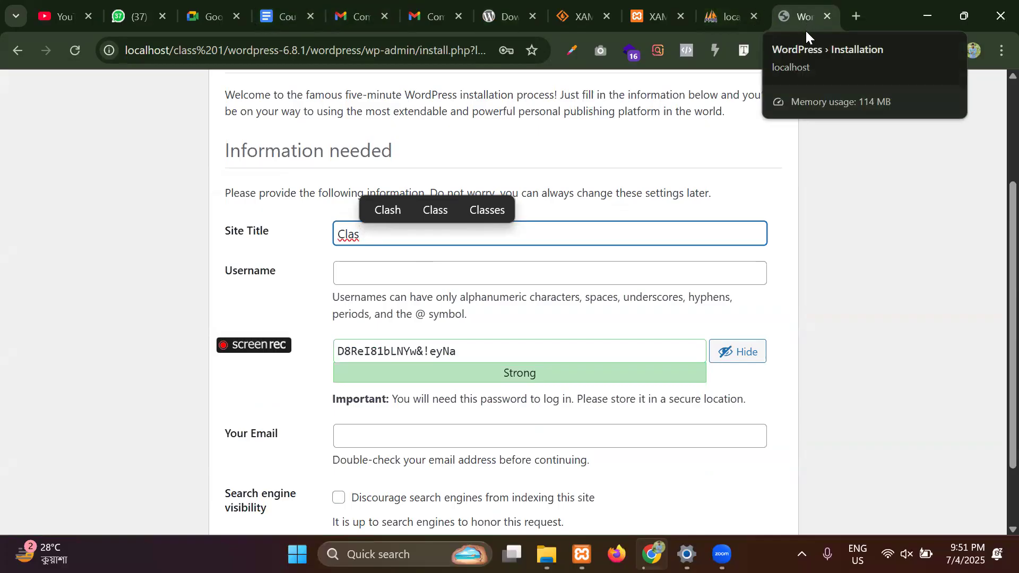
text(s)
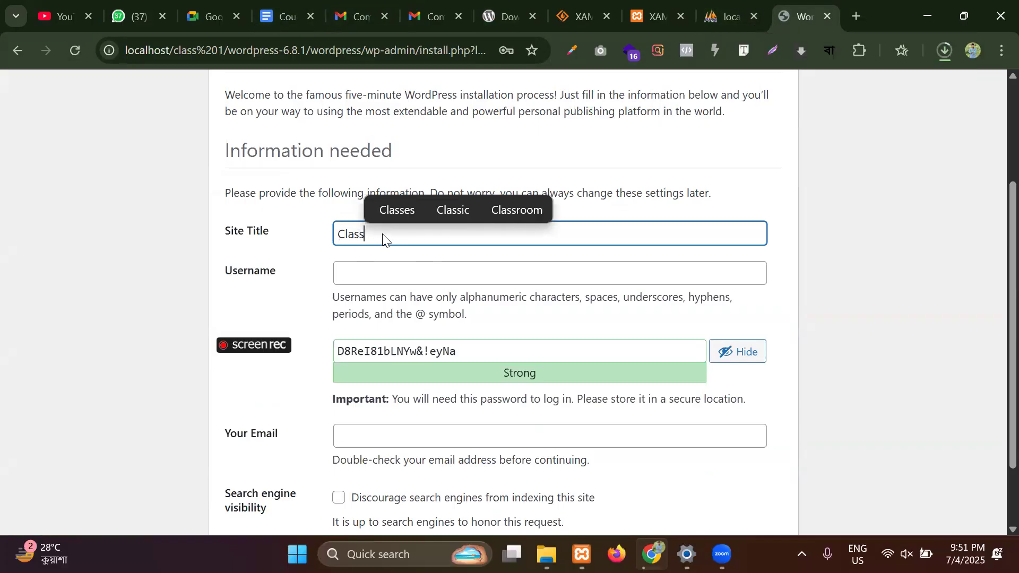
text(-1)
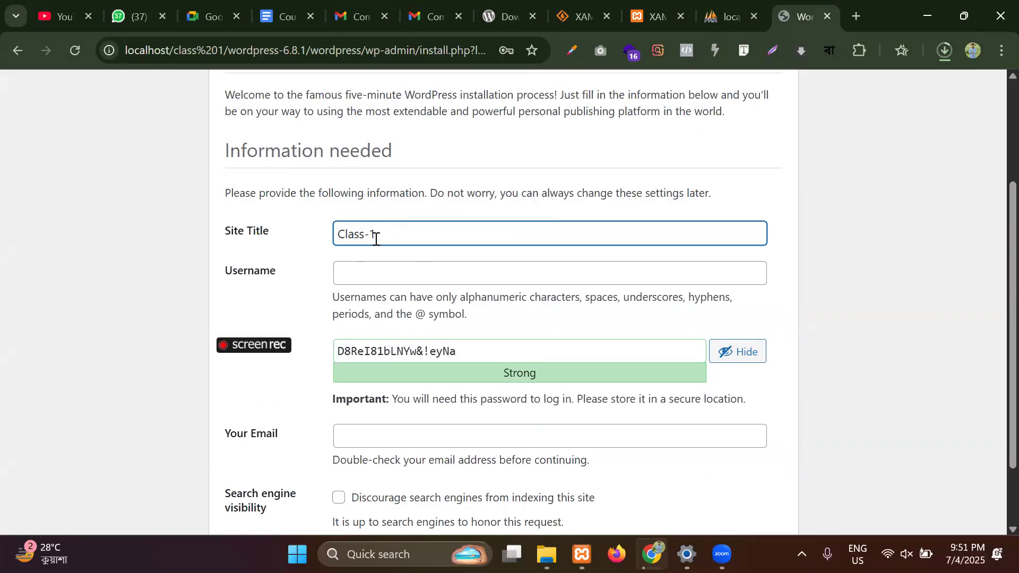
click(383, 281)
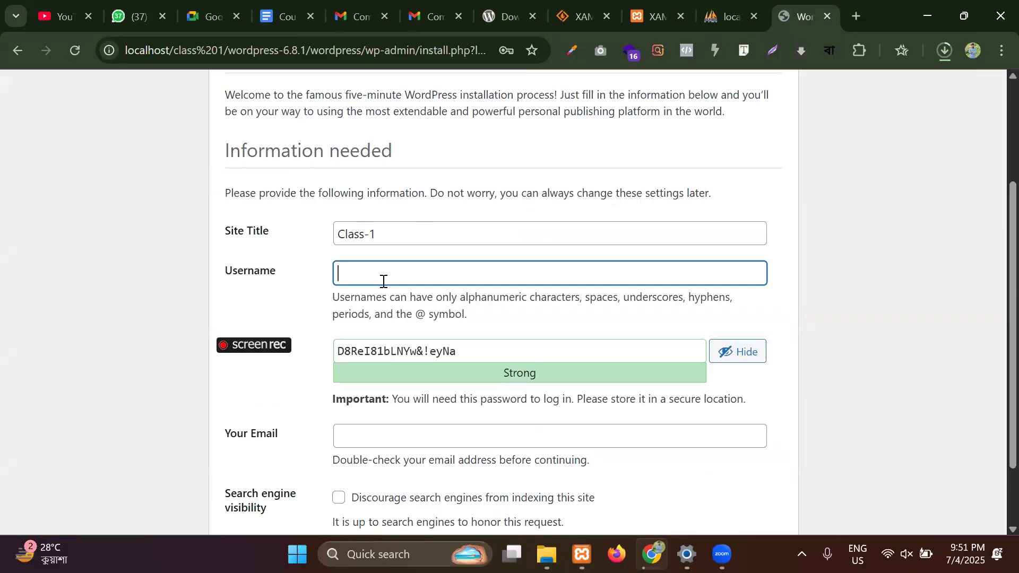
text(admin)
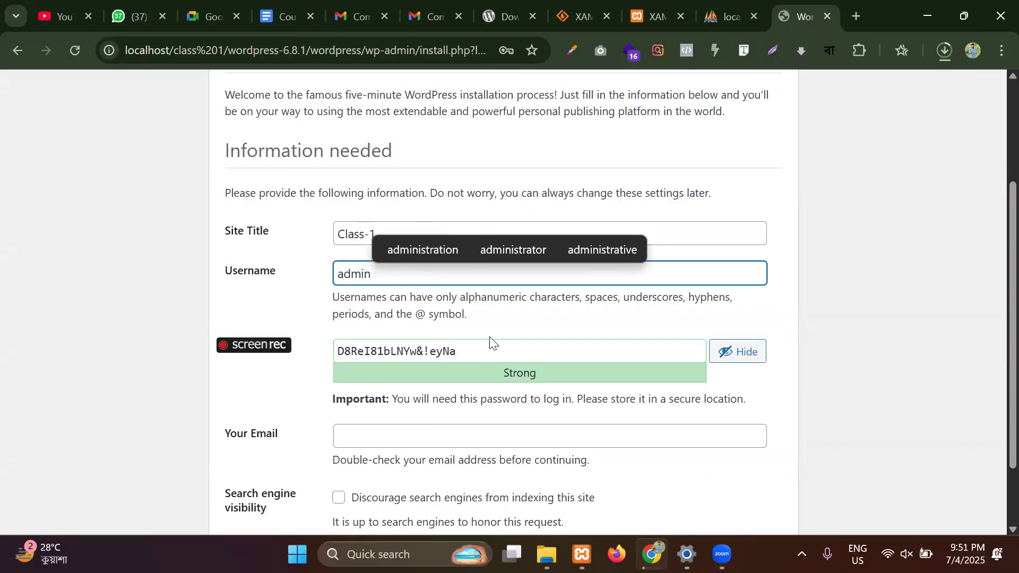
- Replace the generated password with a chosen account password and confirm the use of a weak password
key(Tab)
key(BackSpace)
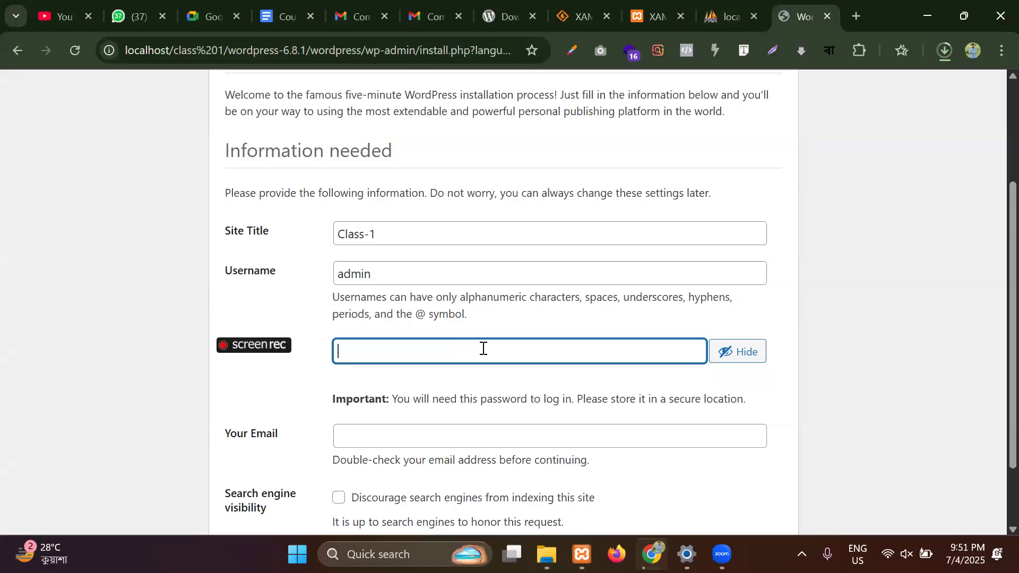
click(281, 372)
drag(254, 344, 69, 560)
click(384, 350)
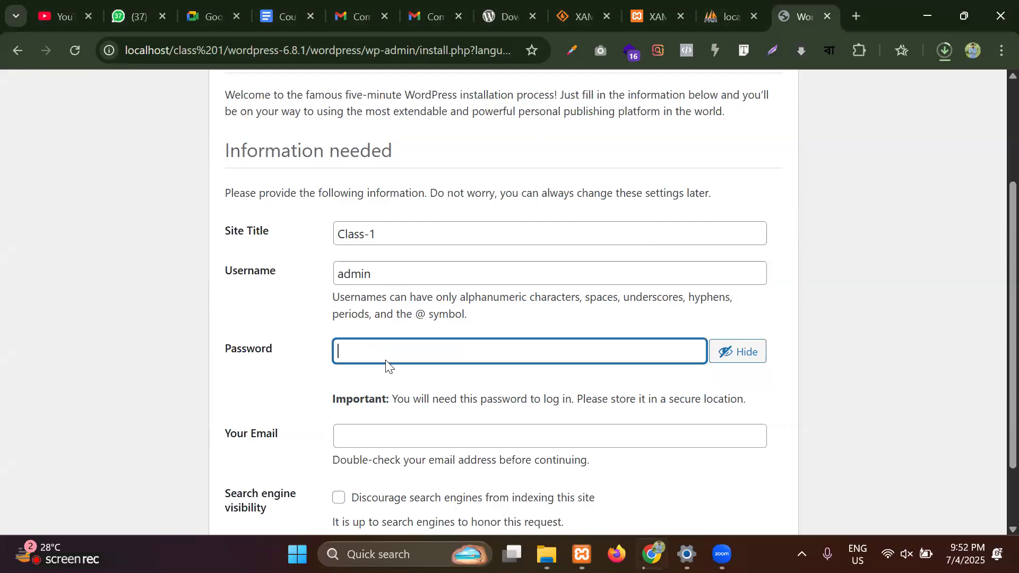
text(admin)
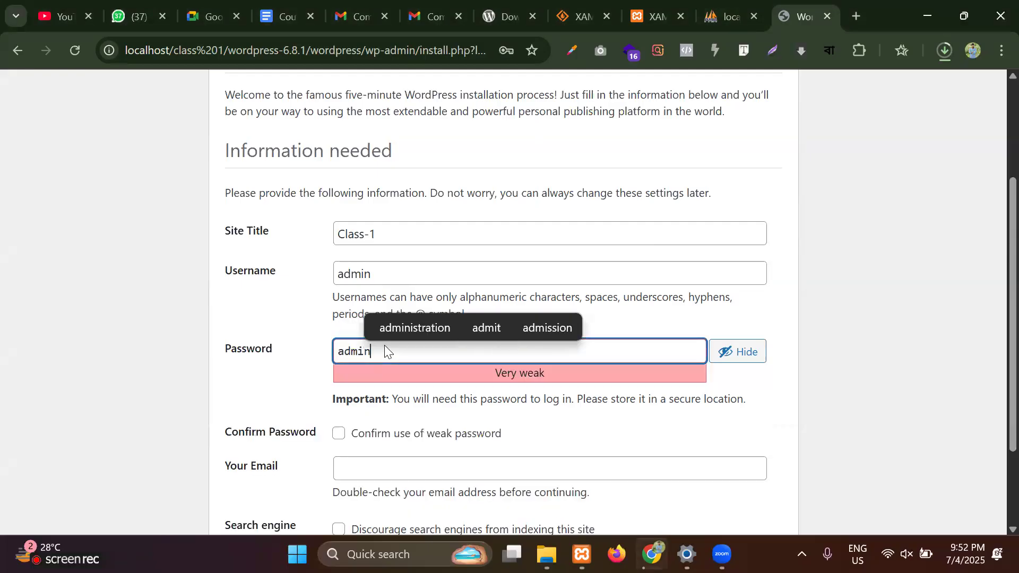
text(12345678)
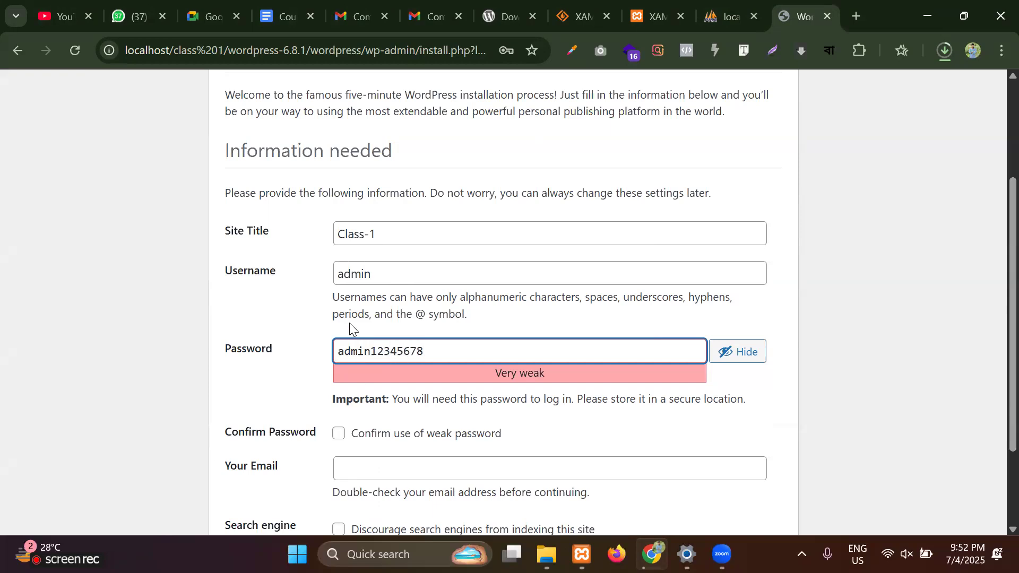
click(339, 433)
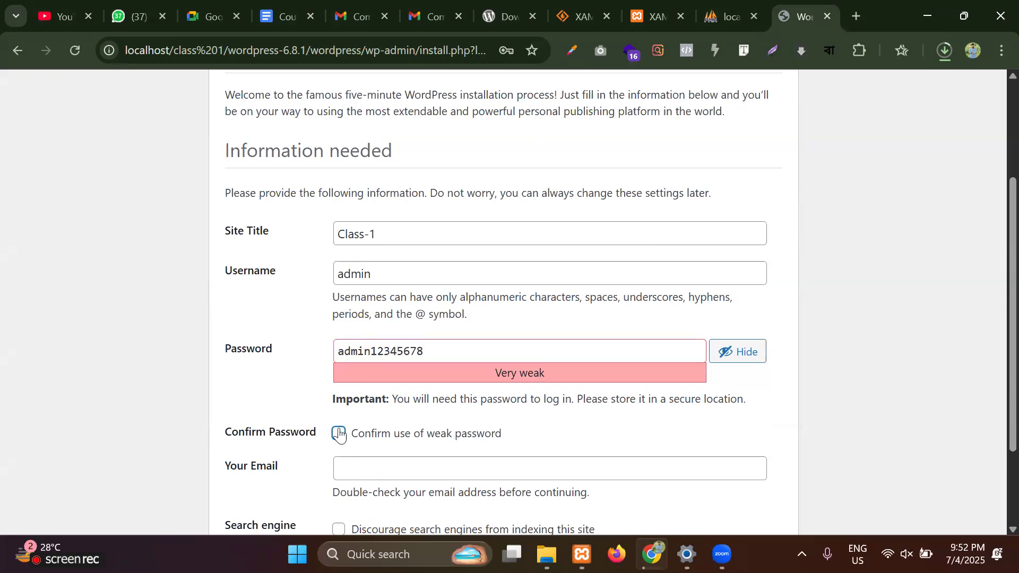
- Fill in the administrator's email address in the installation form
click(357, 469)
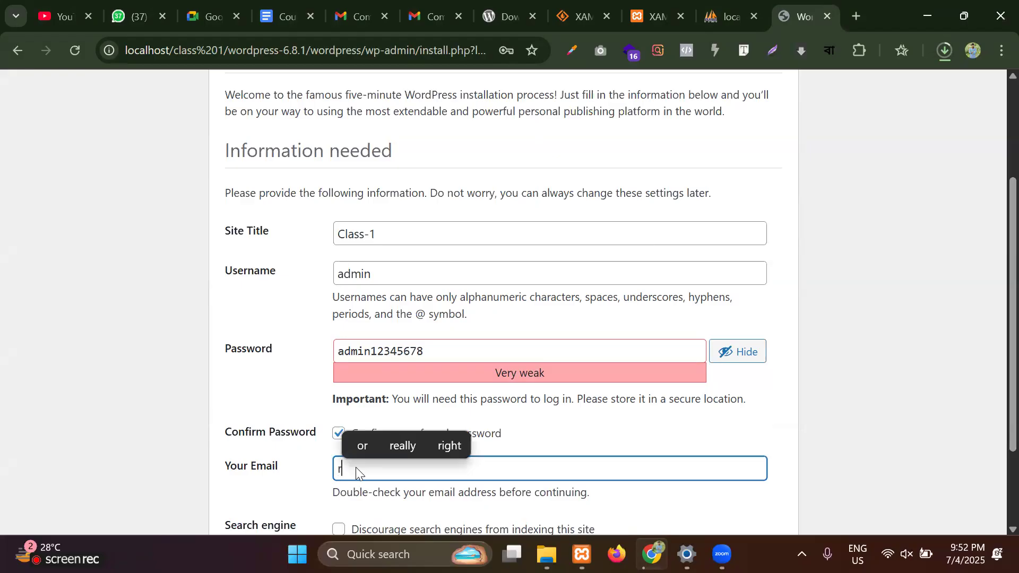
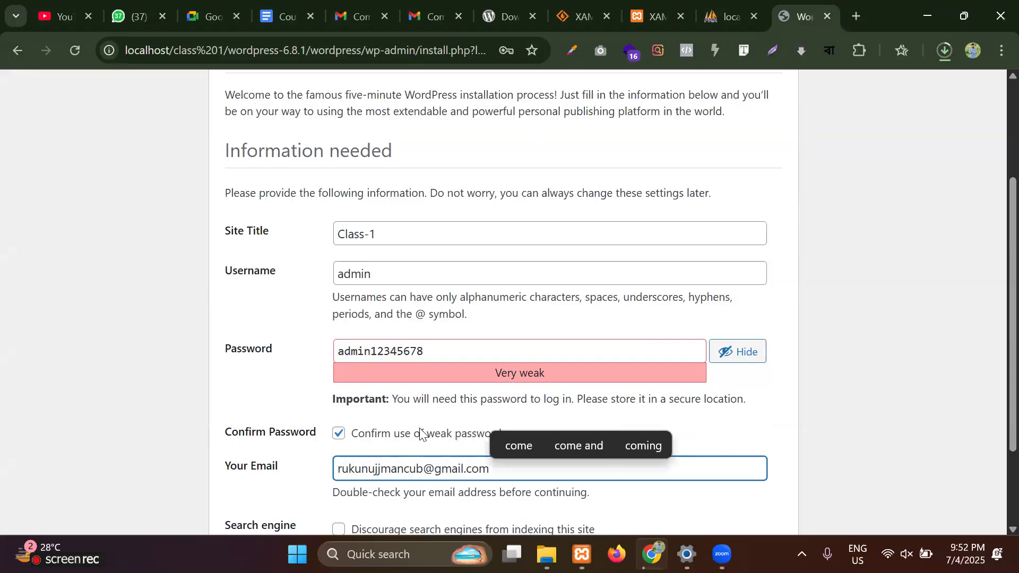
- Recheck the site title, username and email entries, and install WordPress
scroll(276, 305, down, 1)
scroll(292, 380, down, 1)
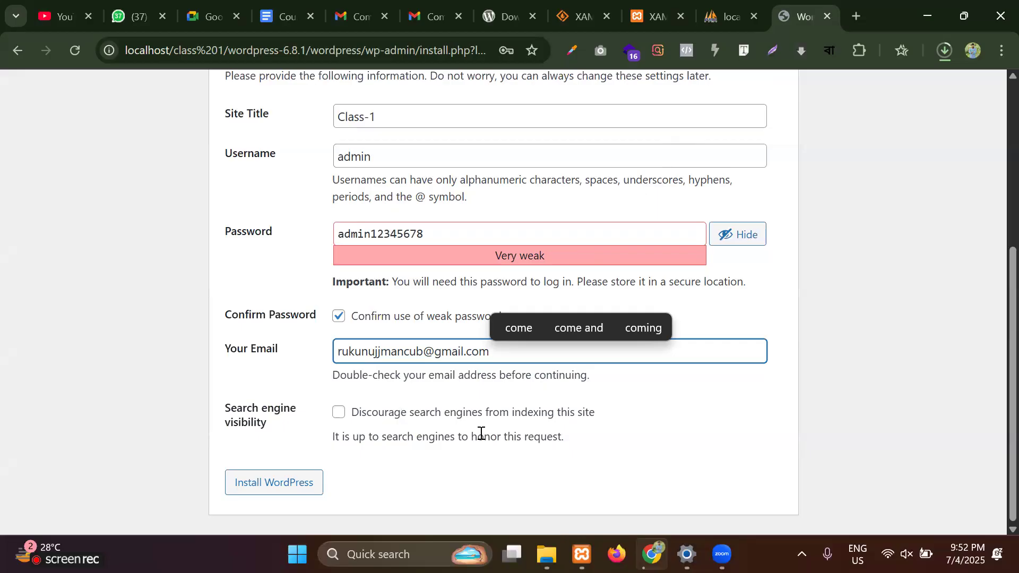
scroll(480, 434, up, 1)
scroll(403, 426, down, 1)
scroll(355, 419, up, 2)
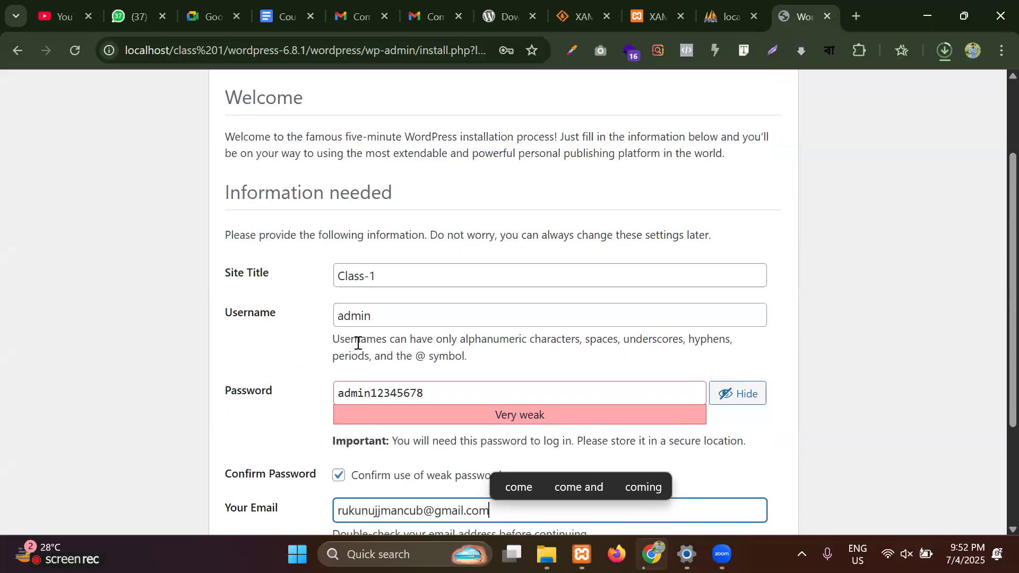
click(413, 274)
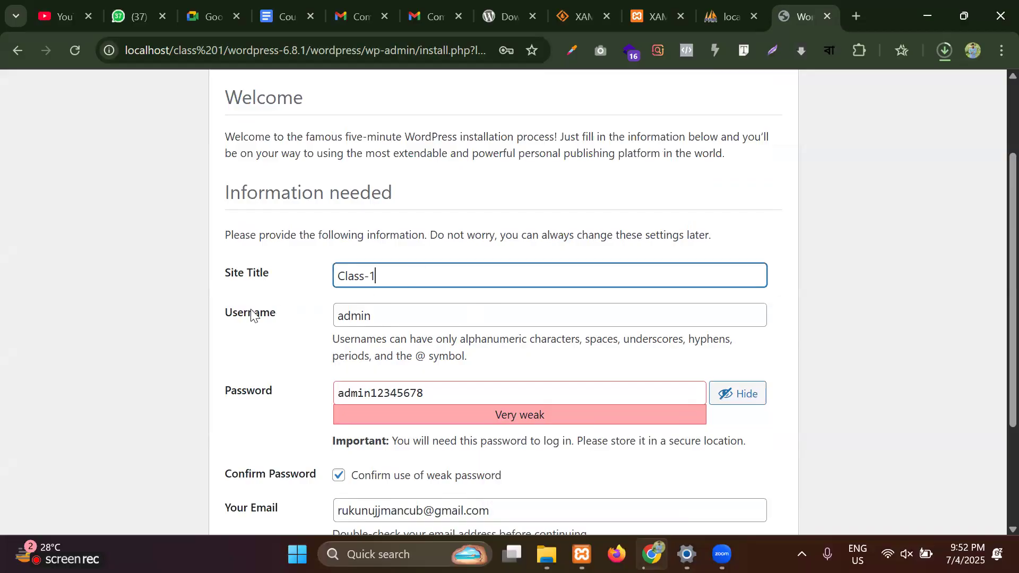
click(406, 315)
scroll(431, 397, down, 2)
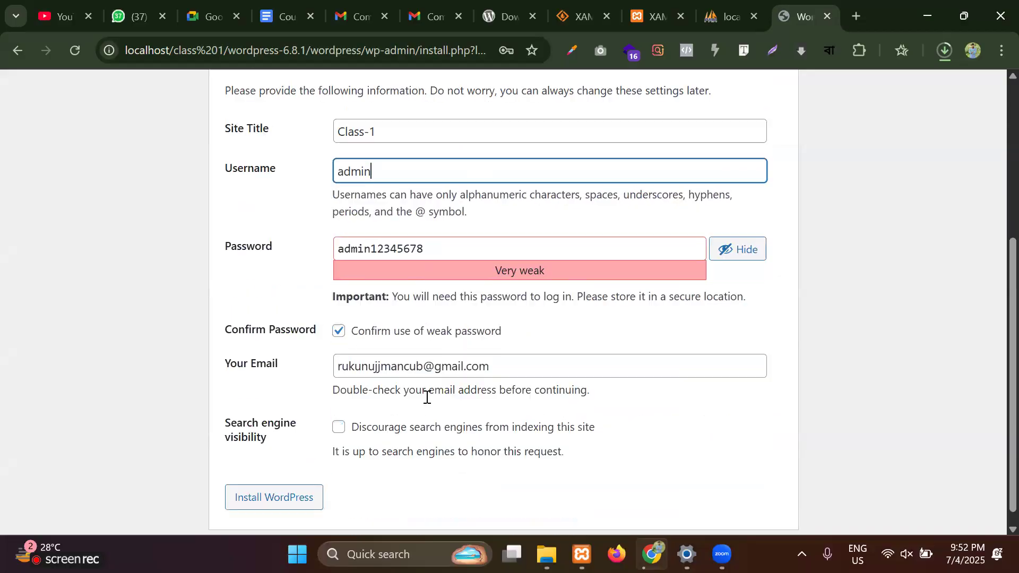
drag(344, 350, 527, 359)
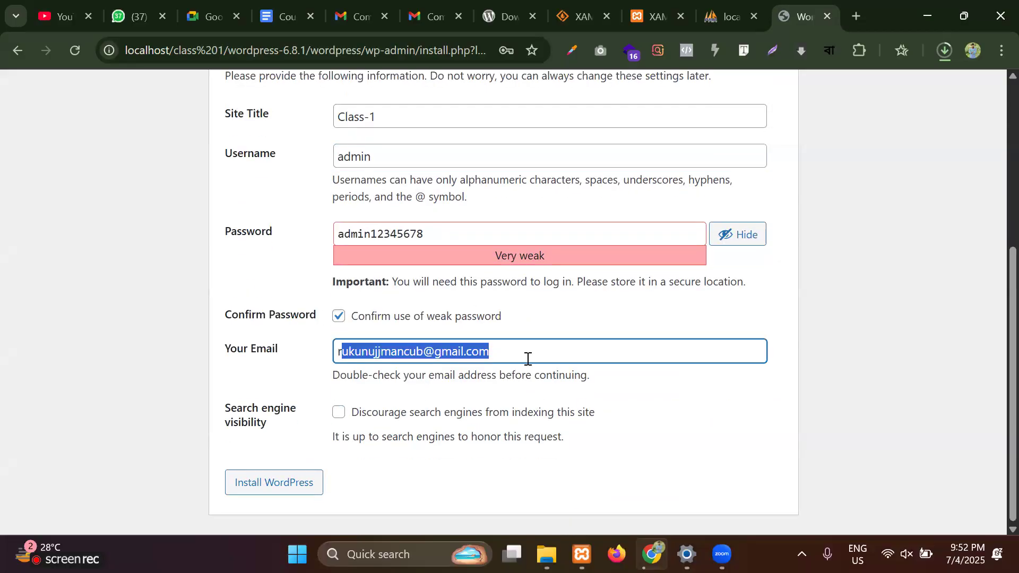
click(528, 359)
click(263, 489)
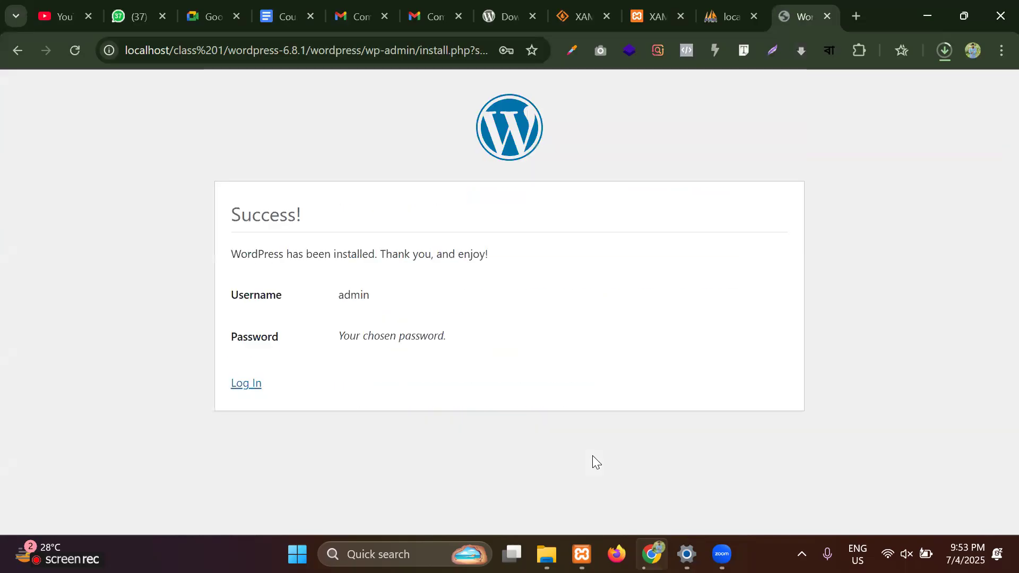
- Log in to the new site with the username admin and the account password, revealing the password to check it before submitting
click(255, 383)
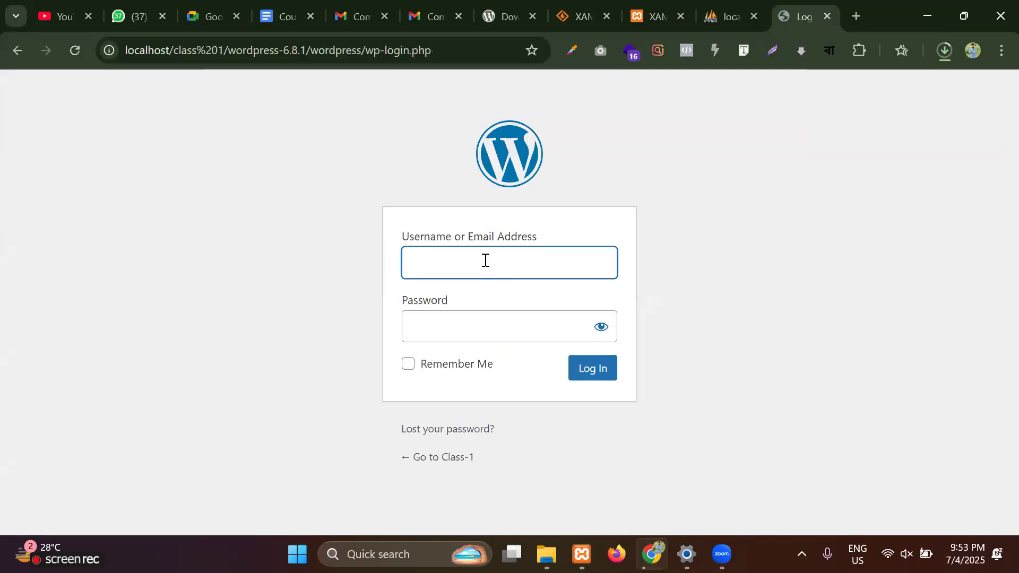
text(admin)
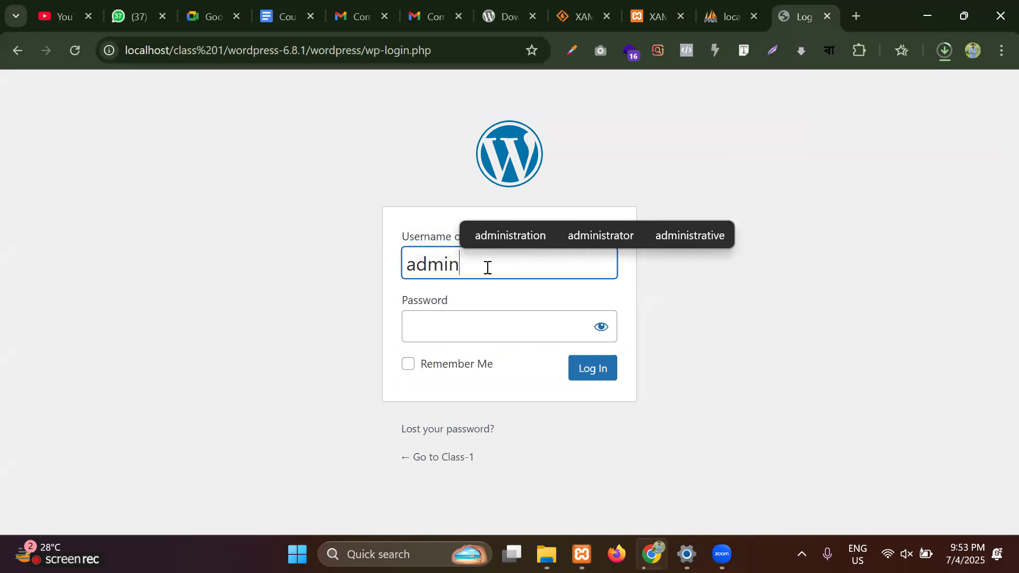
click(454, 329)
text(admin)
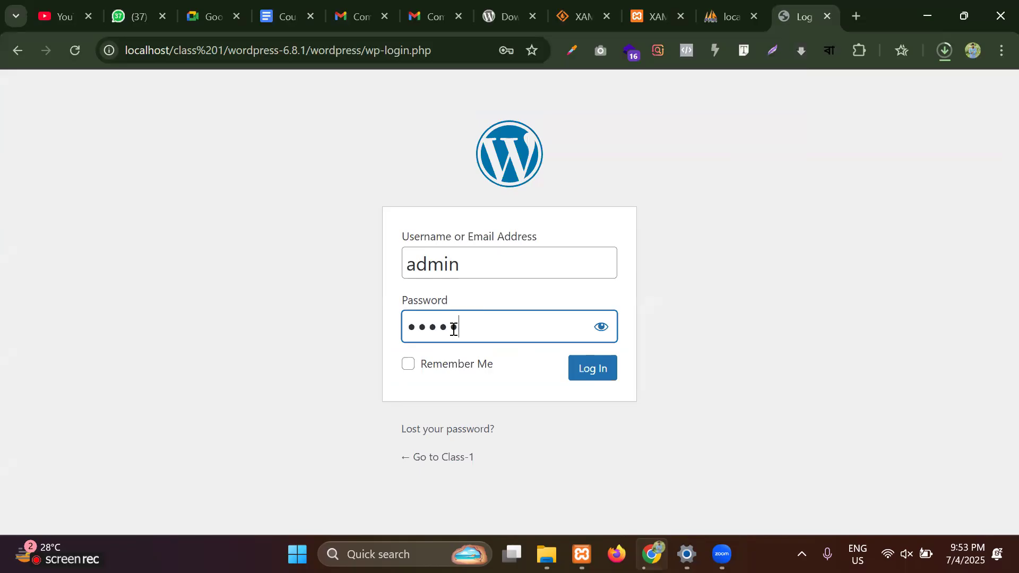
text(••••••••)
click(606, 327)
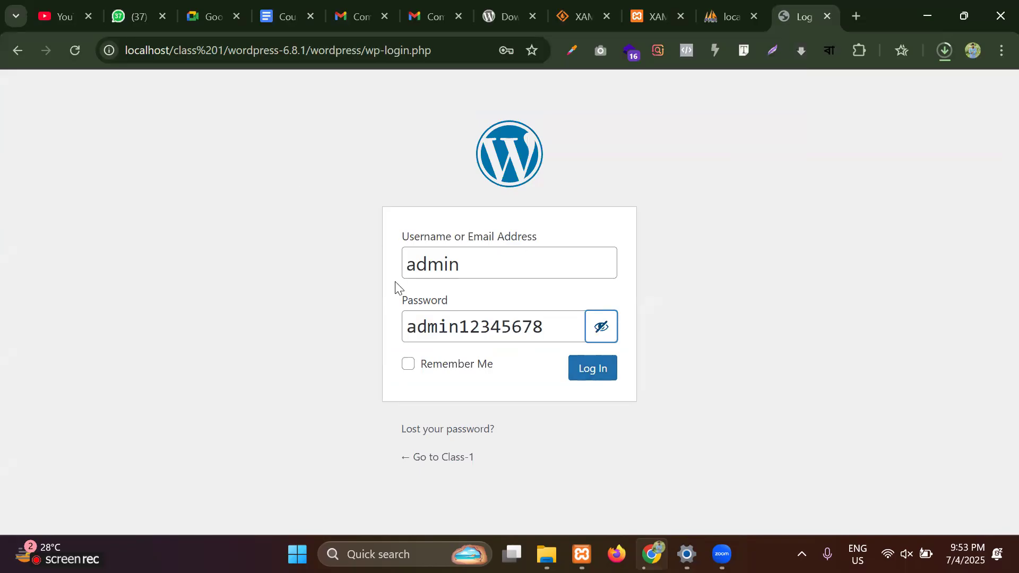
click(599, 371)
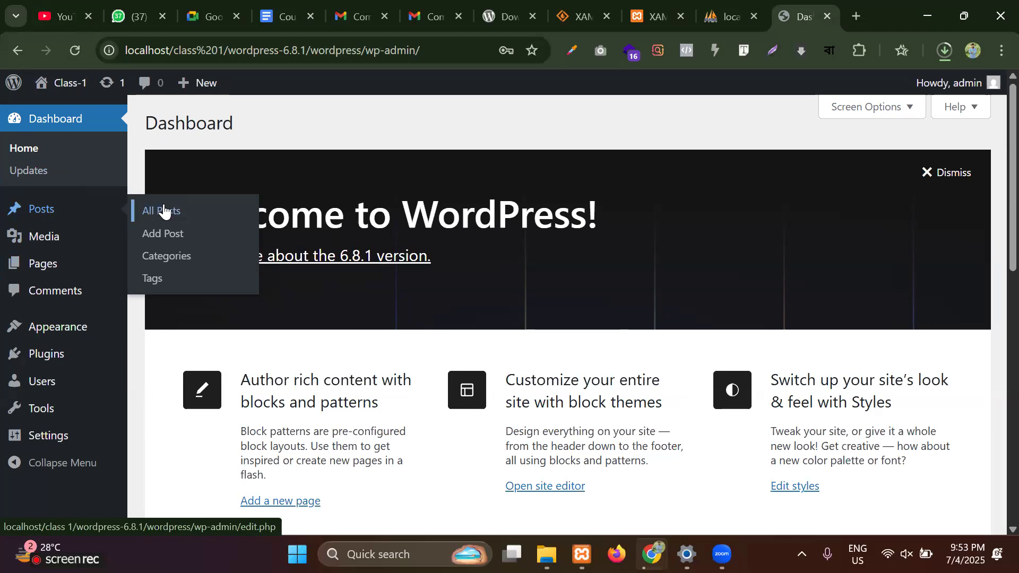
- View the posts list and the new-post editor, dismissing the editor's welcome guide and returning to the list
click(28, 237)
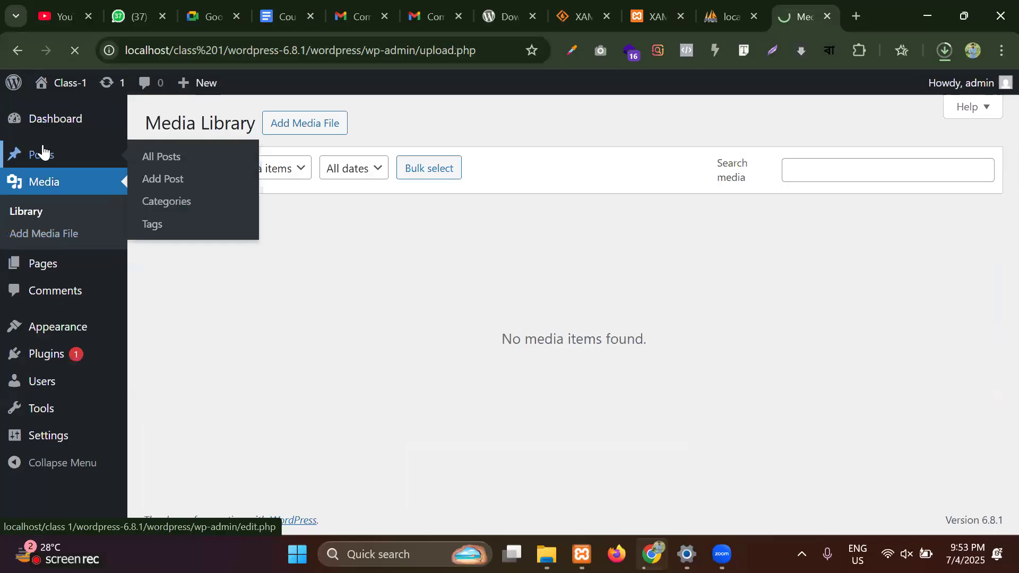
click(43, 153)
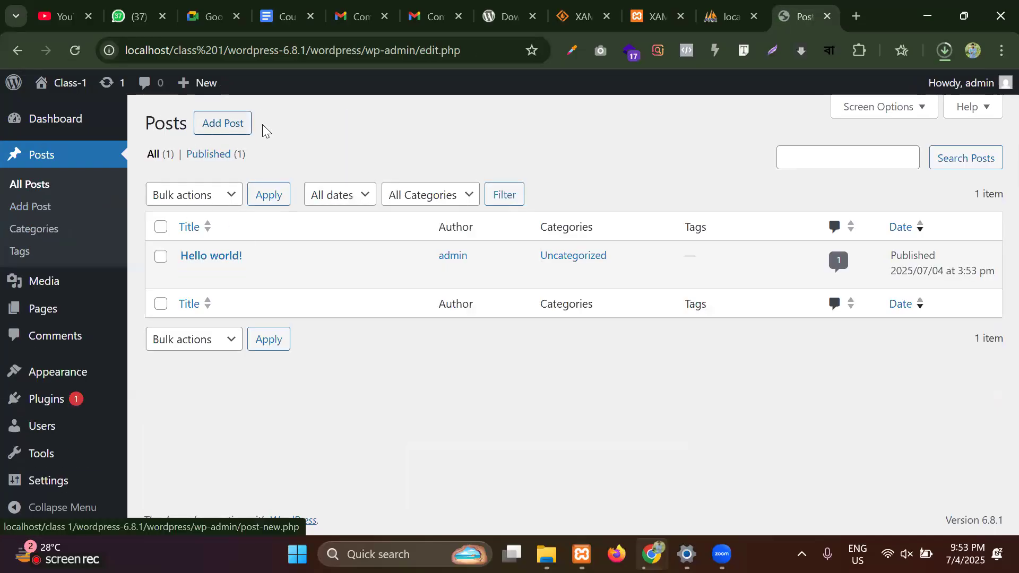
click(227, 127)
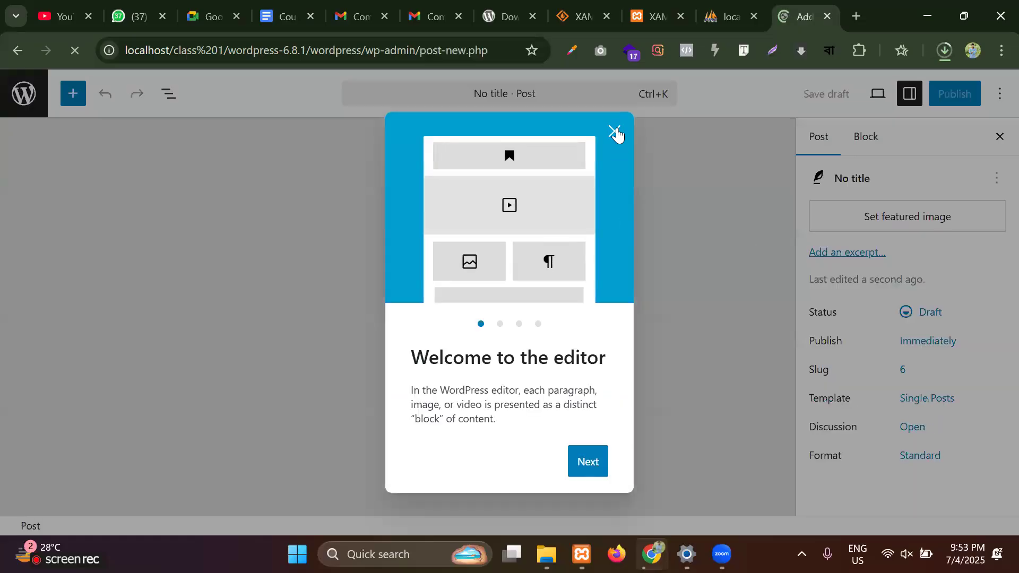
click(615, 133)
click(16, 51)
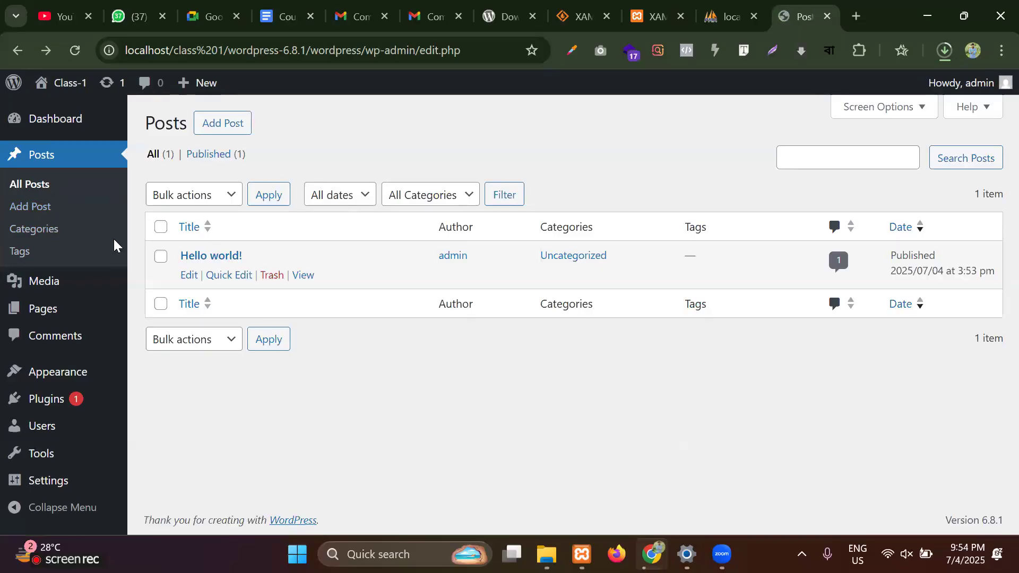
- Start a new post and look through its paragraph block settings and post settings
click(46, 208)
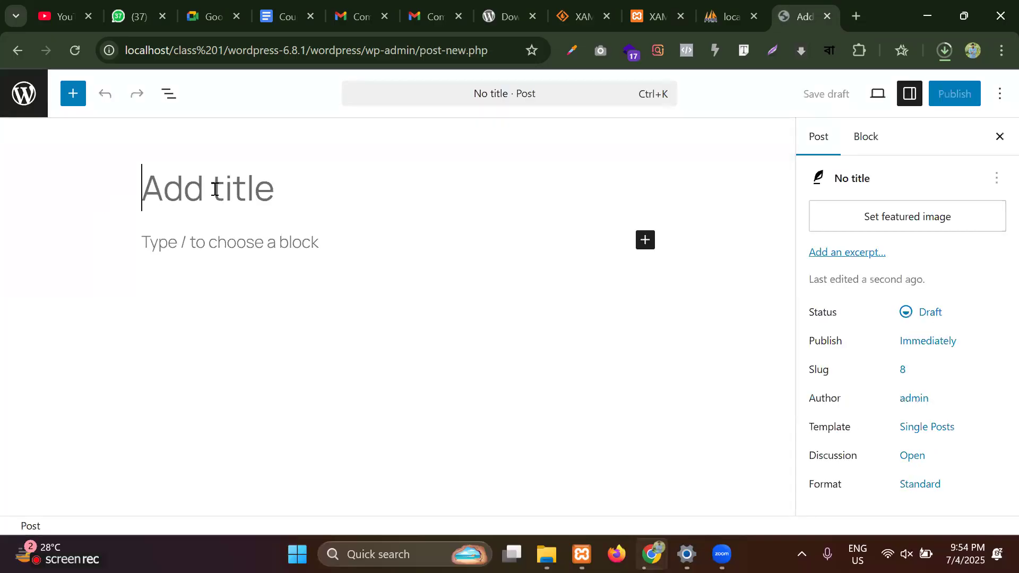
click(230, 245)
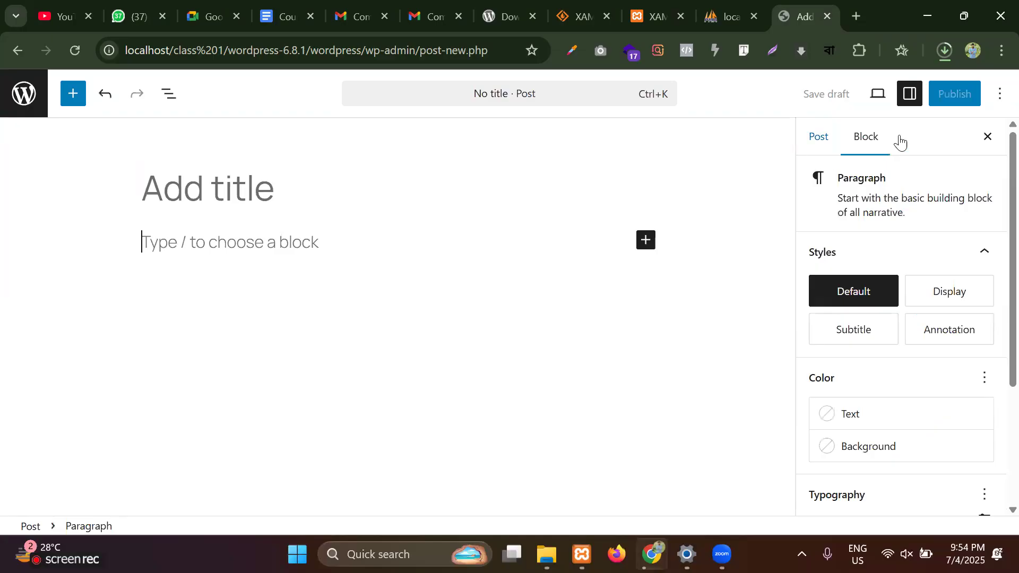
scroll(872, 192, down, 2)
scroll(865, 212, down, 2)
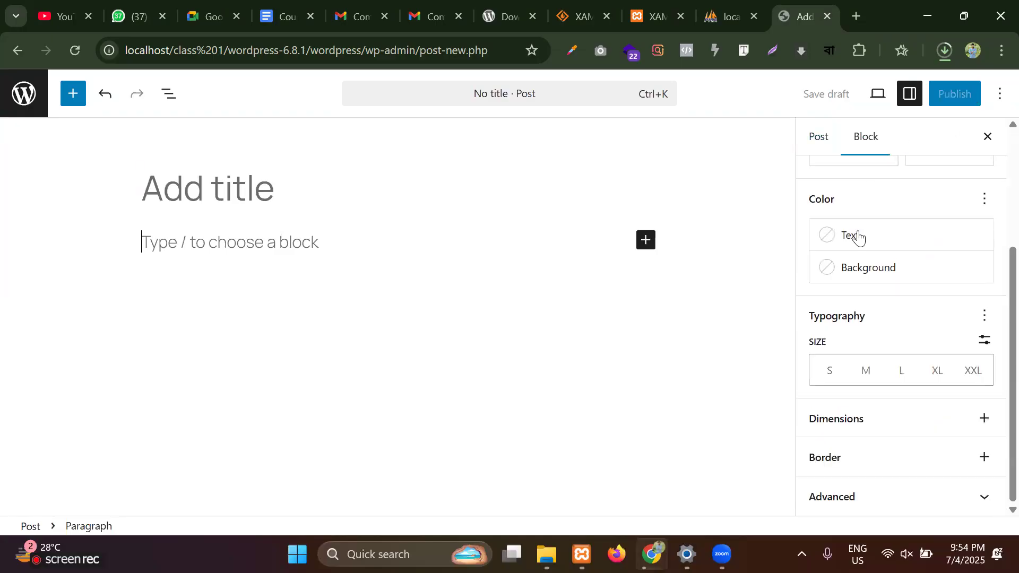
scroll(855, 234, up, 4)
click(817, 139)
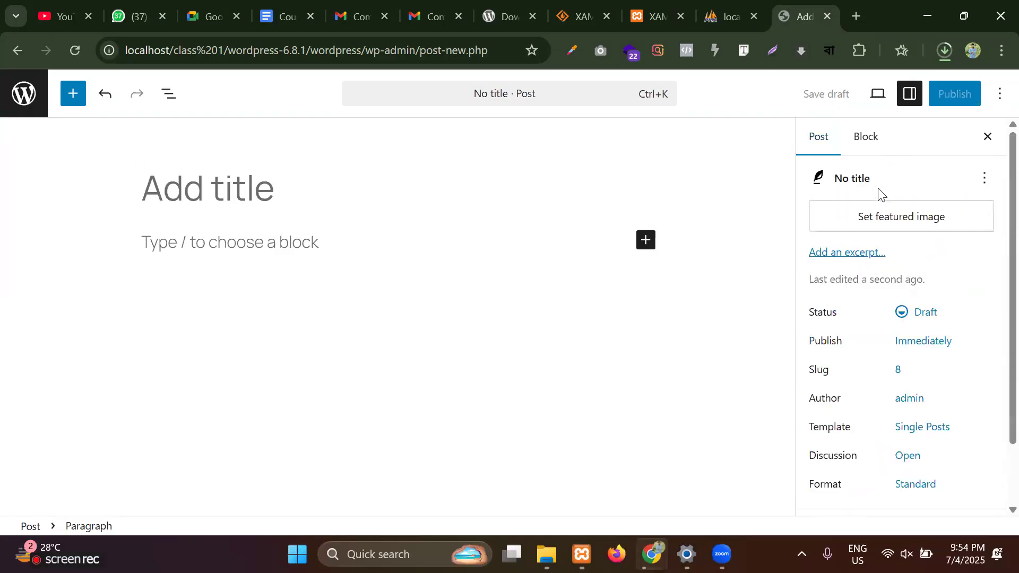
click(249, 189)
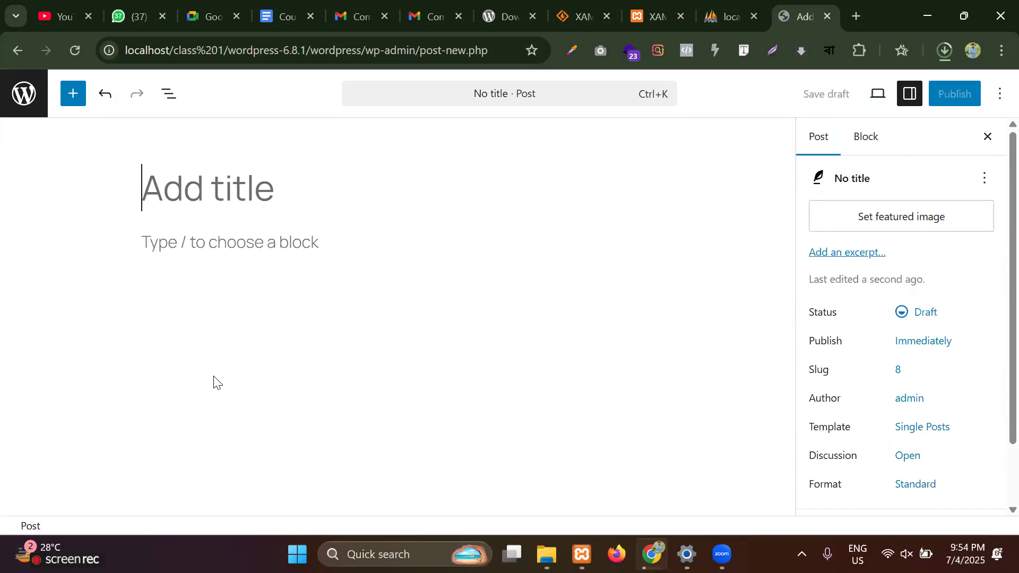
- Search Google for "amr desh" in a new browser tab and open the July movement fourth-poster article on the Amar Desh site
click(853, 15)
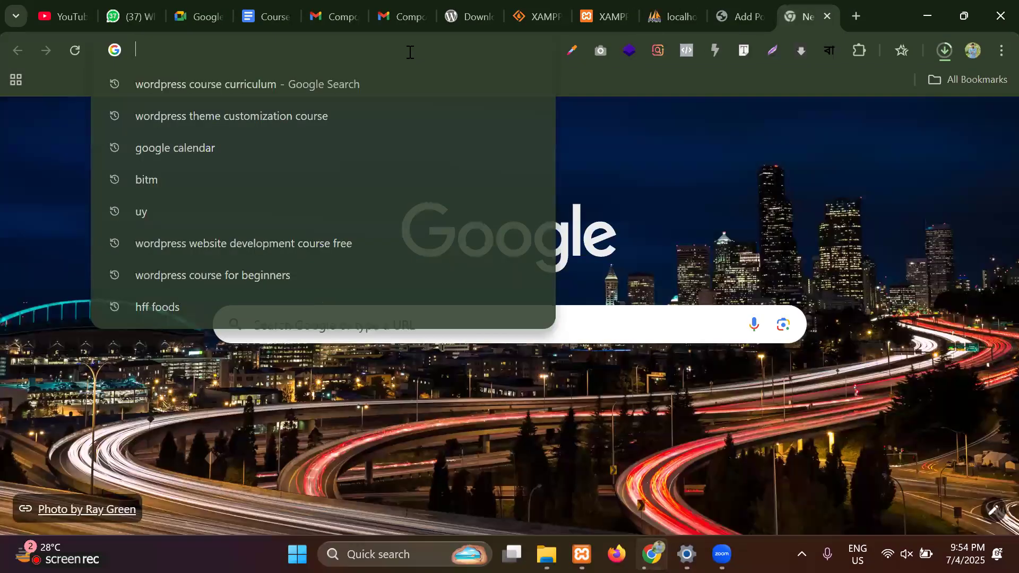
text(amr desh)
key(Return)
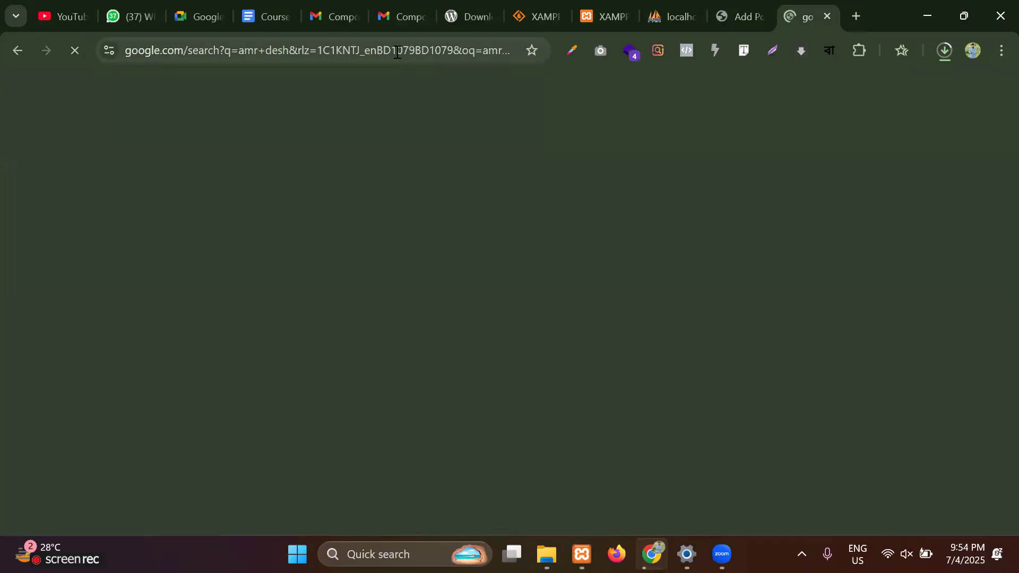
click(153, 300)
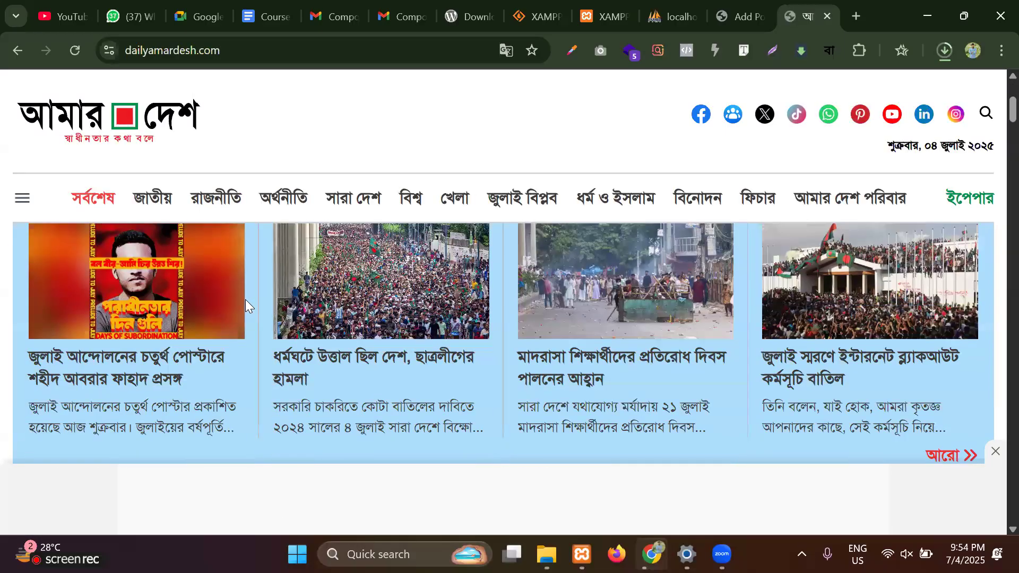
click(110, 365)
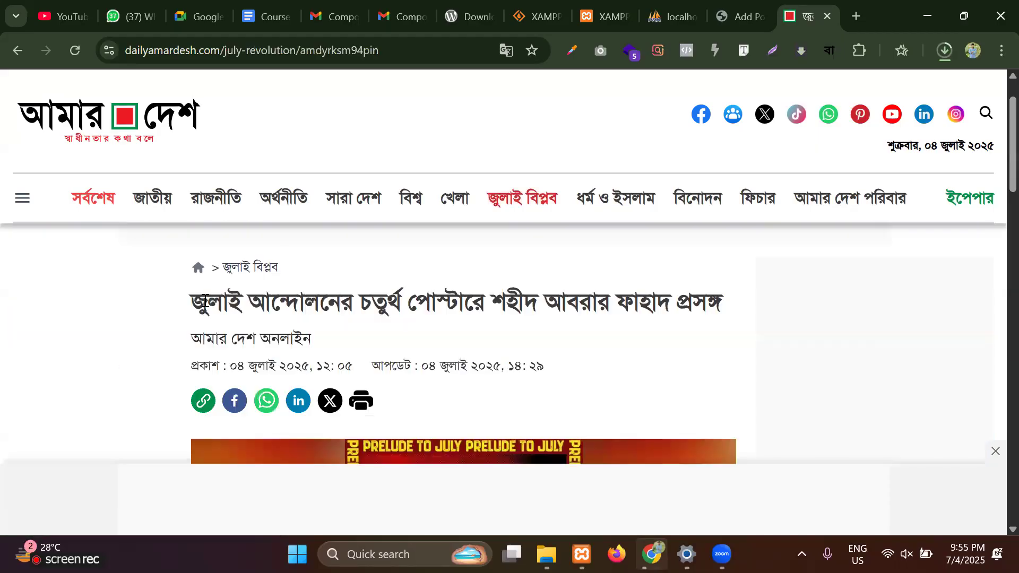
- Copy the Amar Desh article's headline and paste it as the title of the new WordPress post
mouse_move(189, 306)
mouse_down()
mouse_move(424, 297)
mouse_move(779, 310)
mouse_move(192, 289)
mouse_up()
key(ctrl+c)
click(513, 301)
click(740, 6)
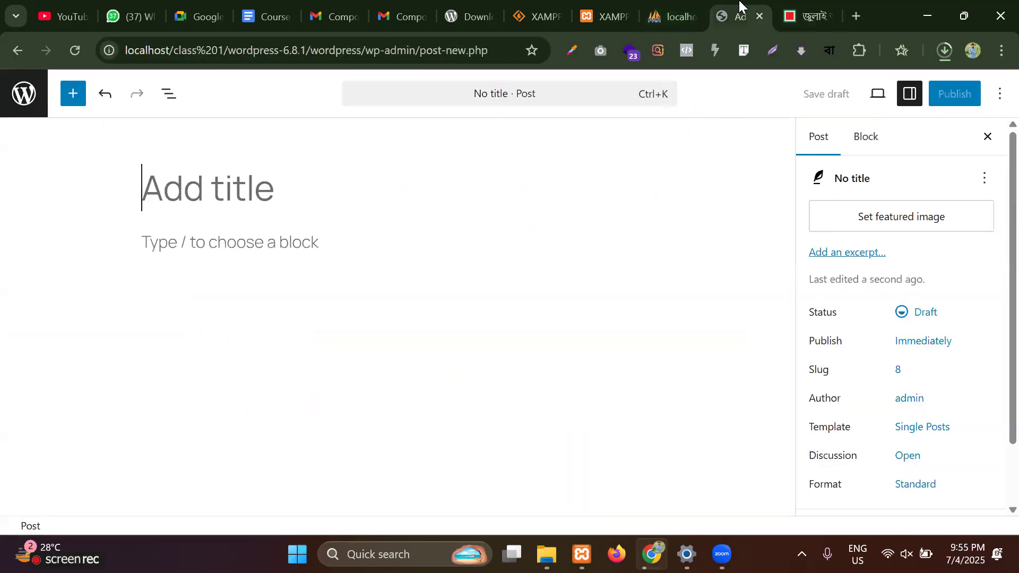
click(211, 198)
key(ctrl+v)
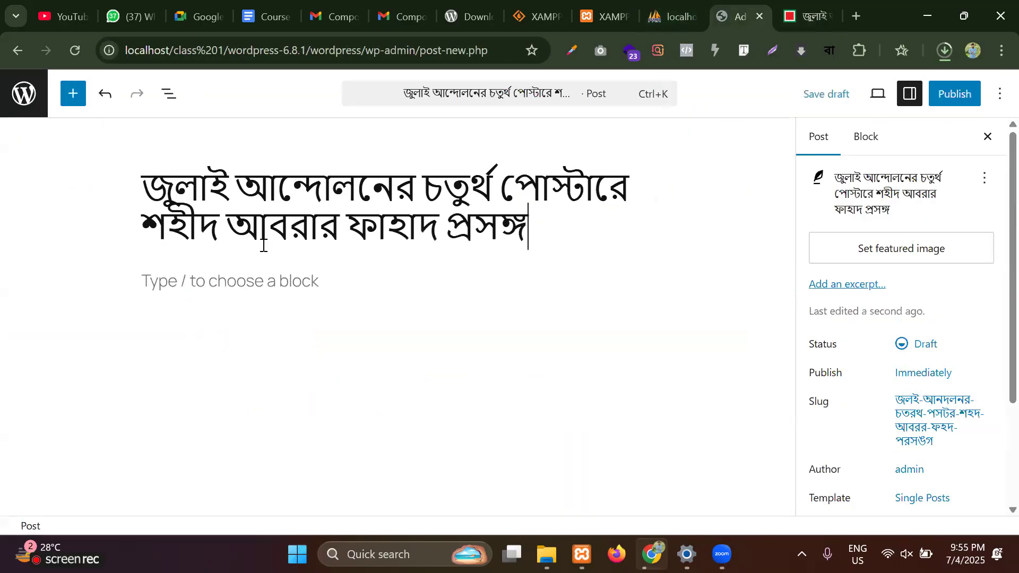
- Copy the article's opening paragraph below the poster image and paste it into the post's body
click(255, 281)
click(784, 7)
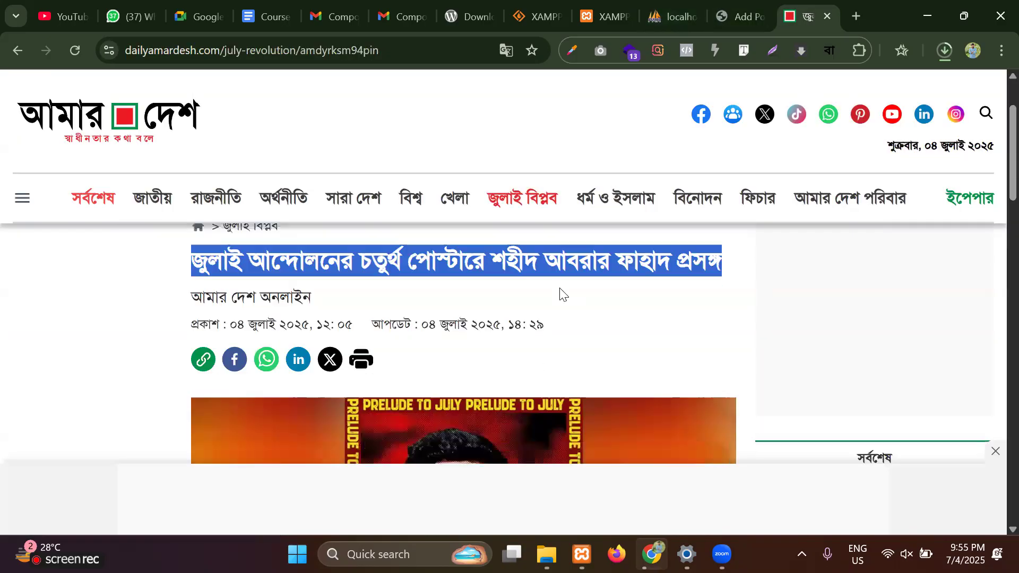
scroll(545, 287, down, 7)
scroll(544, 287, down, 3)
drag(199, 290, 722, 325)
scroll(470, 320, down, 5)
scroll(444, 307, up, 1)
scroll(433, 295, down, 3)
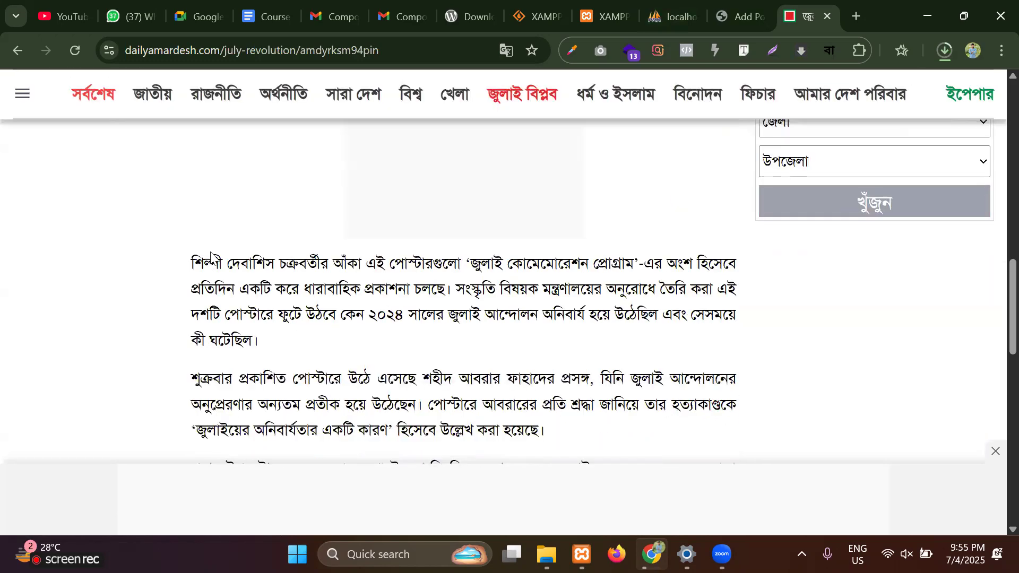
click(738, 16)
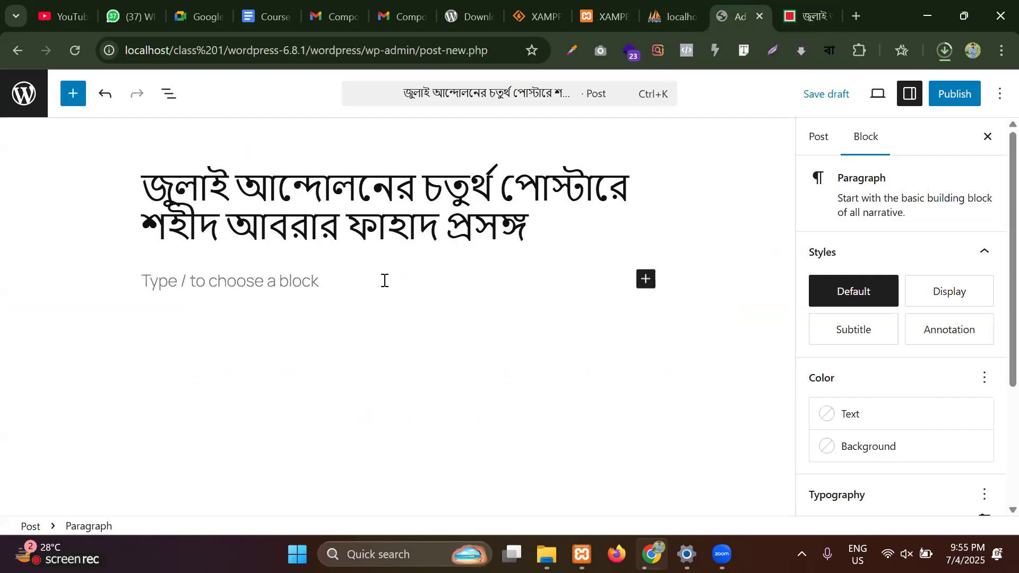
key(ctrl+v)
- Copy the article's remaining paragraphs and paste them after the opening paragraph in the post's body
click(812, 15)
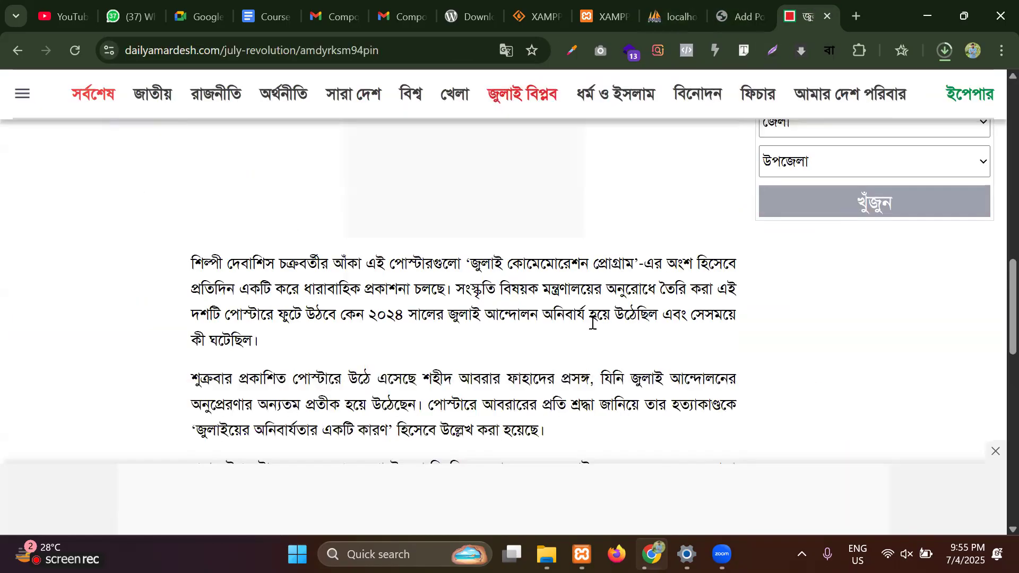
drag(190, 262, 313, 277)
drag(181, 166, 252, 225)
click(740, 16)
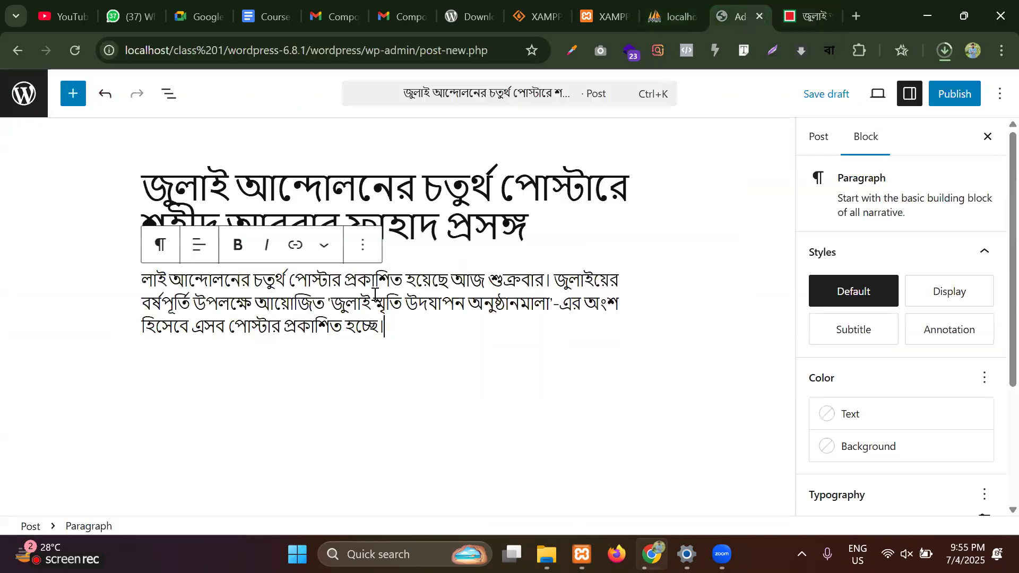
key(ctrl+v)
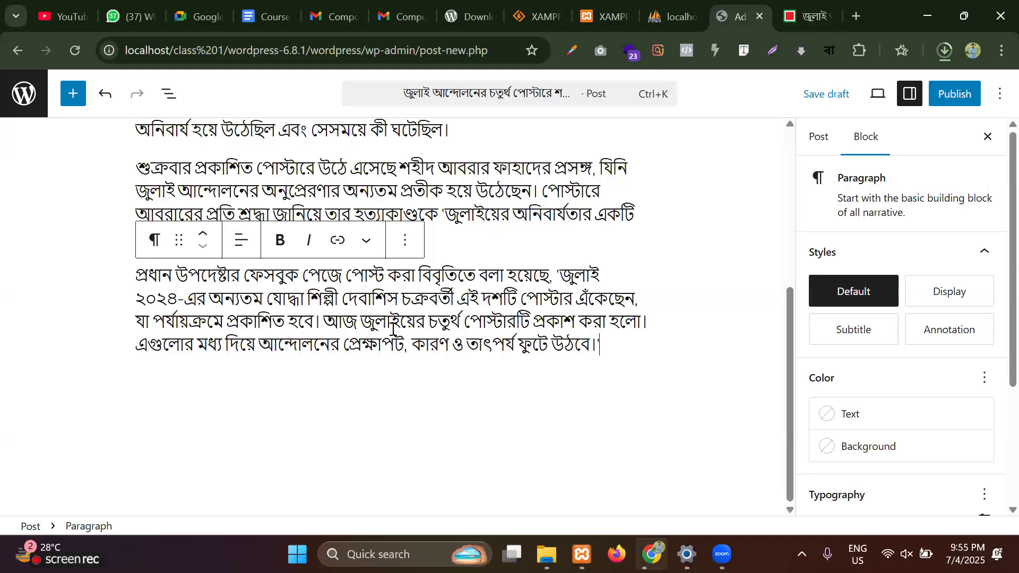
scroll(734, 179, up, 10)
- Save the article's poster image to the computer as Abrar_fahad.webp
click(807, 15)
scroll(520, 287, up, 5)
scroll(520, 286, up, 5)
right_click(493, 277)
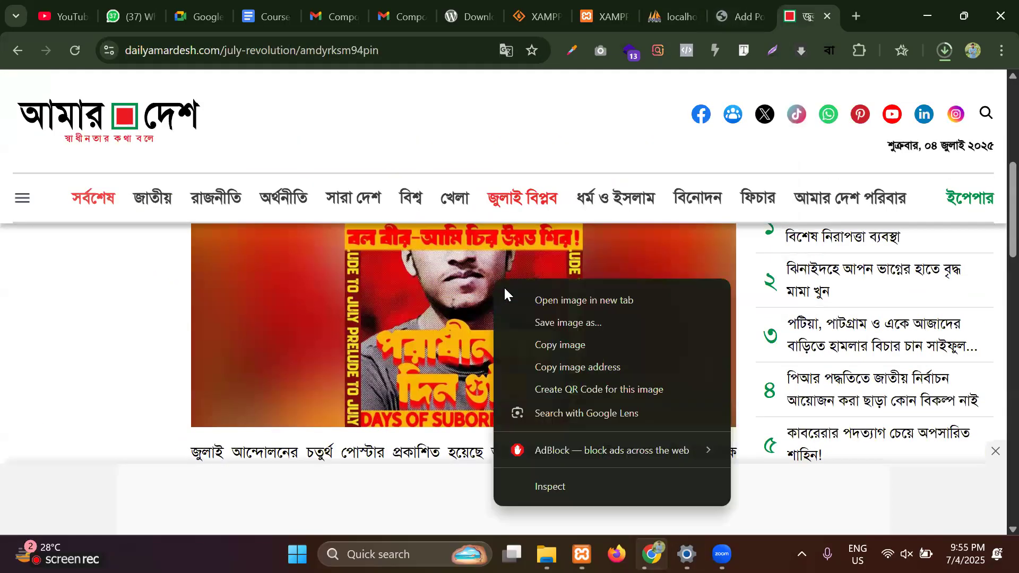
click(557, 322)
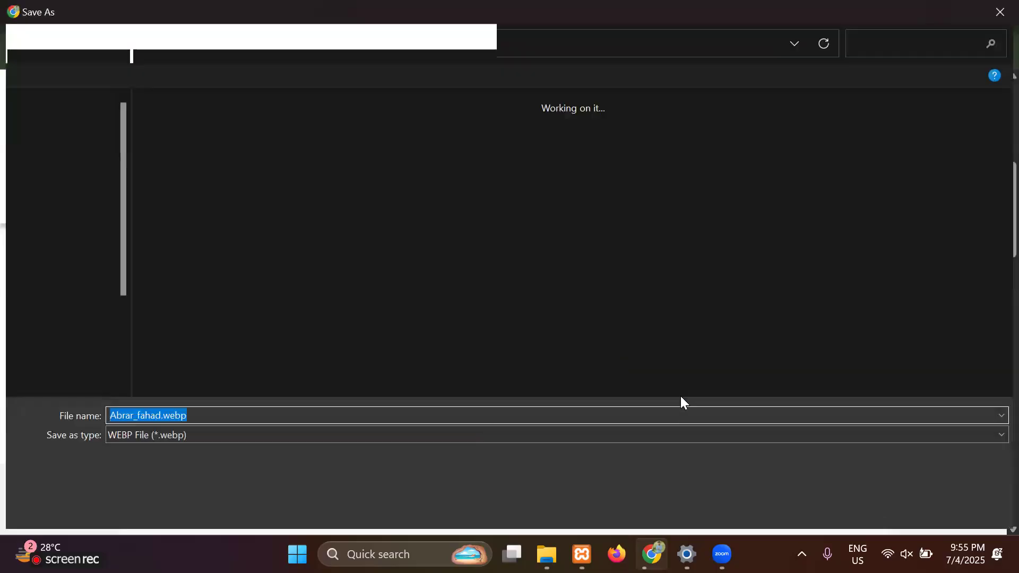
click(877, 501)
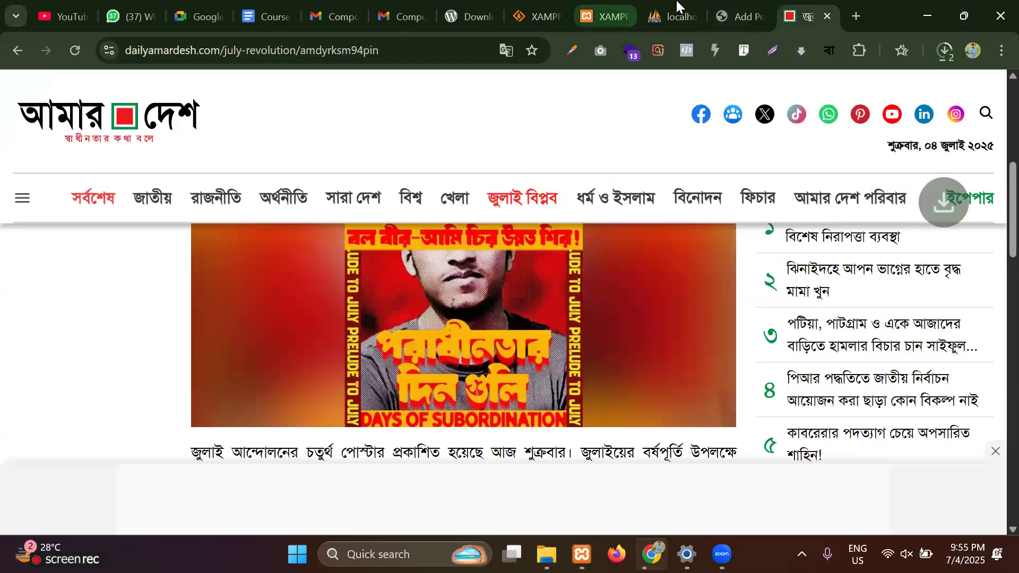
- Try to upload Abrar_fahad.webp as the post's featured image, read the upload message and close the image dialog
click(725, 6)
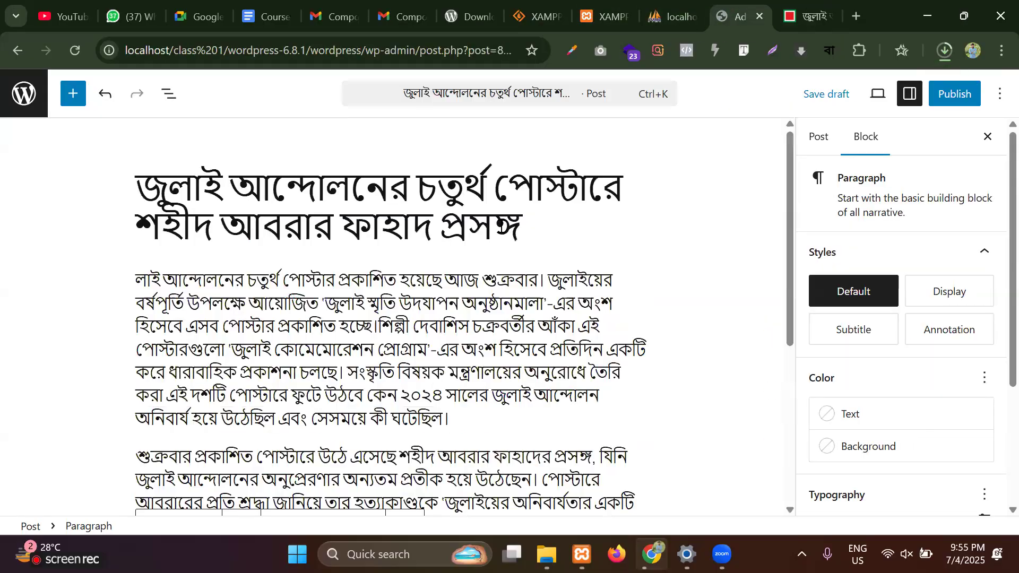
click(817, 138)
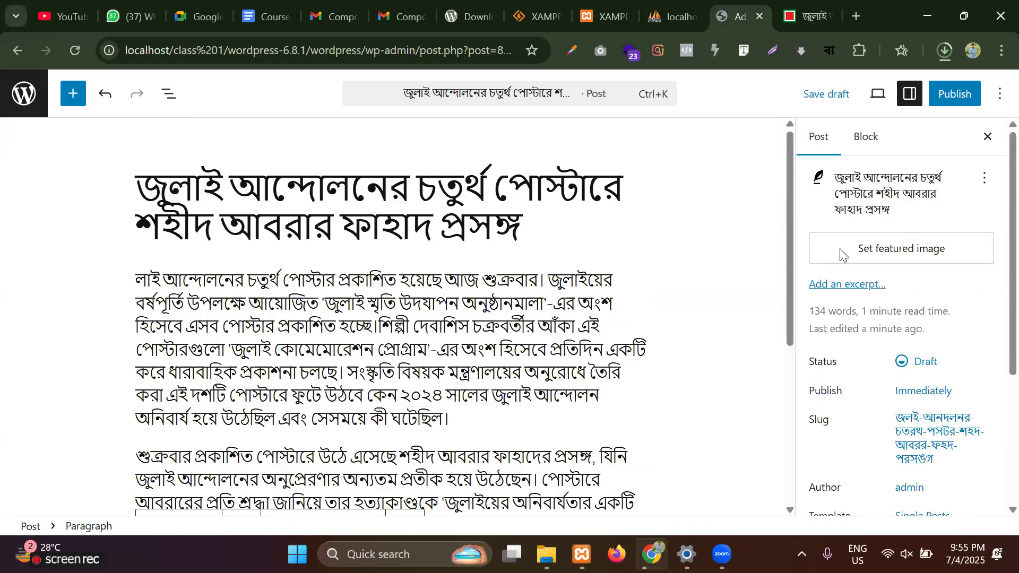
click(917, 255)
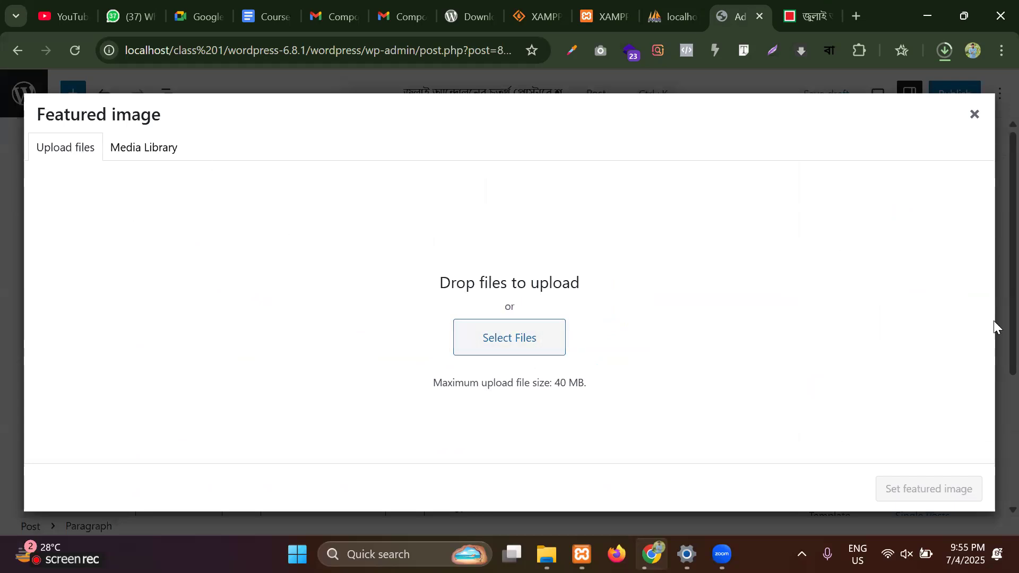
click(500, 336)
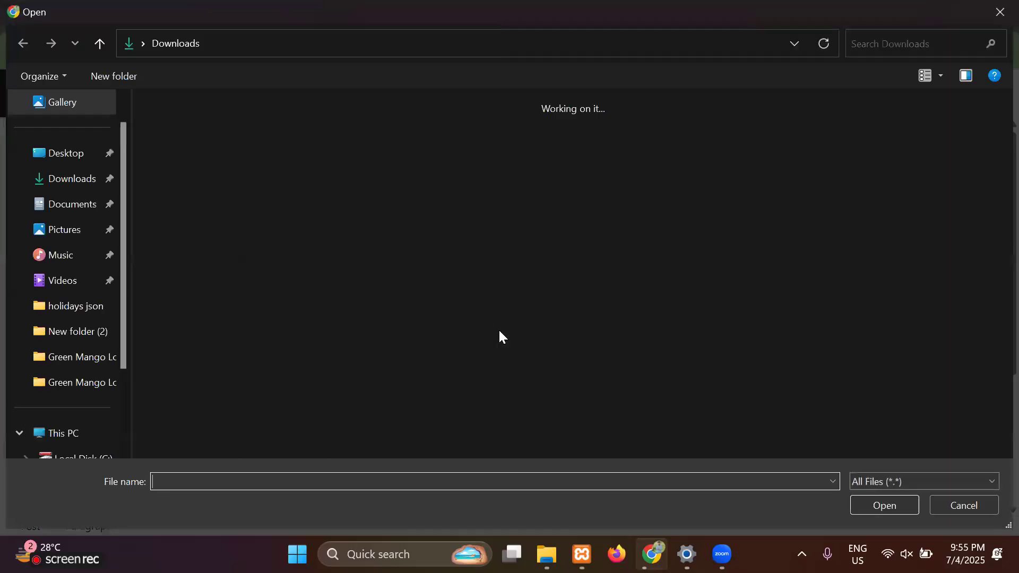
double_click(261, 137)
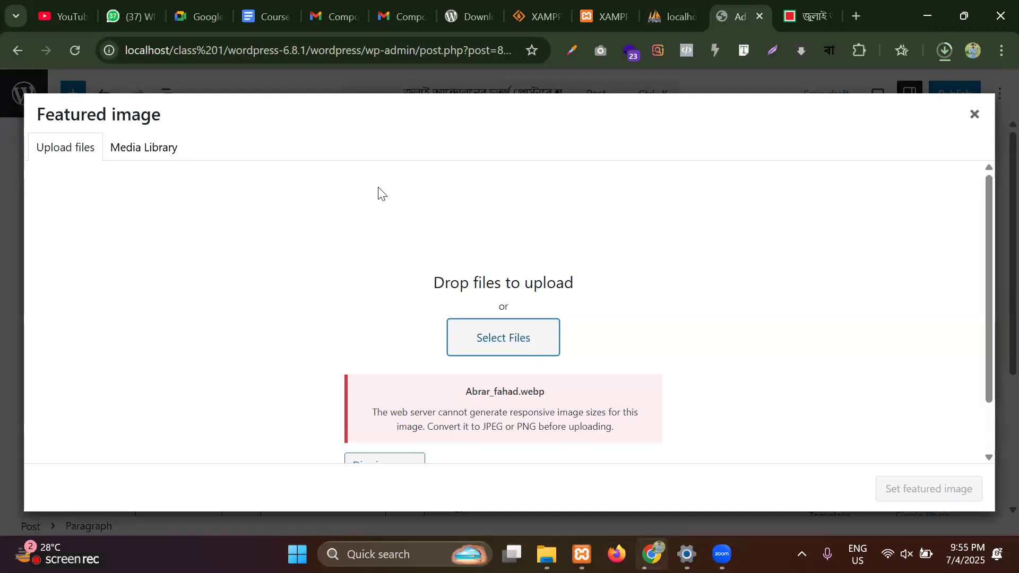
scroll(378, 194, down, 1)
drag(407, 367, 557, 366)
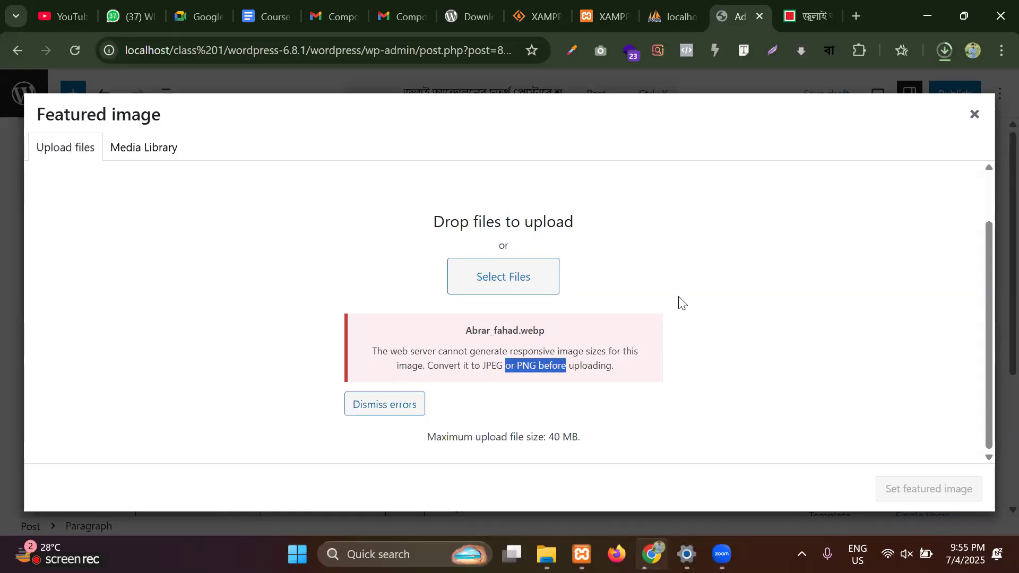
click(974, 113)
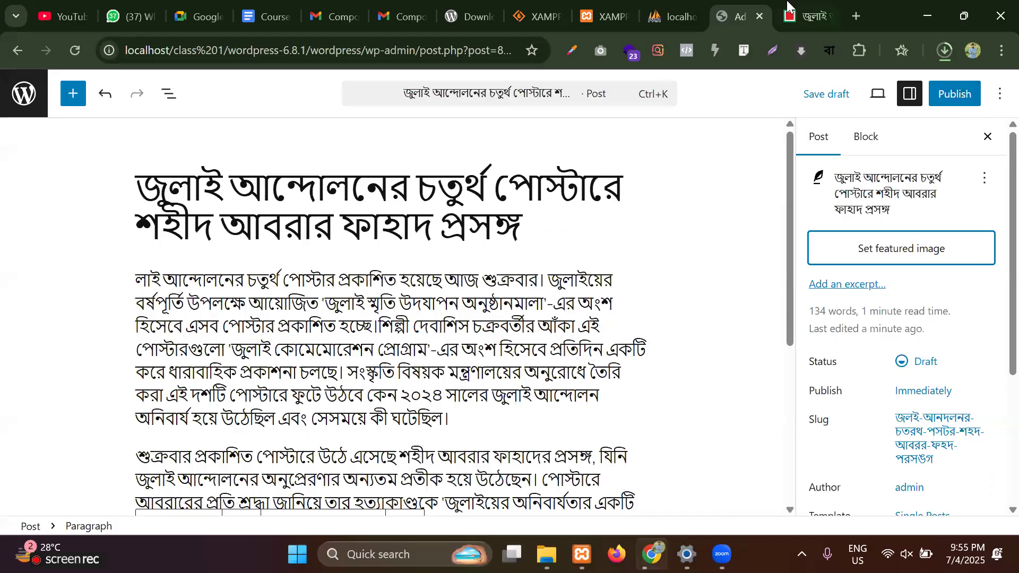
- Save the article's poster image again in Downloads as Abrar_fahad (1).jpg, with the file type set to All Files
click(788, 7)
right_click(471, 298)
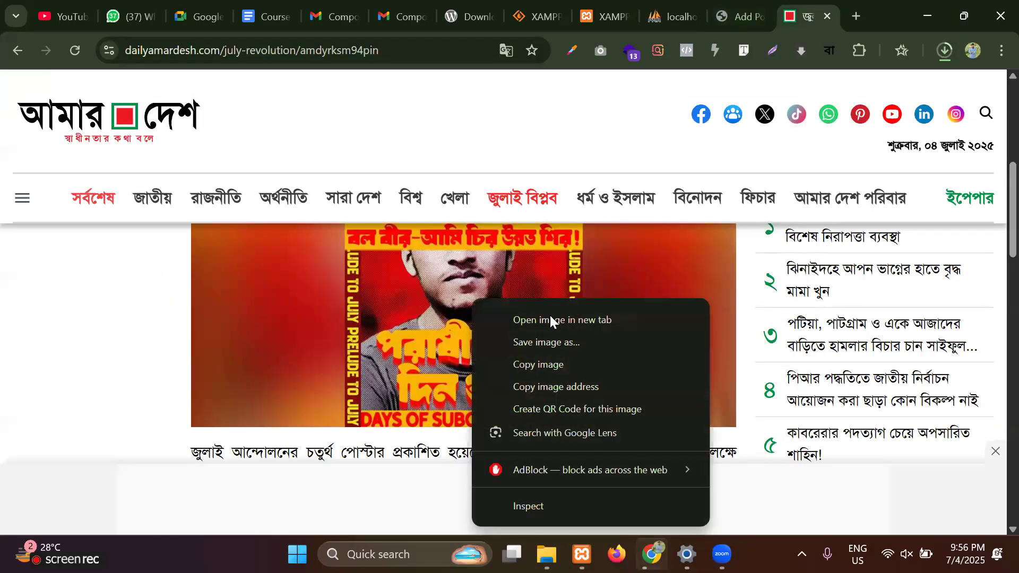
click(547, 342)
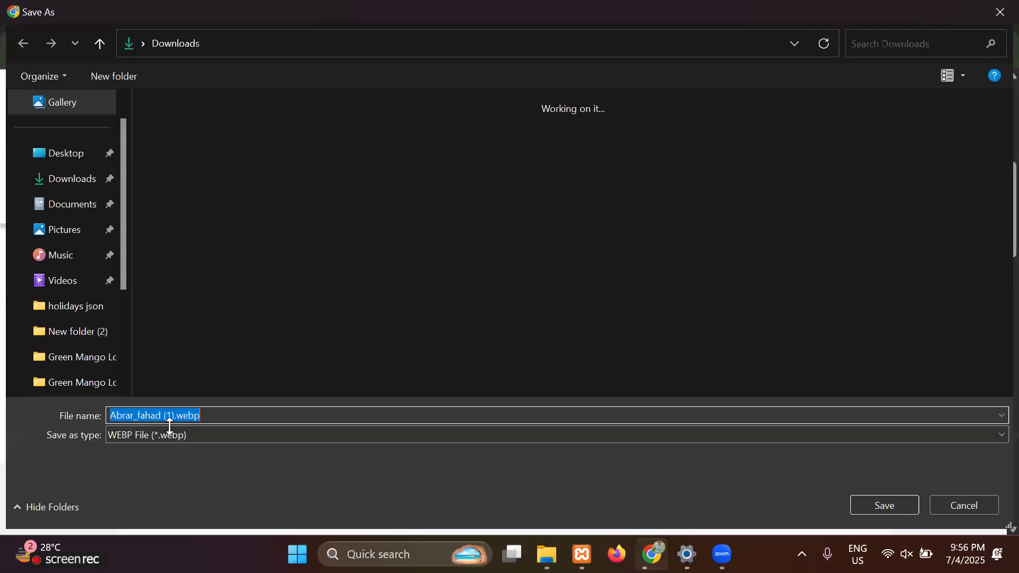
click(159, 436)
click(152, 463)
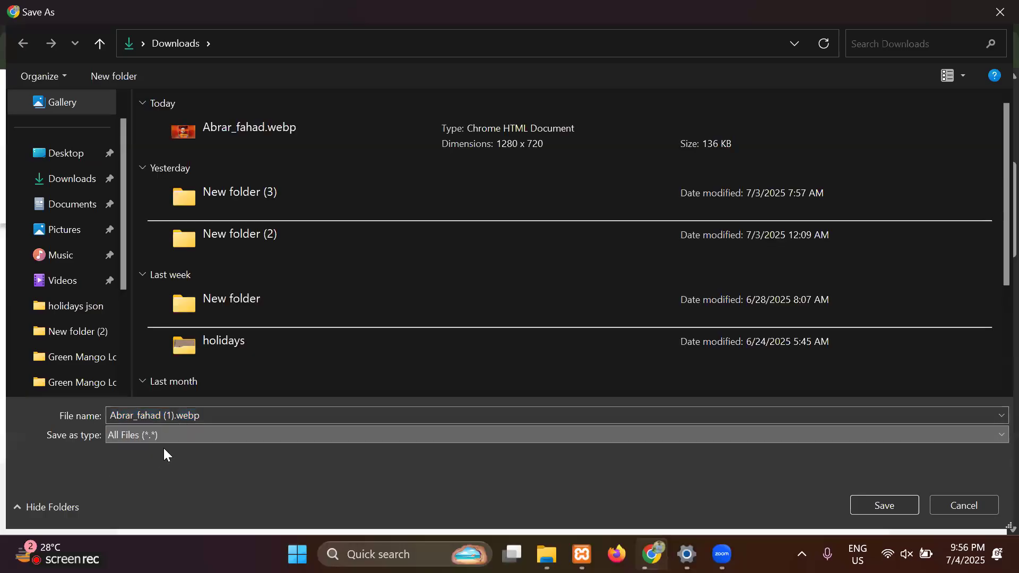
click(228, 415)
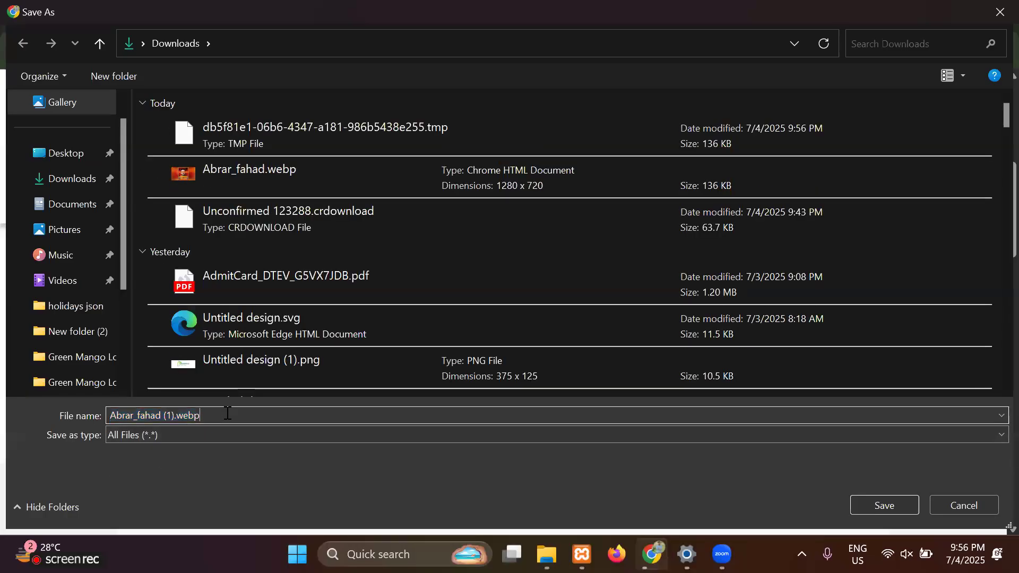
key(BackSpace)
key(BackSpace)
key(BackSpace)
text(j)
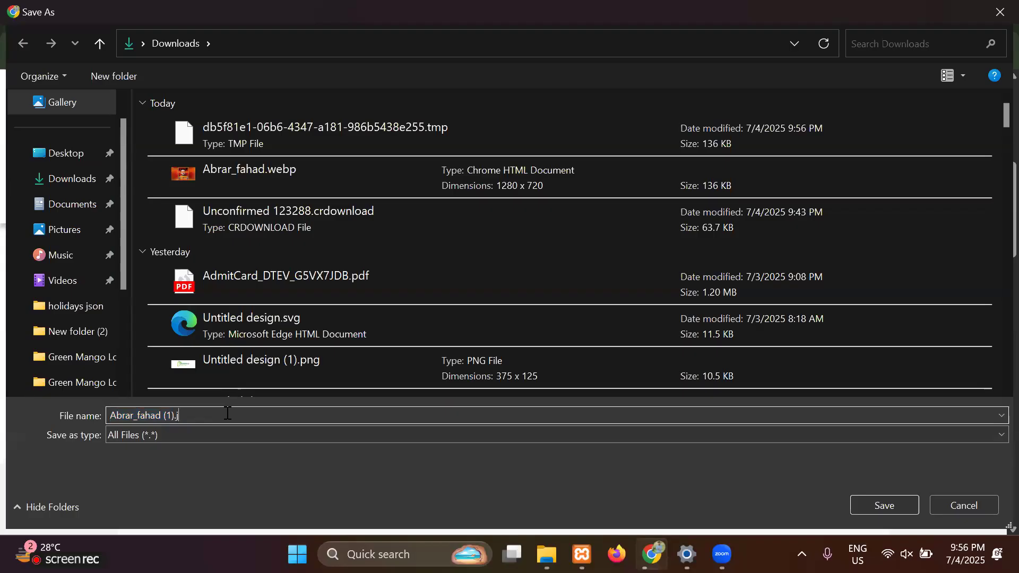
text(pg)
key(Return)
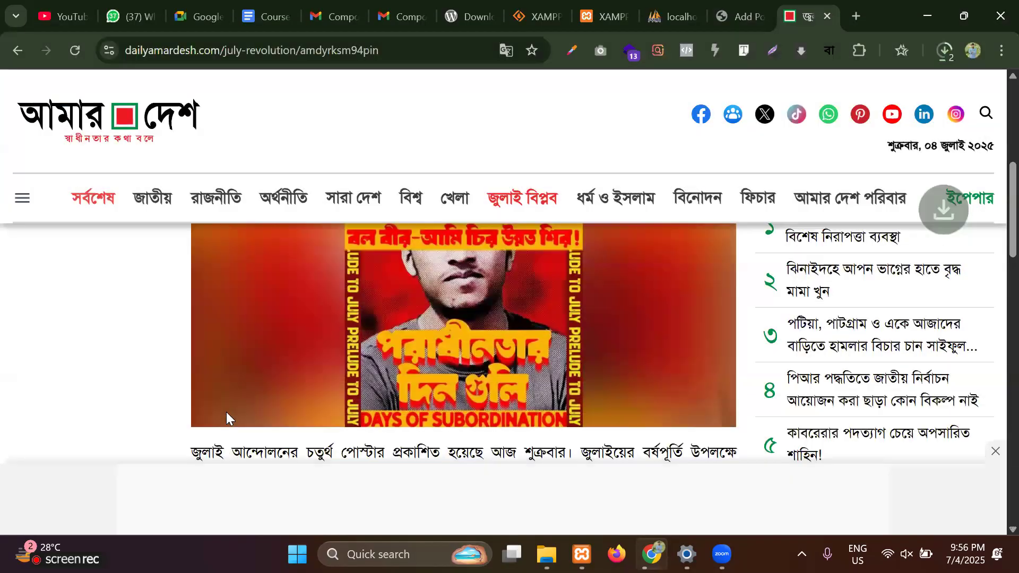
- Upload Abrar_fahad (1).jpg from Downloads in the WordPress post editor and set it as the post's featured image
click(763, 7)
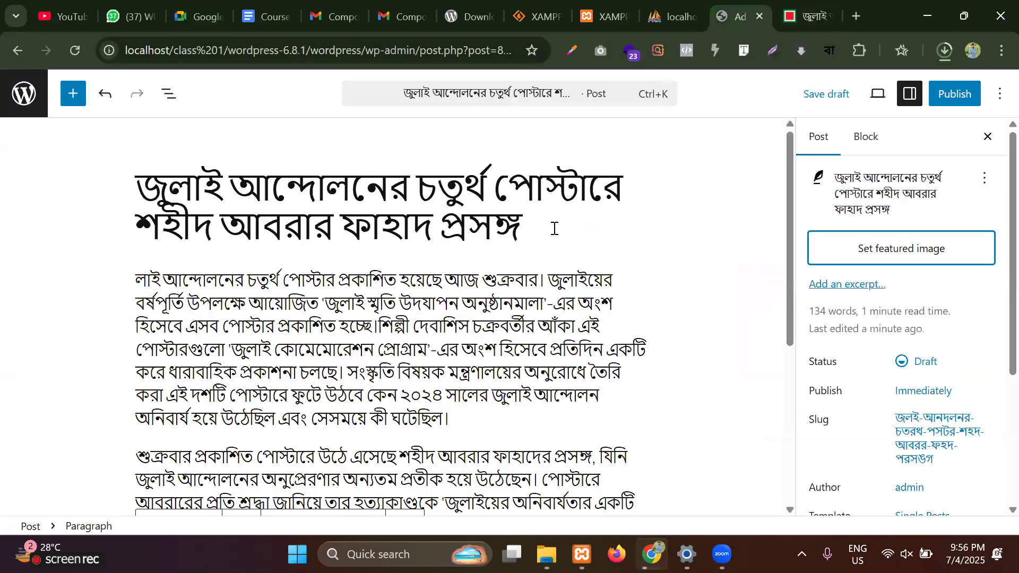
click(860, 249)
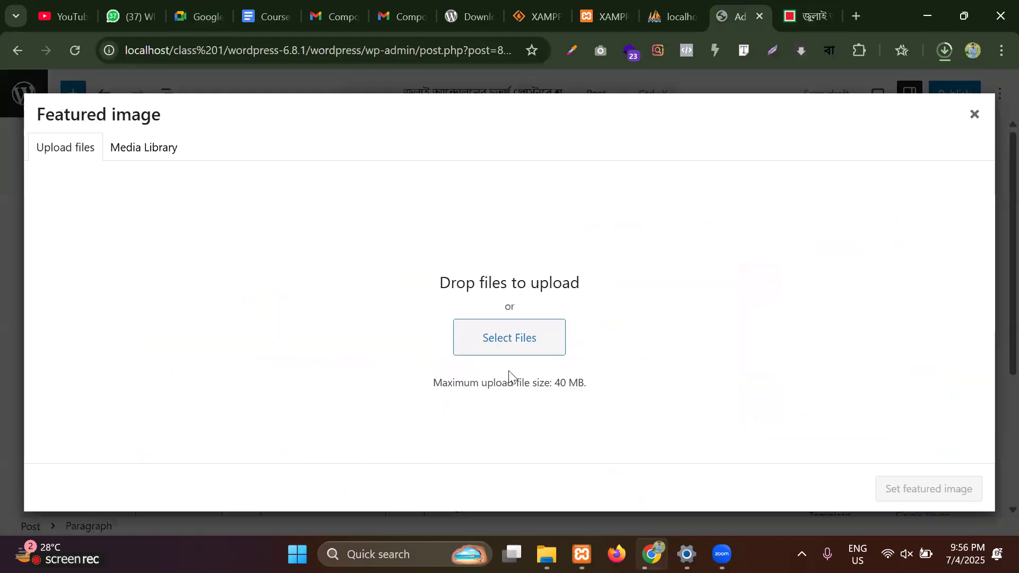
click(505, 341)
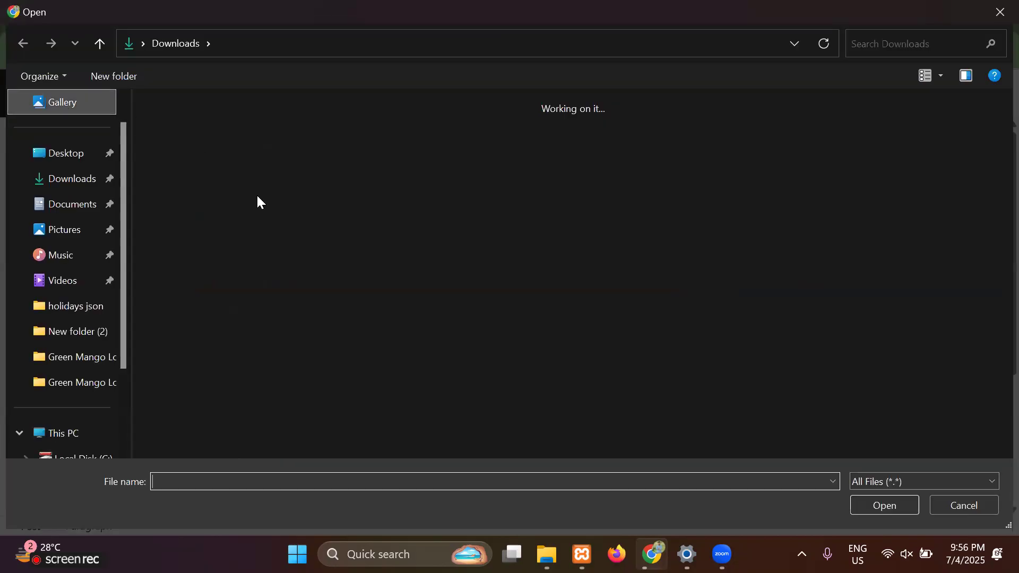
double_click(219, 142)
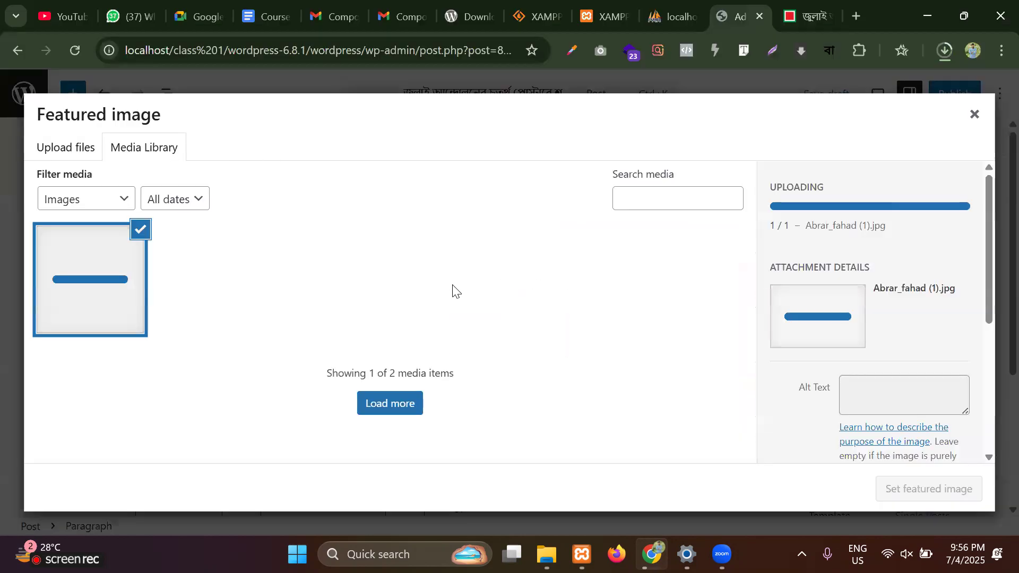
click(892, 491)
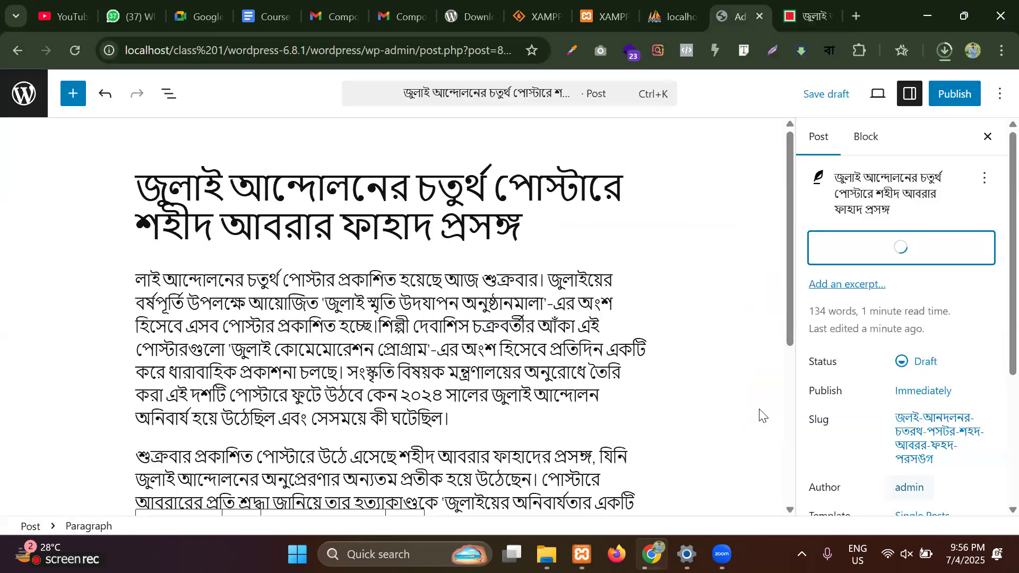
scroll(448, 250, down, 5)
scroll(447, 250, up, 5)
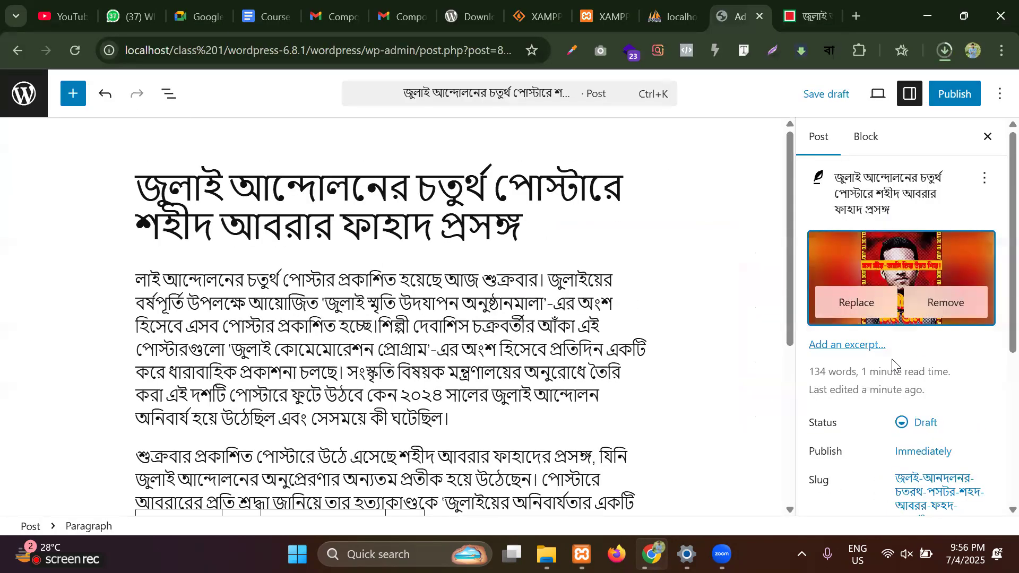
- Create a new category named Andolon without a parent and assign it to the post
scroll(891, 359, down, 5)
click(855, 458)
click(846, 470)
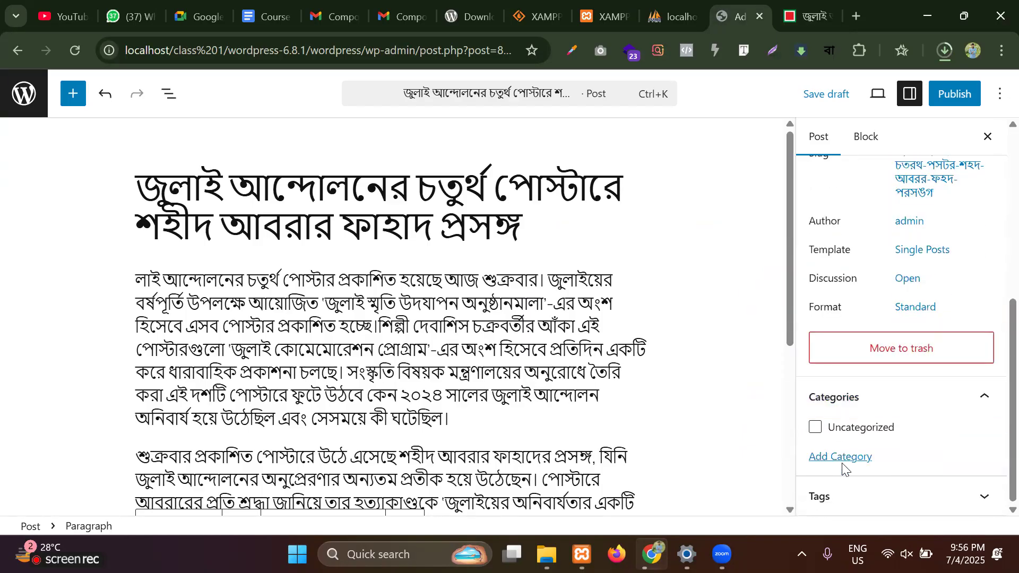
click(840, 458)
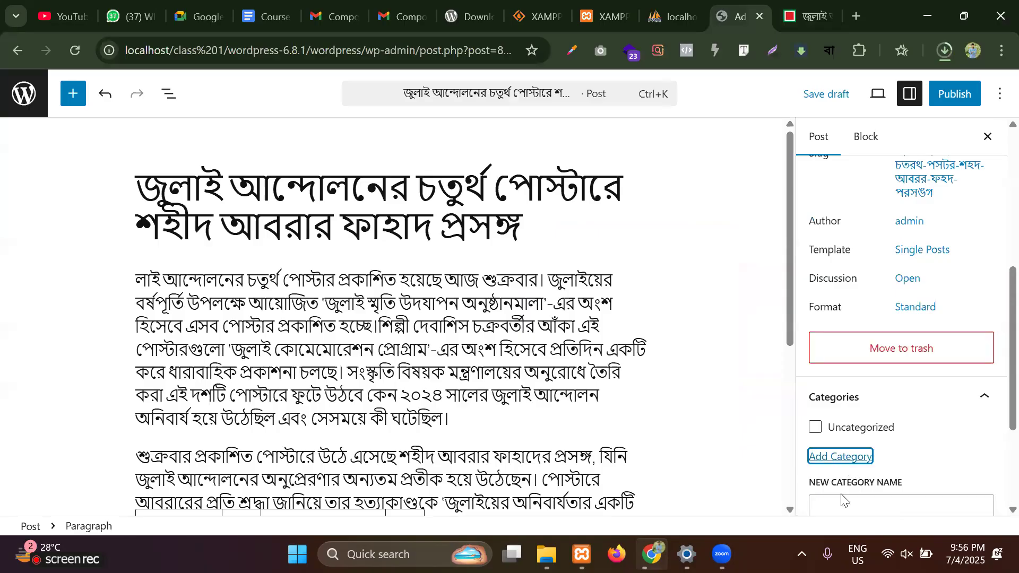
scroll(840, 493, down, 2)
click(840, 434)
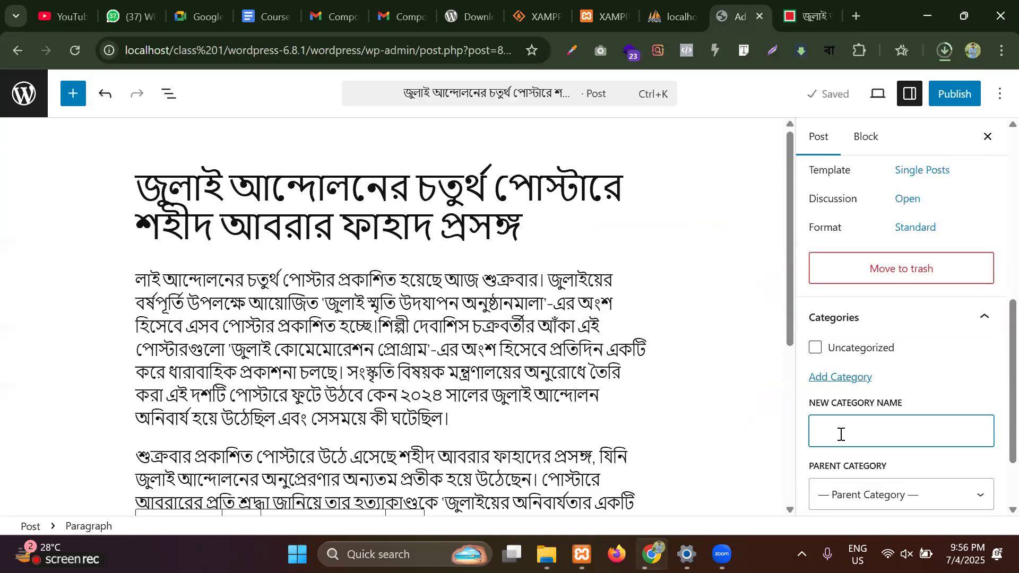
text(An)
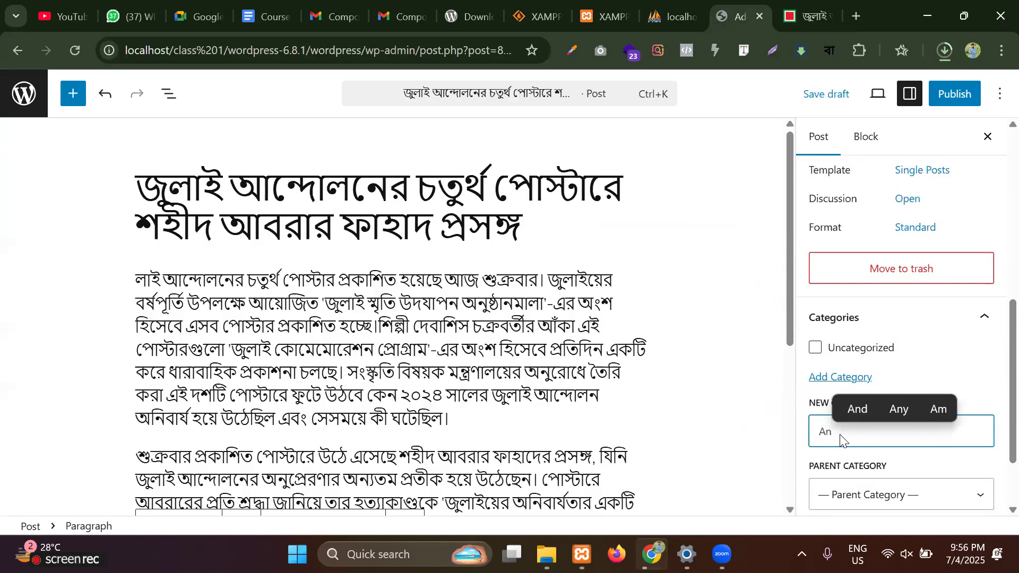
text(dolon)
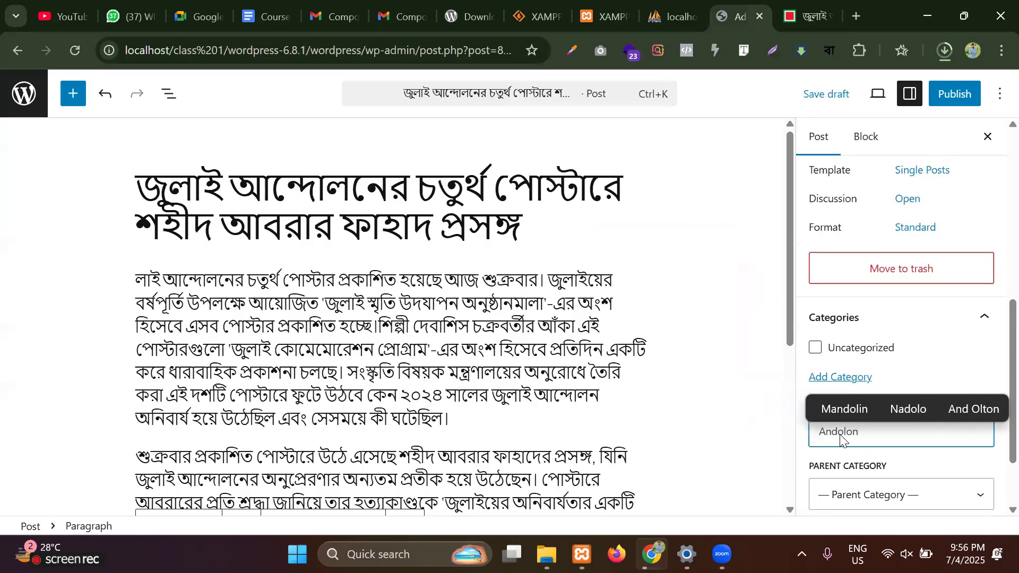
scroll(873, 366, down, 2)
click(855, 462)
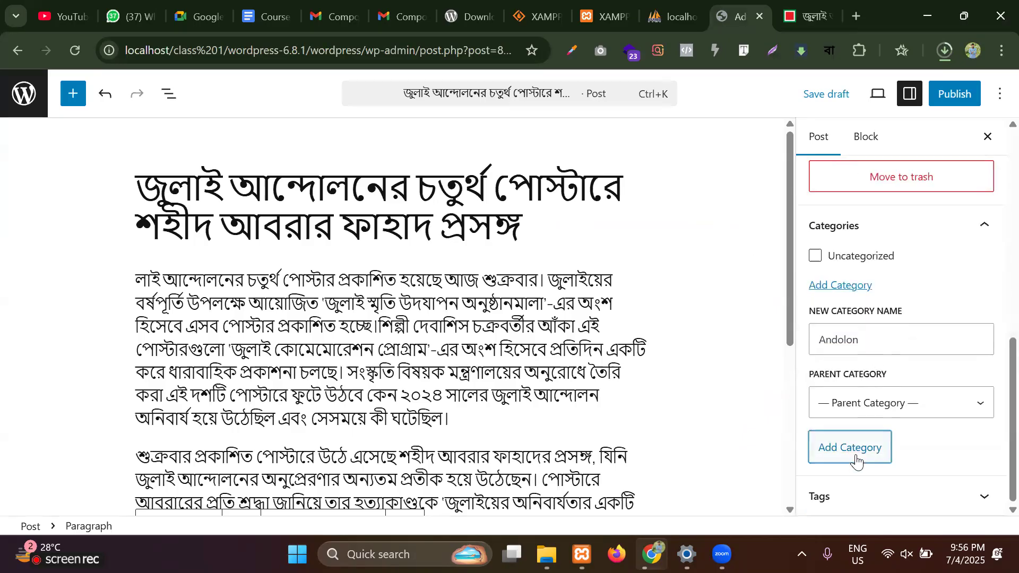
- Publish the post immediately with public visibility and view it on the live site
scroll(865, 213, up, 8)
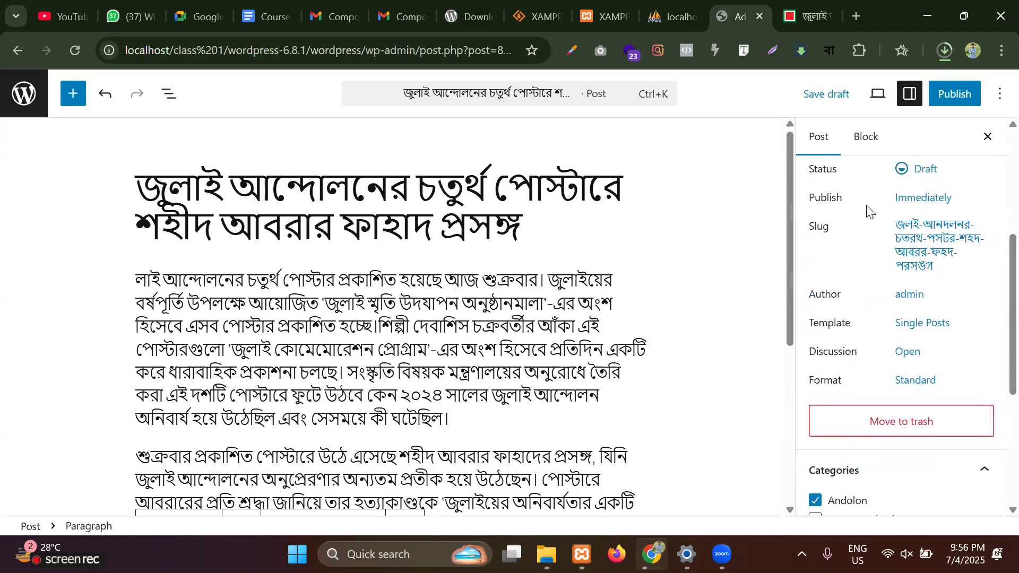
click(948, 95)
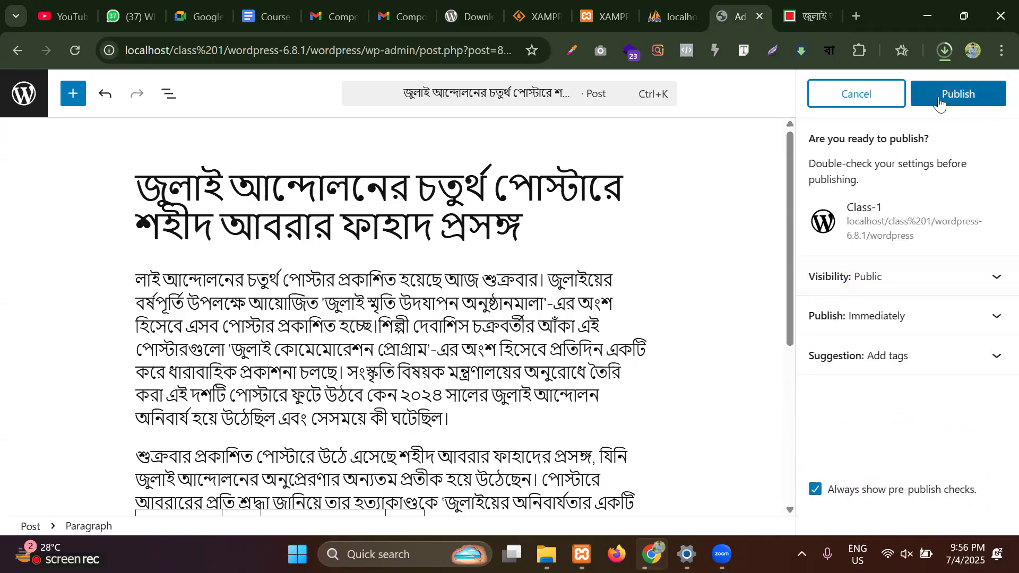
click(959, 94)
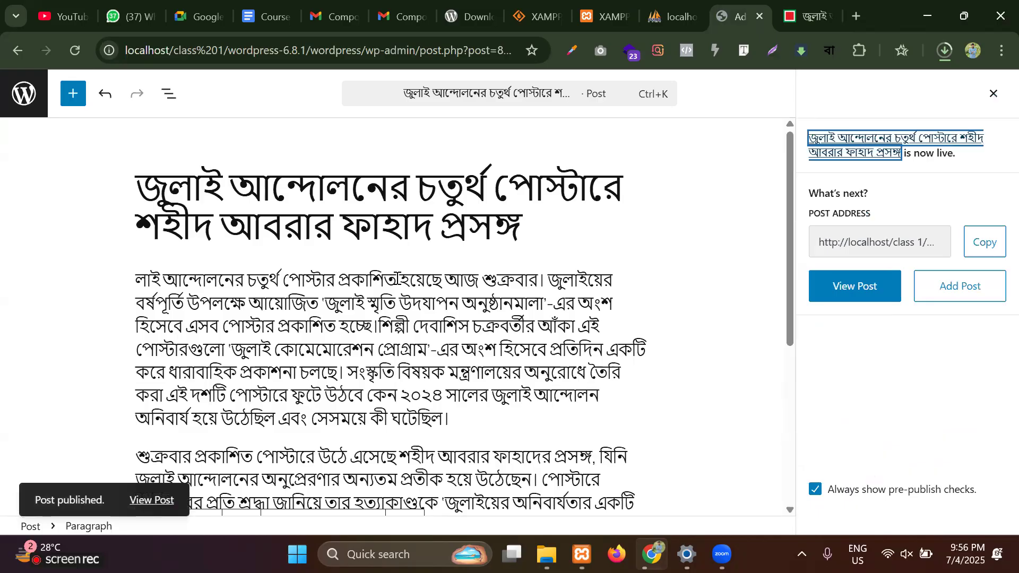
click(852, 294)
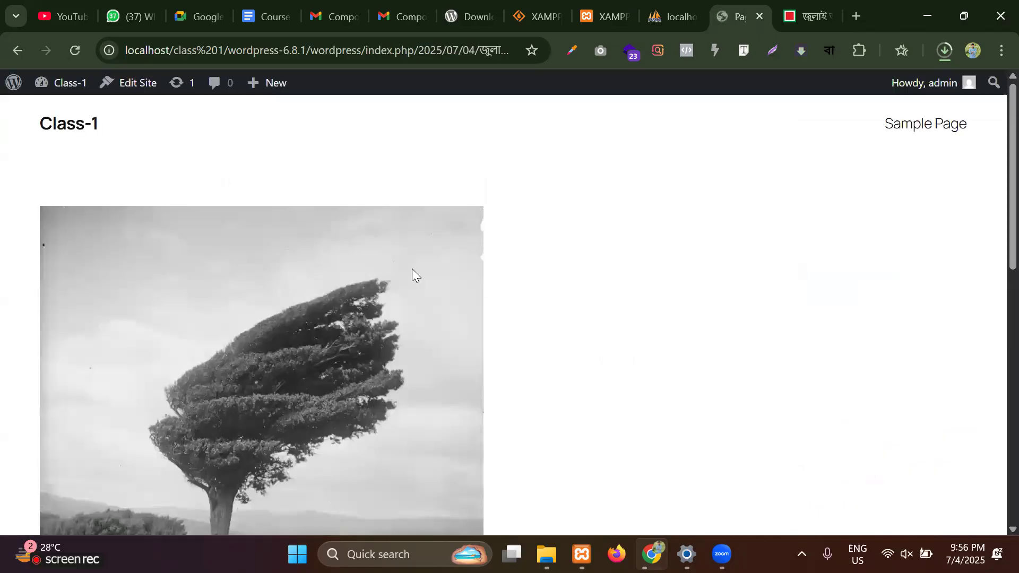
scroll(368, 314, down, 8)
scroll(340, 303, up, 6)
scroll(297, 281, up, 3)
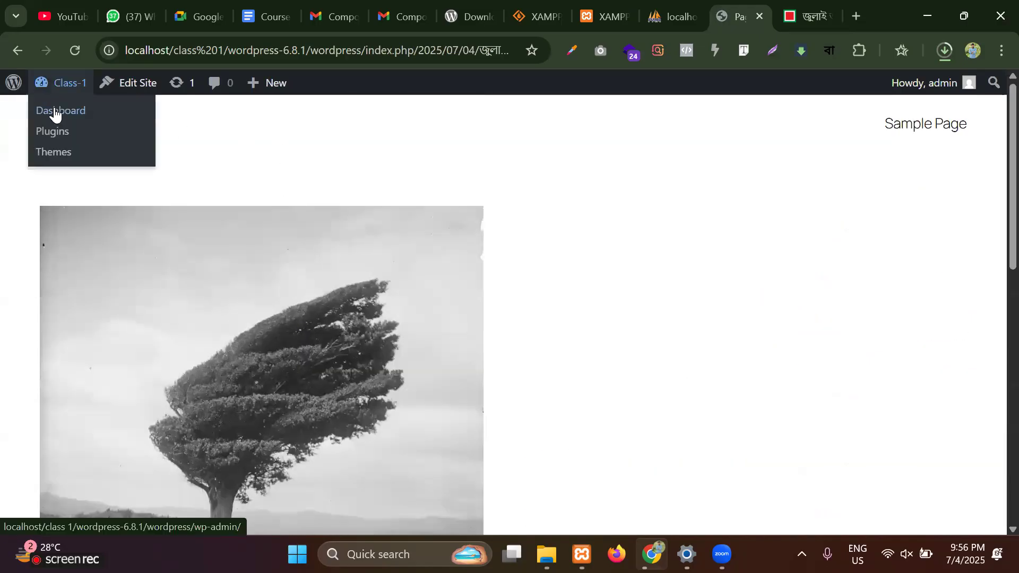
- Return to the site's dashboard and look at the Media Library and the list of pages
click(55, 113)
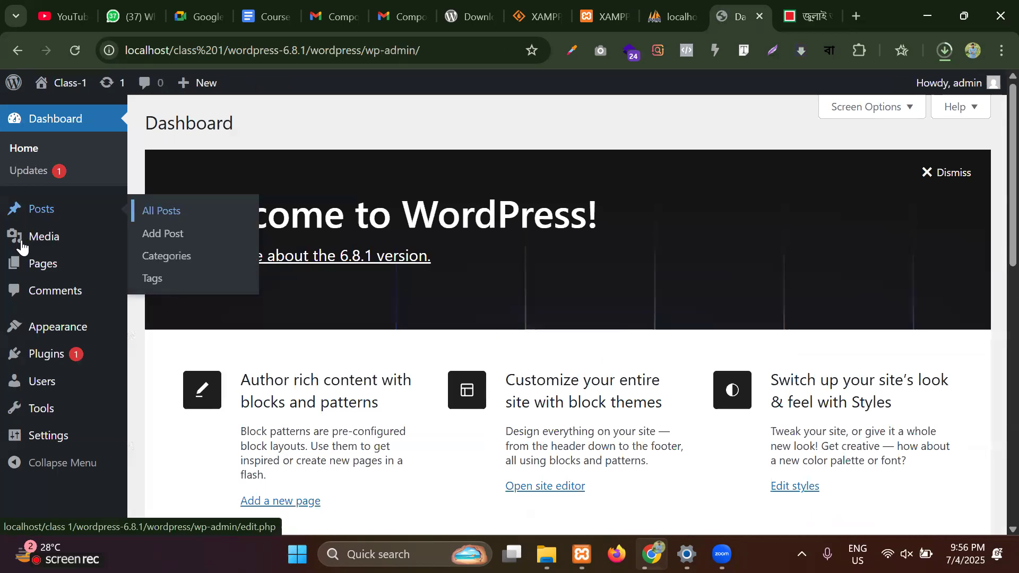
mouse_move(55, 244)
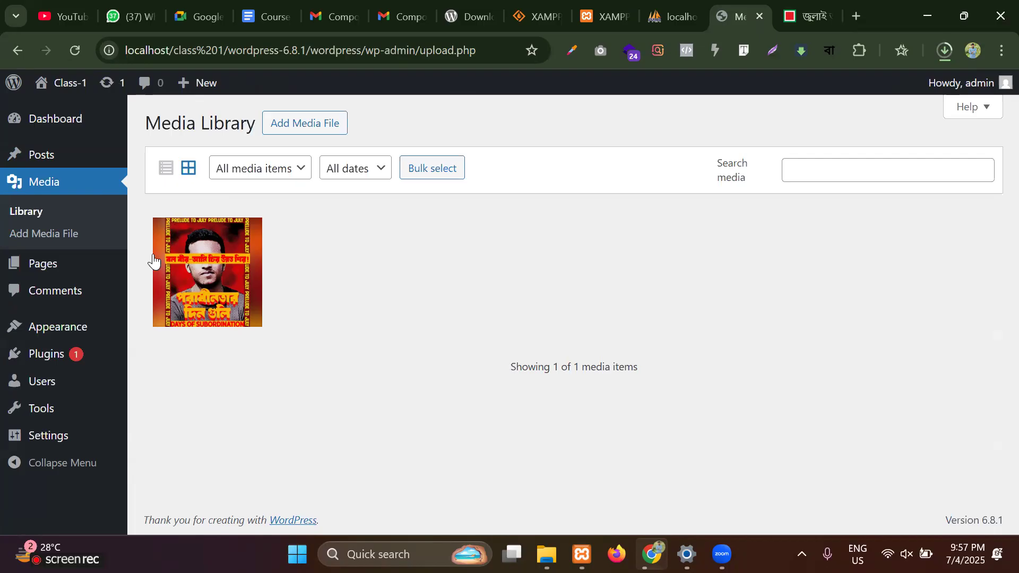
mouse_move(107, 271)
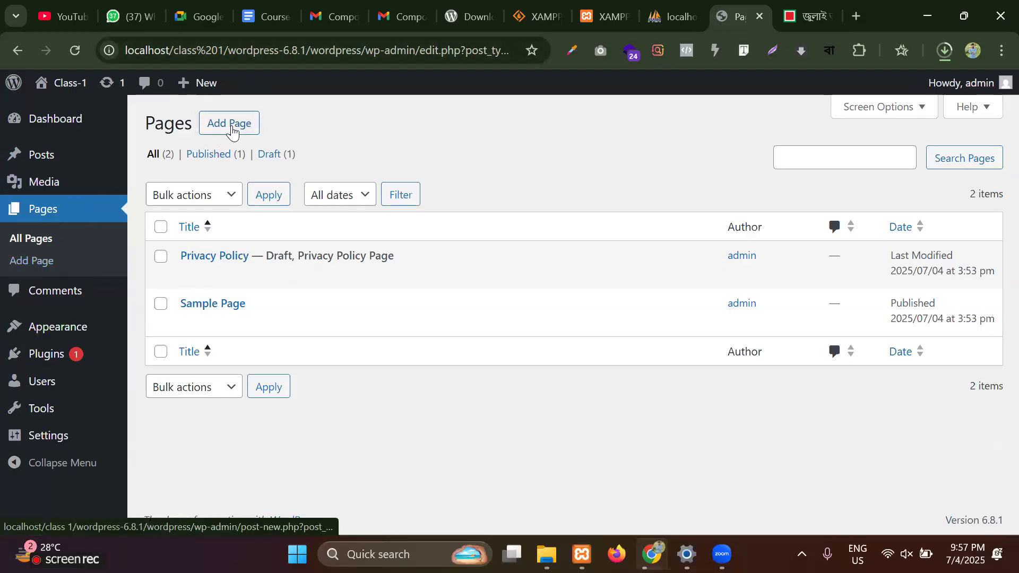
- Publish a new page titled Home Page without a starter pattern and view it on the site
click(231, 132)
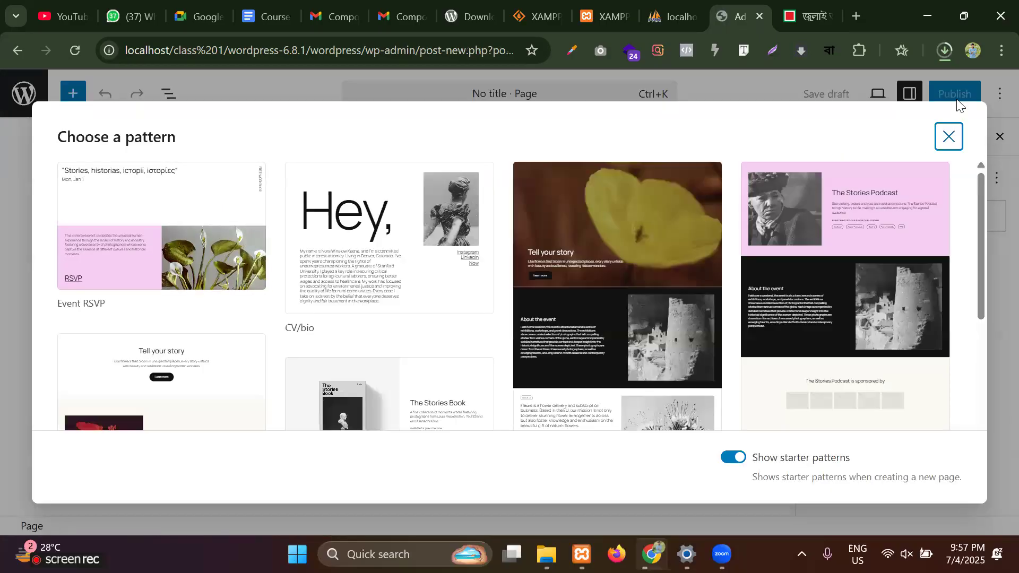
click(948, 136)
text(H)
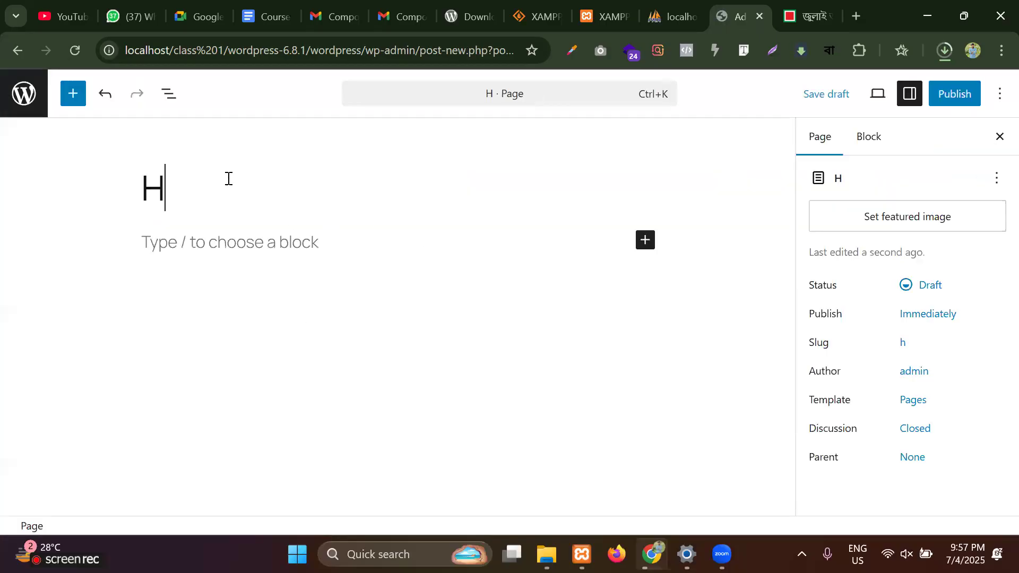
text(ome Pa)
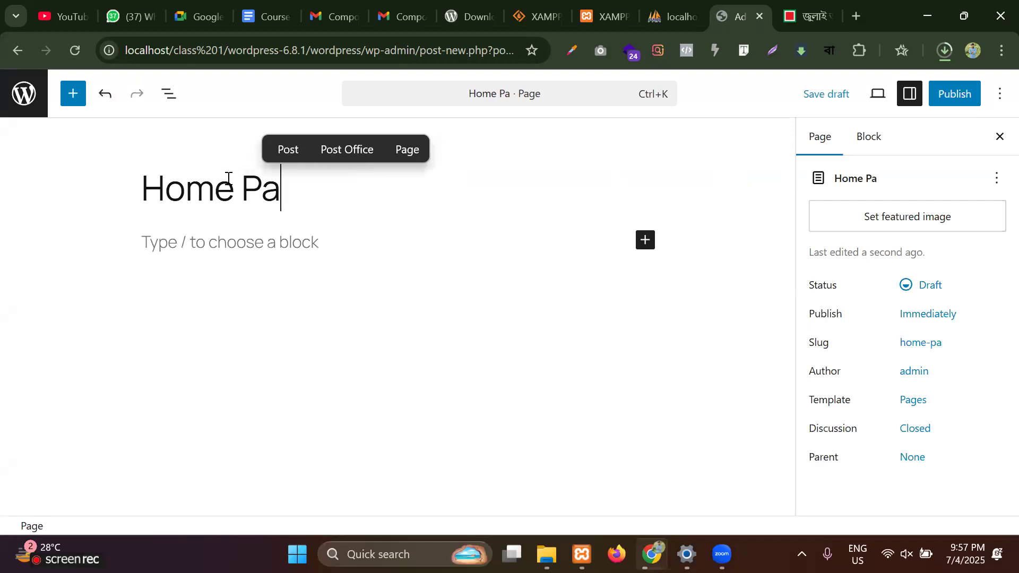
text(ge)
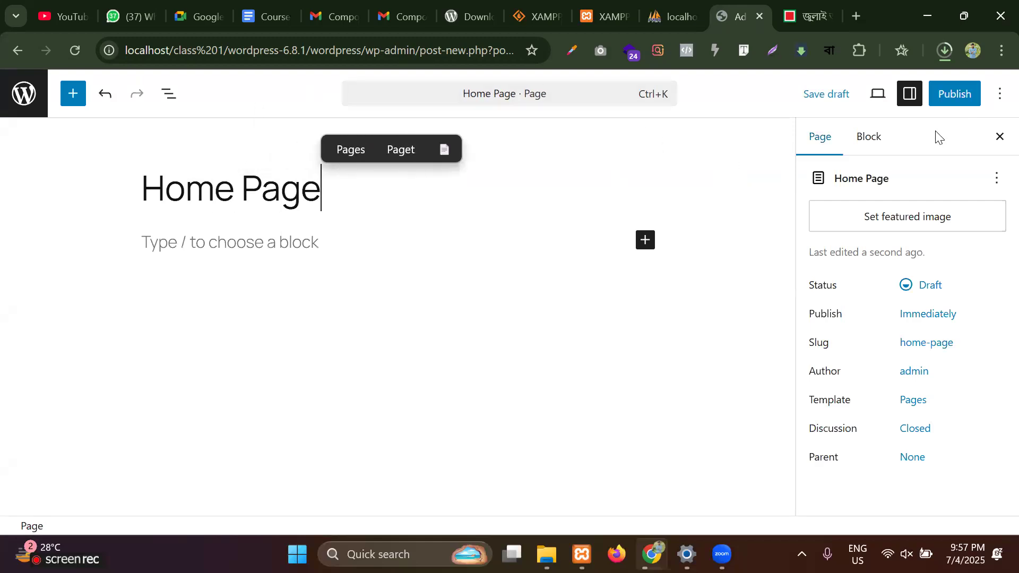
click(953, 96)
click(953, 93)
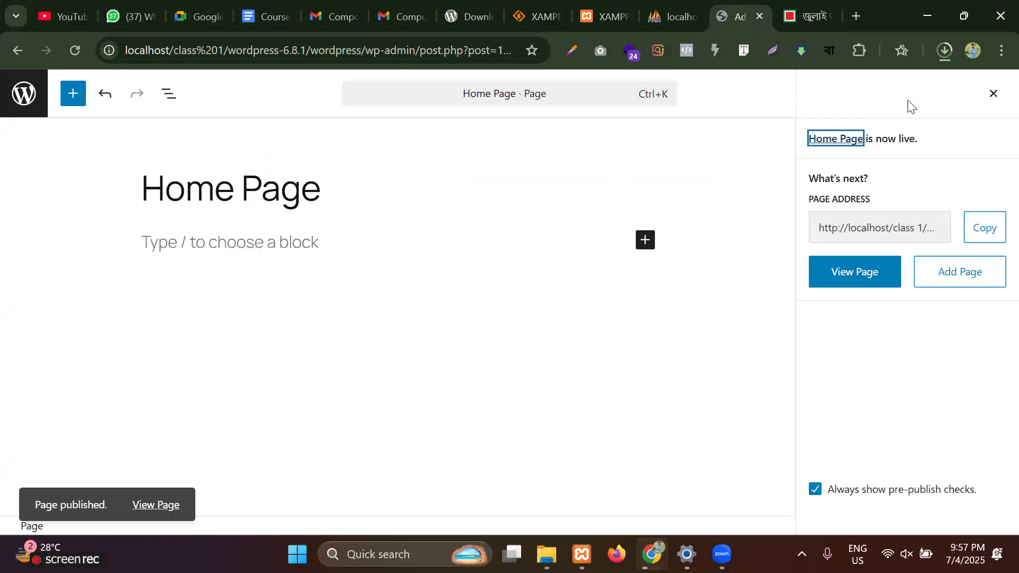
click(836, 273)
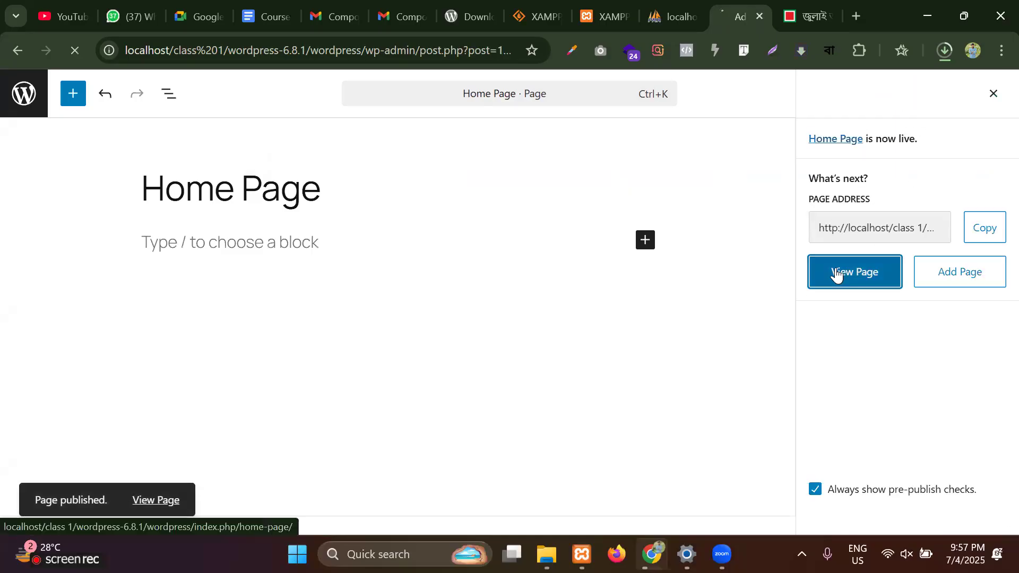
drag(227, 306, 550, 330)
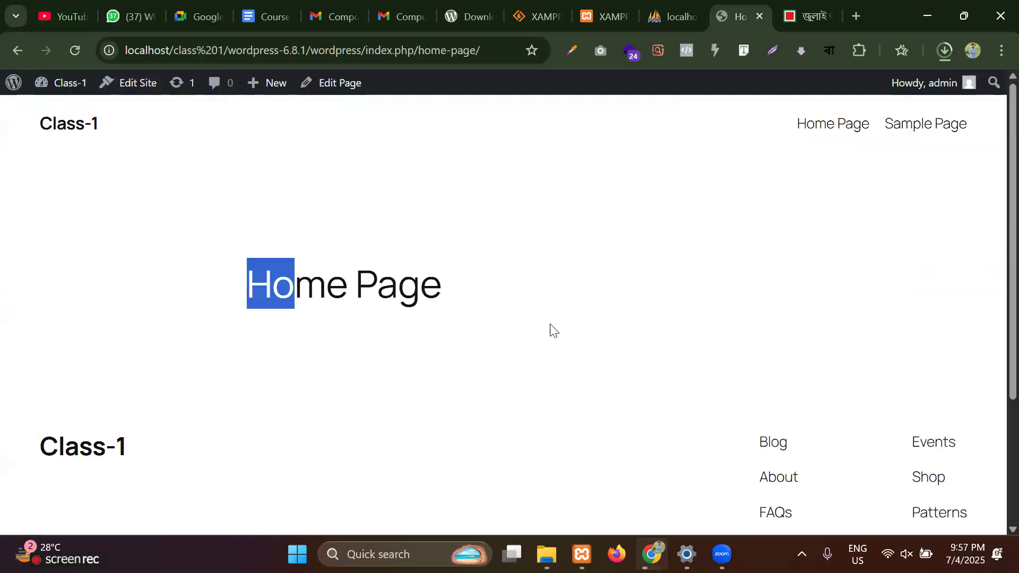
- Go back to the dashboard and look through the All Pages list and the Comments screen
mouse_move(61, 82)
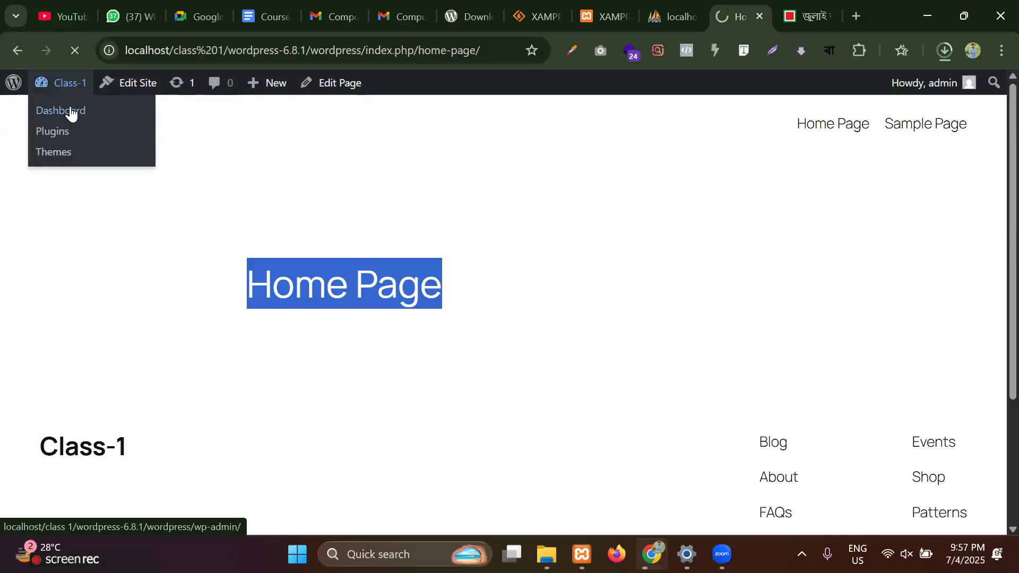
click(70, 113)
mouse_move(39, 262)
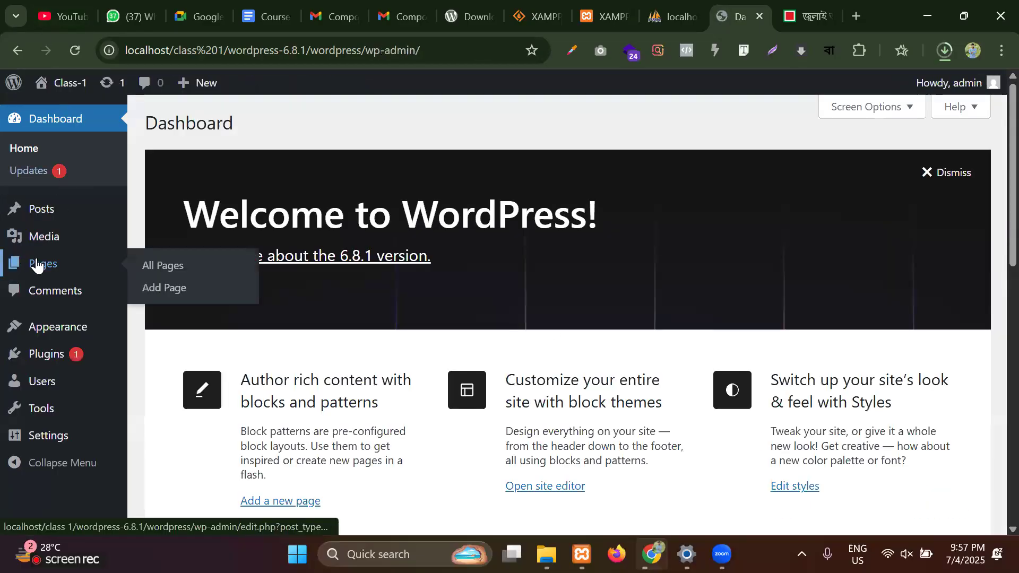
click(186, 265)
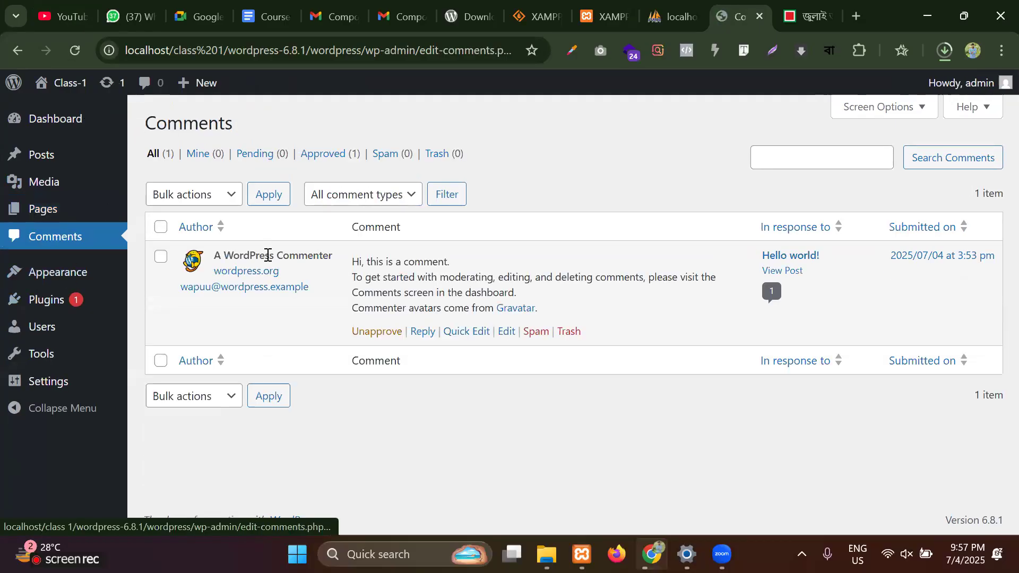
mouse_move(47, 274)
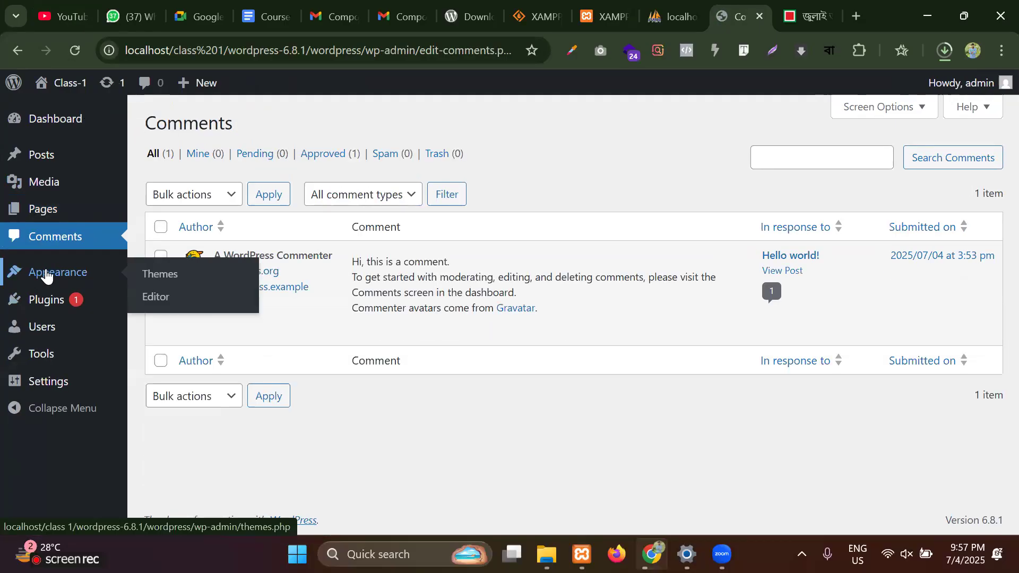
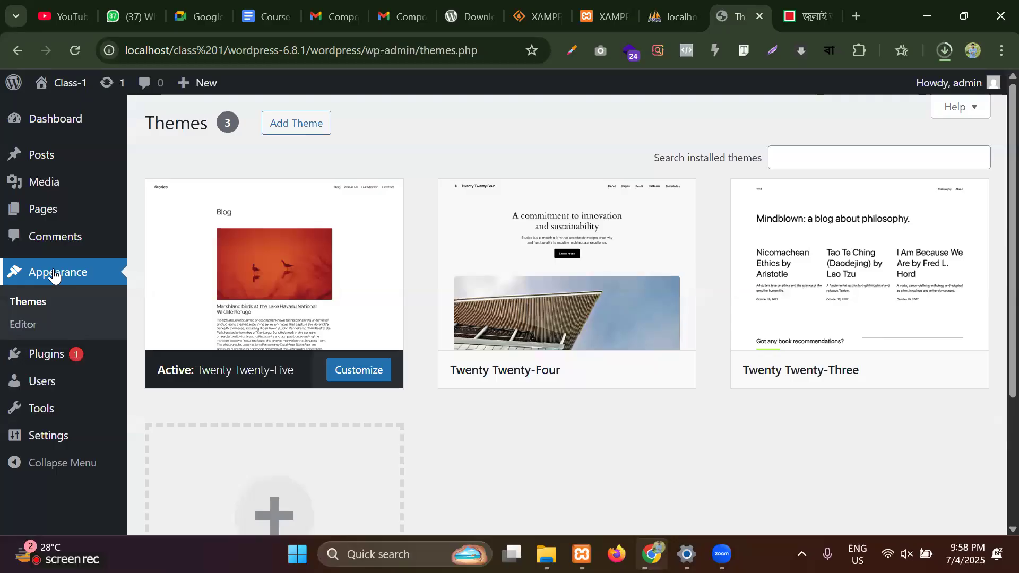
- Install the Hello Elementor theme from the popular themes and activate it on the site
click(285, 125)
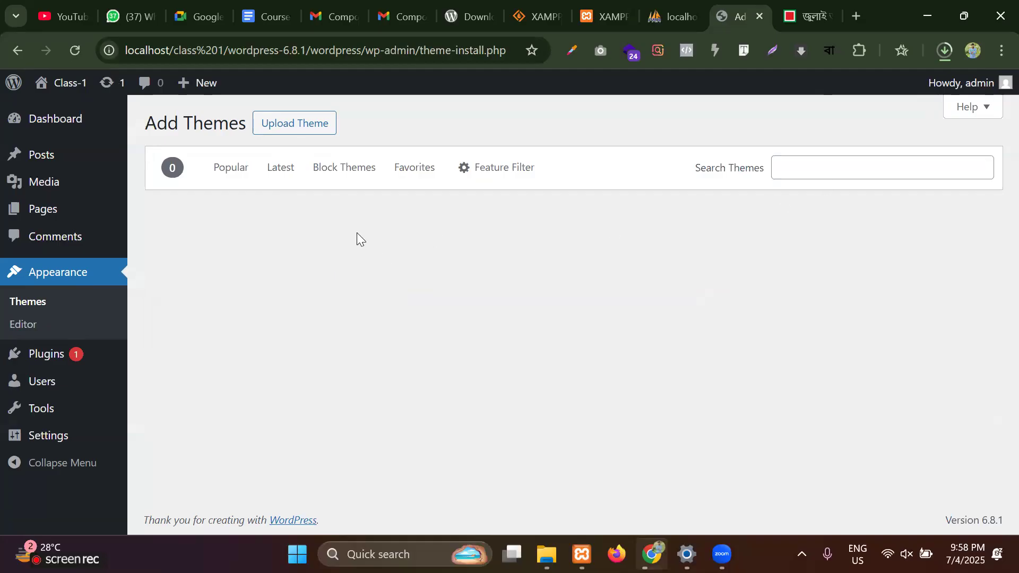
click(214, 167)
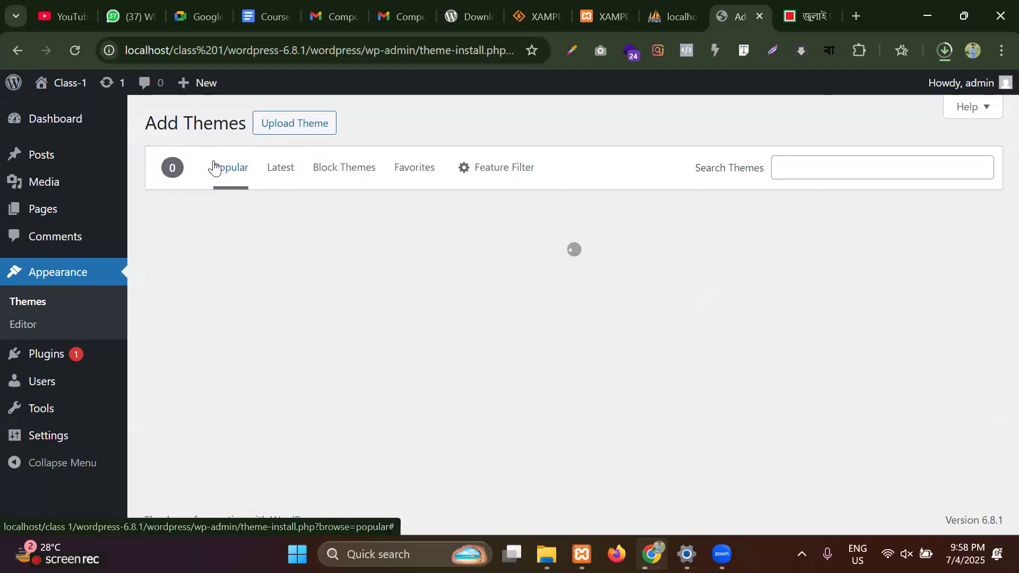
mouse_move(596, 380)
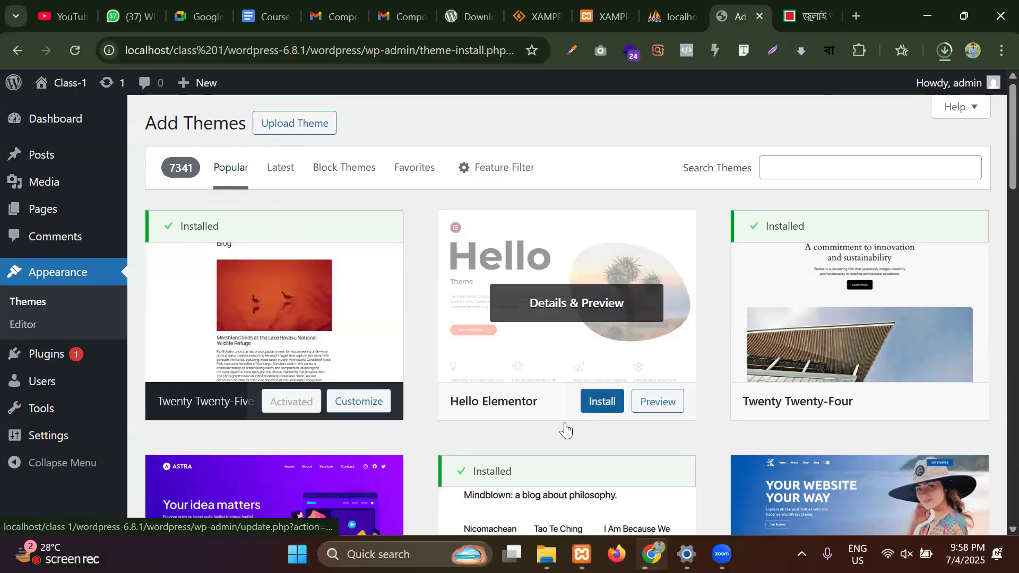
click(604, 406)
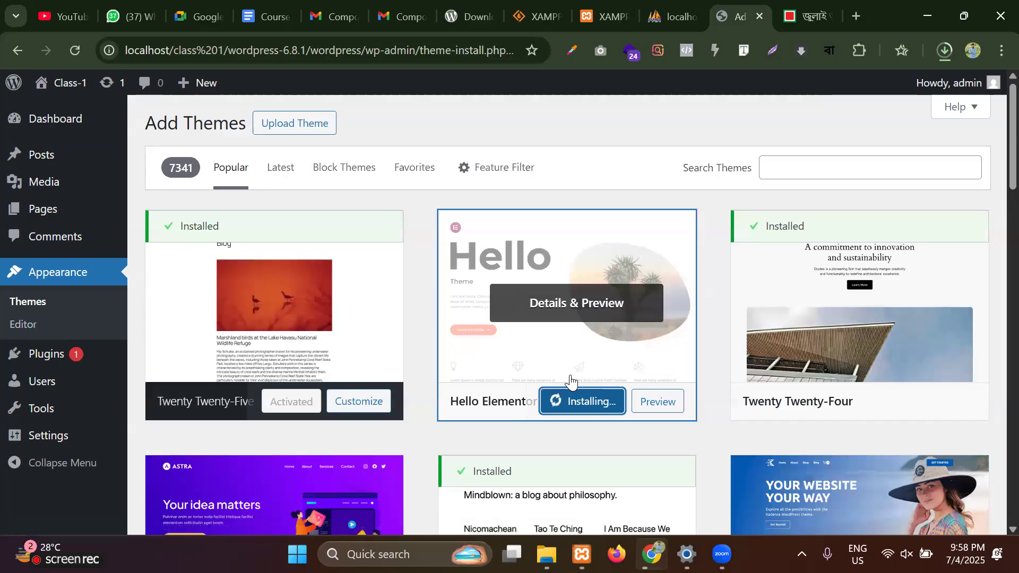
scroll(411, 356, down, 2)
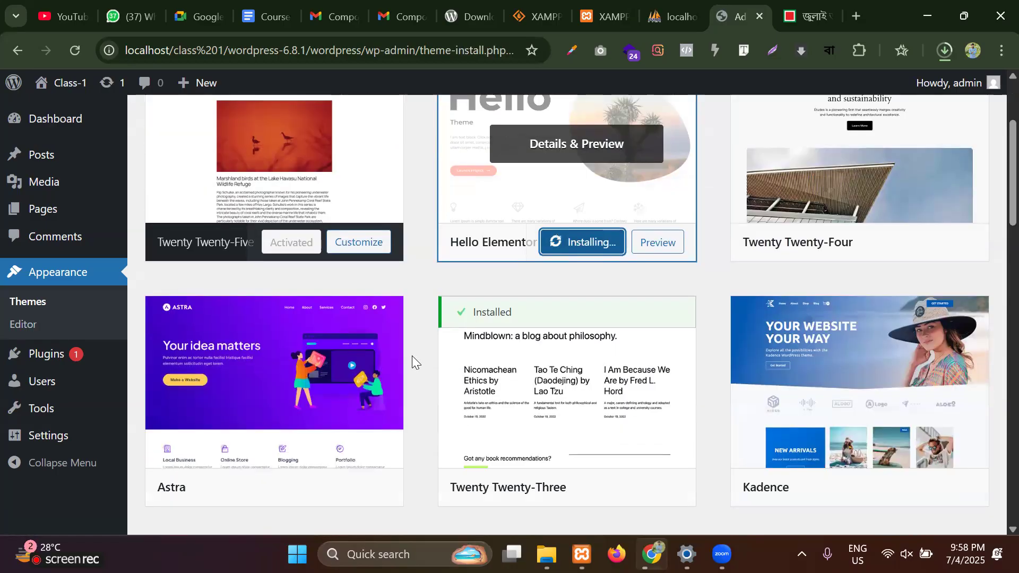
scroll(412, 356, up, 2)
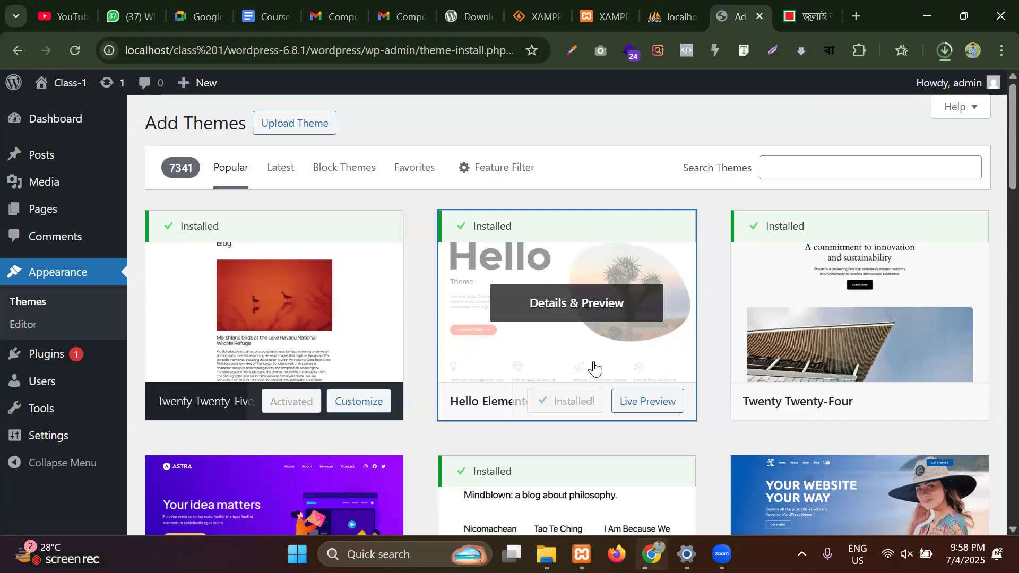
click(572, 399)
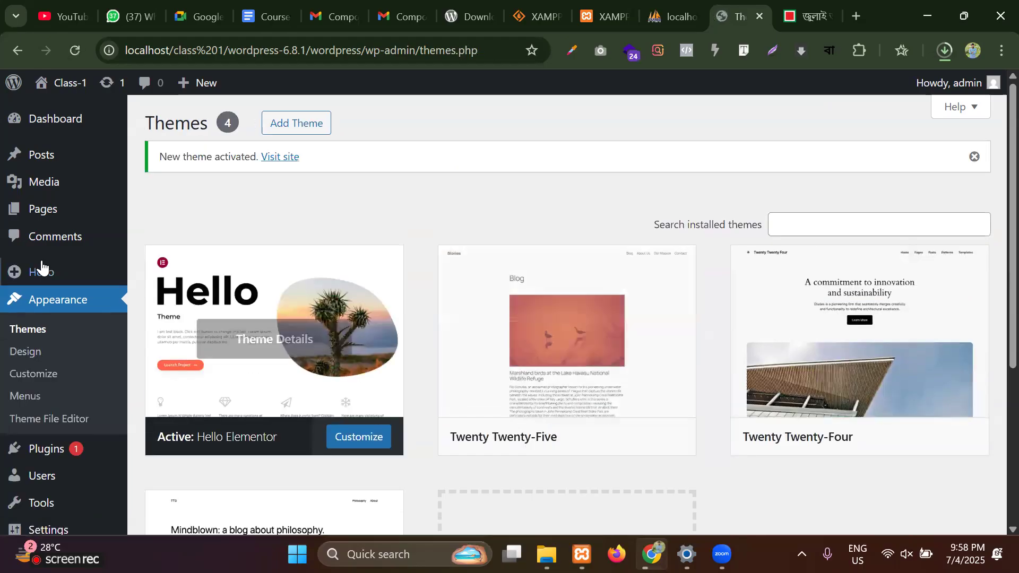
- Look at the Design section of the newly activated theme and return to the dashboard
scroll(44, 271, down, 1)
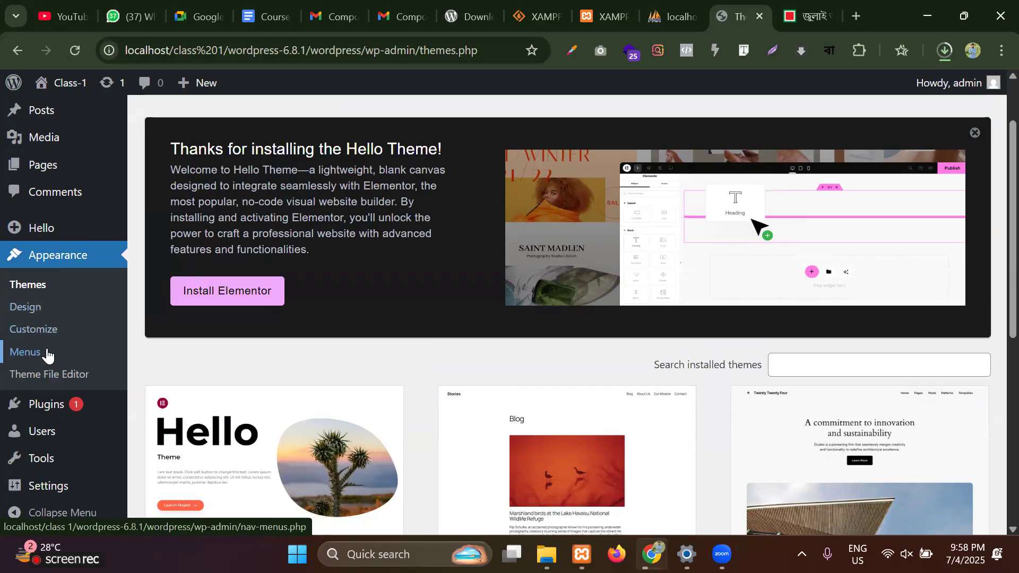
click(32, 313)
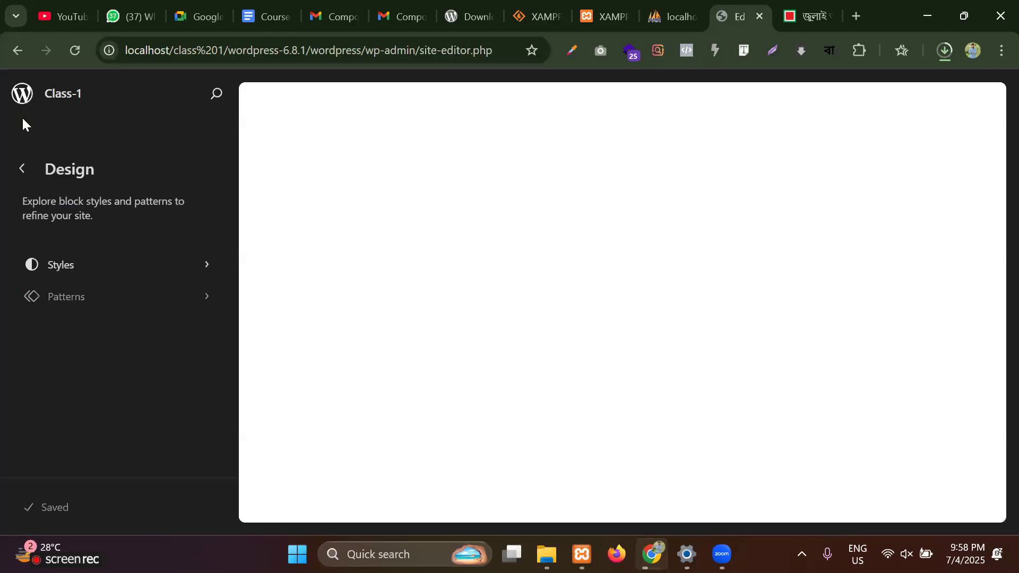
click(18, 50)
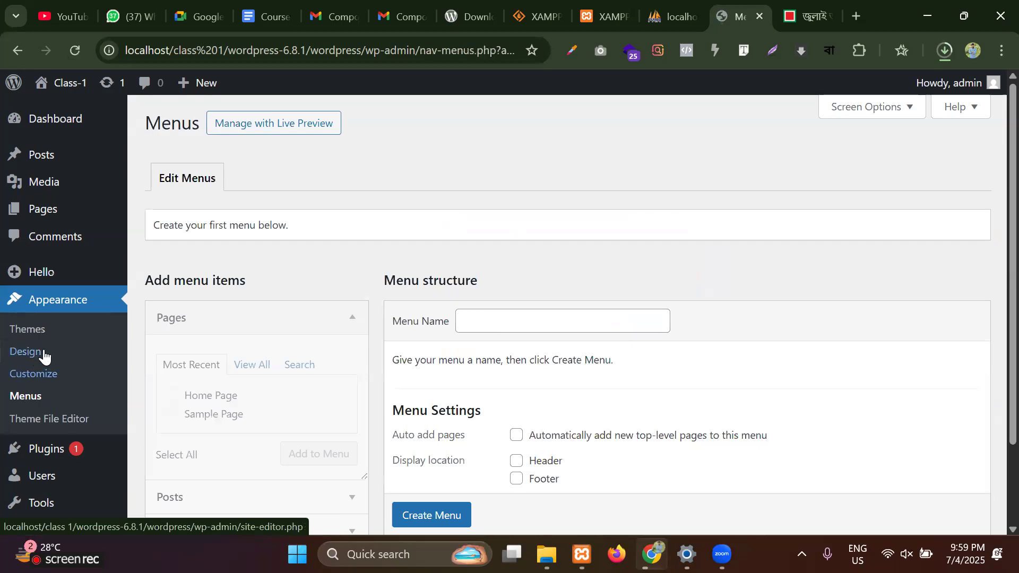
- Examine the Menus screen's available menu items, menu name field and display location settings
scroll(385, 370, down, 6)
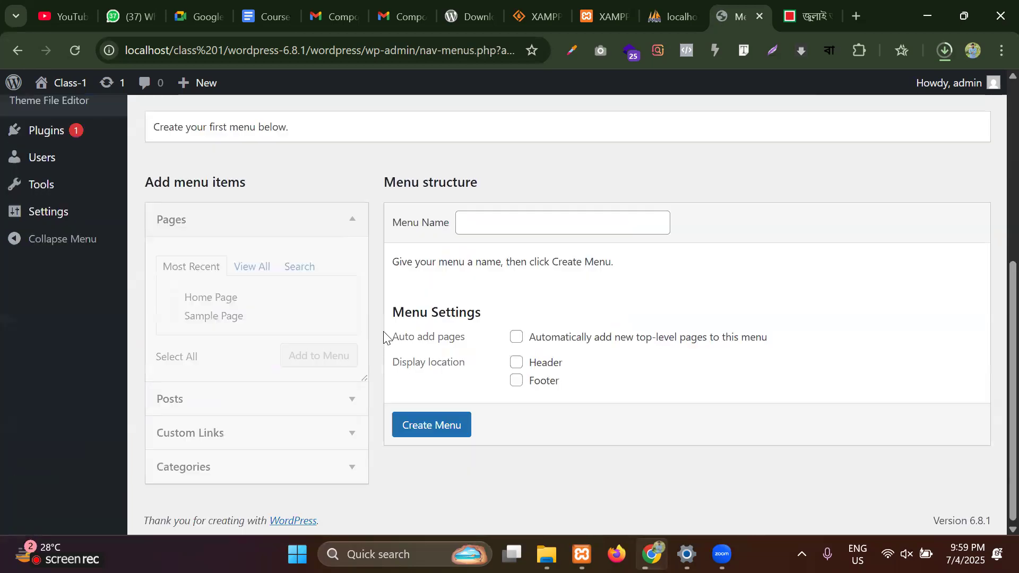
scroll(478, 231, up, 3)
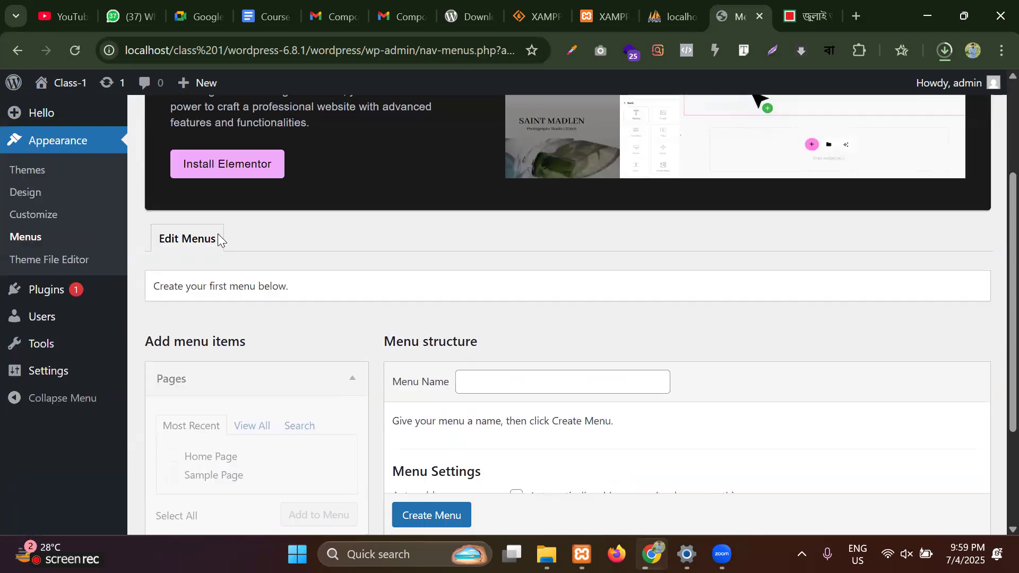
click(526, 386)
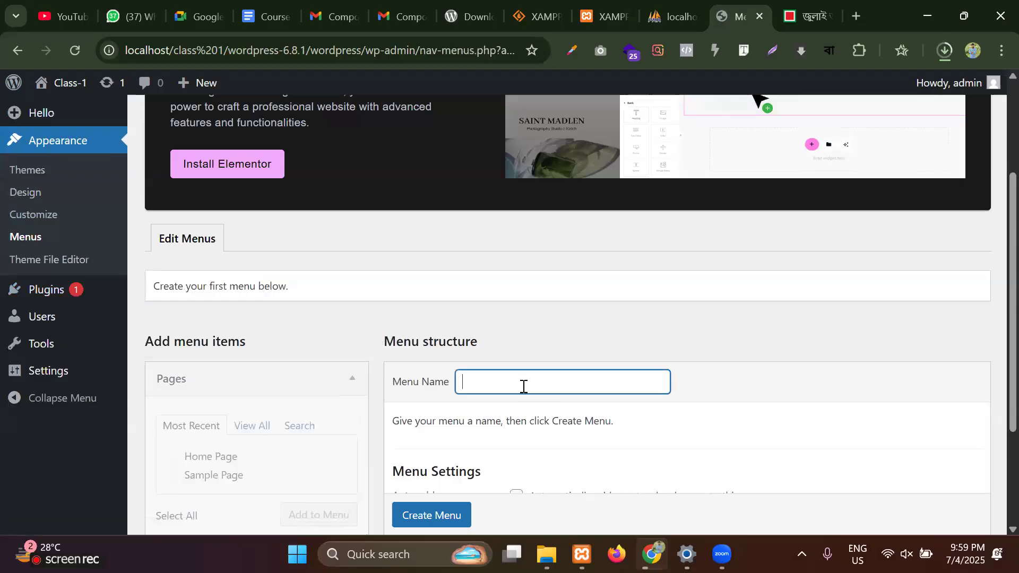
scroll(517, 387, down, 1)
scroll(139, 199, up, 1)
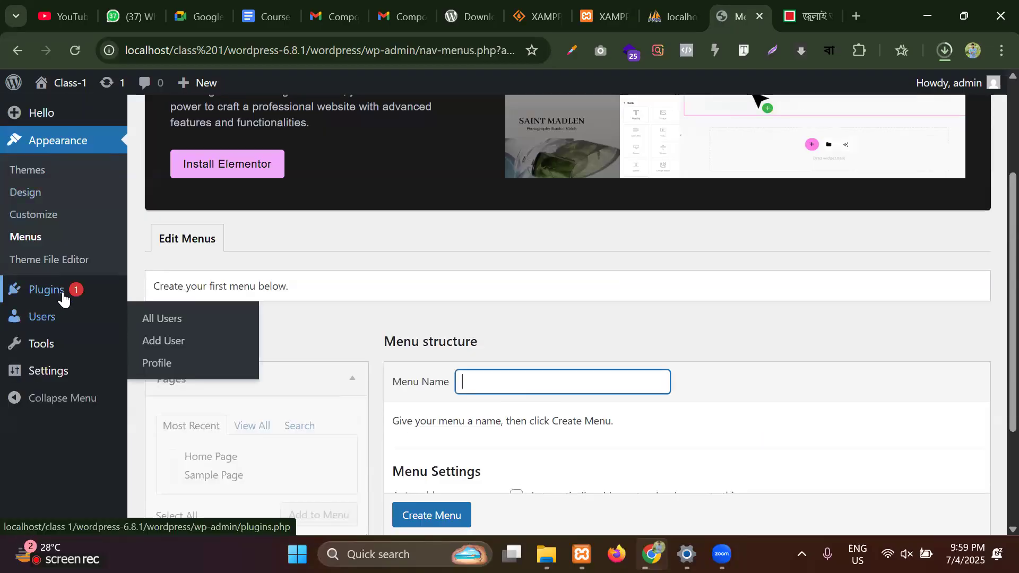
mouse_move(53, 289)
scroll(551, 356, down, 3)
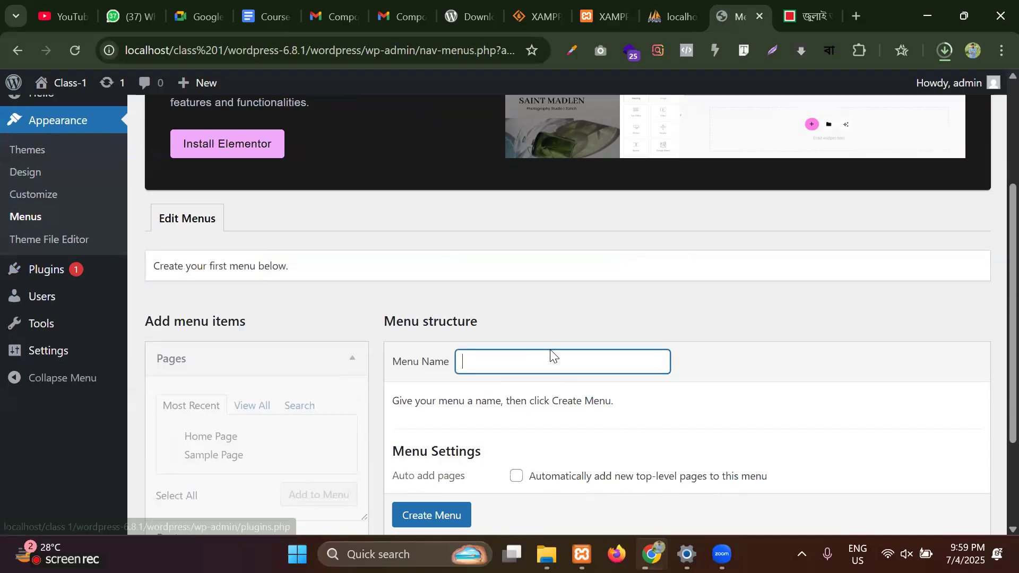
scroll(137, 200, up, 5)
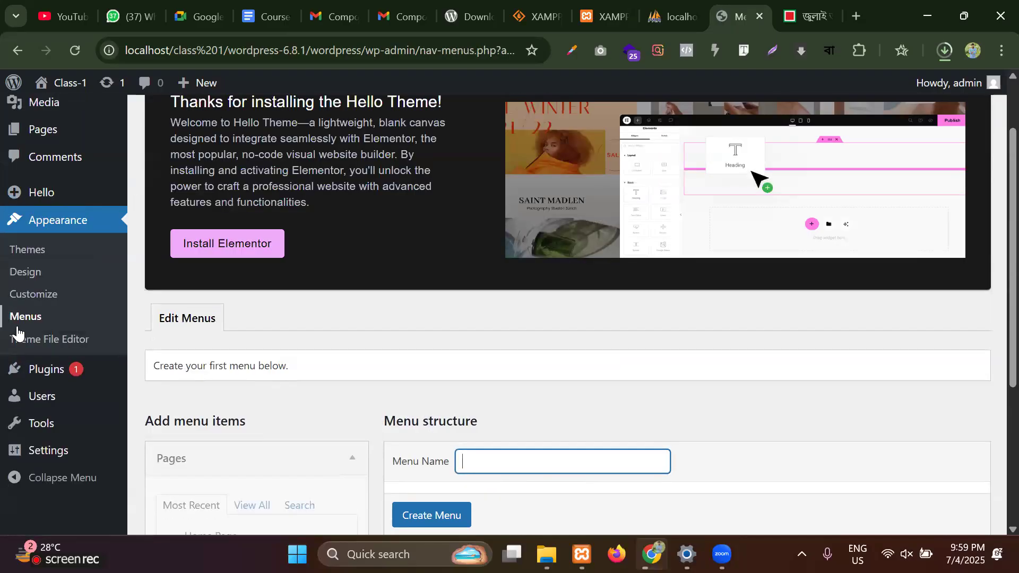
- Open the Theme File Editor, accept its direct-editing warning and dismiss the Hello Theme welcome banner
click(55, 345)
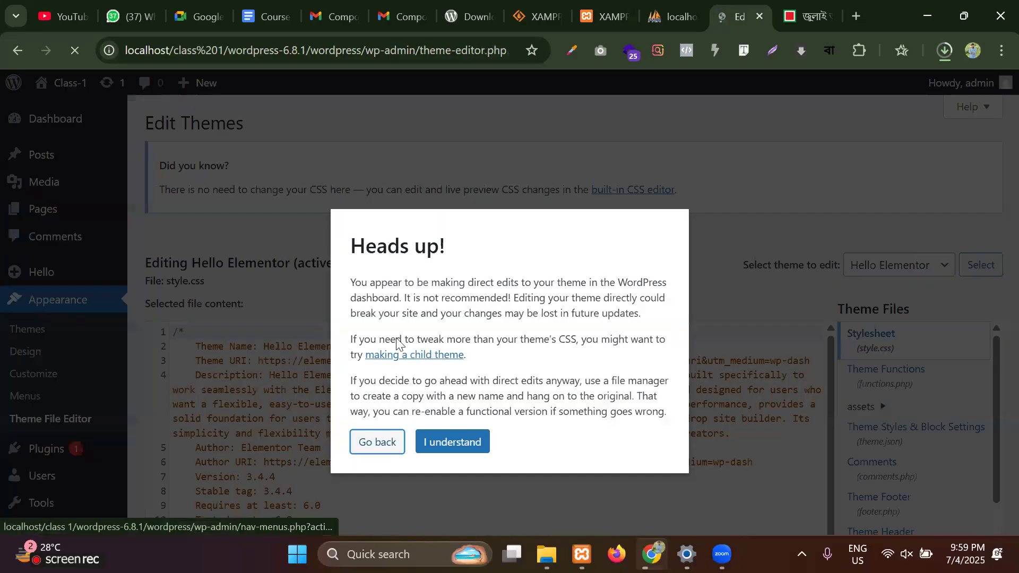
click(377, 444)
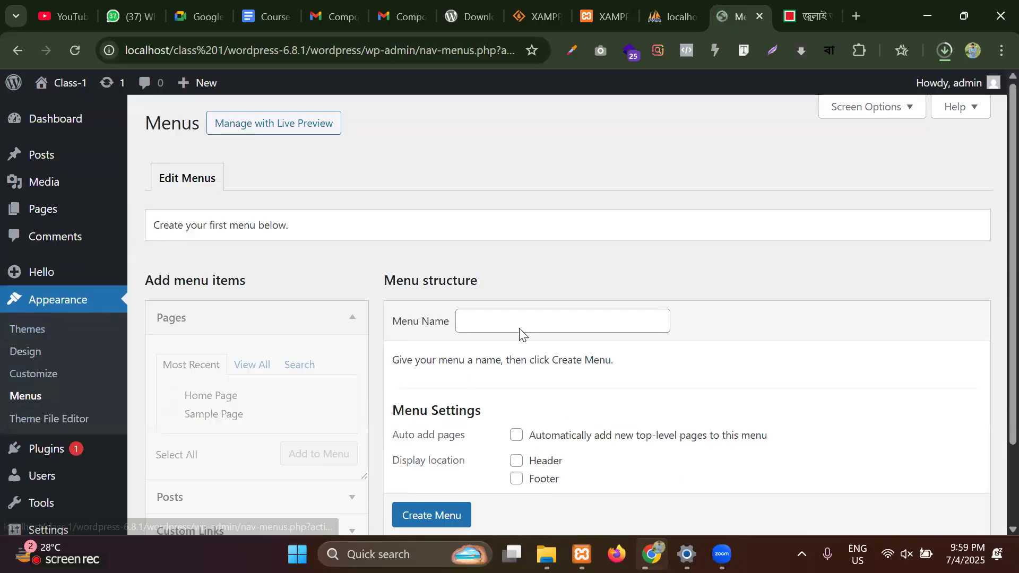
click(36, 424)
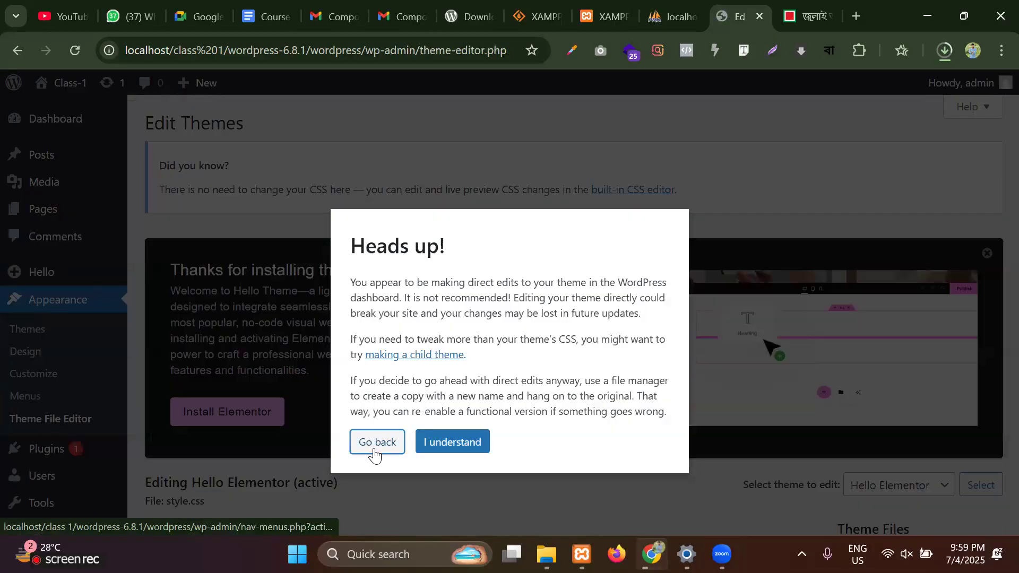
click(446, 443)
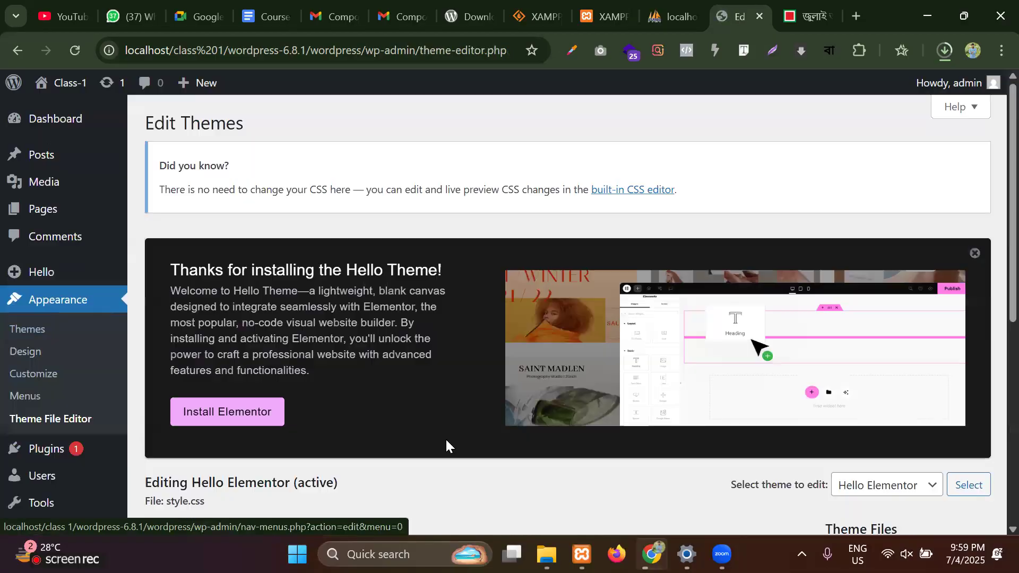
click(974, 253)
- Look through the code of Hello Elementor's style.css stylesheet, highlighting the lines from Description to Stable tag
scroll(497, 295, down, 3)
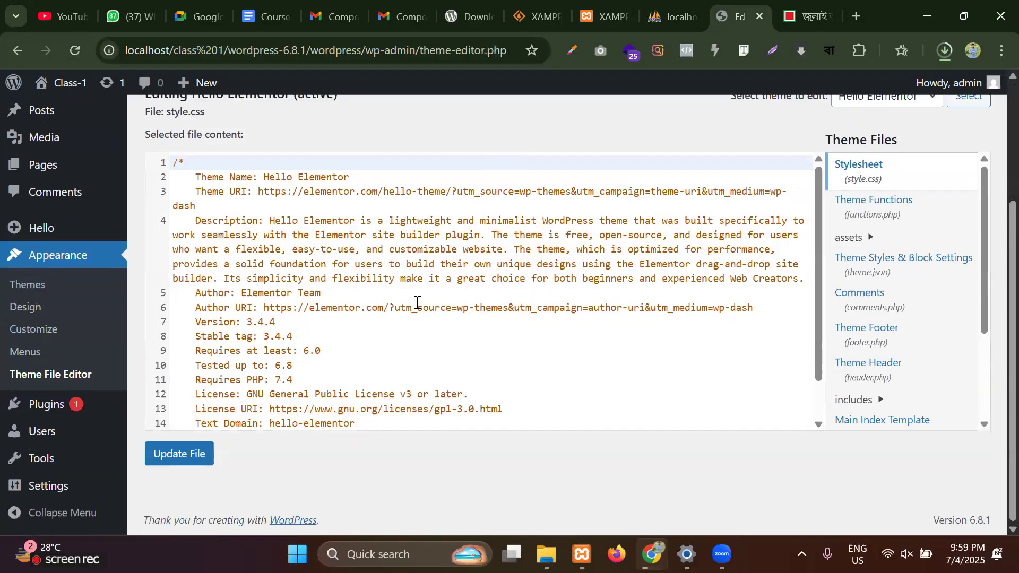
click(336, 322)
scroll(337, 335, down, 1)
scroll(801, 241, up, 1)
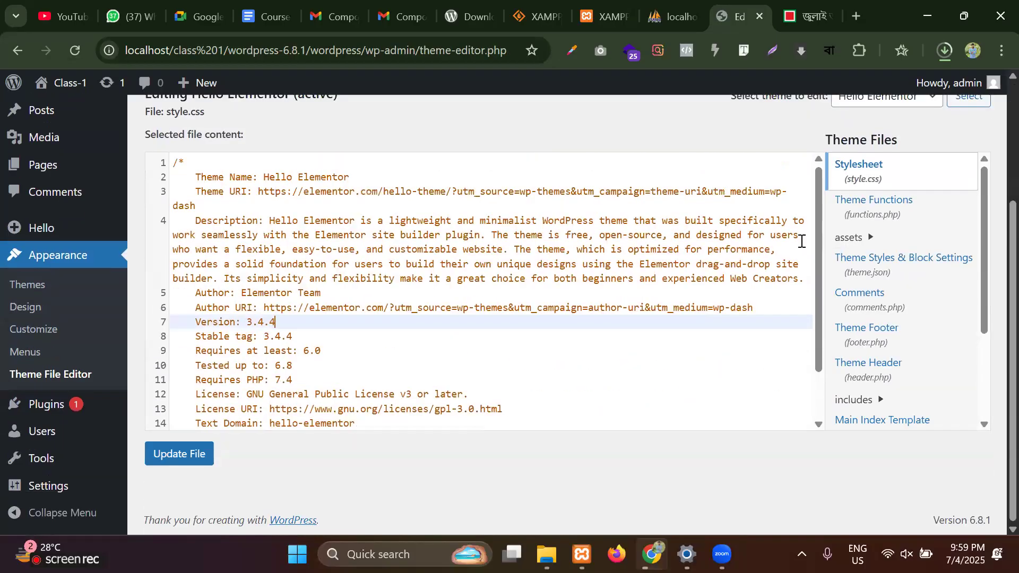
scroll(279, 299, up, 2)
scroll(279, 299, down, 2)
drag(253, 231, 397, 353)
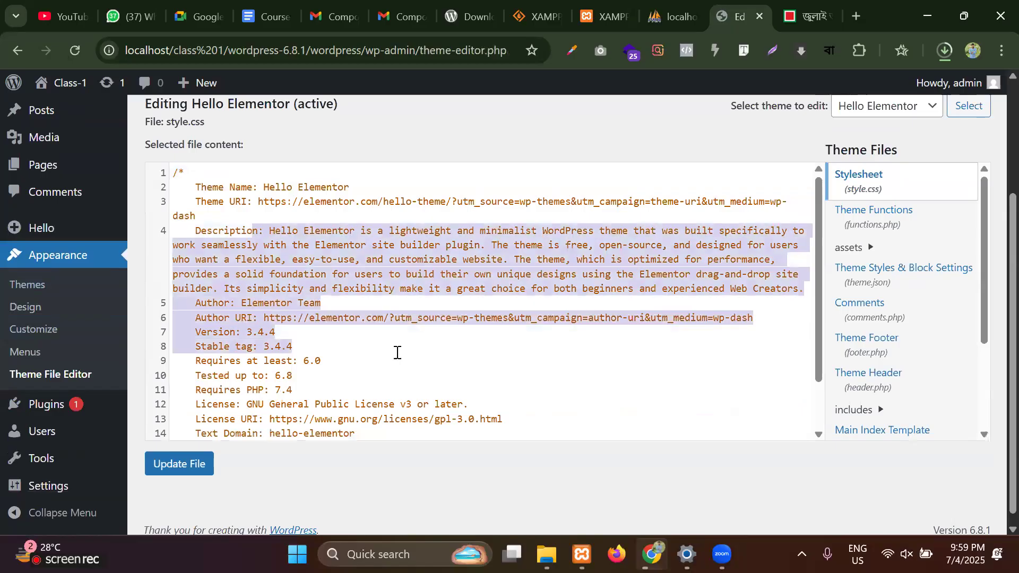
- Open the theme's header.php, read through its code and expand the assets folder among the theme files
scroll(897, 270, down, 1)
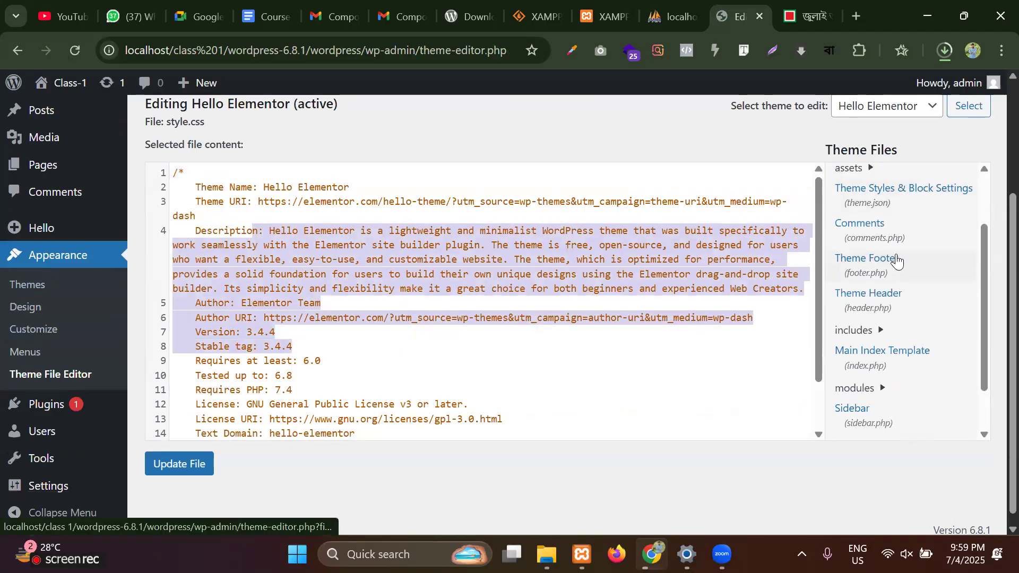
click(876, 301)
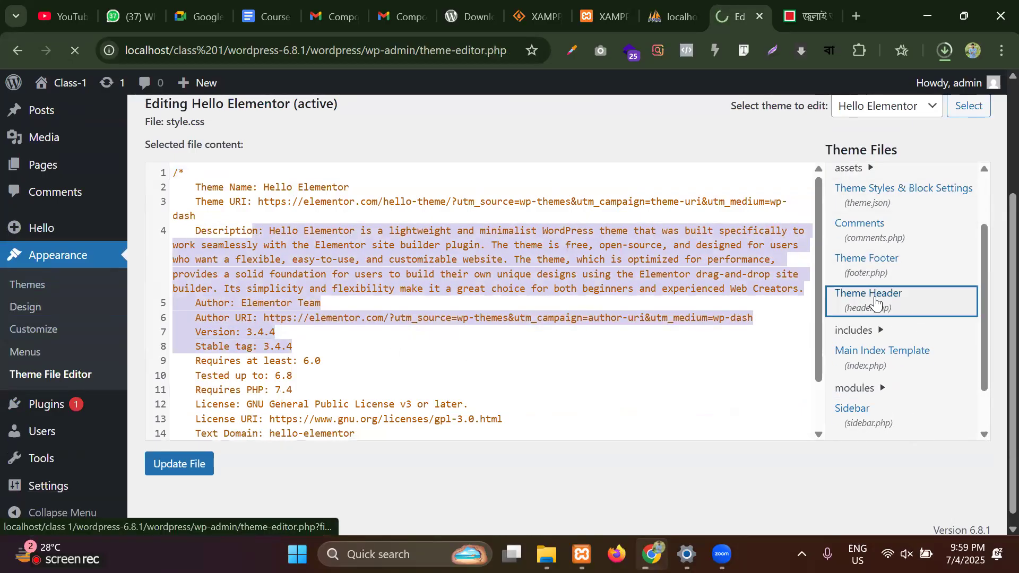
scroll(391, 325, down, 5)
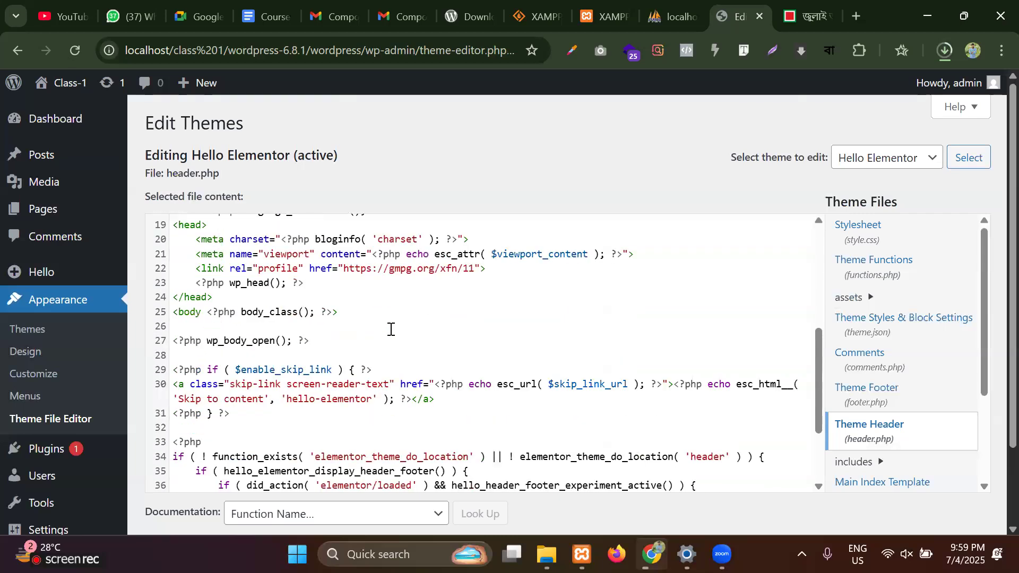
scroll(391, 330, down, 2)
scroll(391, 329, up, 8)
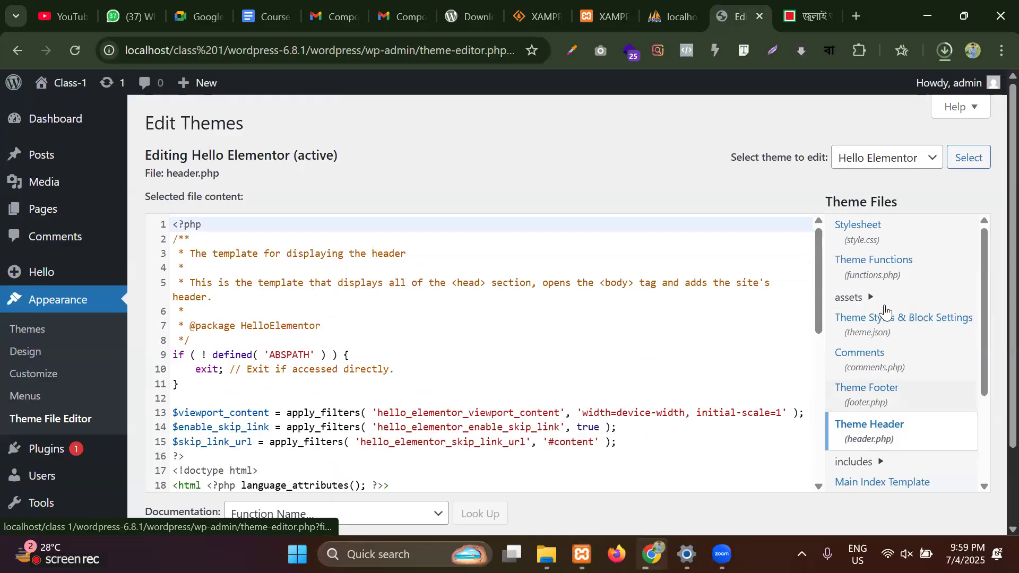
click(871, 298)
- Open the list of installed plugins
scroll(74, 366, down, 2)
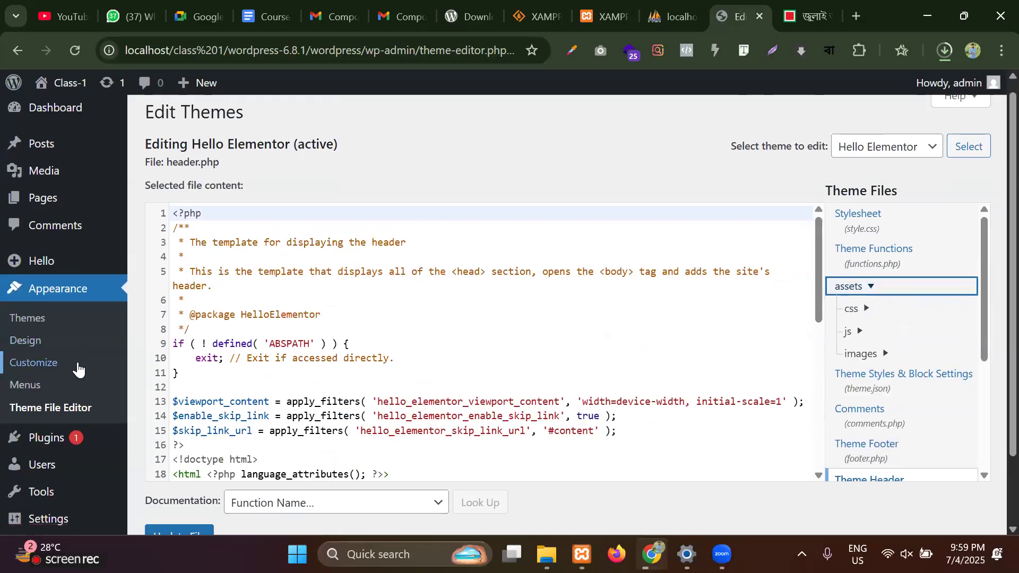
mouse_move(51, 405)
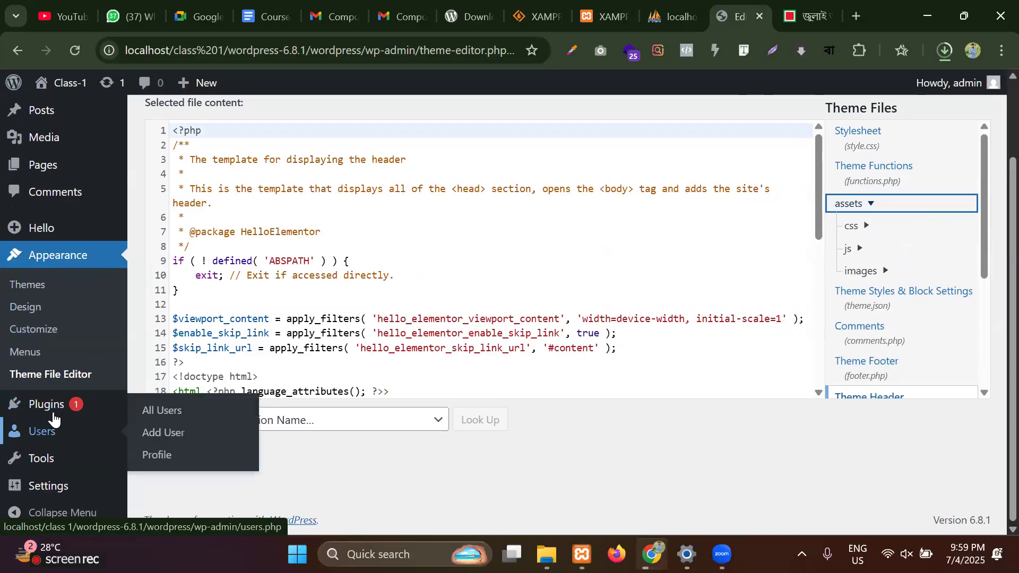
click(51, 406)
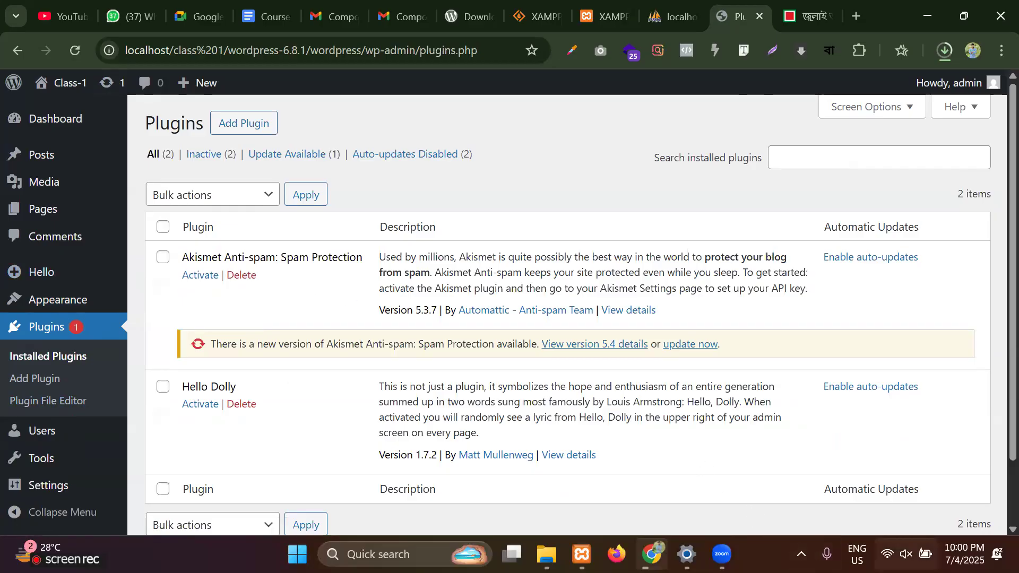
click(801, 554)
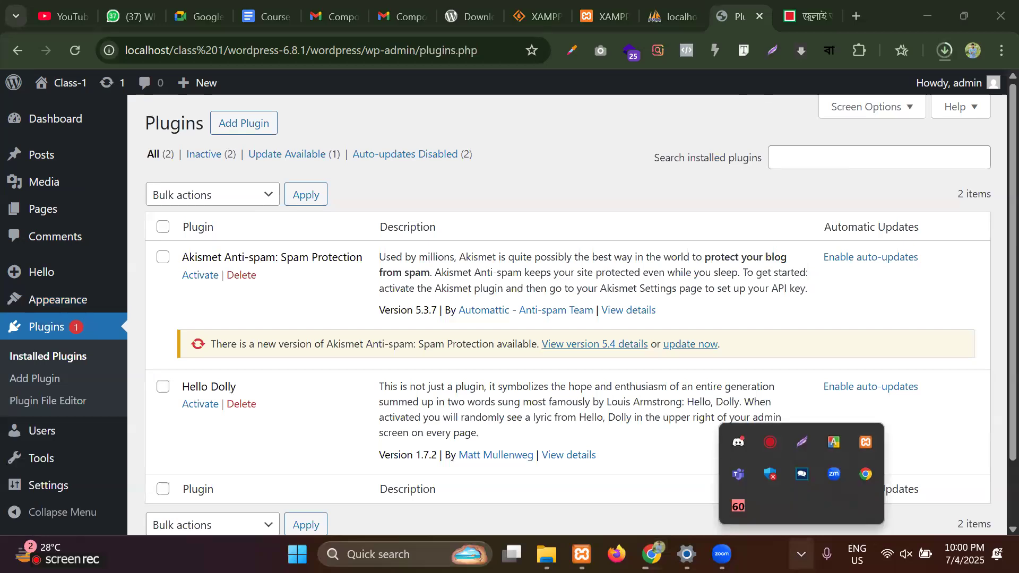
click(435, 546)
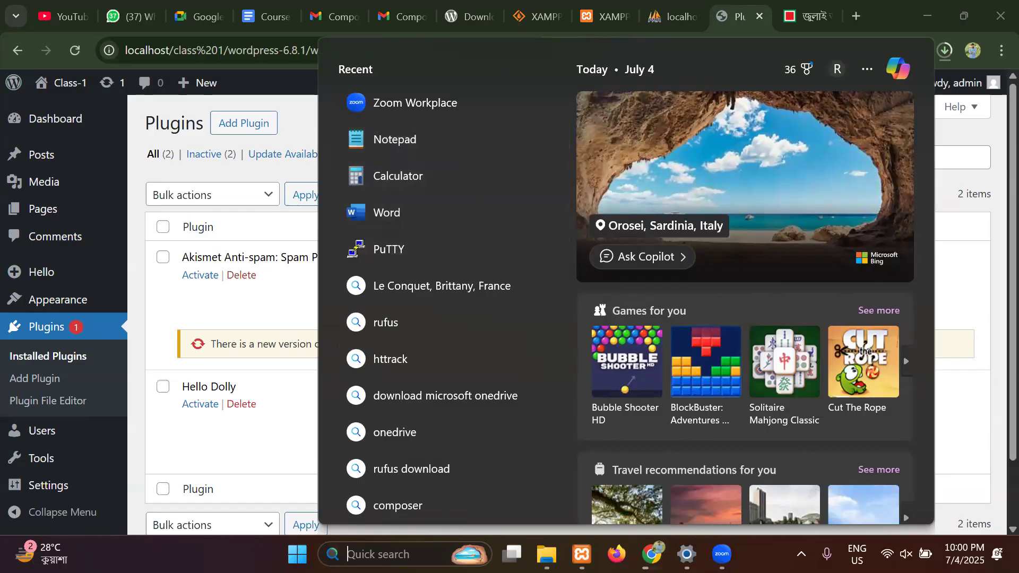
text(paint)
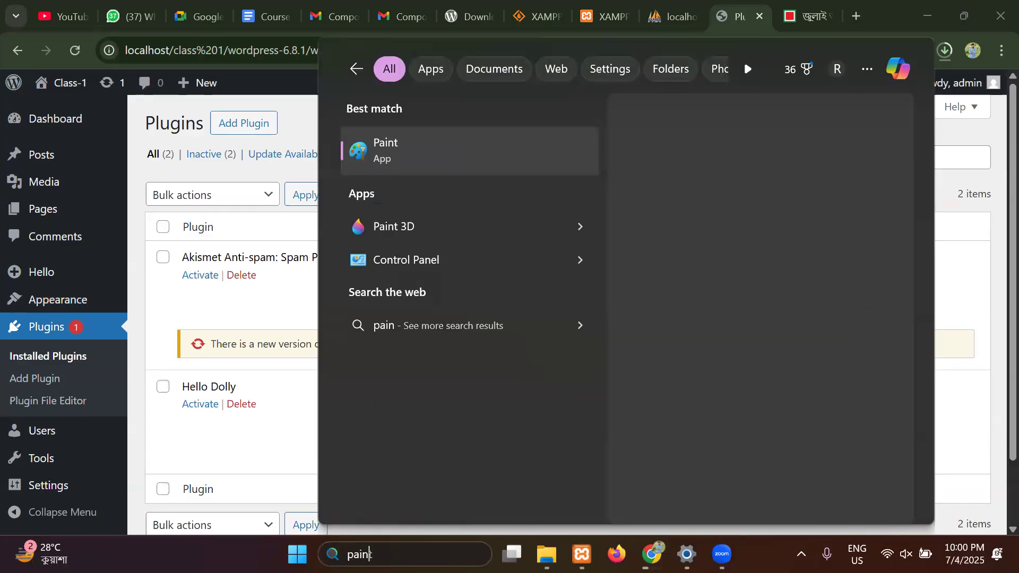
click(405, 150)
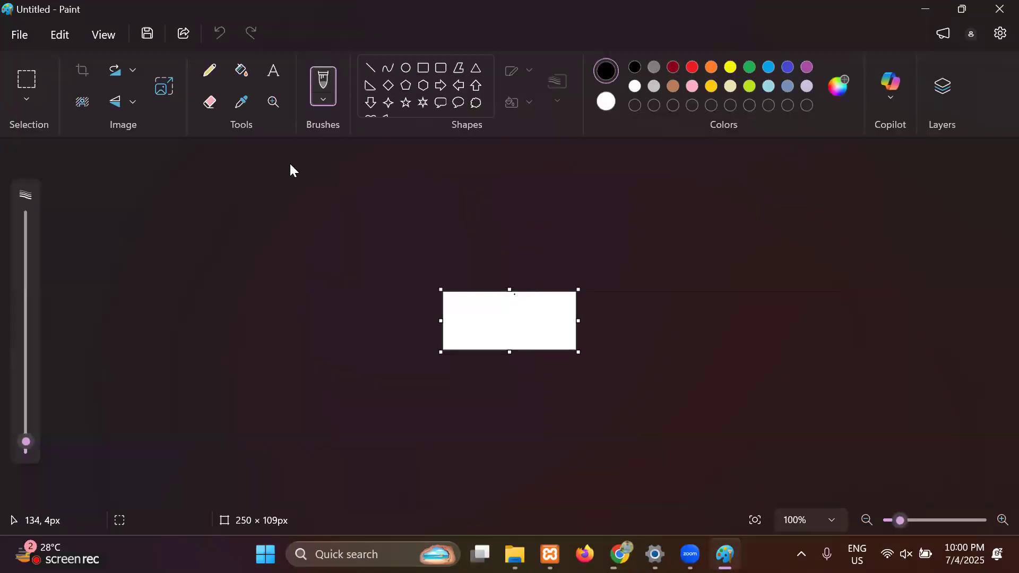
click(160, 89)
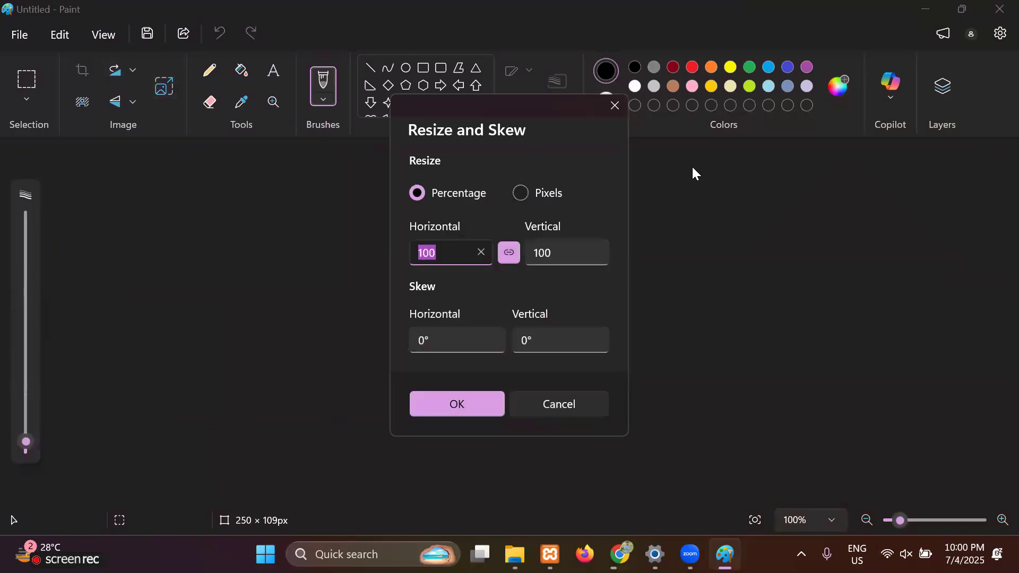
key(Escape)
click(997, 10)
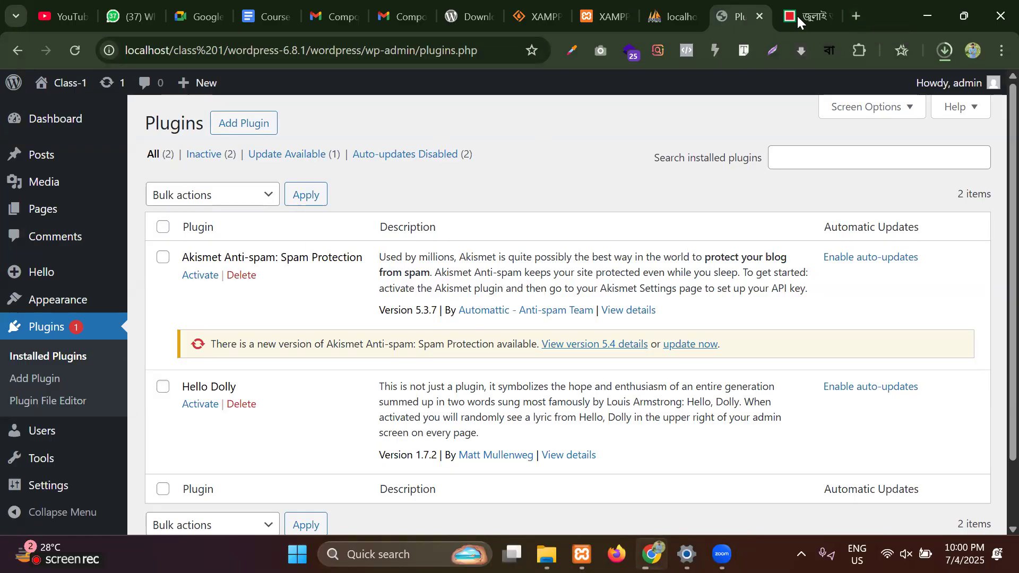
- Search Google in a new browser tab for "page builder plugin wordpress" and skim the results
click(857, 17)
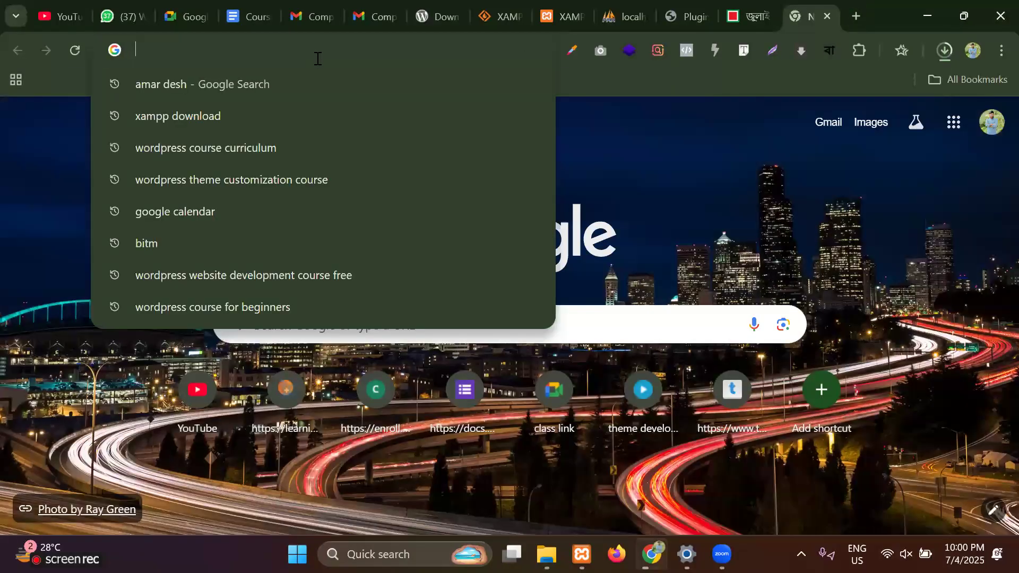
text(page)
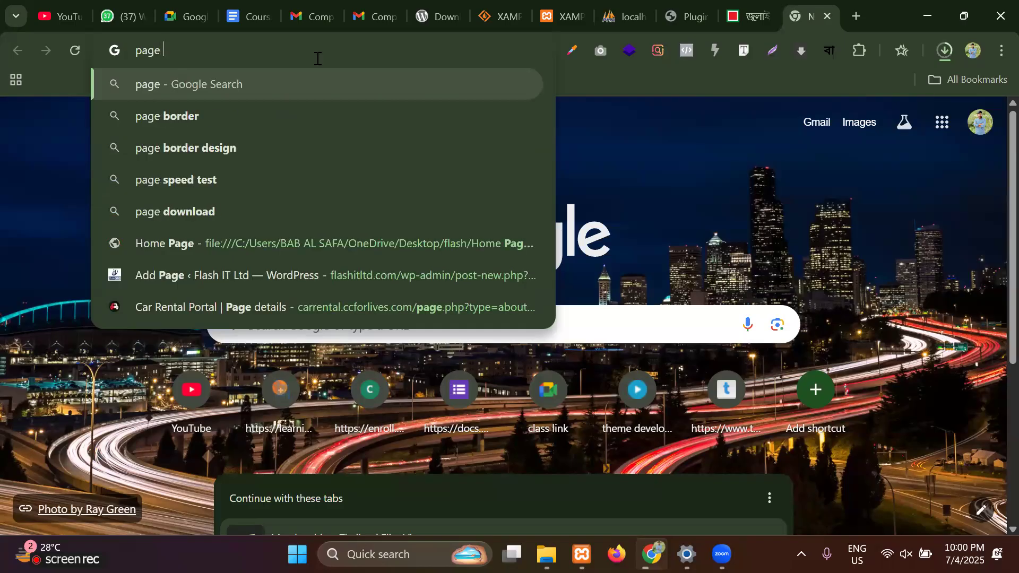
text(bui)
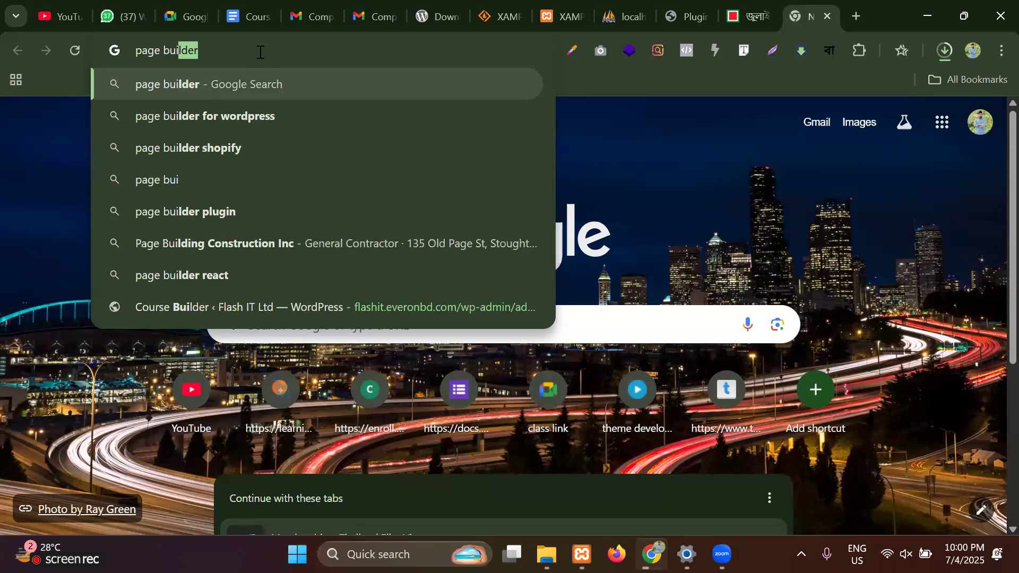
text(lder plugin)
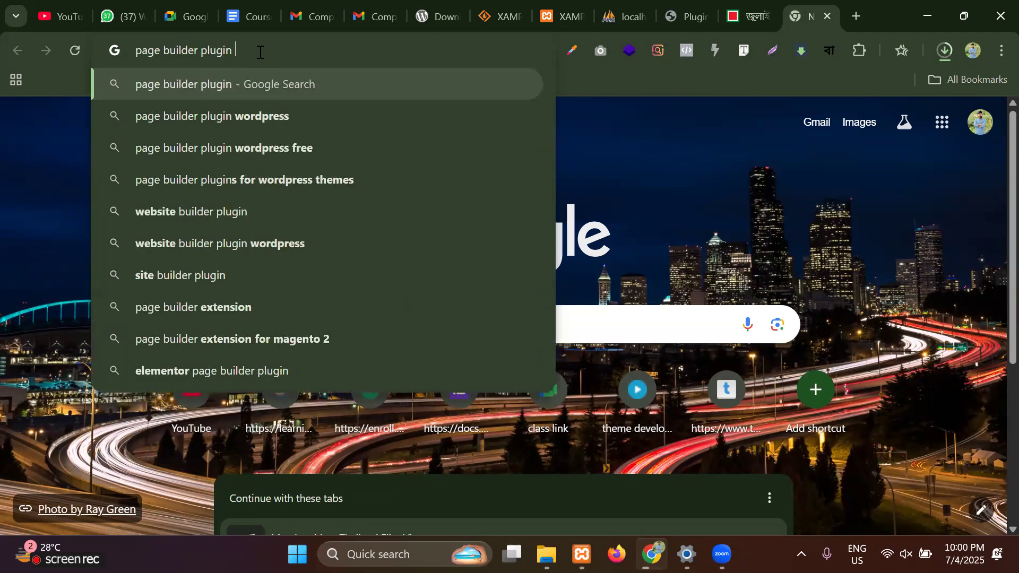
key(Down)
click(196, 125)
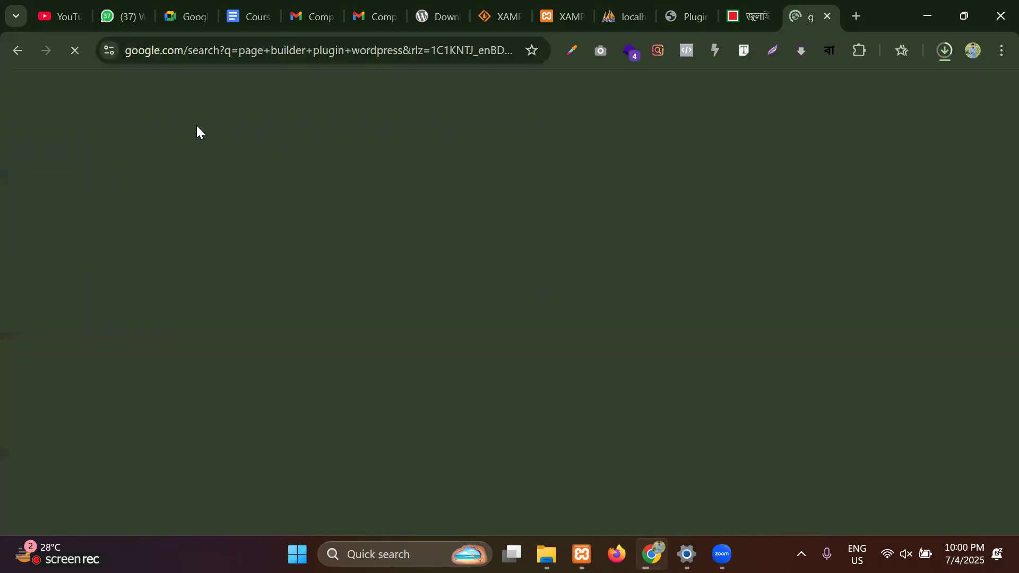
scroll(196, 205, down, 1)
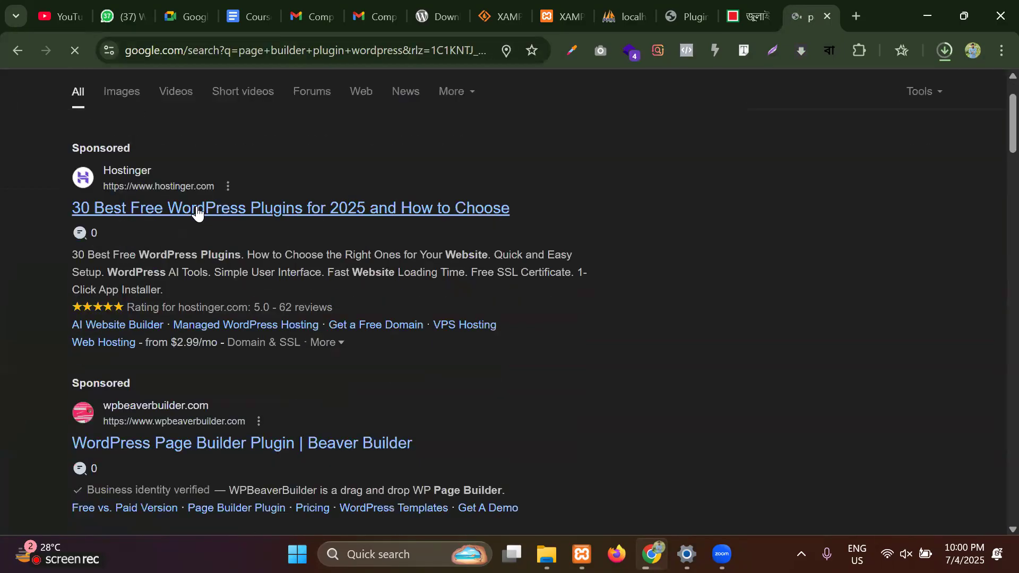
scroll(196, 211, down, 5)
scroll(201, 234, down, 4)
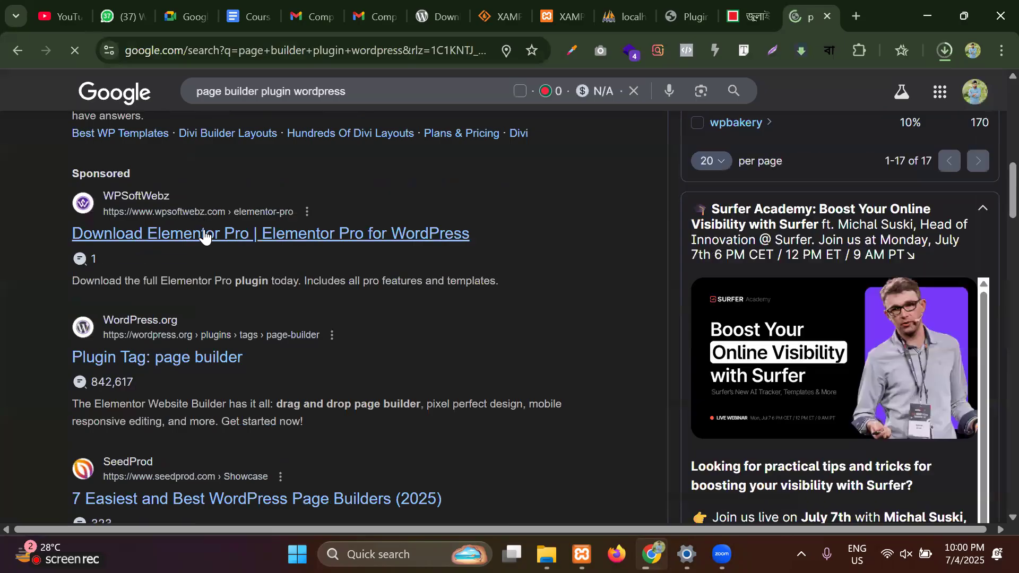
scroll(203, 249, up, 10)
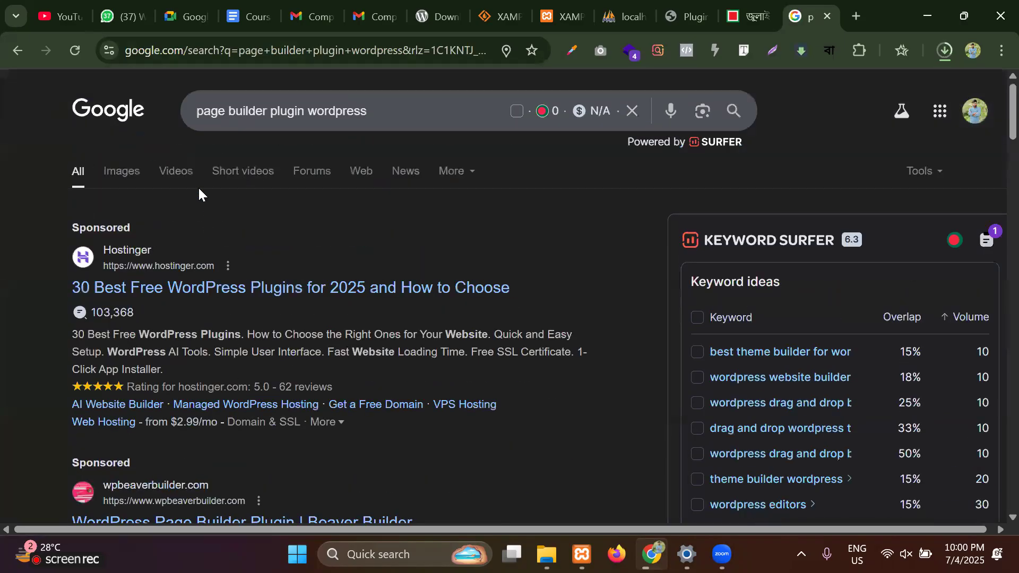
- Refine the search to "top page builder plugin wordpress", read the AI Overview, and return to the site's Plugins page
click(198, 112)
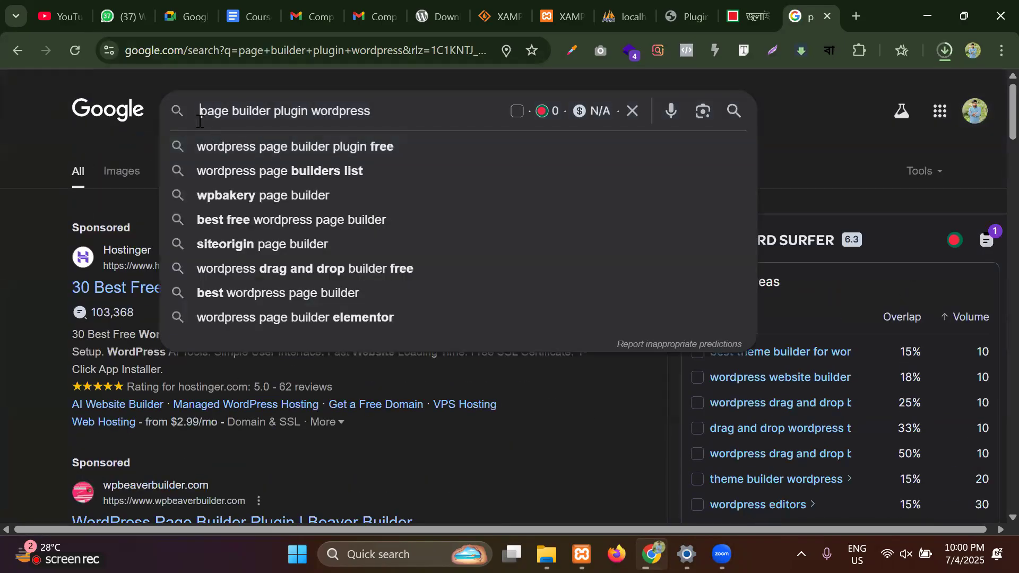
text(top)
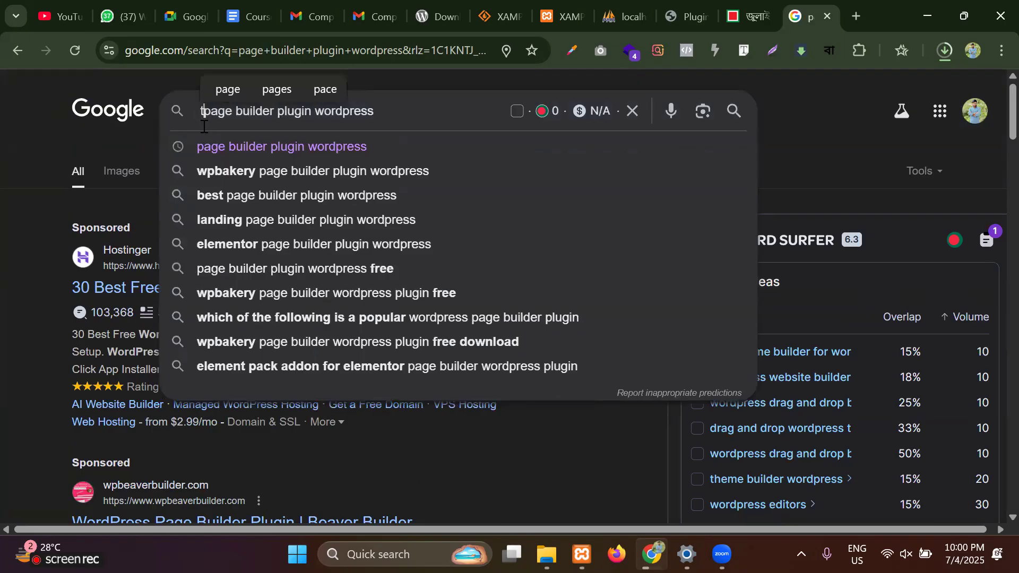
key(Return)
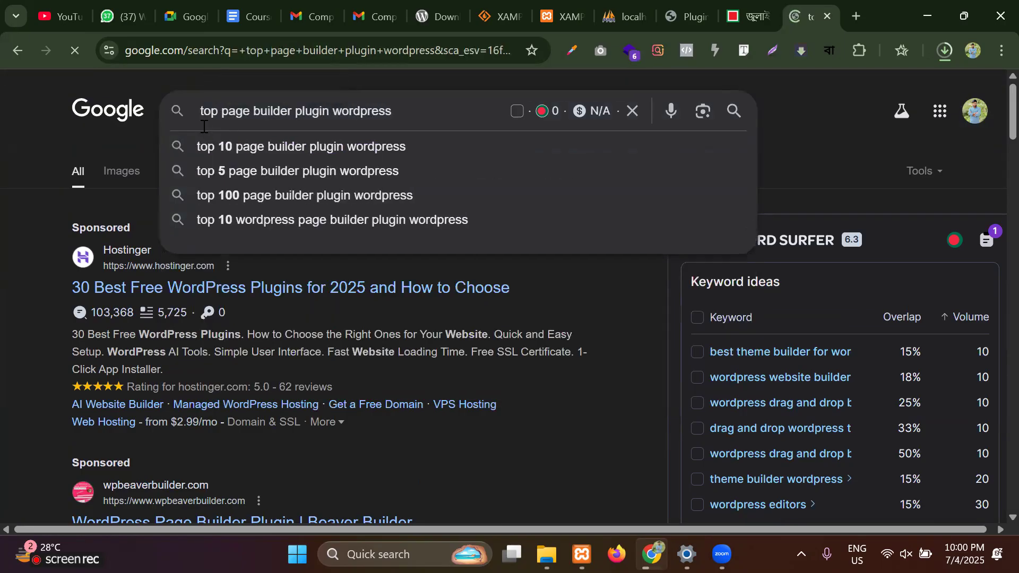
scroll(193, 219, down, 9)
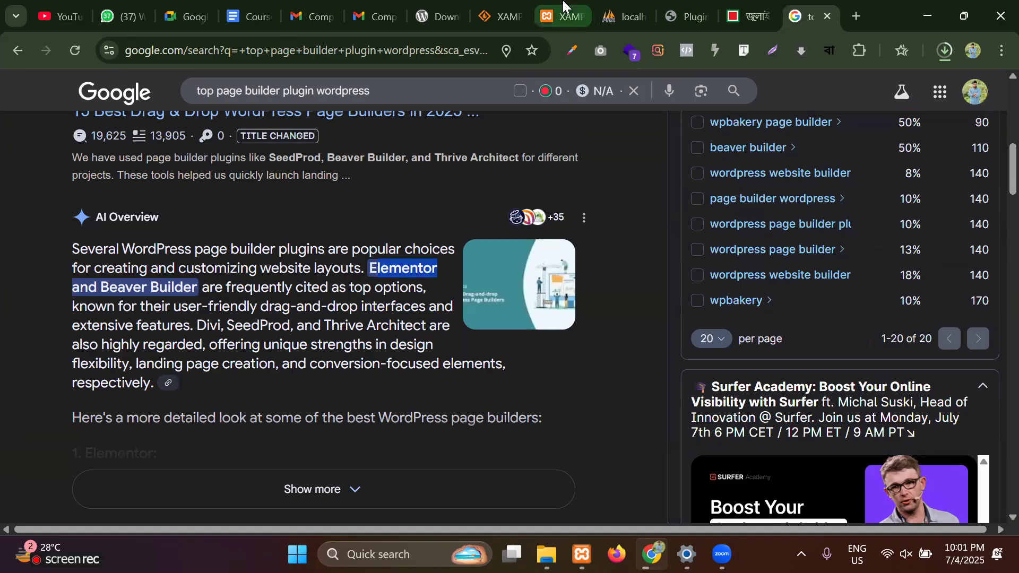
click(686, 16)
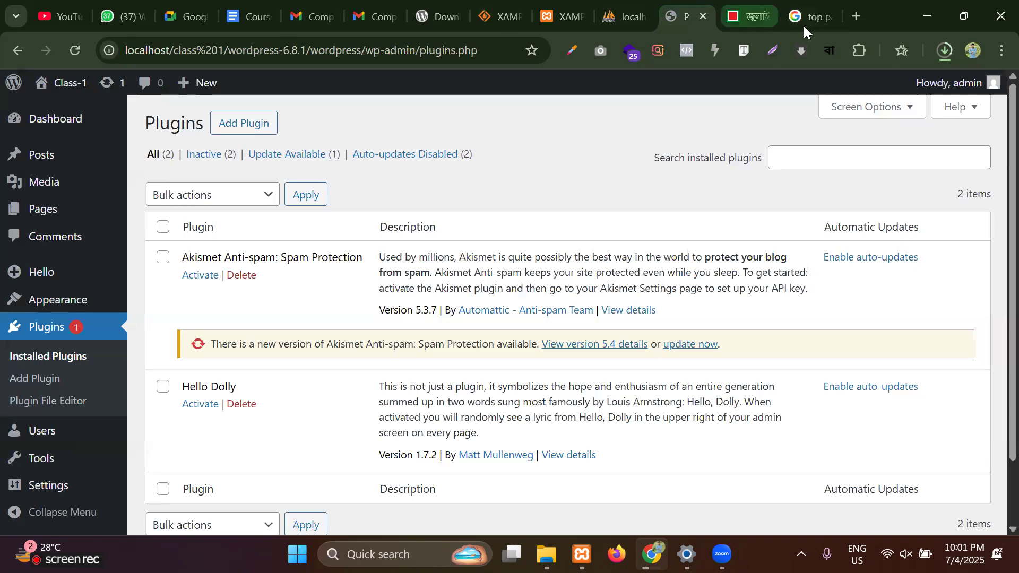
- Open thaimedics.com in a new browser tab and look through its home page as an example website
key(ctrl+t)
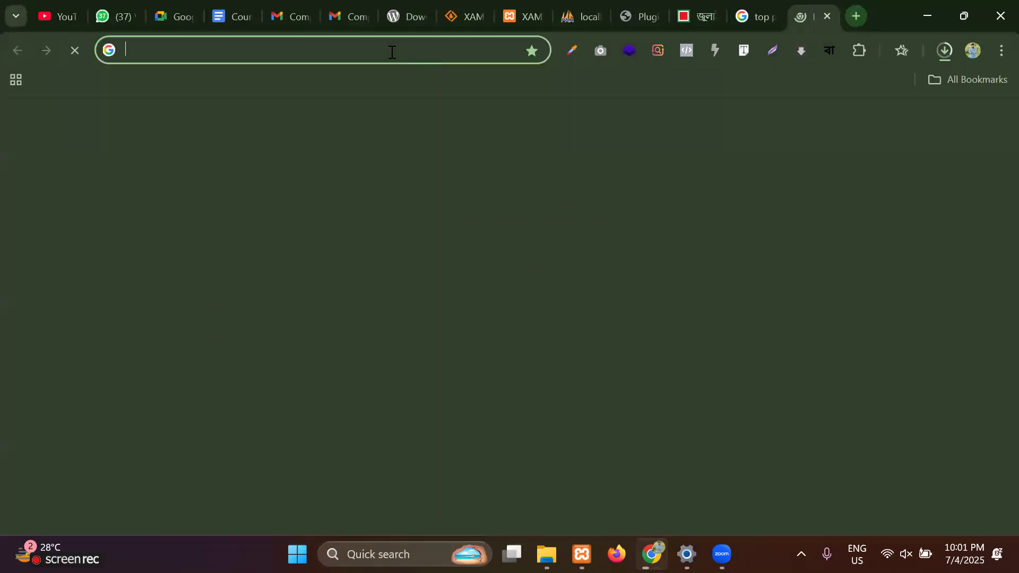
click(391, 51)
text(th)
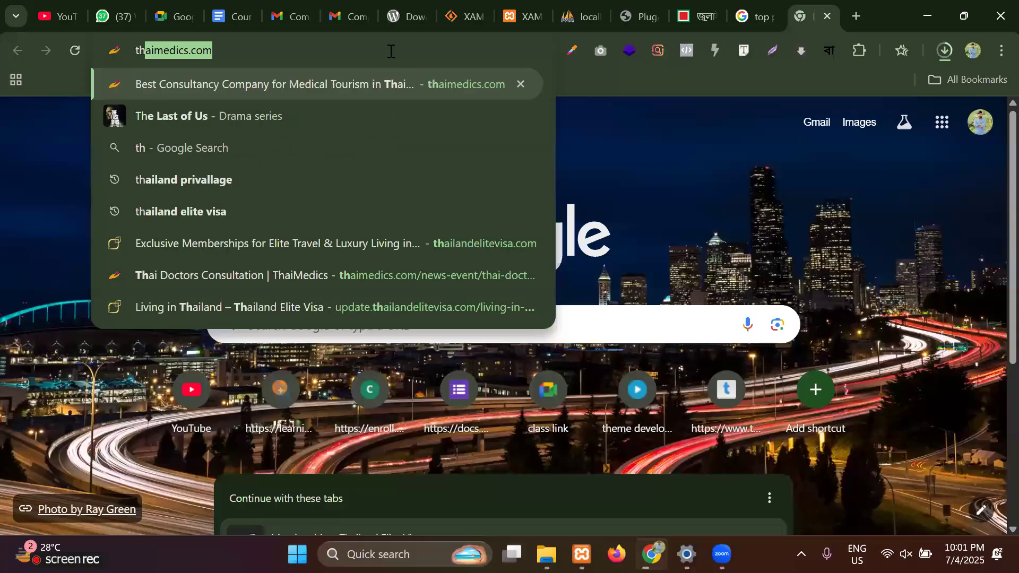
key(Return)
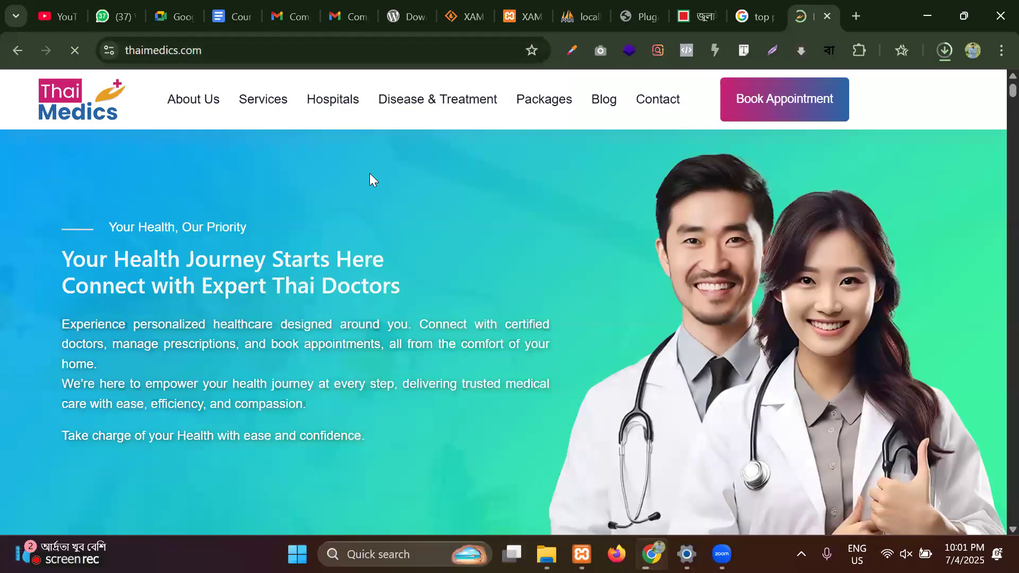
scroll(317, 270, down, 4)
scroll(301, 252, down, 5)
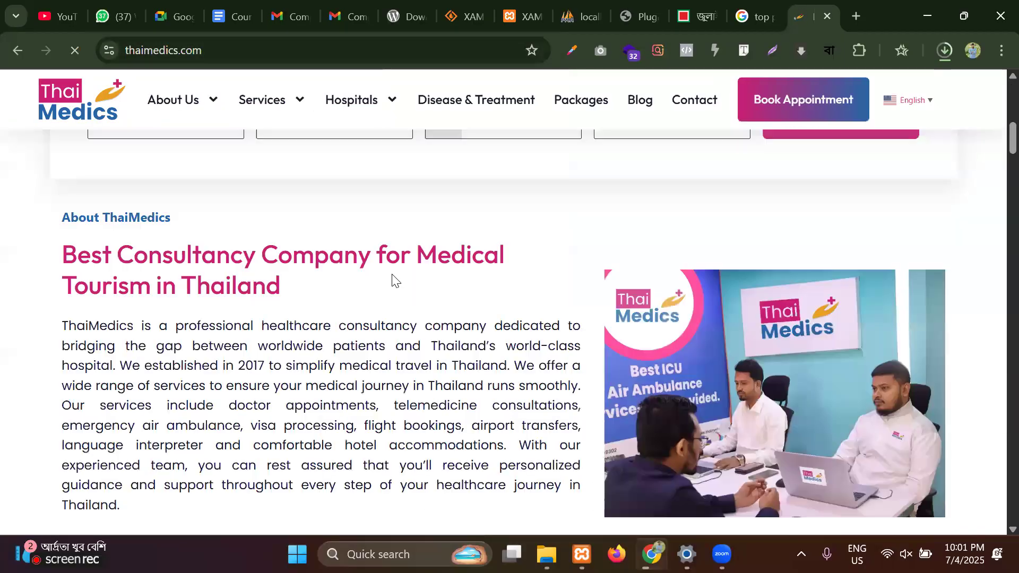
scroll(364, 257, down, 8)
scroll(374, 260, down, 10)
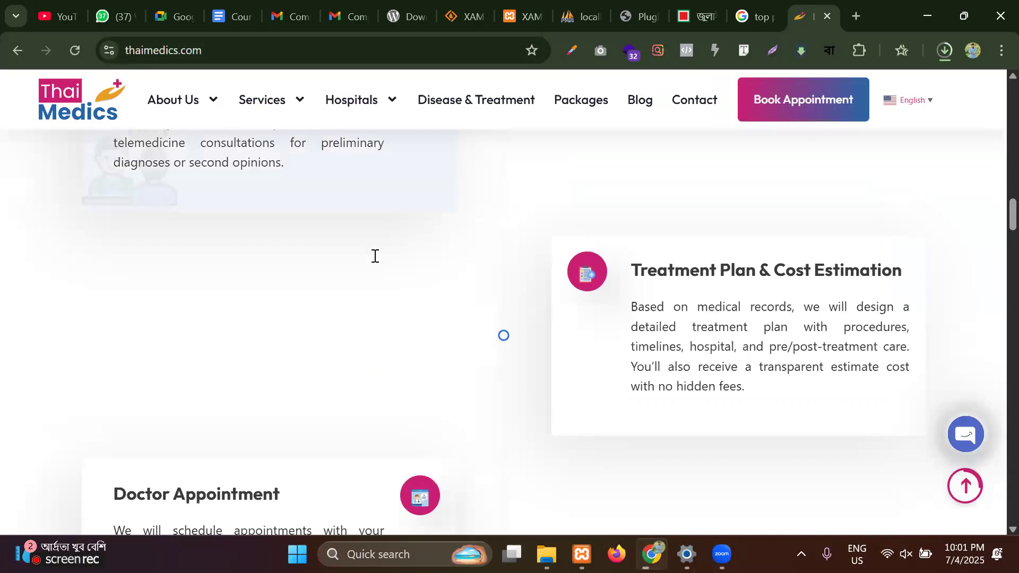
scroll(817, 225, down, 6)
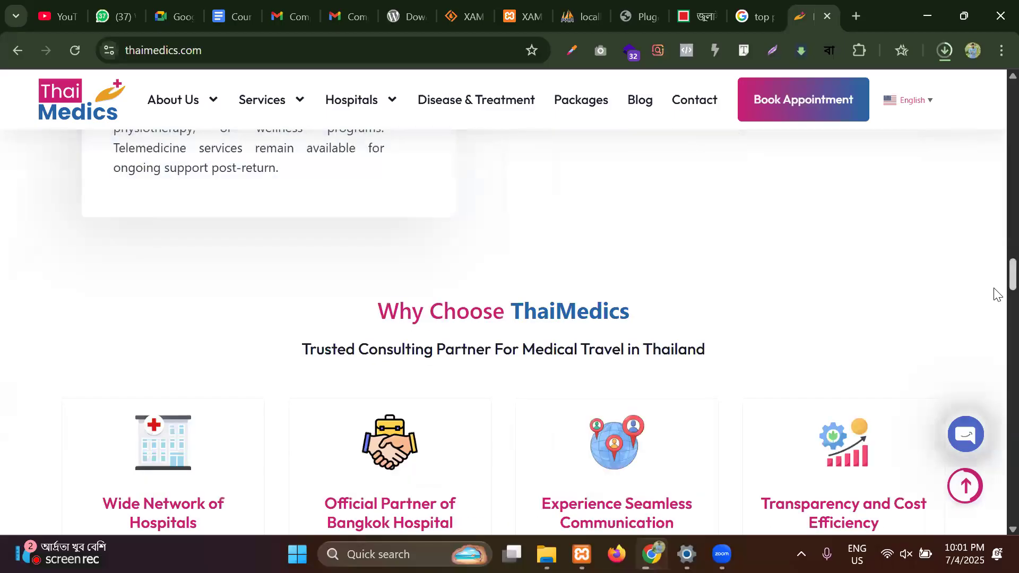
scroll(997, 291, down, 15)
key(Home)
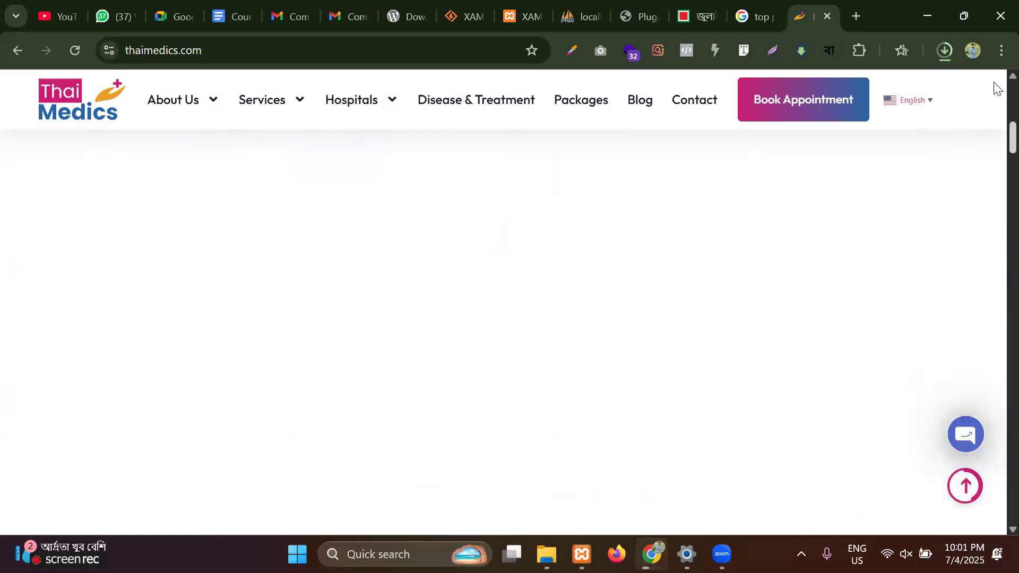
- Examine the ThaiMedics site's About Us submenu, return to its home page through the logo, and review the page sections
mouse_move(207, 100)
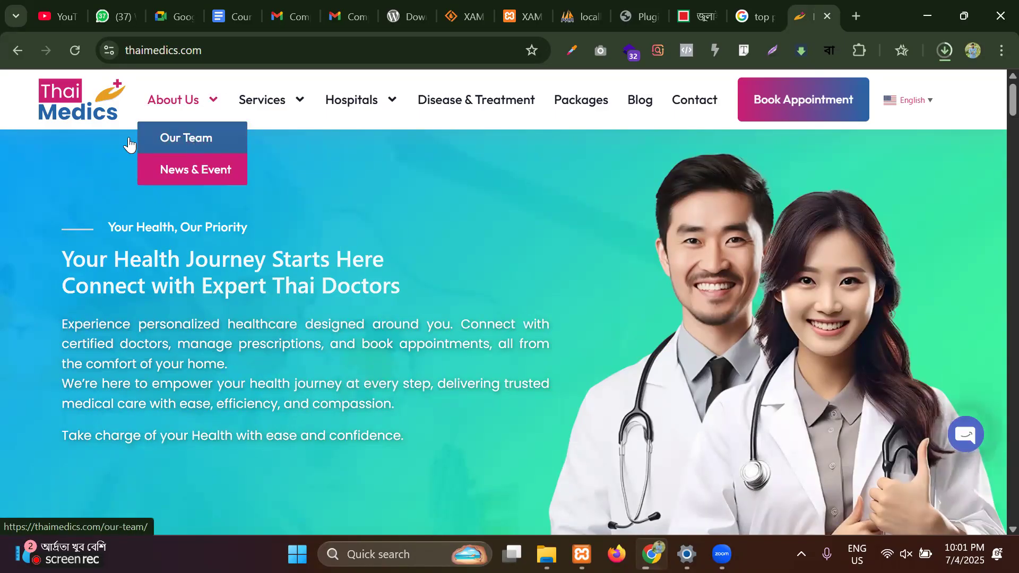
click(86, 102)
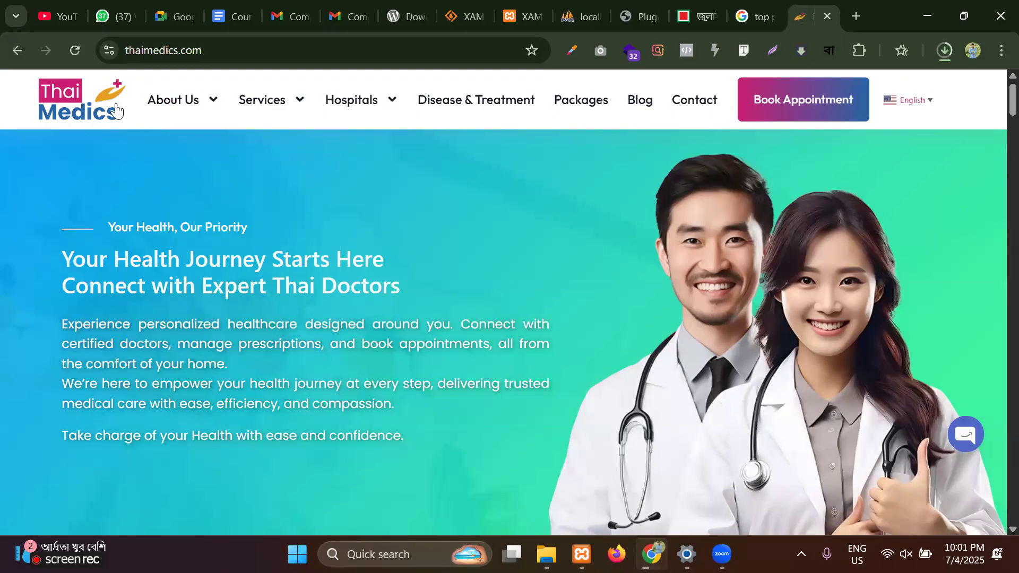
scroll(455, 223, down, 8)
scroll(992, 200, down, 15)
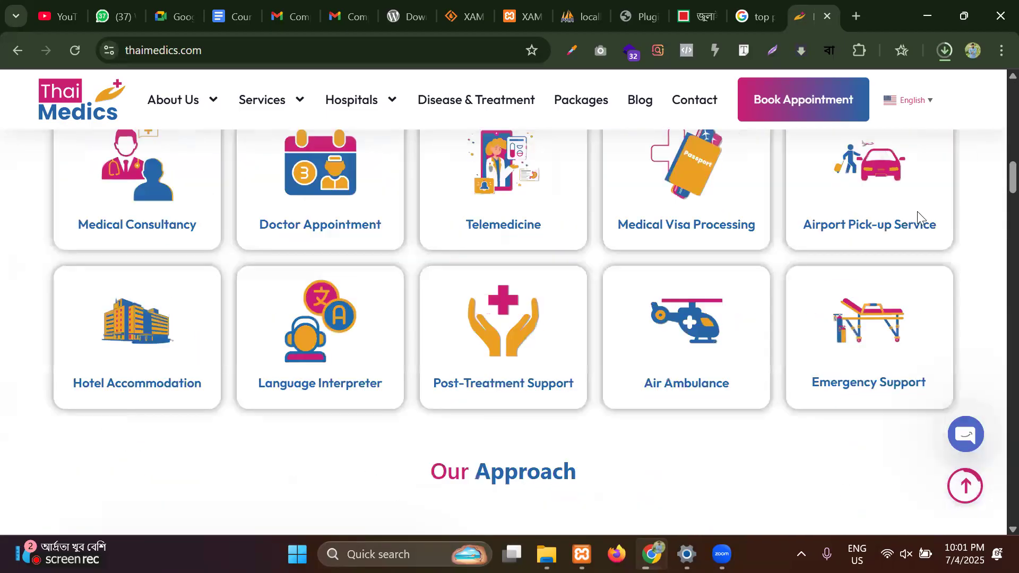
scroll(994, 230, down, 10)
scroll(994, 523, down, 5)
scroll(992, 321, up, 20)
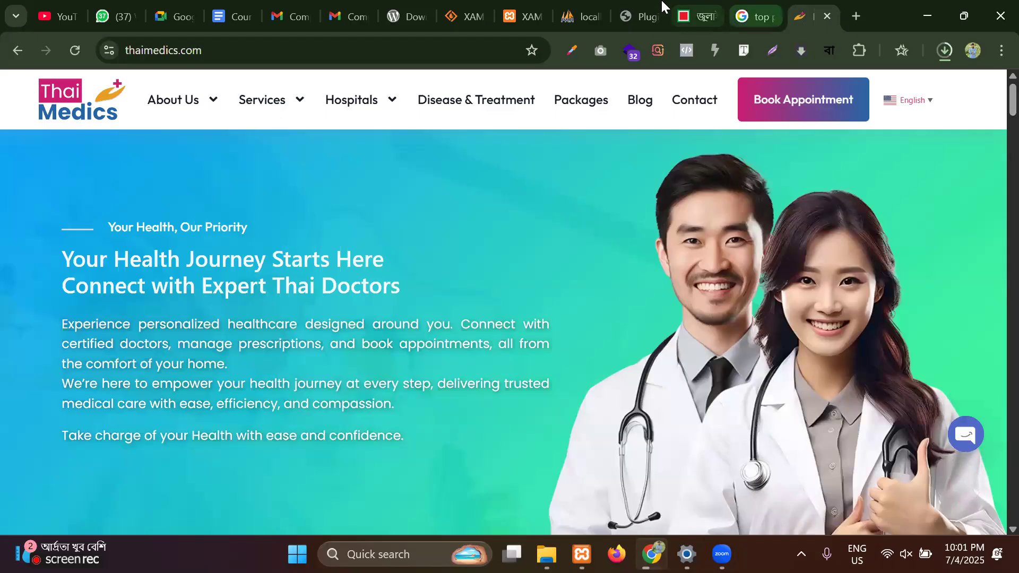
- Return to the Class-1 dashboard, open the Add Plugins page and browse the featured plugins
click(621, 13)
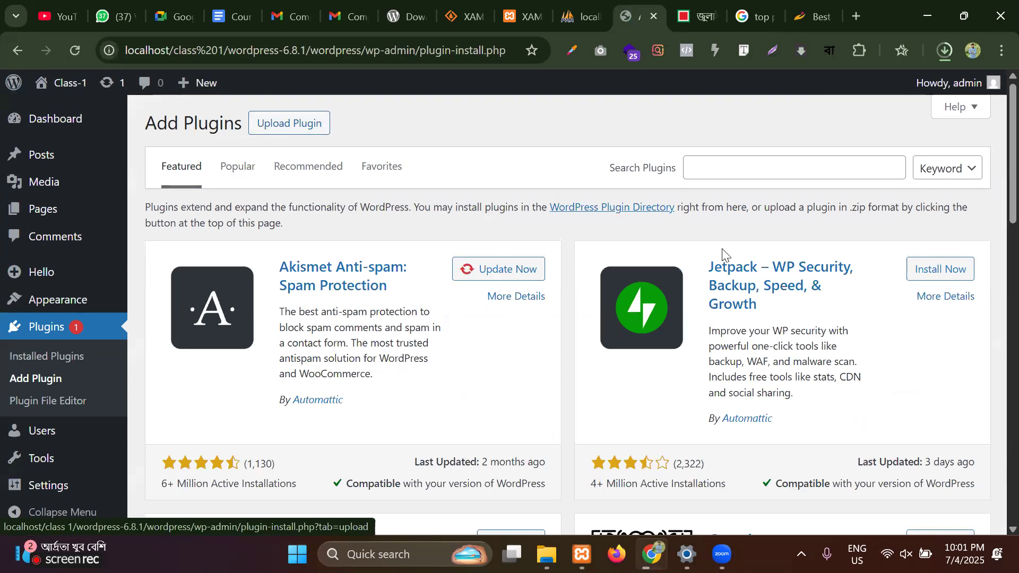
click(735, 174)
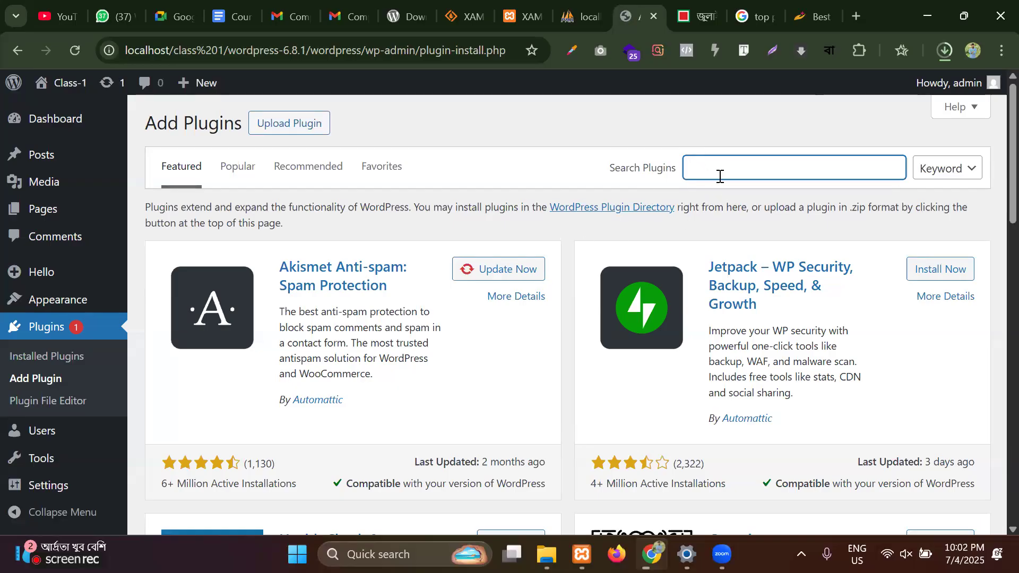
scroll(643, 239, down, 3)
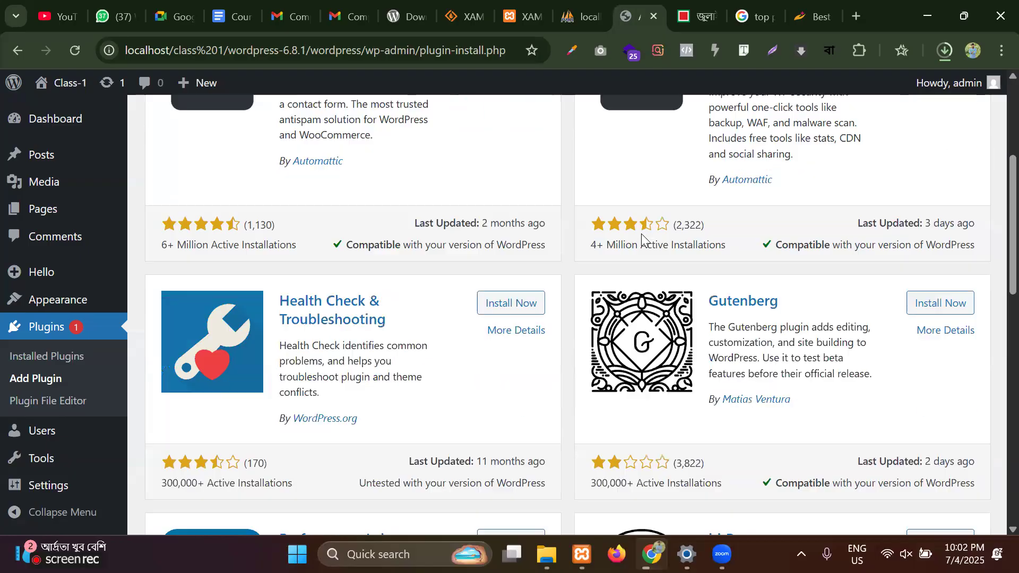
scroll(598, 265, up, 3)
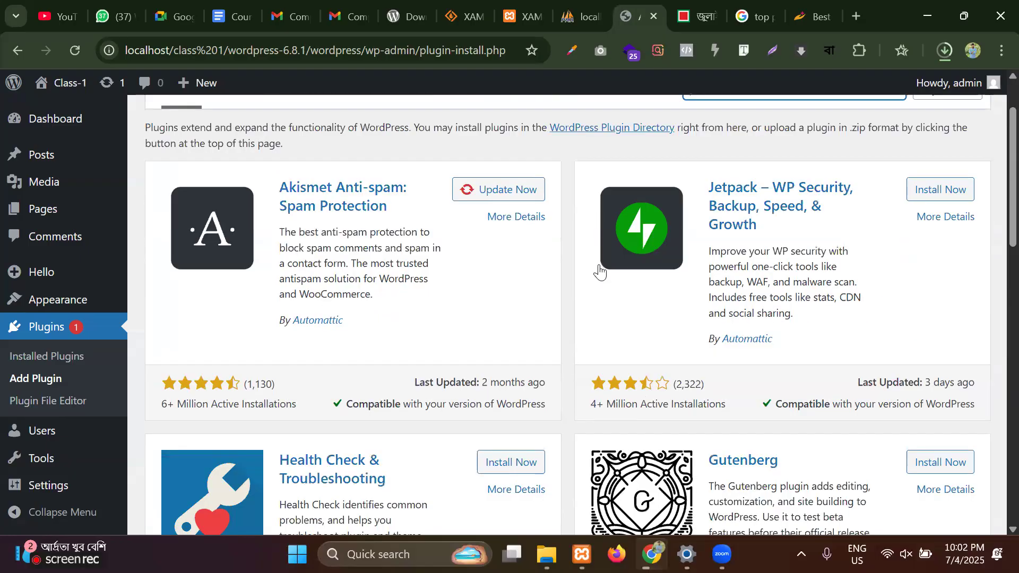
scroll(470, 300, down, 6)
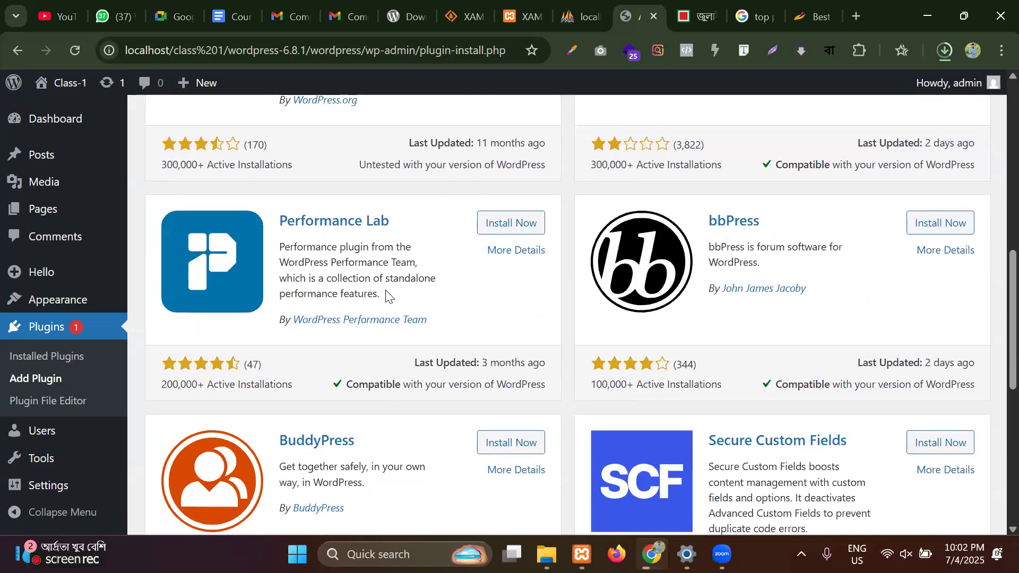
- List the popular plugins on the Add Plugins page and install Elementor Website Builder
scroll(387, 295, down, 2)
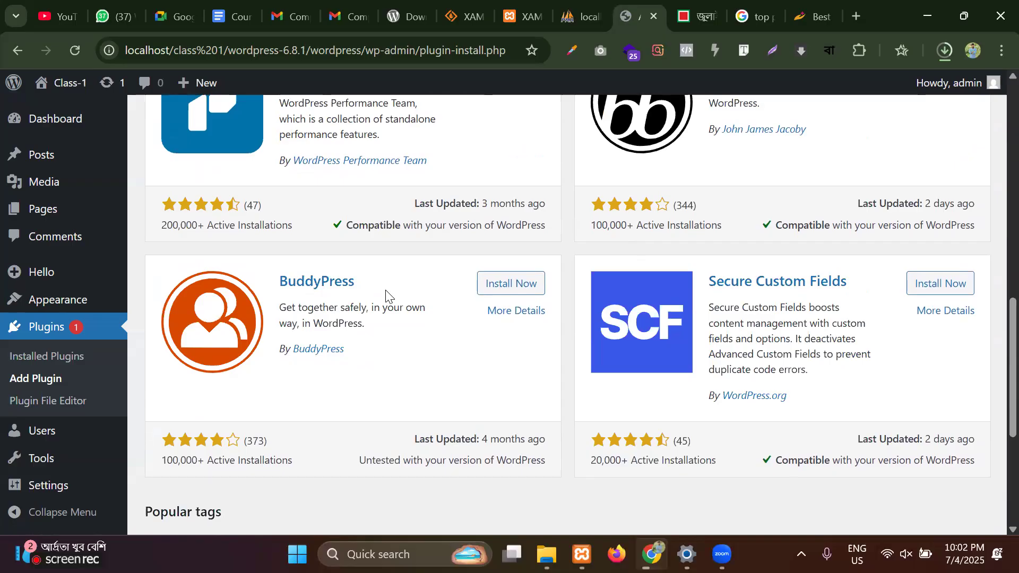
scroll(396, 281, up, 15)
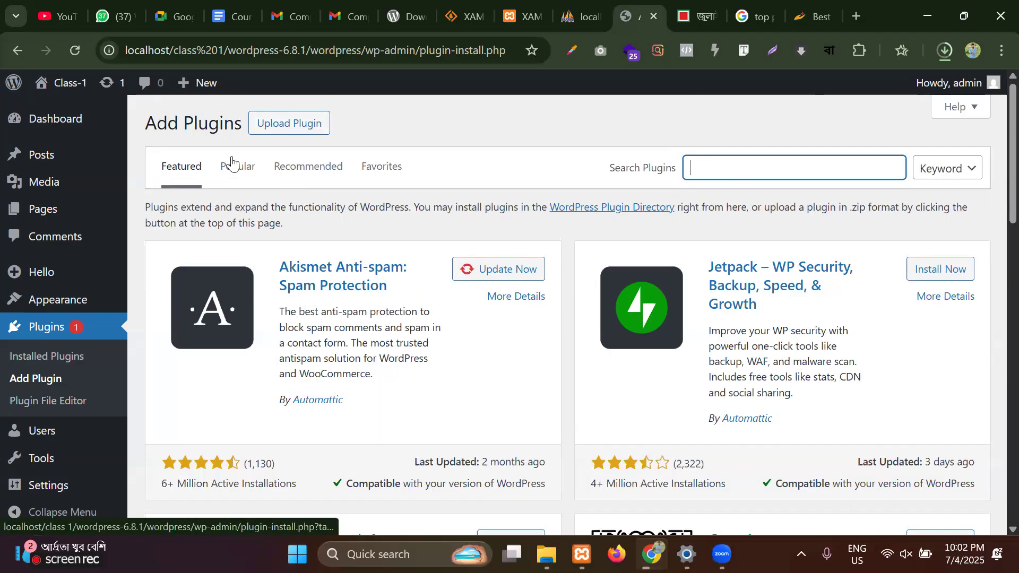
click(232, 164)
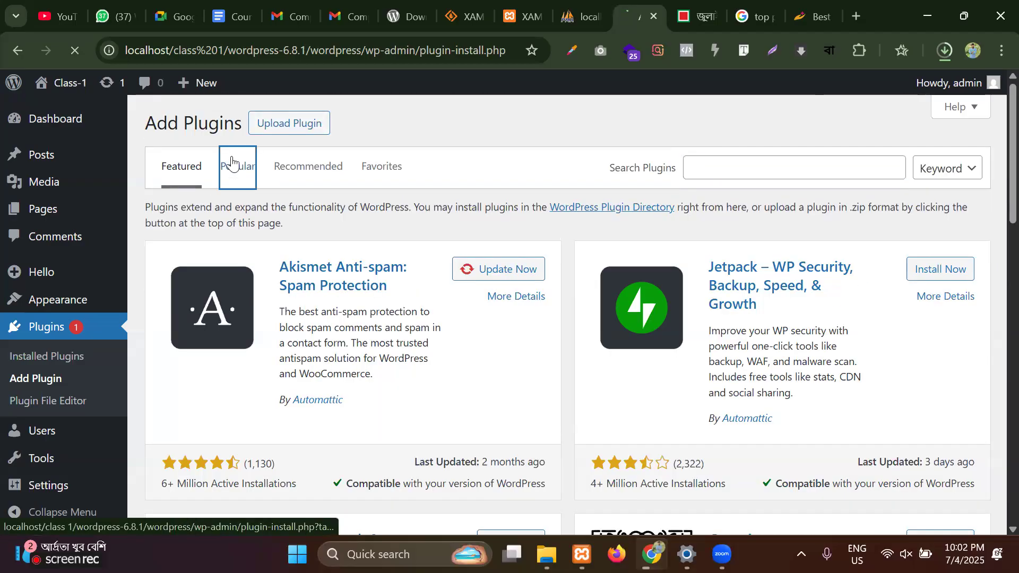
click(725, 174)
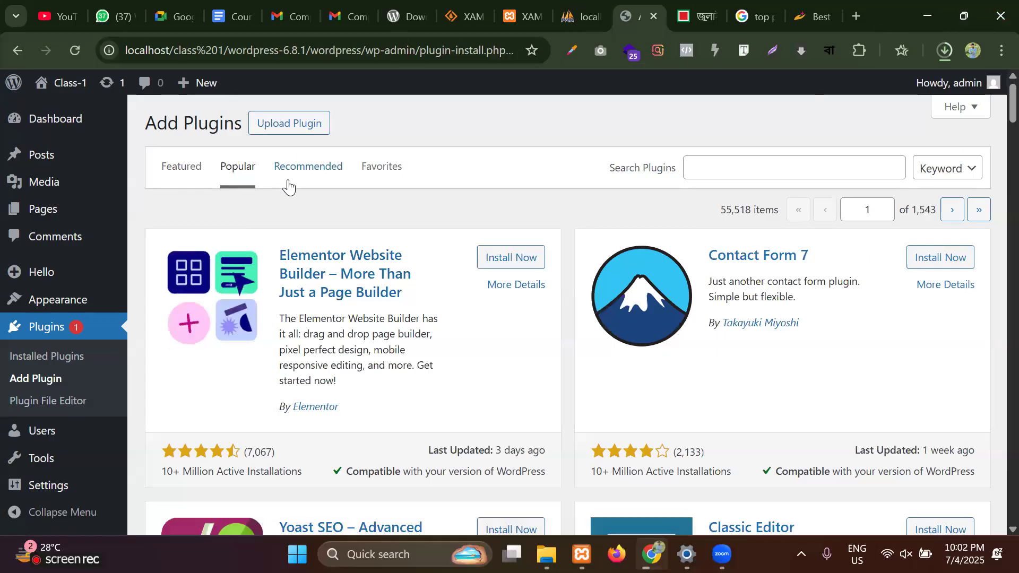
click(519, 259)
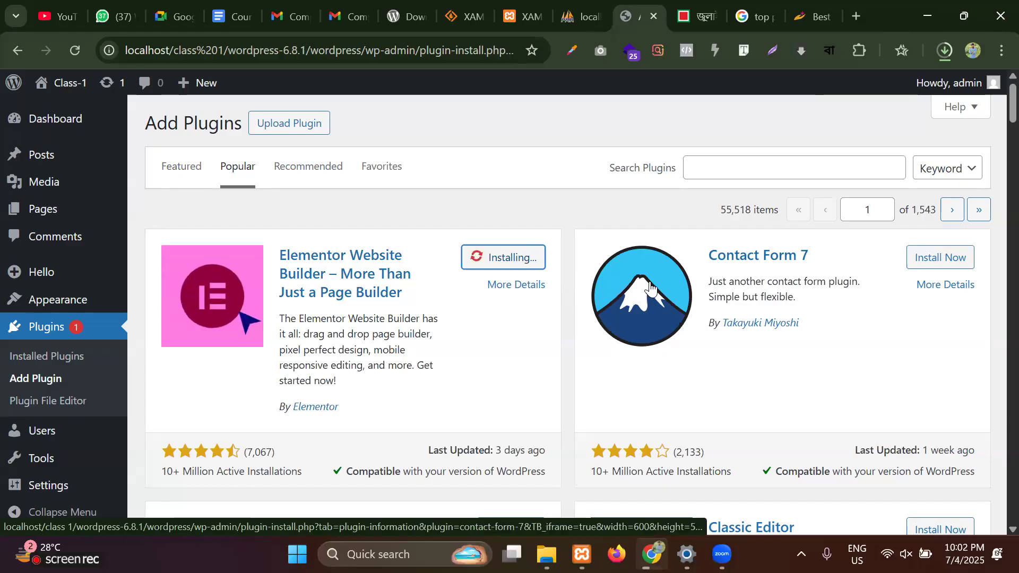
- Examine the appointment booking form fields on the ThaiMedics home page as a contact form example and return to Add Plugins
click(812, 16)
scroll(211, 269, down, 5)
click(226, 280)
click(271, 280)
click(538, 279)
click(676, 280)
click(203, 284)
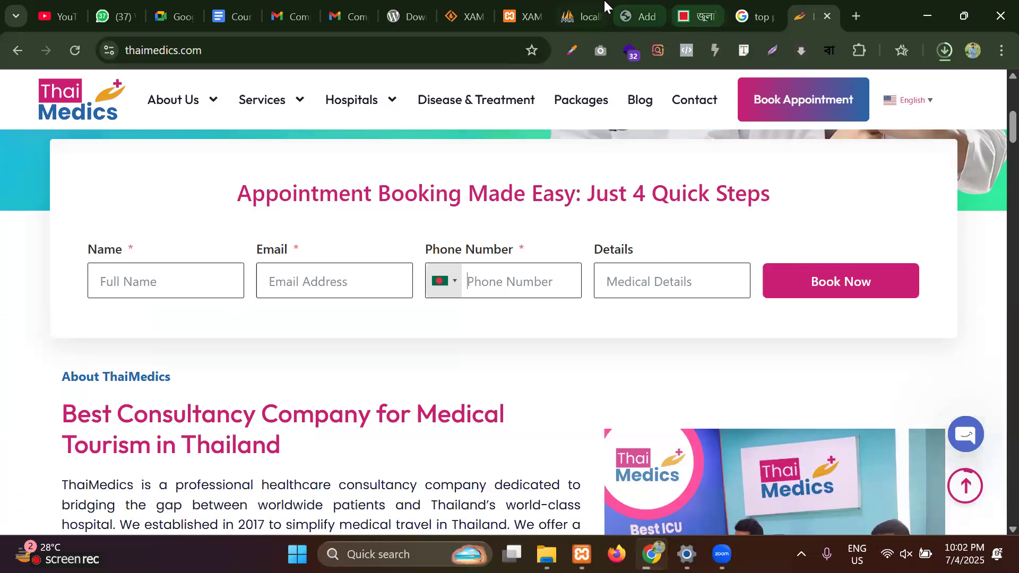
click(630, 8)
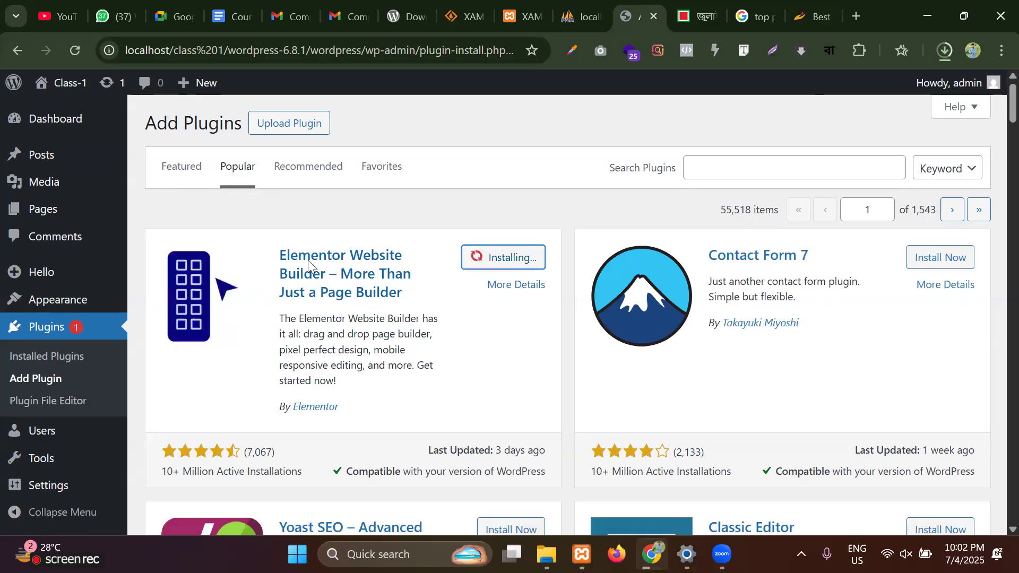
- Look over the popular plugins and open the list of all users
scroll(534, 271, down, 10)
scroll(524, 272, up, 10)
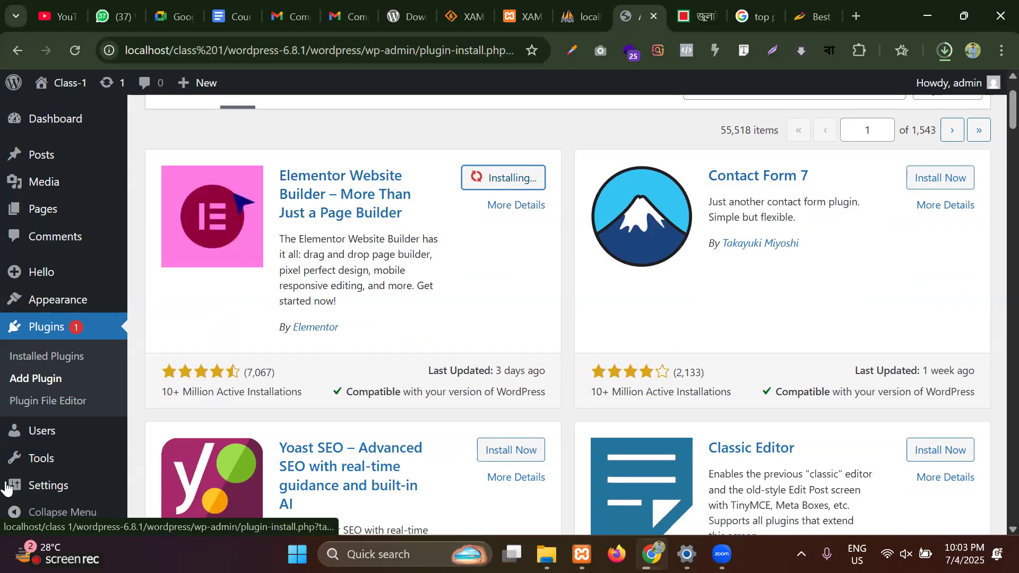
scroll(57, 435, down, 1)
mouse_move(57, 435)
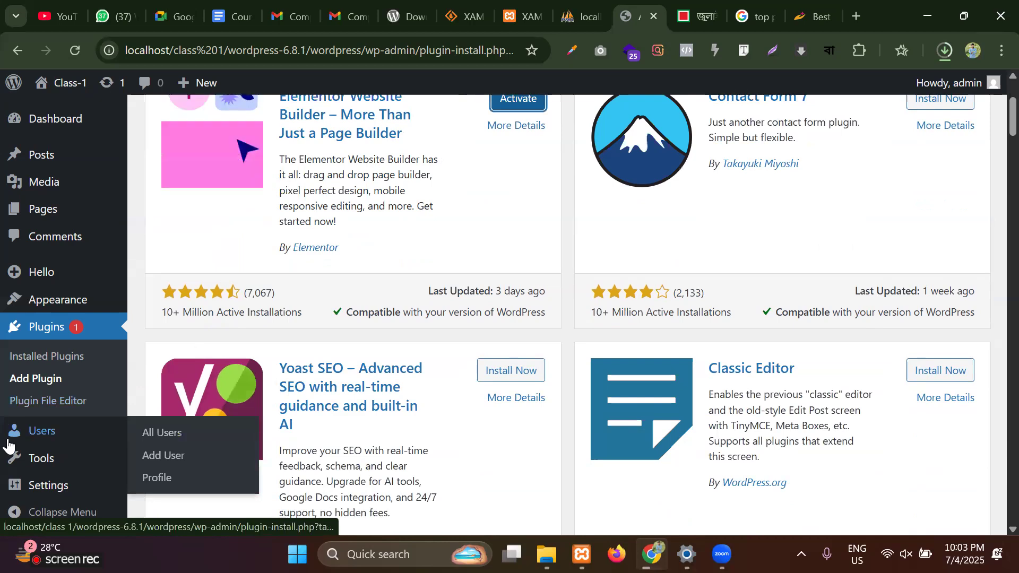
scroll(36, 433, down, 1)
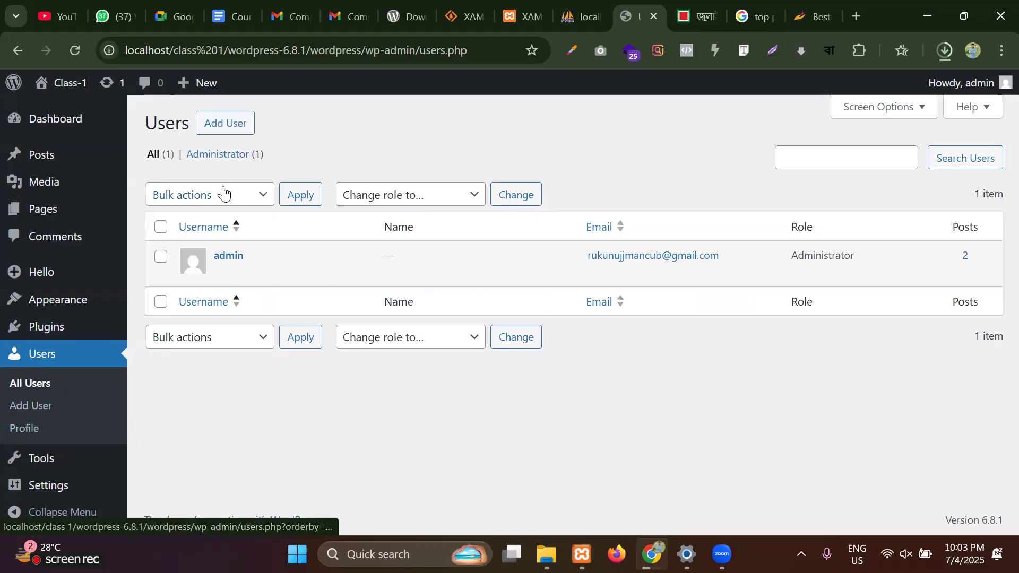
- Open the Add User form and review the roles available for a new user
click(210, 133)
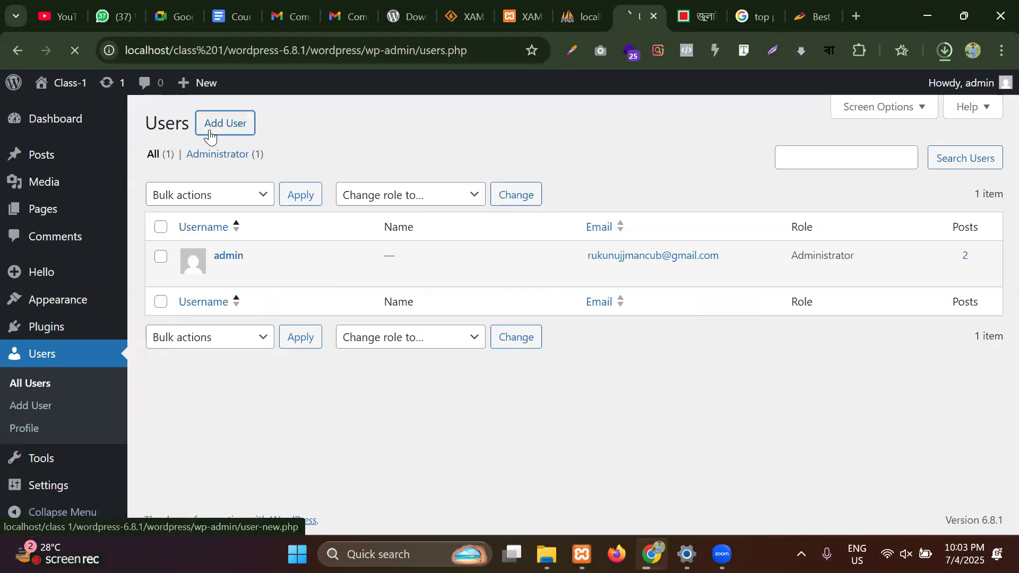
scroll(378, 289, down, 3)
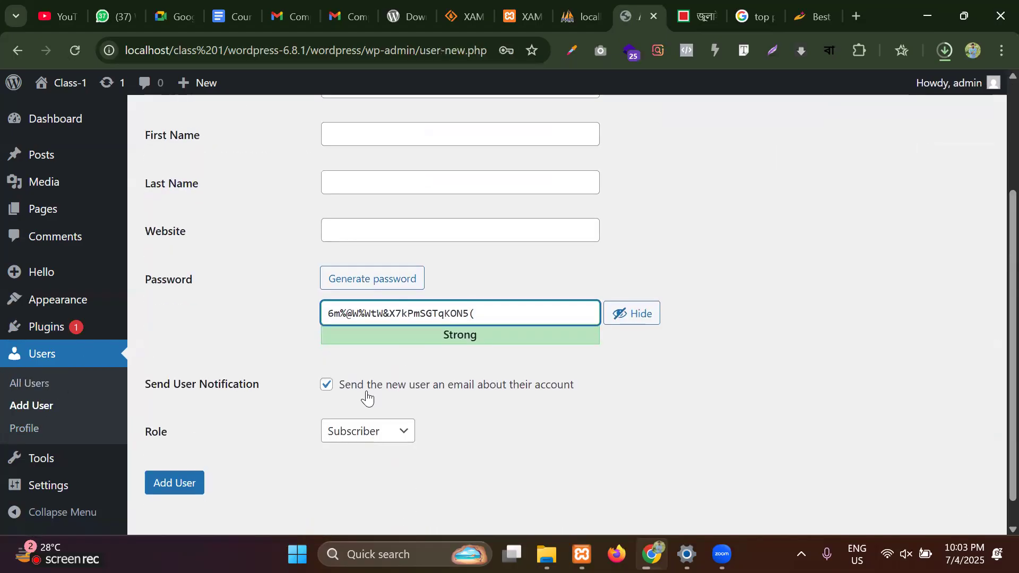
scroll(367, 398, down, 1)
click(364, 399)
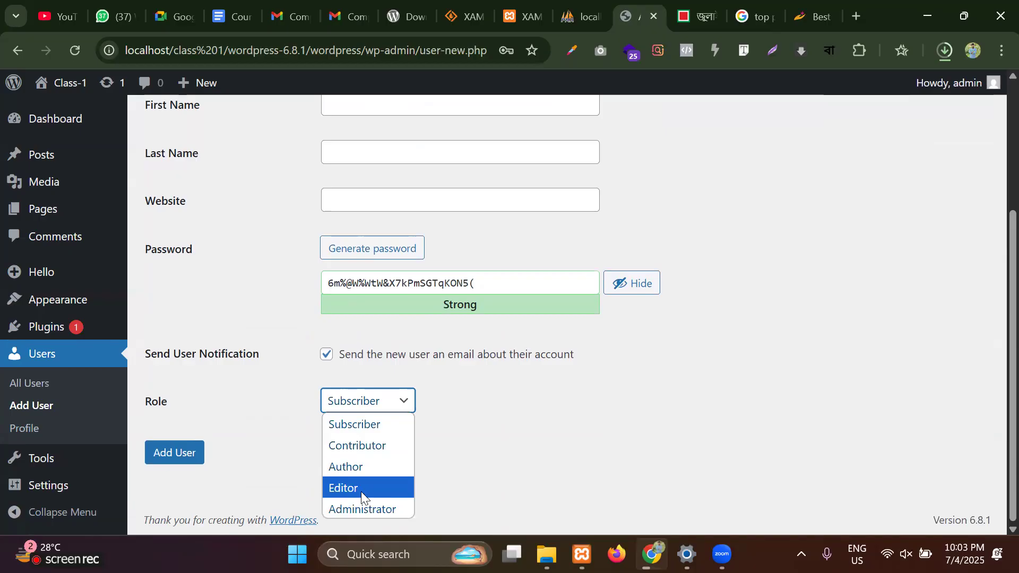
click(363, 403)
click(364, 403)
click(364, 404)
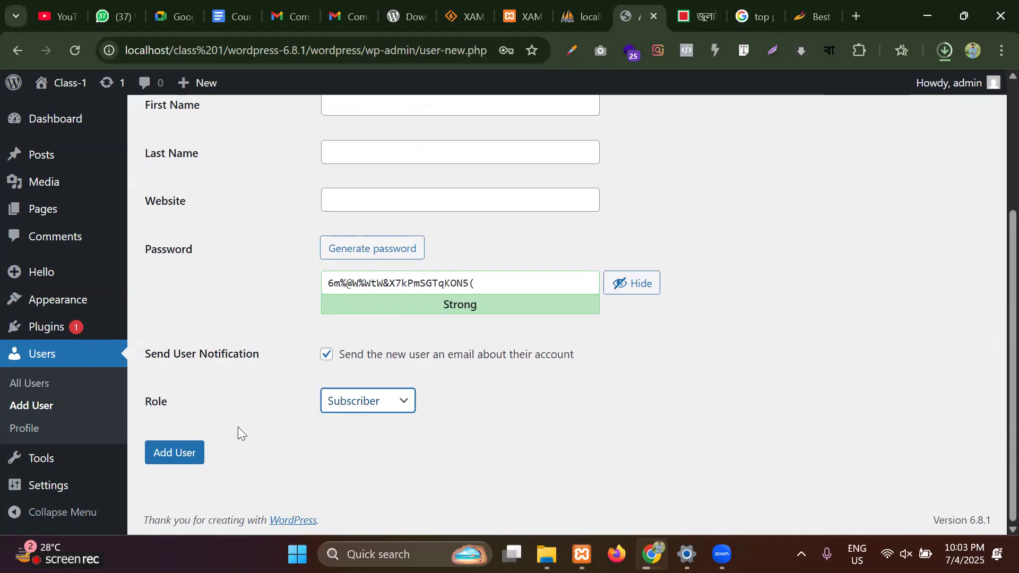
- Leave the new user form without saving and look through the sections of the admin's Profile page
click(35, 433)
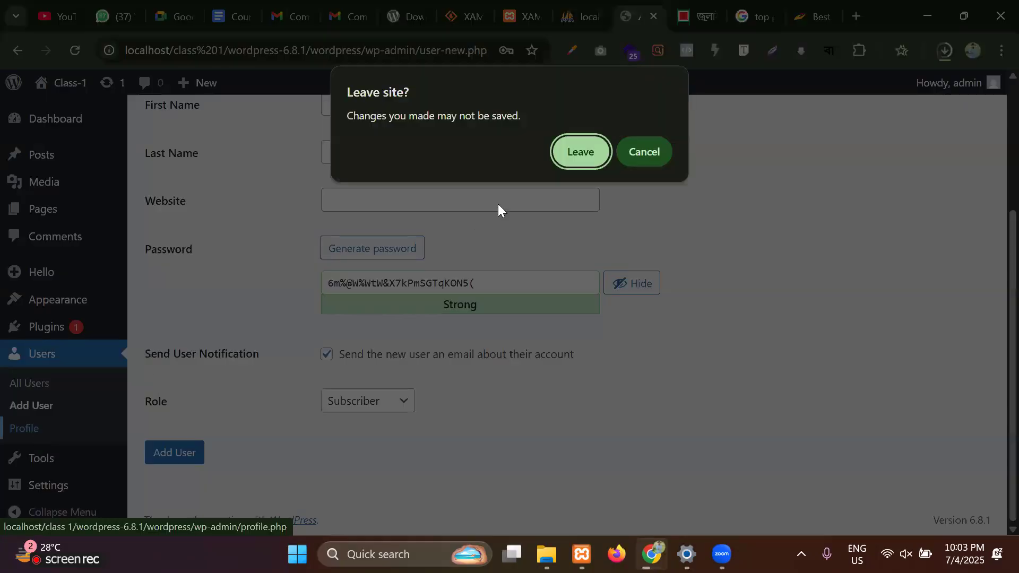
click(582, 150)
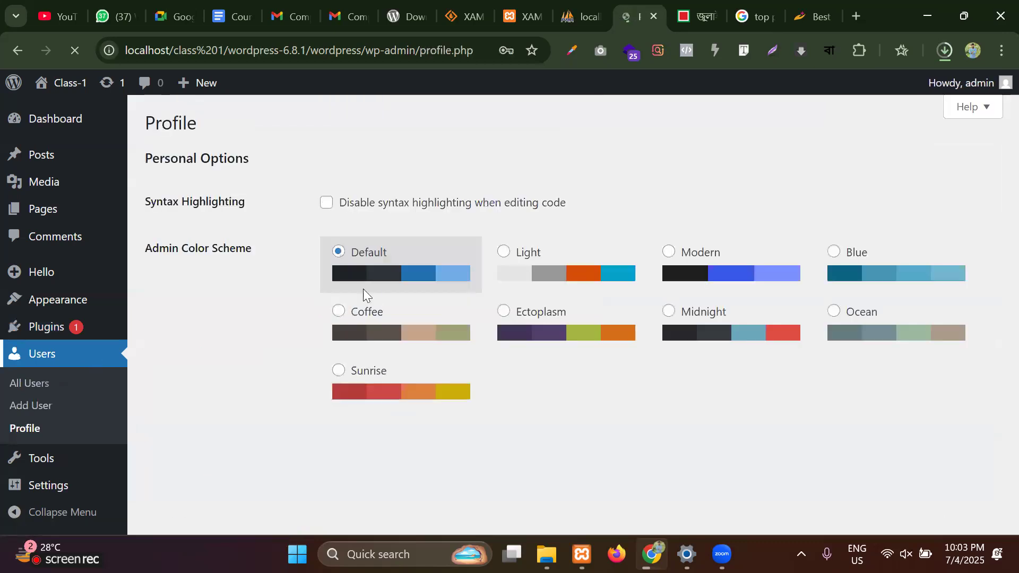
scroll(312, 318, down, 15)
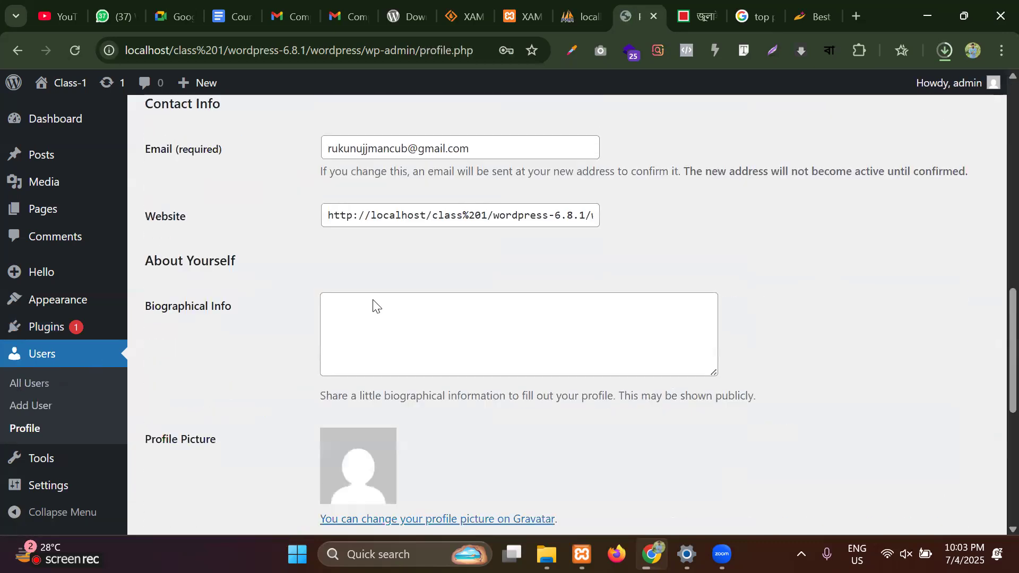
scroll(353, 307, down, 3)
scroll(287, 234, up, 12)
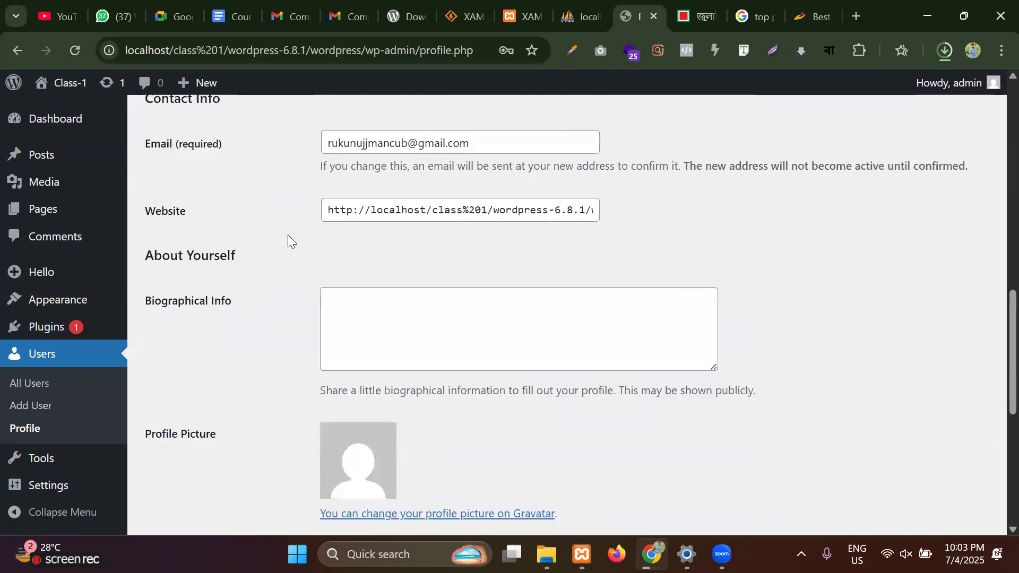
scroll(288, 235, up, 5)
scroll(325, 227, down, 5)
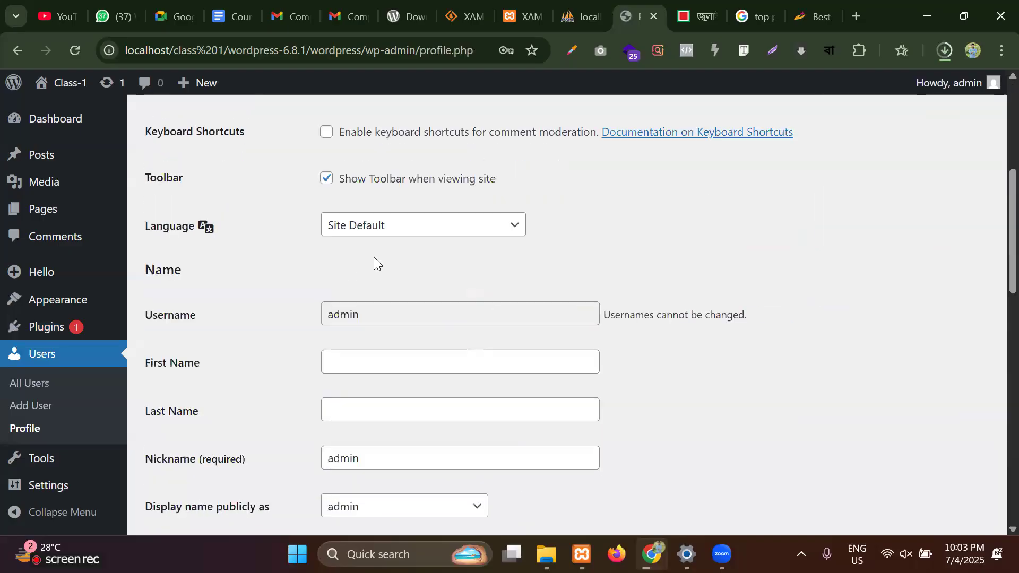
scroll(357, 339, down, 1)
- Examine the profile's username, first name, last name, display name and email fields, continuing to the biographical info and picture
double_click(382, 223)
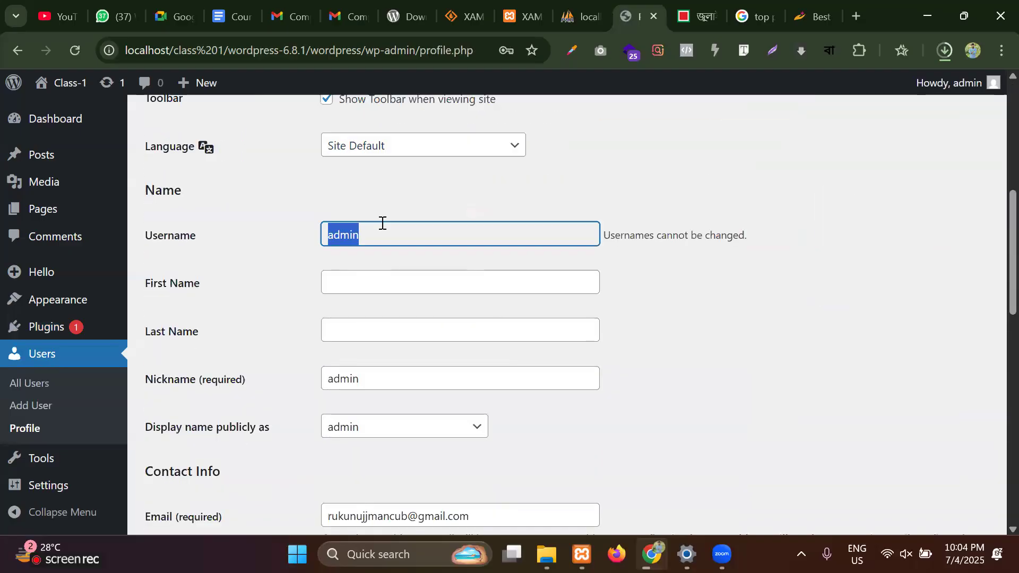
click(361, 279)
click(374, 331)
scroll(375, 332, down, 1)
click(394, 301)
scroll(378, 352, down, 1)
click(518, 359)
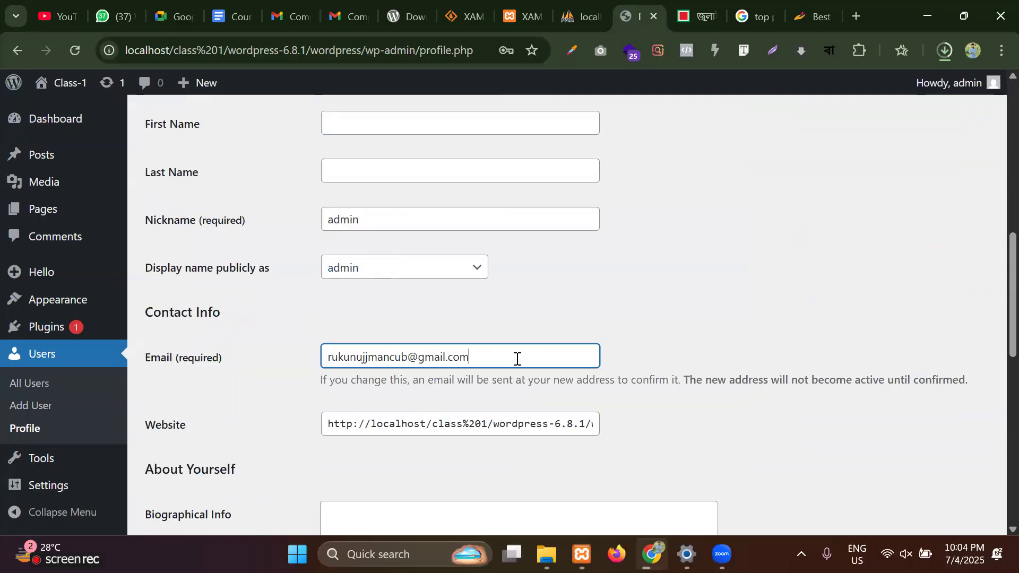
scroll(380, 395, down, 4)
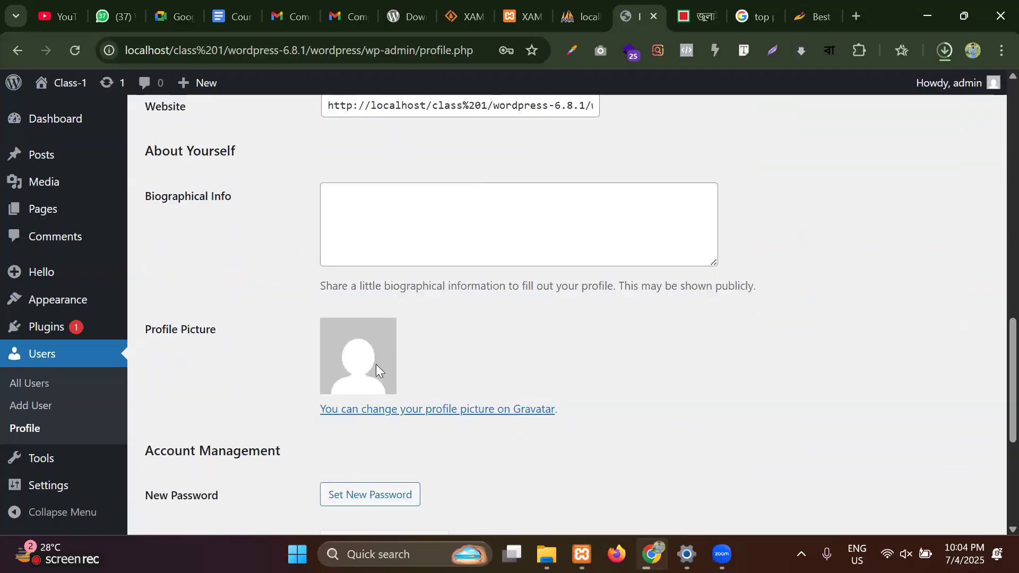
- Generate a new account password in the New Password field, select it, and review the remaining account options without updating the profile
scroll(376, 364, down, 2)
click(330, 341)
drag(529, 378, 293, 370)
click(293, 370)
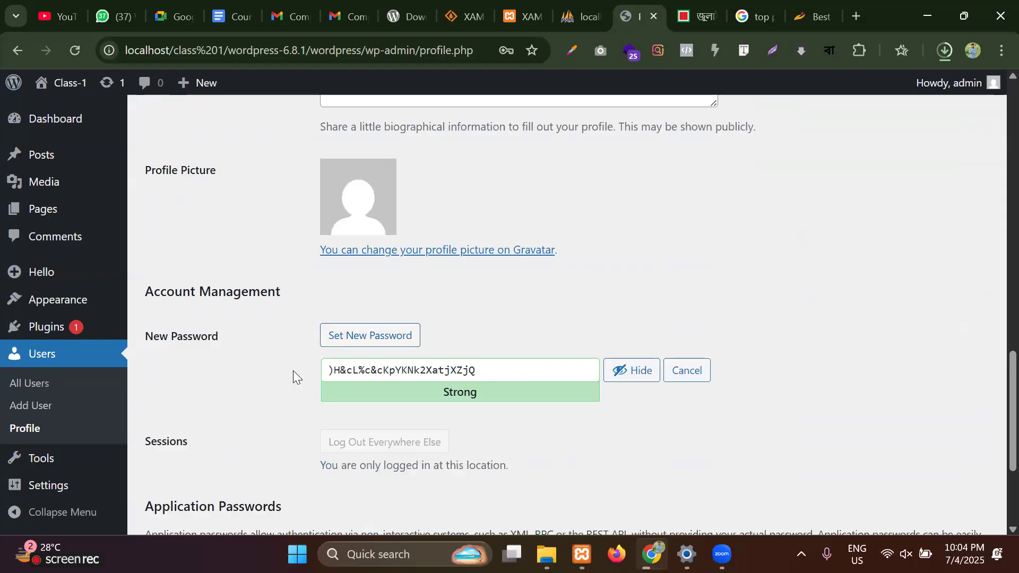
triple_click(489, 372)
scroll(409, 363, down, 3)
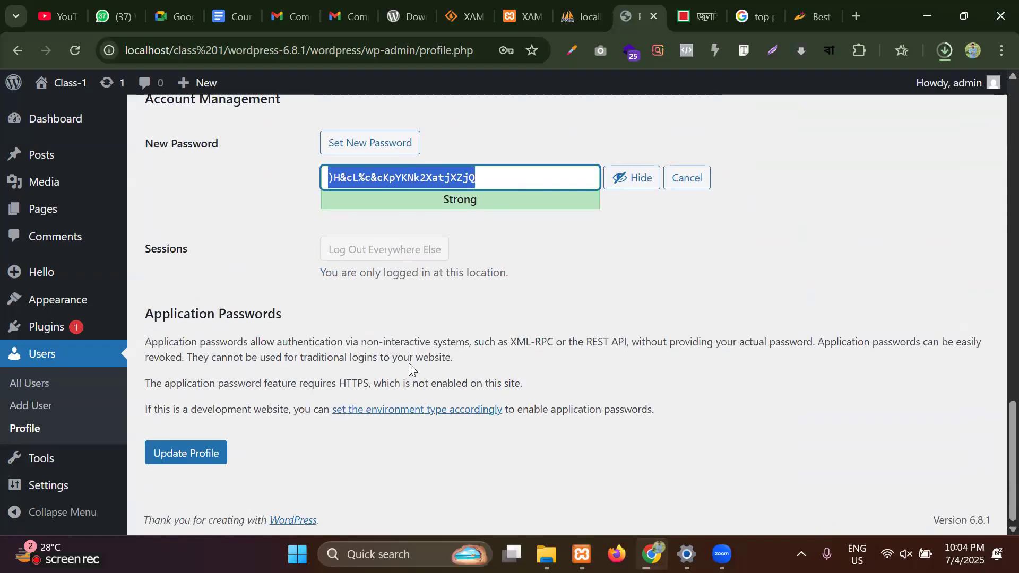
click(184, 432)
scroll(330, 331, up, 10)
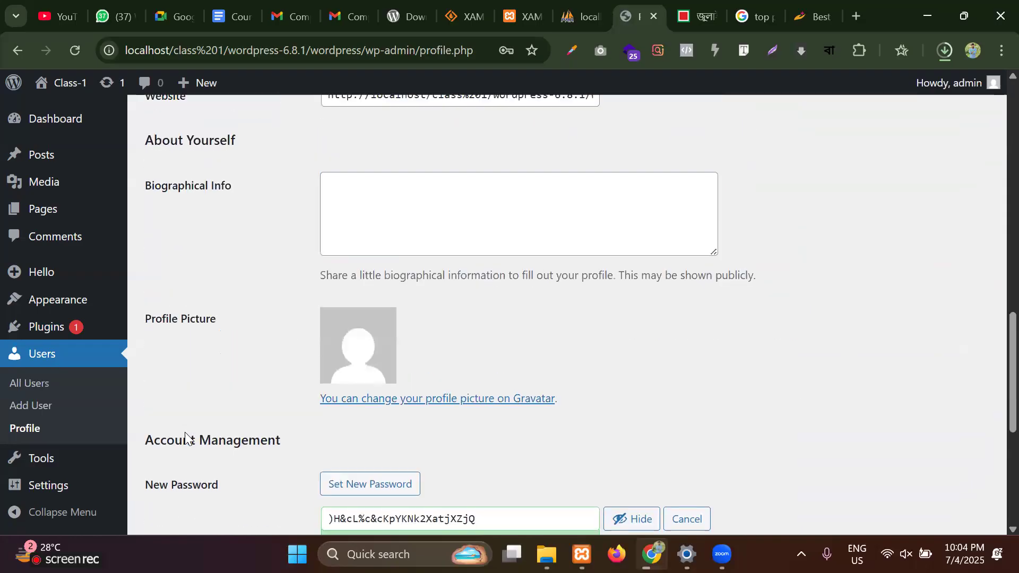
- Try several admin color schemes, including Modern and Sunrise, toggle the syntax highlighting option, and restore the Default scheme
scroll(330, 329, up, 5)
click(532, 273)
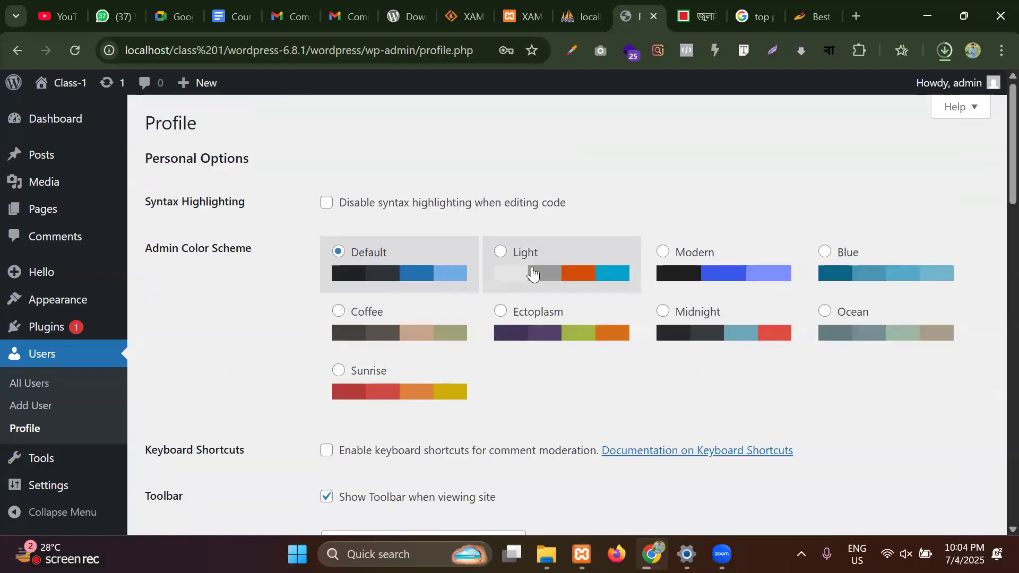
click(732, 271)
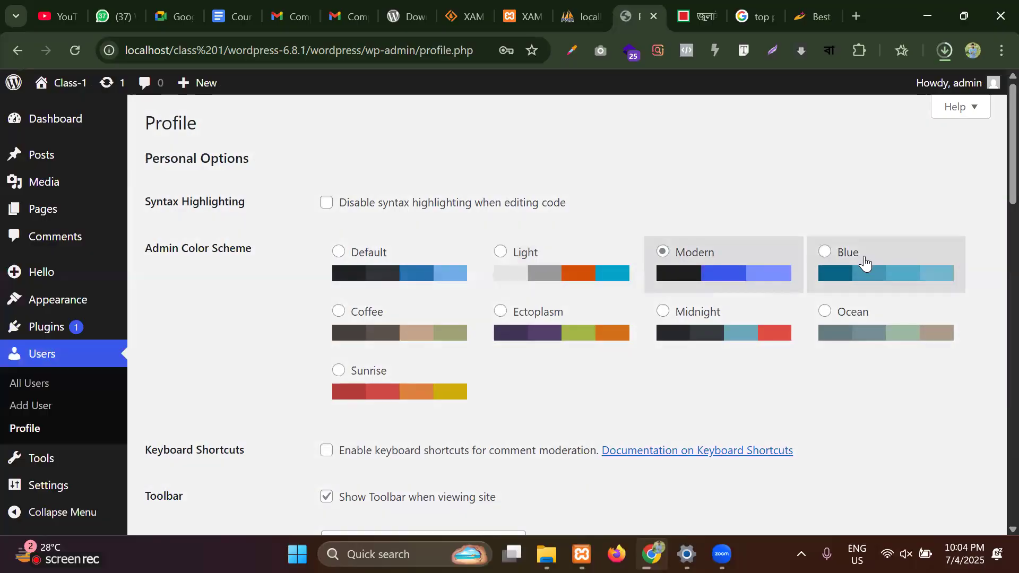
click(865, 264)
click(850, 349)
click(340, 255)
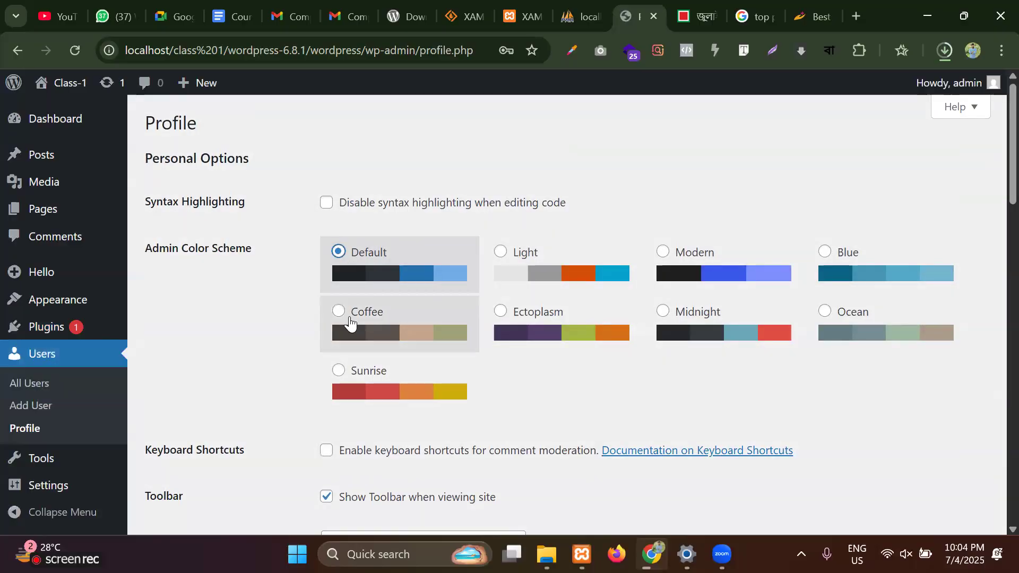
click(351, 326)
click(350, 391)
click(327, 204)
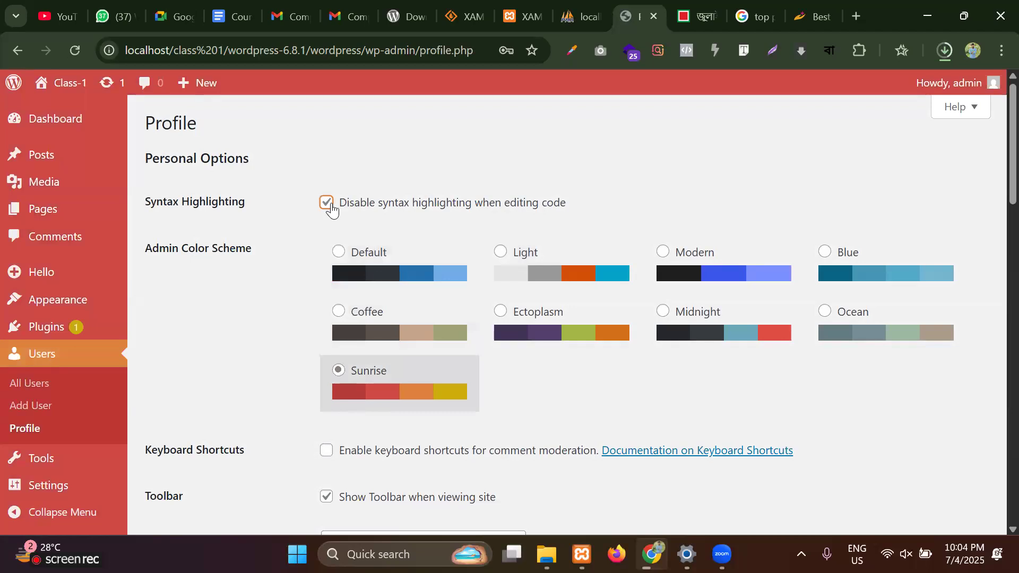
key(space)
click(338, 253)
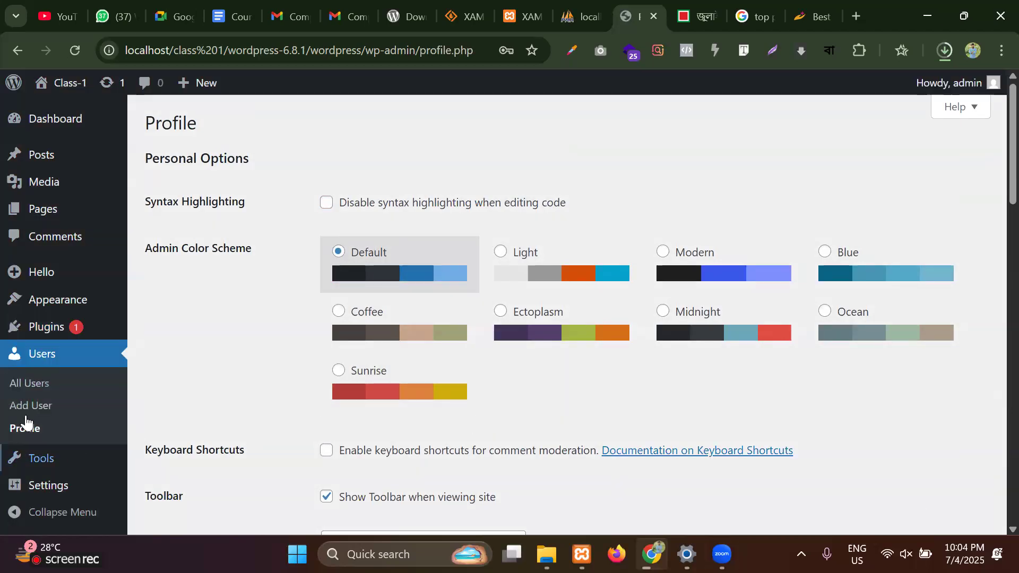
- Open the Available Tools page, leaving the profile changes unsaved
scroll(5, 382, down, 1)
scroll(5, 382, down, 2)
mouse_move(30, 459)
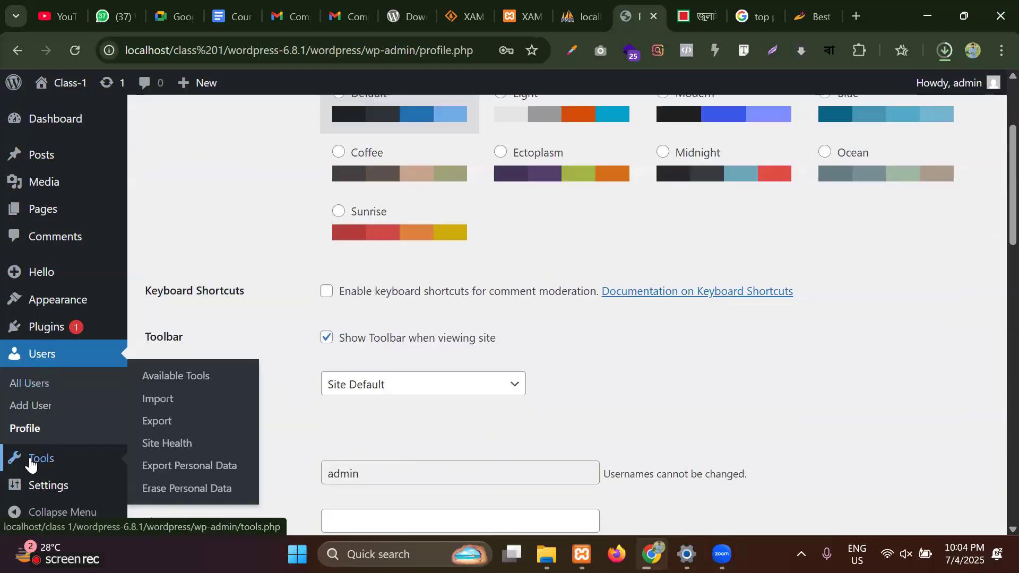
click(180, 375)
click(581, 152)
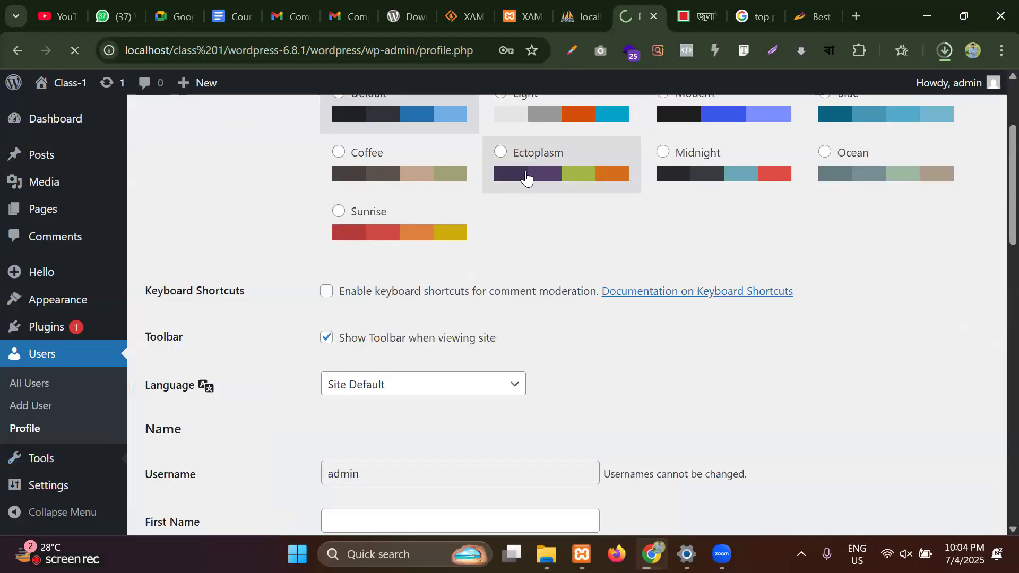
- Open the Import page under Tools and look through the importers for other systems
scroll(161, 328, down, 2)
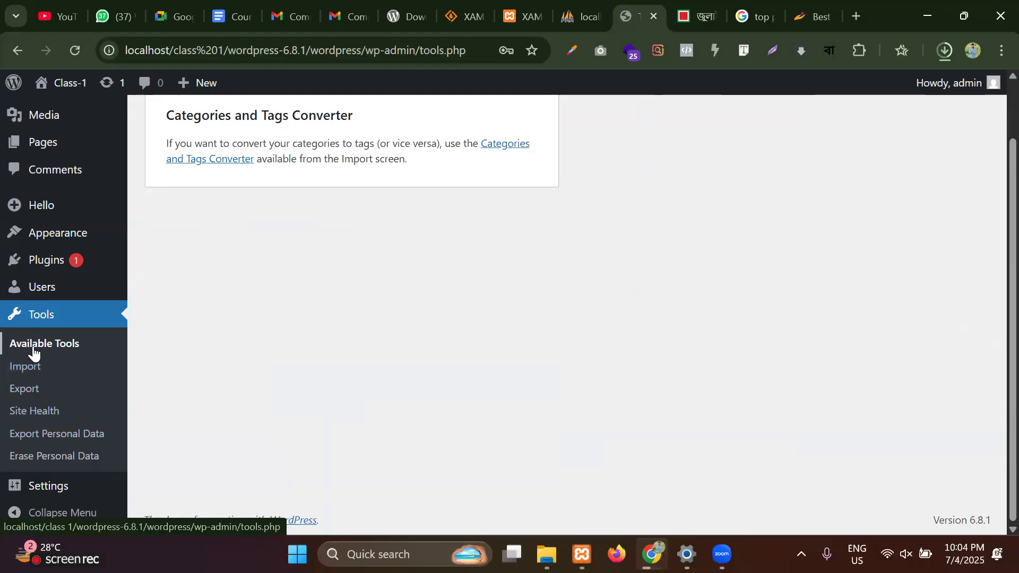
click(27, 374)
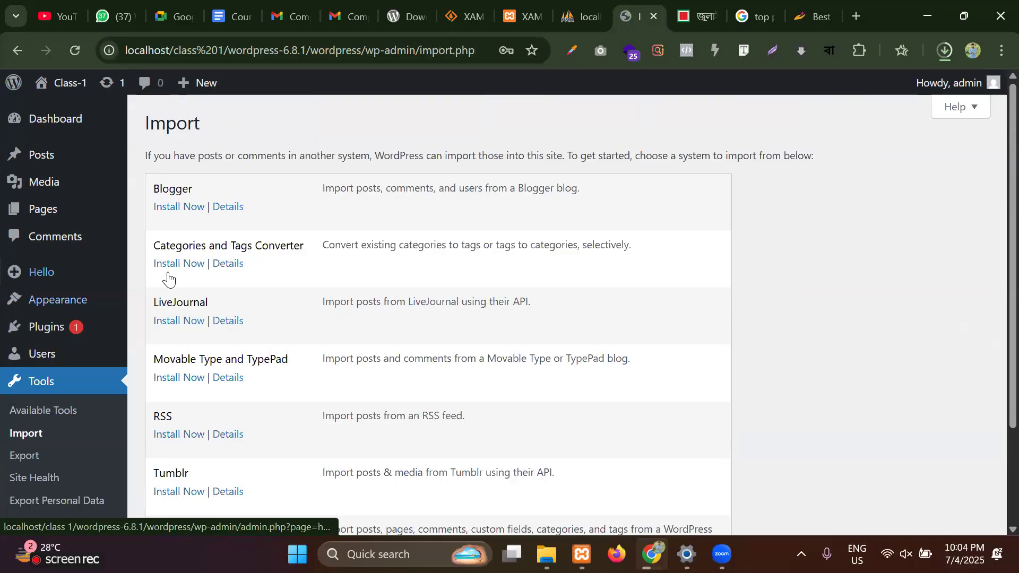
scroll(170, 341, down, 3)
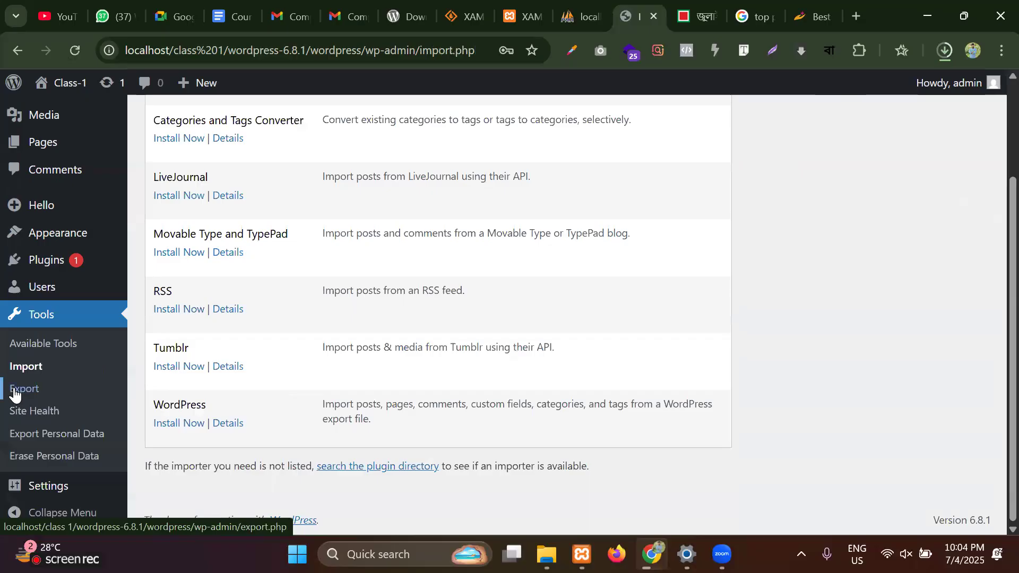
- Open the General Settings page and set the site tagline to "Website Development"
click(57, 490)
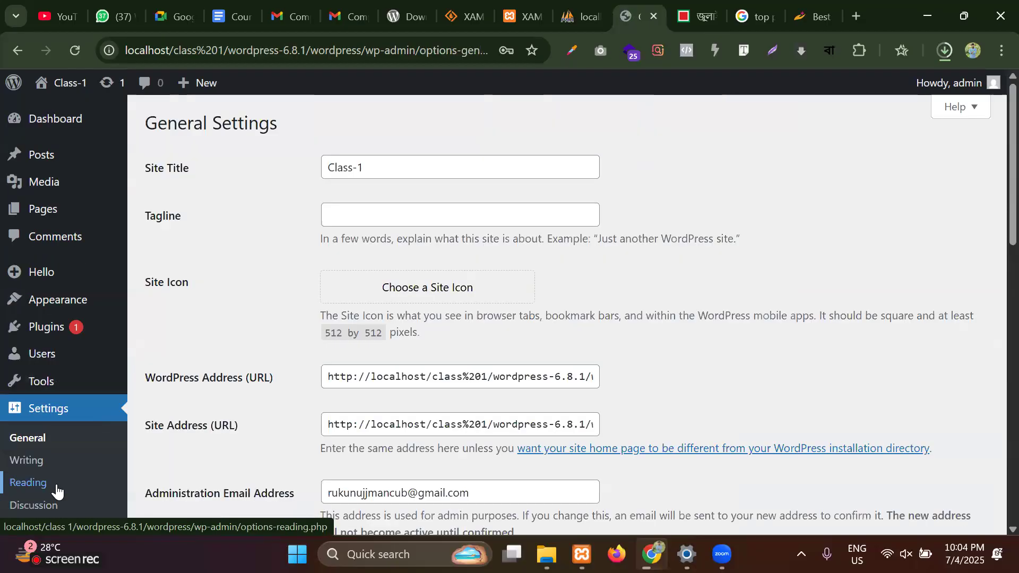
click(386, 165)
click(402, 214)
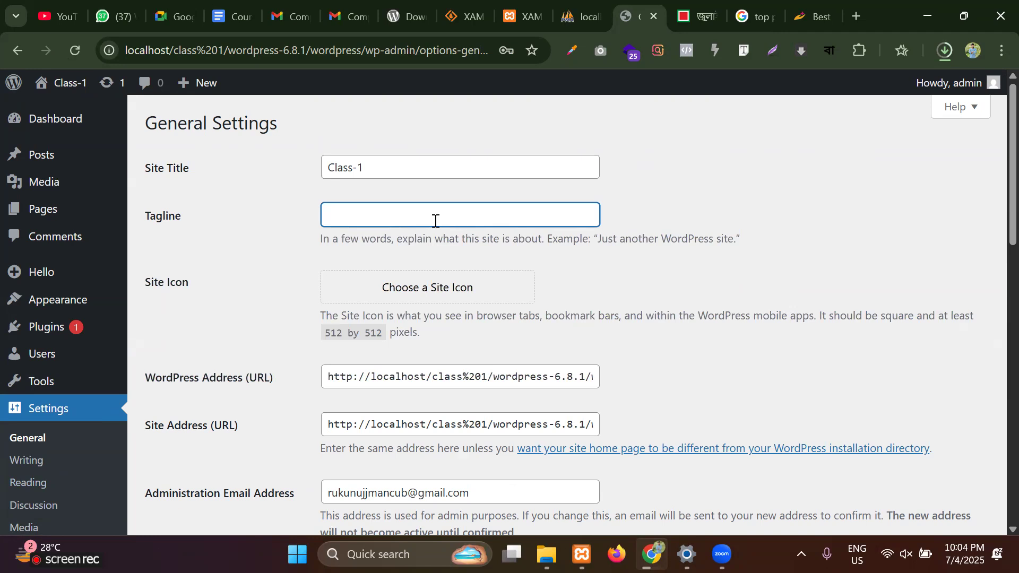
triple_click(146, 282)
click(337, 221)
text(We)
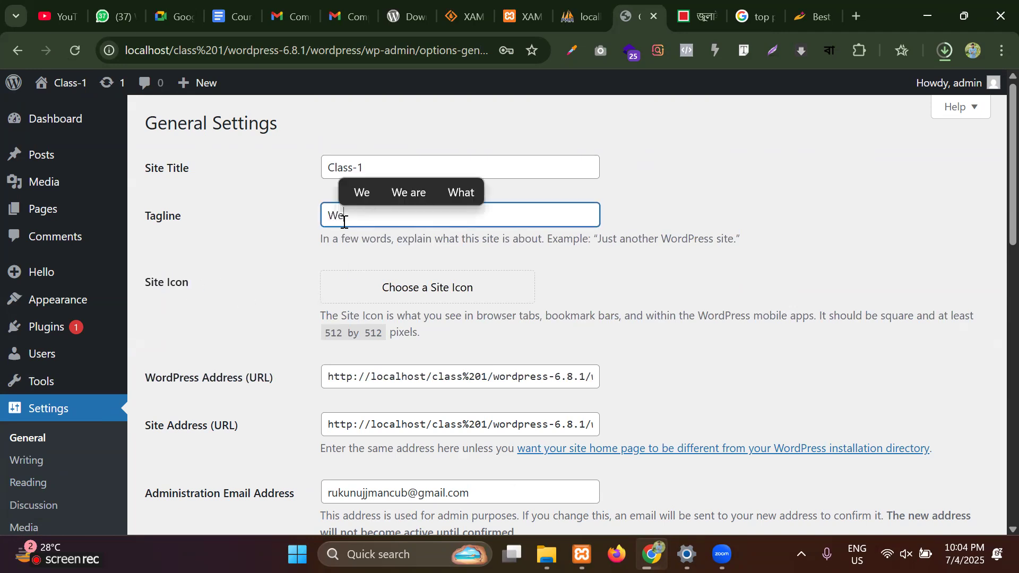
text(bsite )
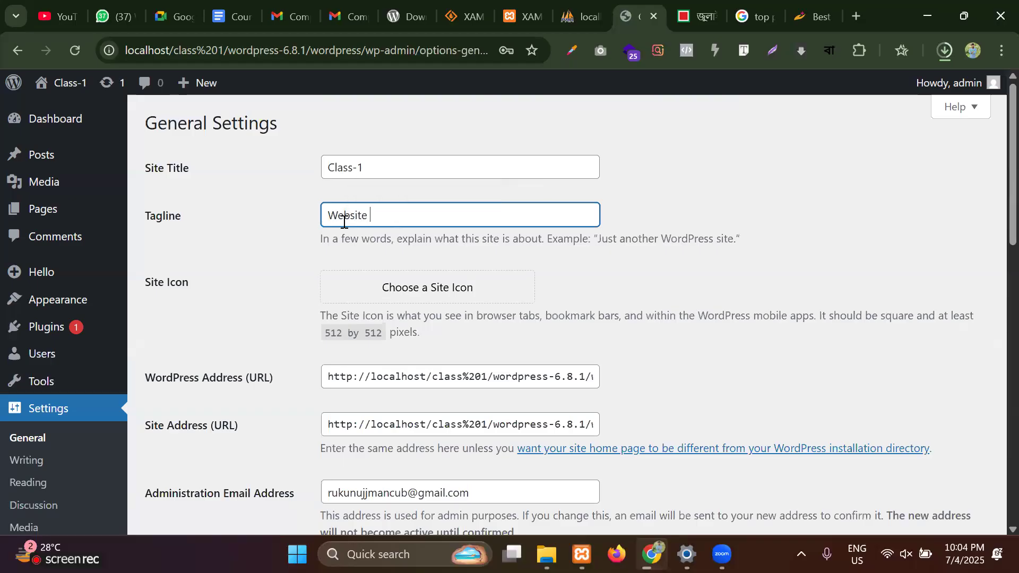
text(Development)
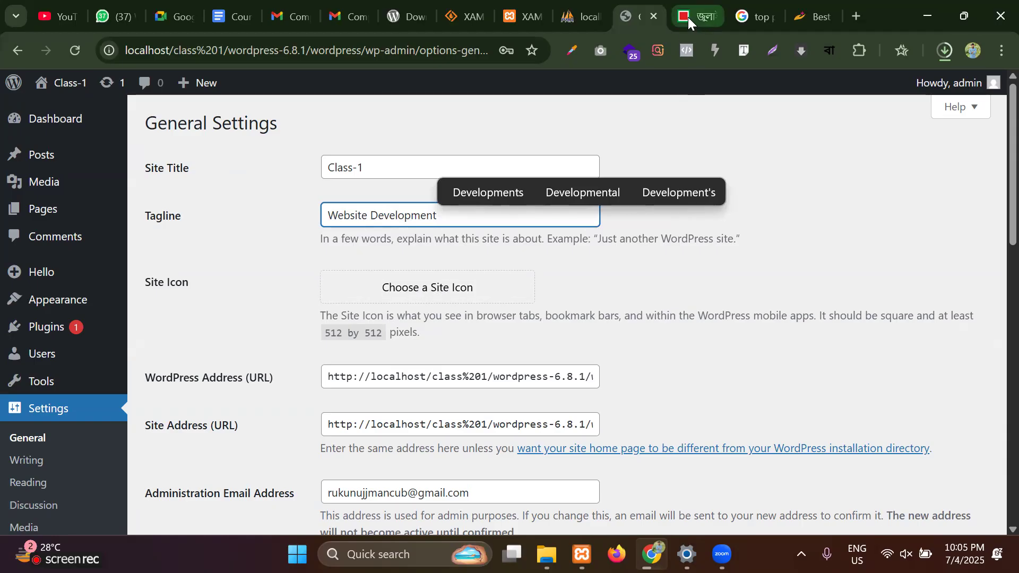
mouse_move(685, 19)
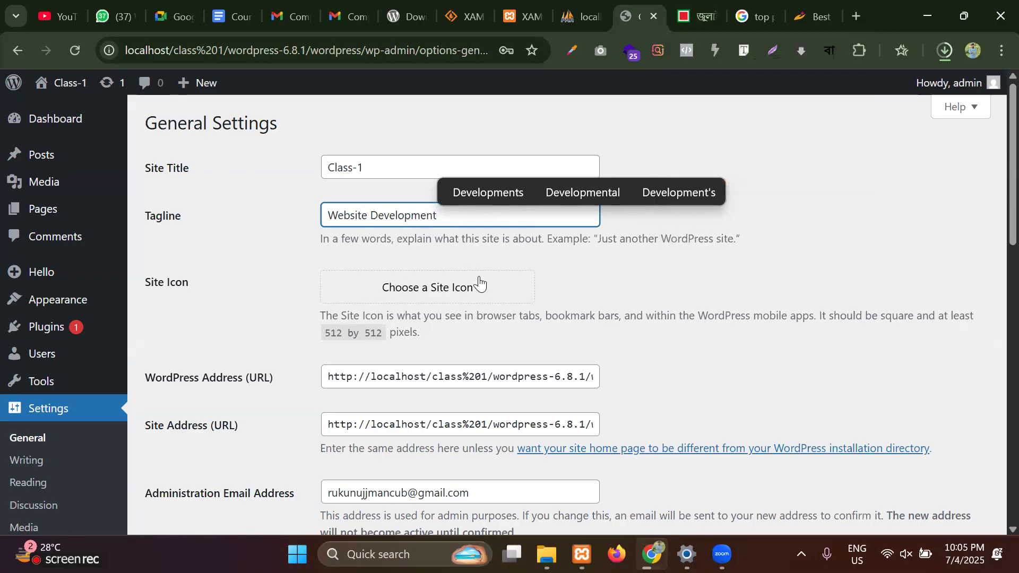
- Inspect the full WordPress Address (URL) value and the address, email and membership settings around it
scroll(466, 285, down, 1)
drag(353, 297, 642, 298)
click(399, 302)
scroll(399, 301, down, 2)
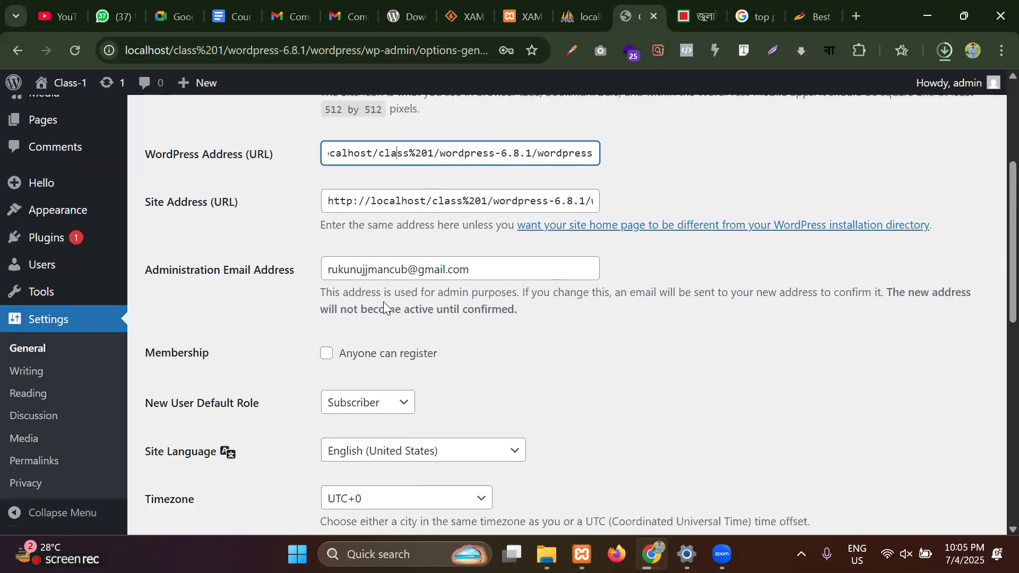
scroll(299, 300, down, 3)
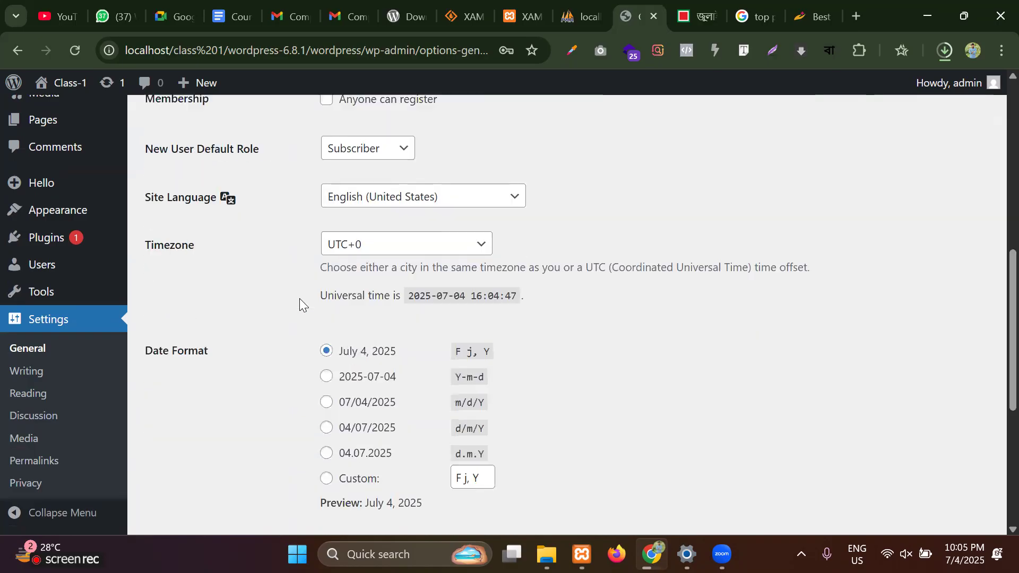
- Set the date format to m/d/Y and the time format to g:i A, and save the general settings
scroll(363, 271, down, 3)
scroll(449, 229, up, 1)
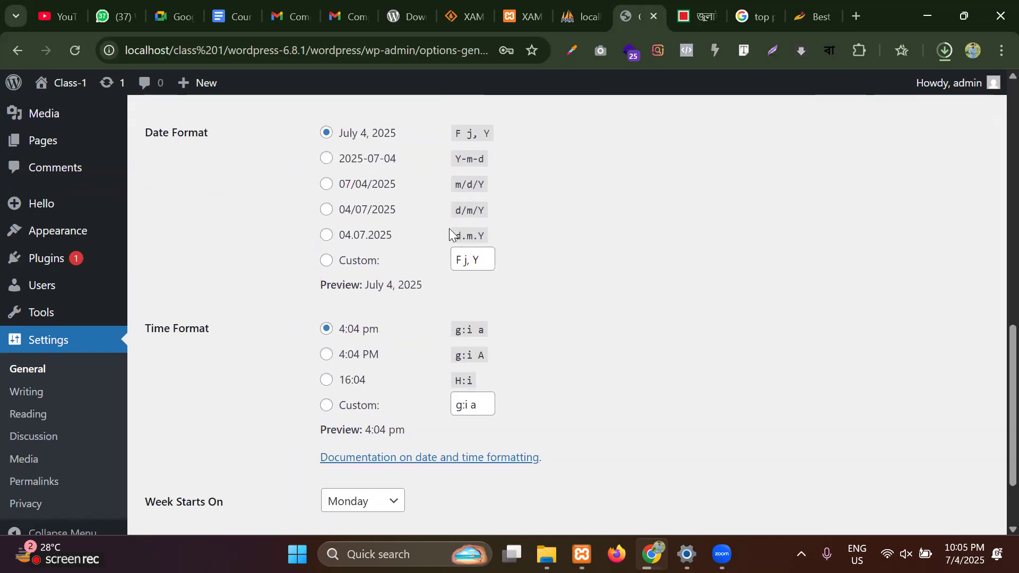
click(323, 245)
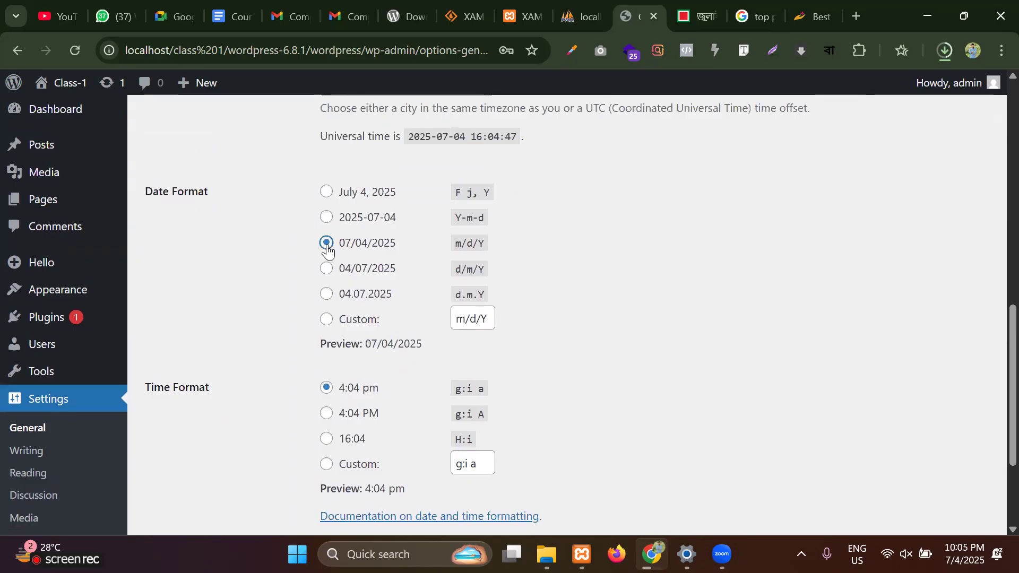
scroll(320, 246, down, 1)
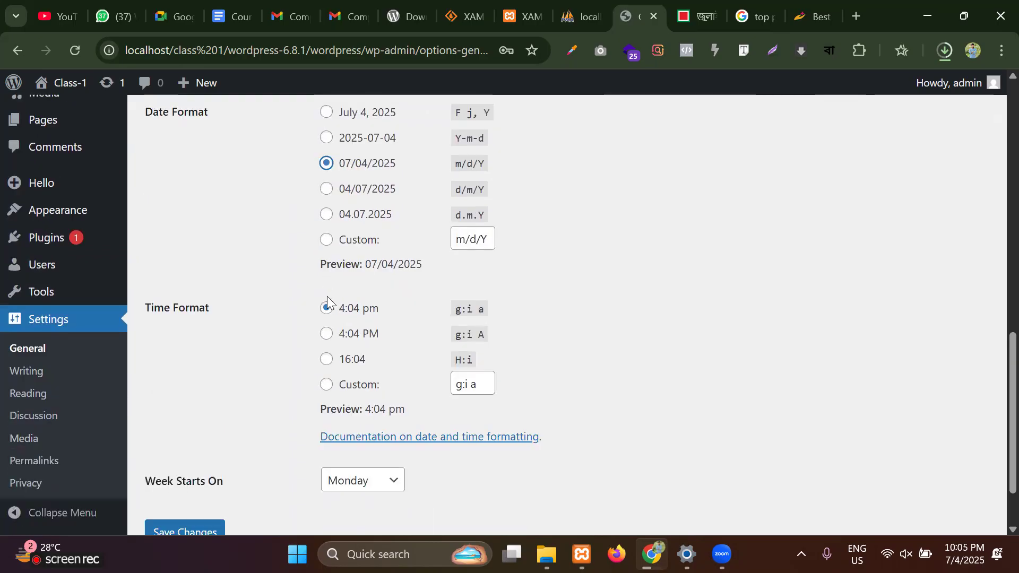
click(327, 334)
scroll(271, 338, down, 1)
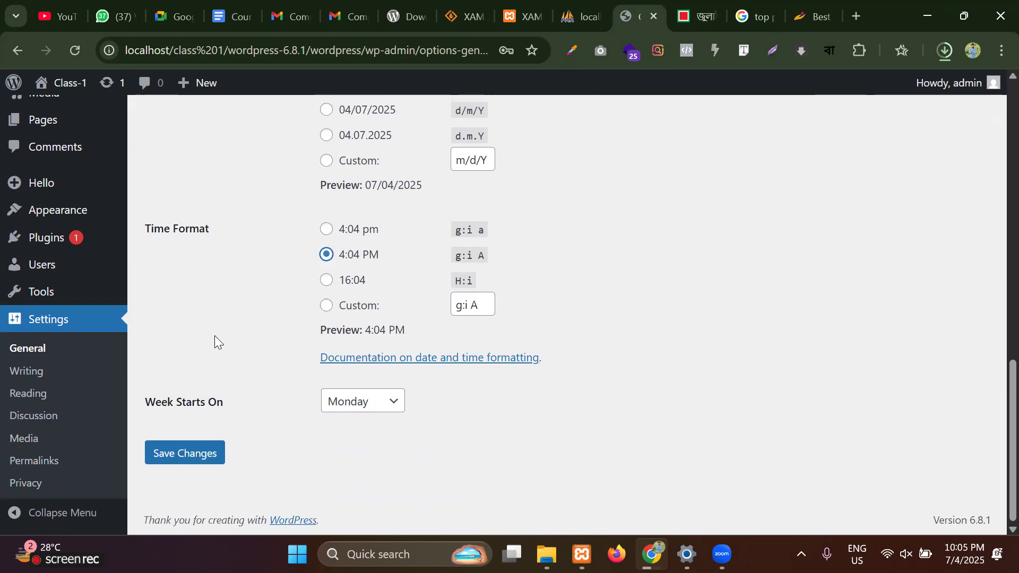
click(174, 454)
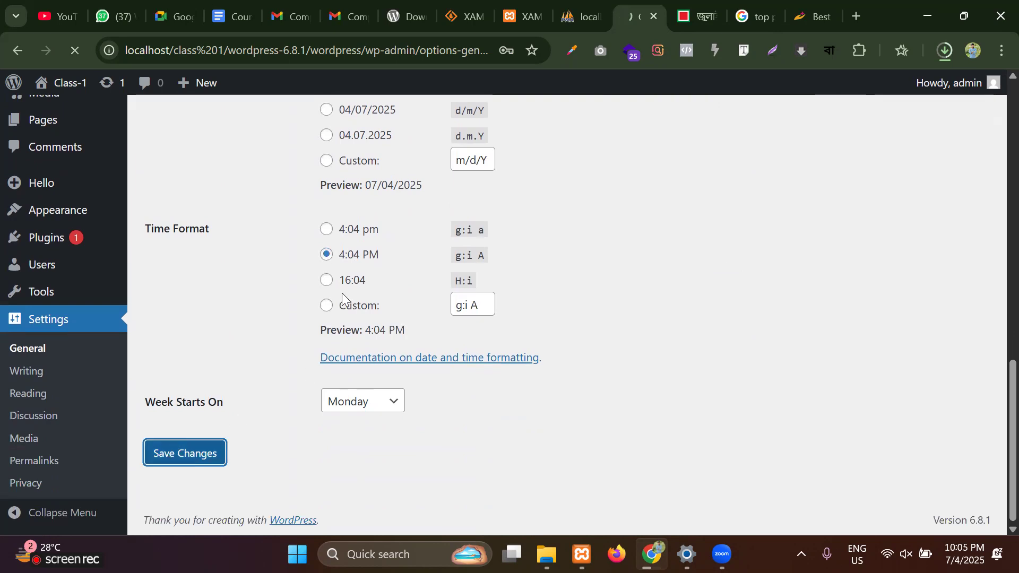
- Review the saved general settings, examining the Site Title and Tagline entries and the remaining options
scroll(341, 293, down, 3)
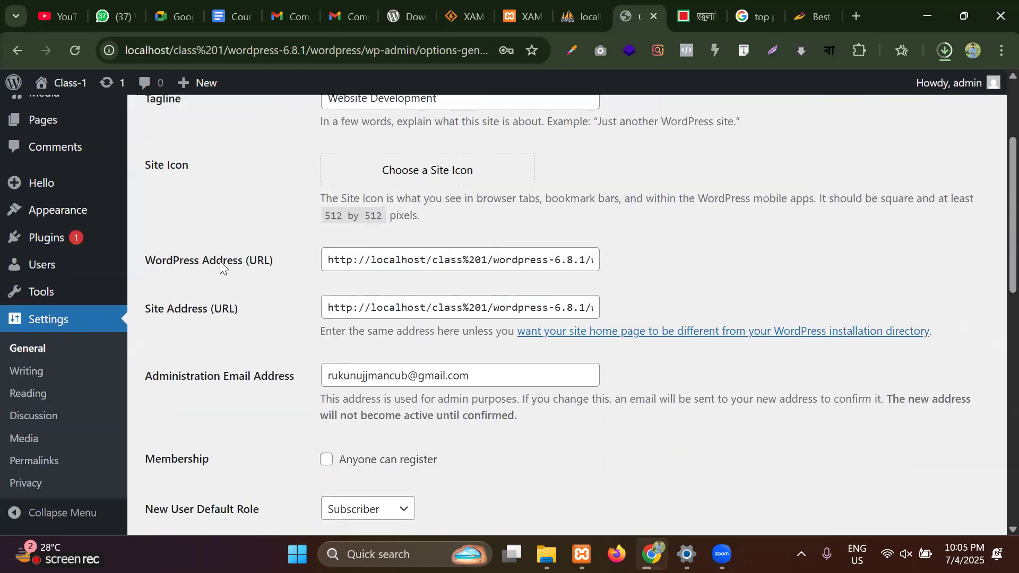
scroll(220, 261, up, 3)
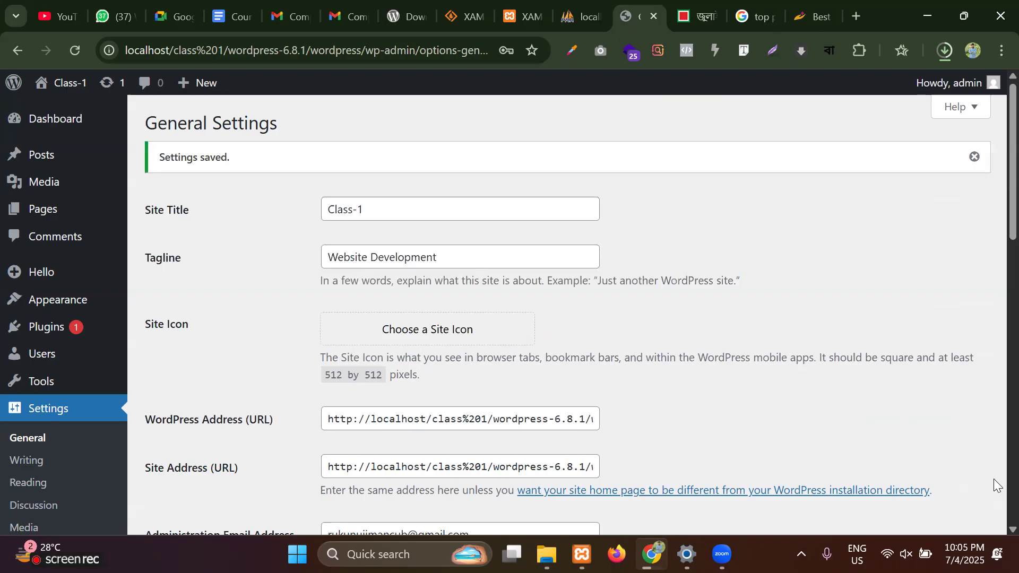
scroll(197, 400, down, 3)
scroll(208, 345, up, 3)
scroll(234, 276, down, 1)
scroll(238, 307, up, 1)
drag(144, 210, 209, 210)
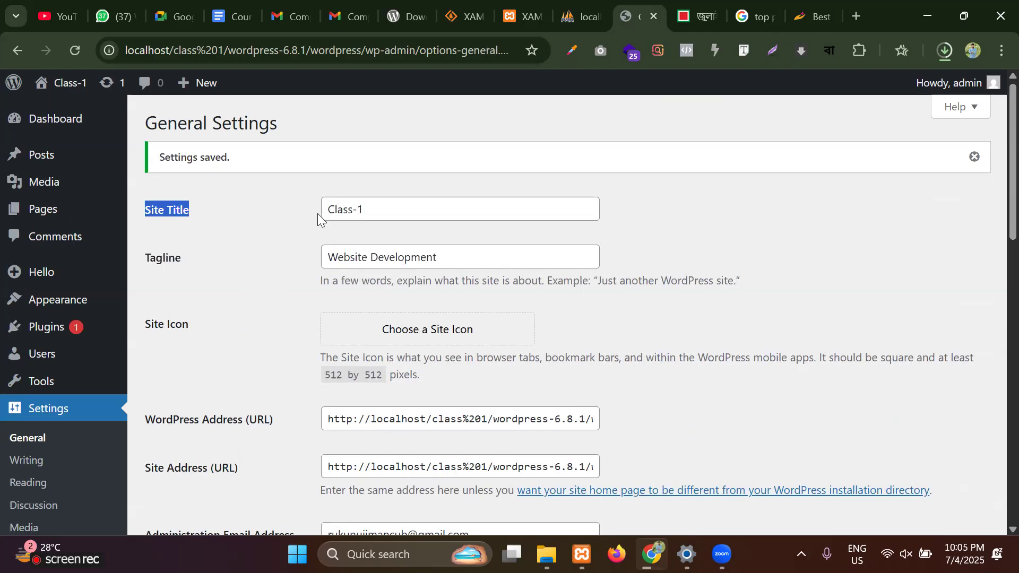
triple_click(371, 209)
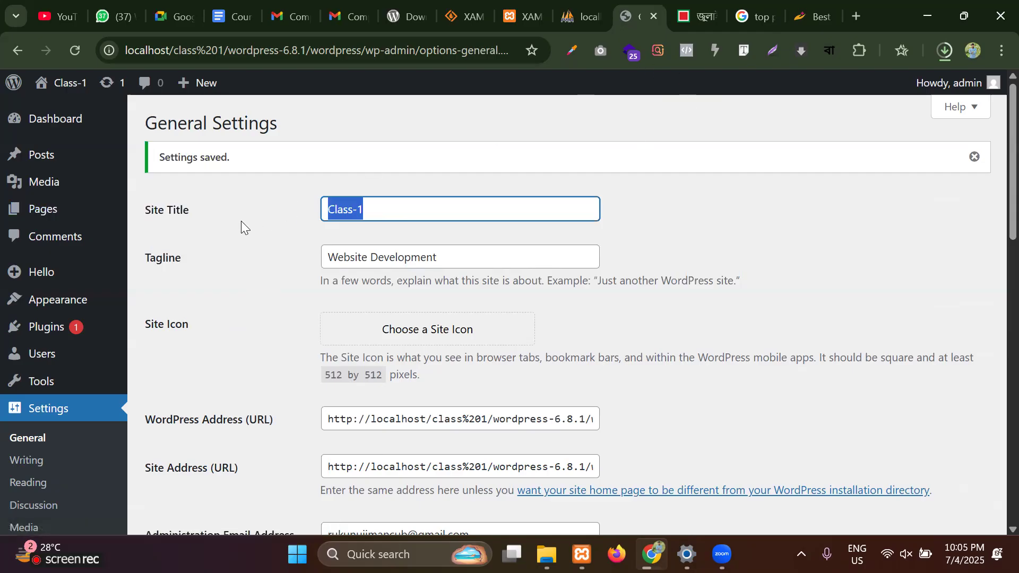
click(163, 207)
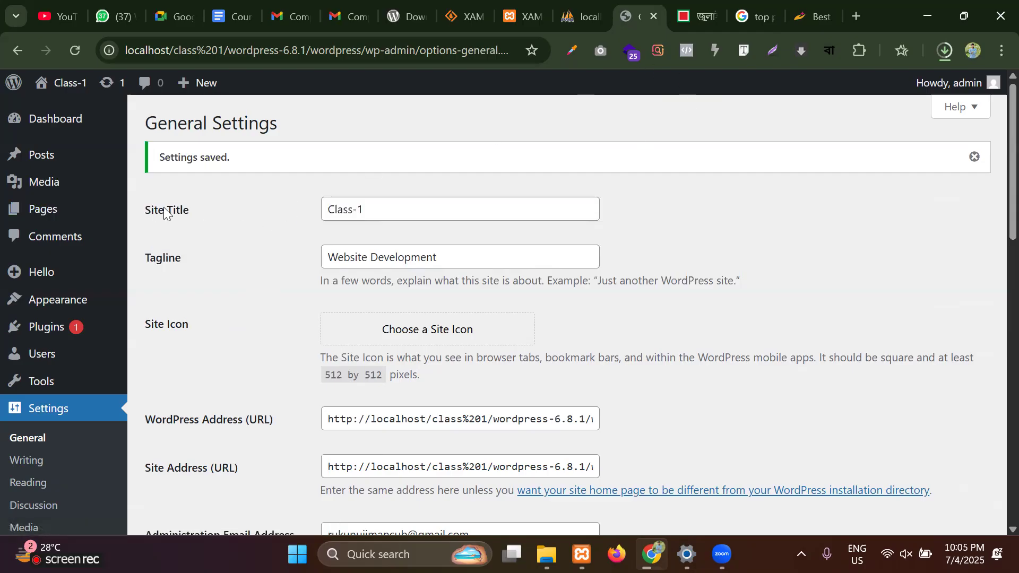
click(184, 210)
drag(198, 207, 132, 207)
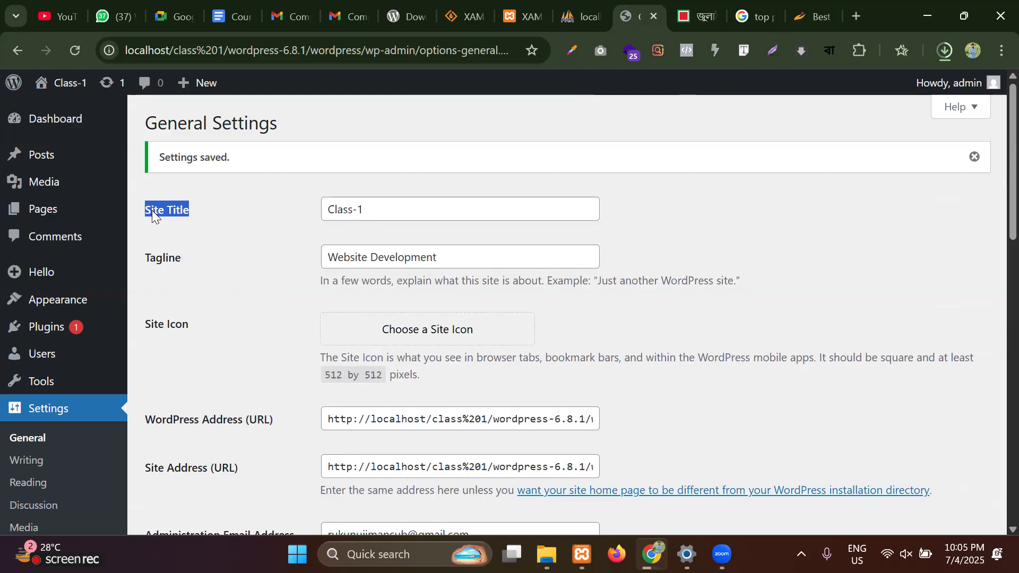
click(167, 209)
drag(152, 210, 207, 206)
drag(145, 265, 179, 266)
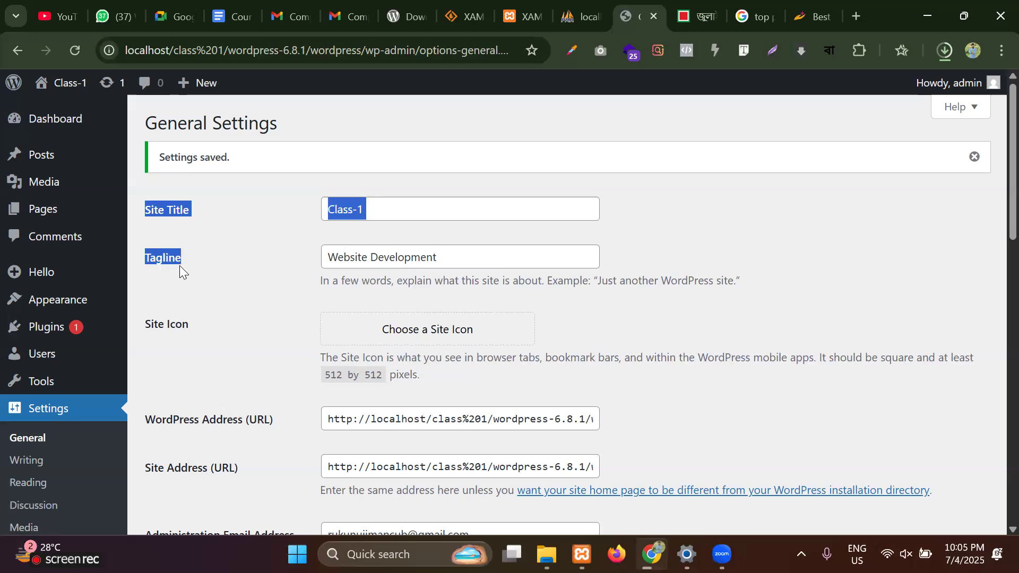
click(154, 260)
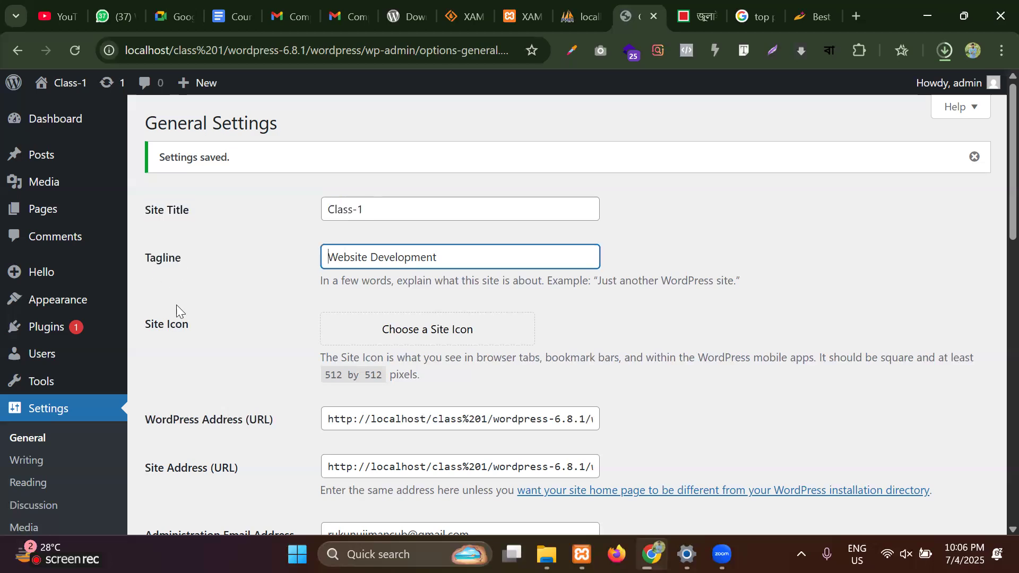
scroll(223, 318, down, 5)
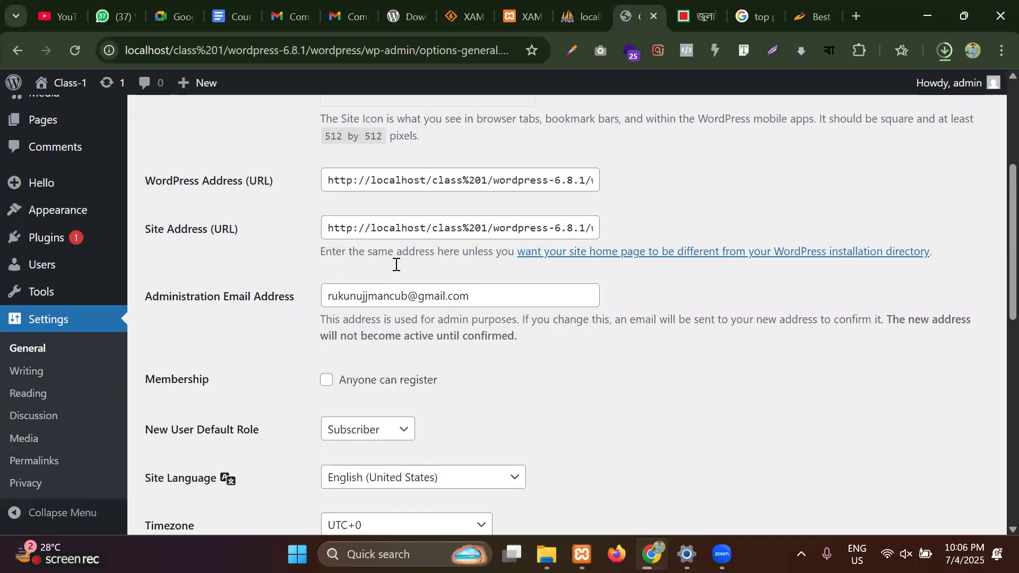
scroll(216, 326, down, 4)
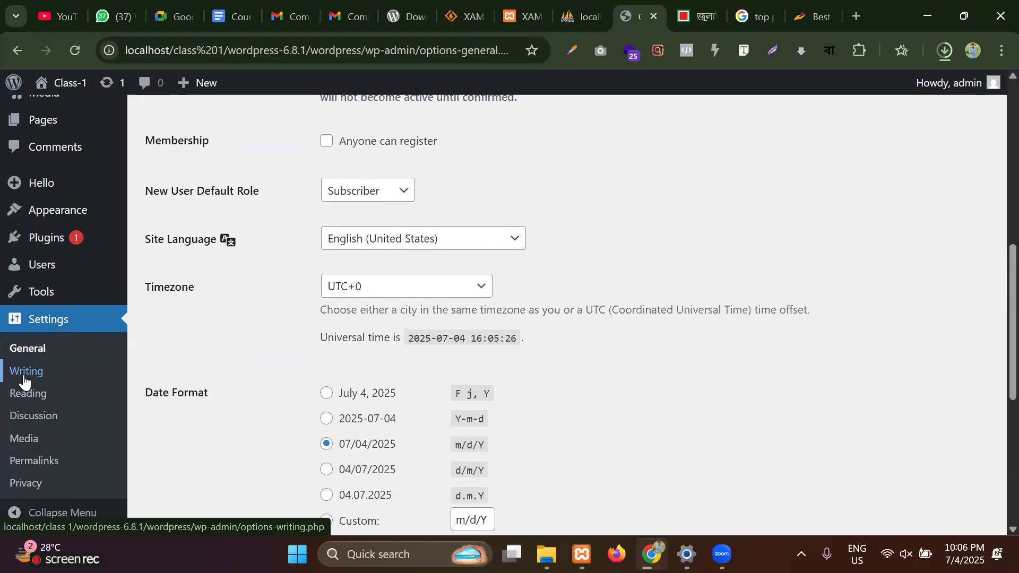
- Open the Writing Settings page and try Andolon as the default post category
click(24, 371)
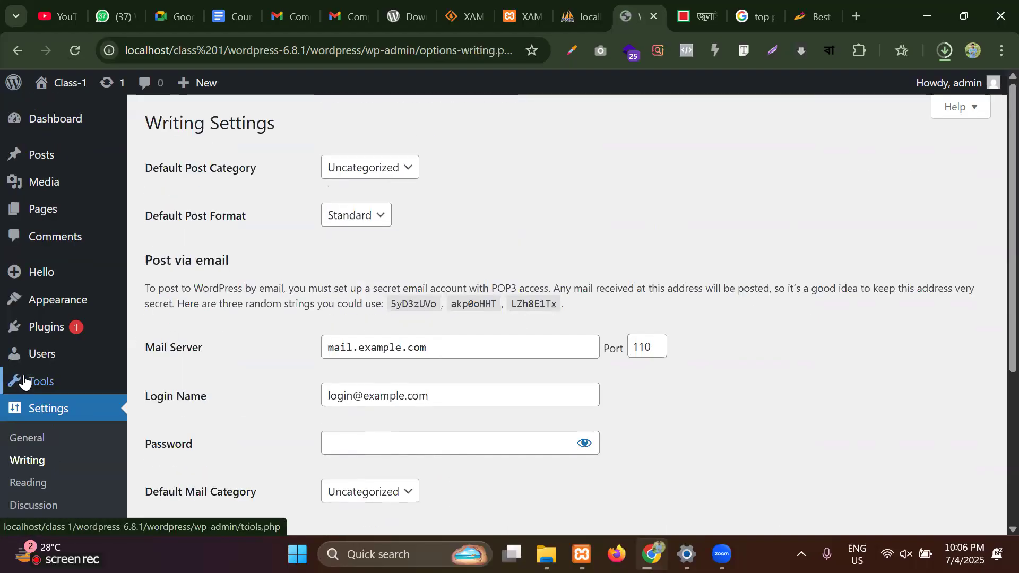
drag(153, 166, 131, 165)
click(269, 166)
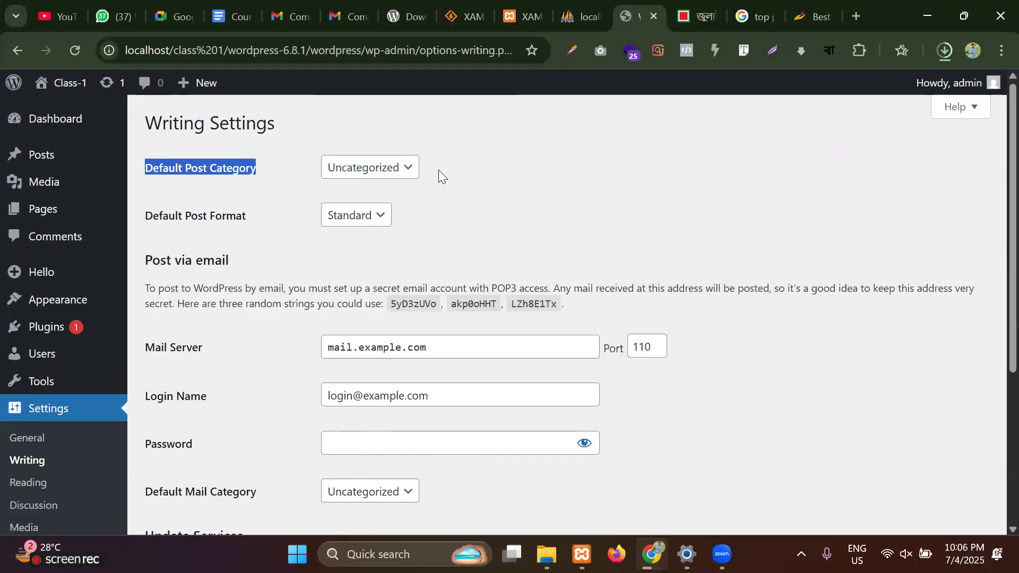
click(393, 167)
click(352, 185)
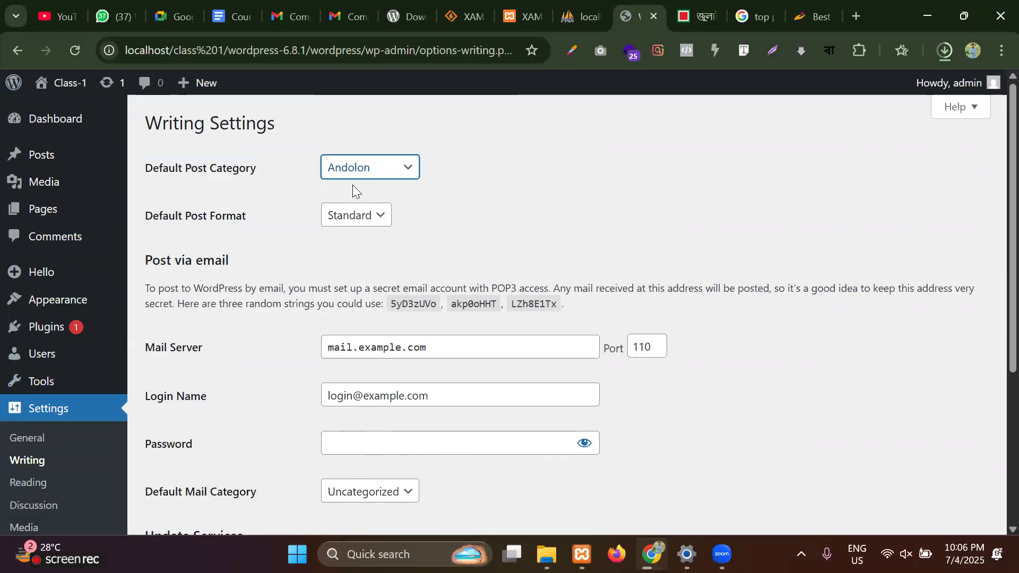
- Examine the Post via email fields, including the mail server, login name and password, and the update services option
scroll(249, 262, down, 5)
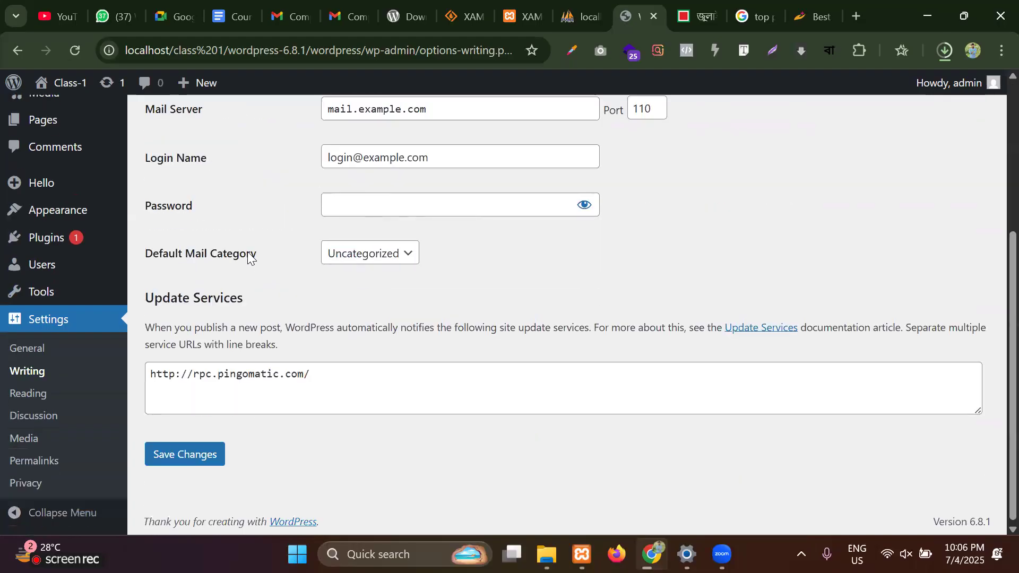
scroll(355, 173, up, 2)
click(462, 185)
key(ctrl+a)
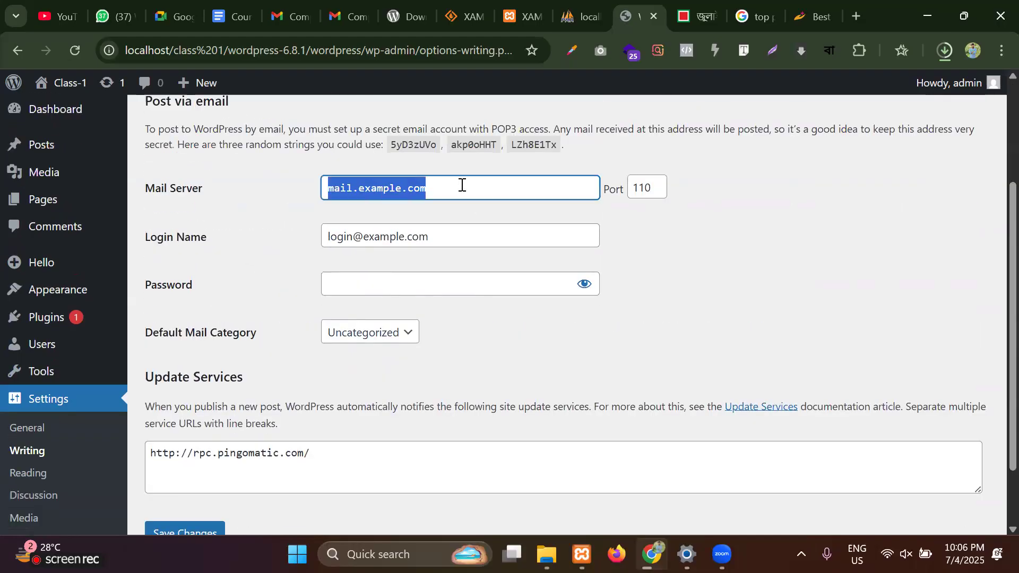
click(460, 216)
click(354, 277)
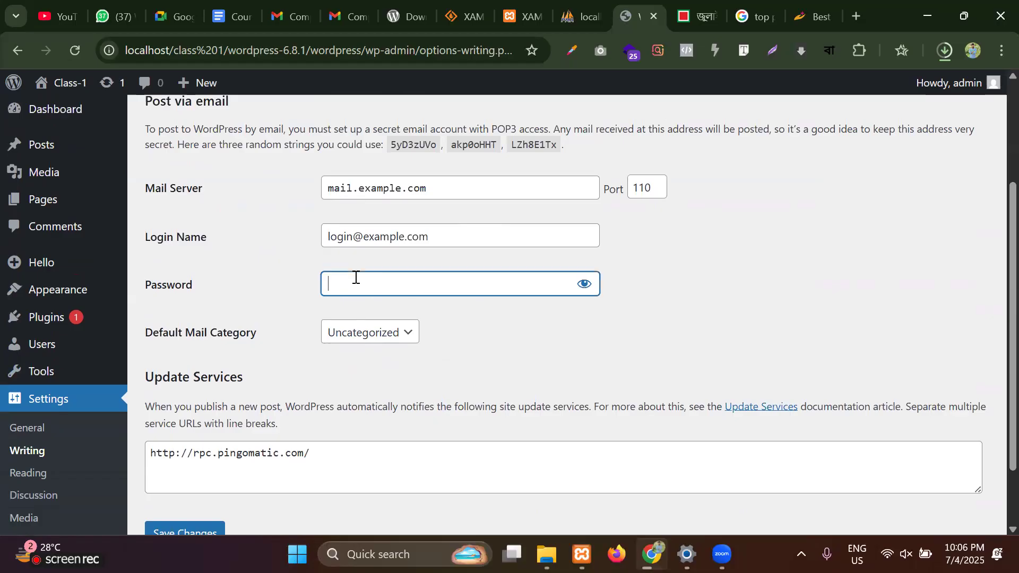
scroll(209, 330, down, 2)
- Open the Reading Settings page, make the homepage a static page using Home Page, and leave the posts page unselected
click(31, 394)
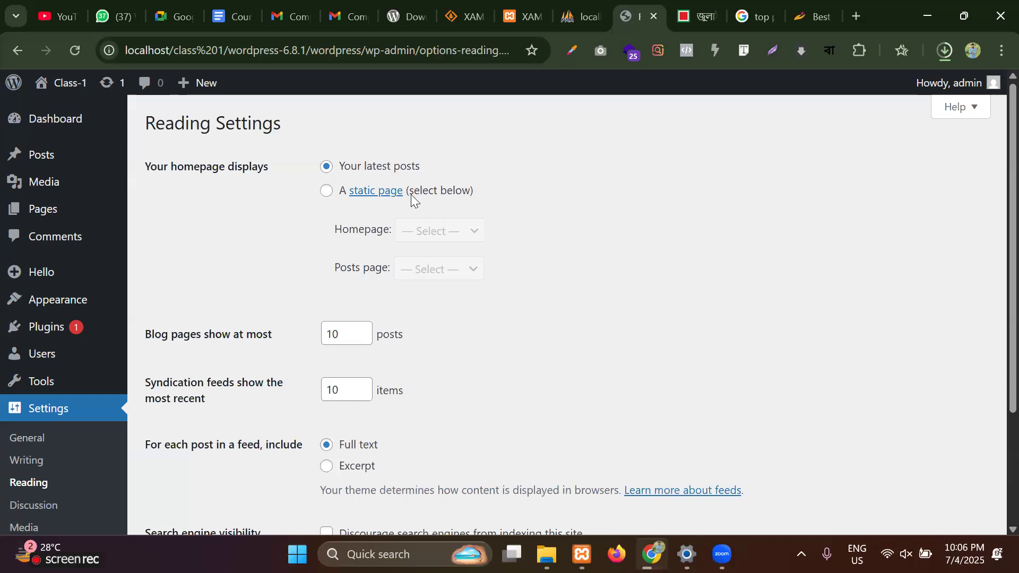
click(333, 195)
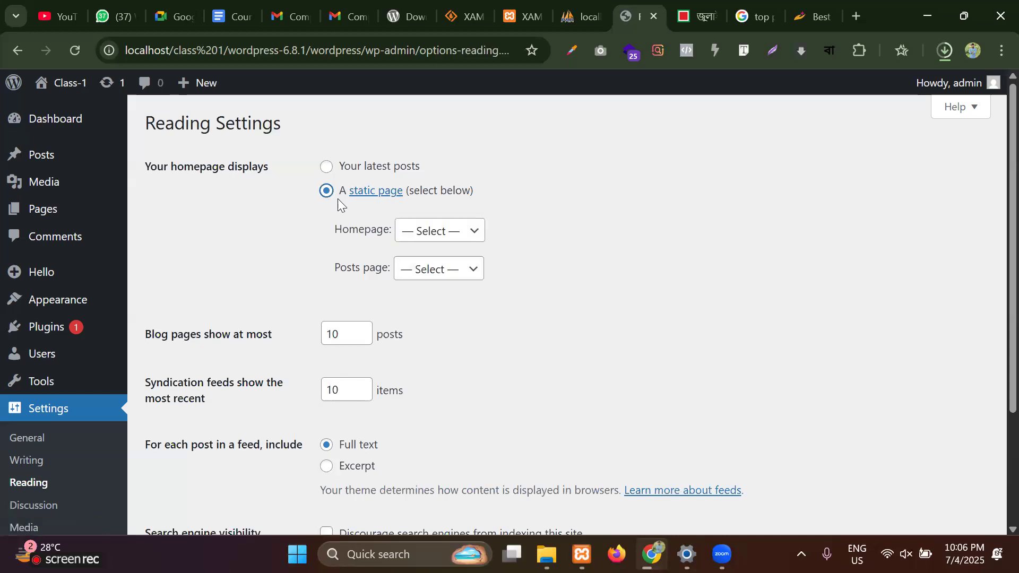
click(437, 238)
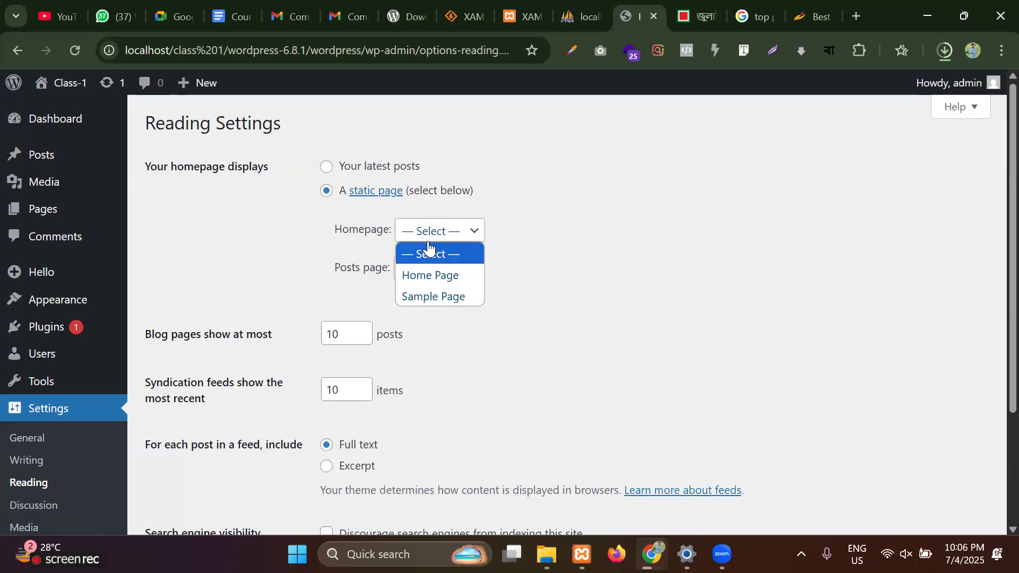
click(450, 275)
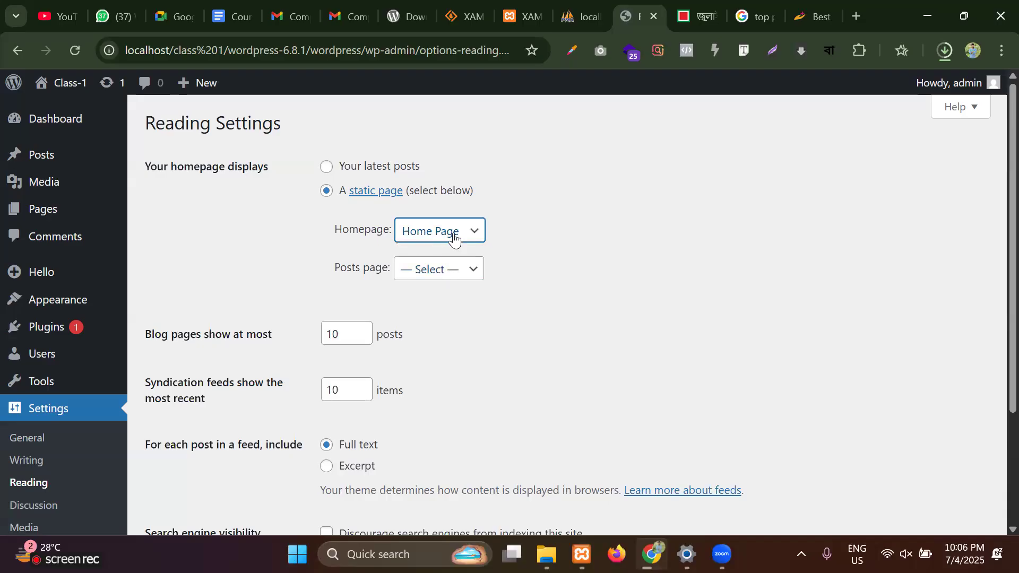
click(418, 268)
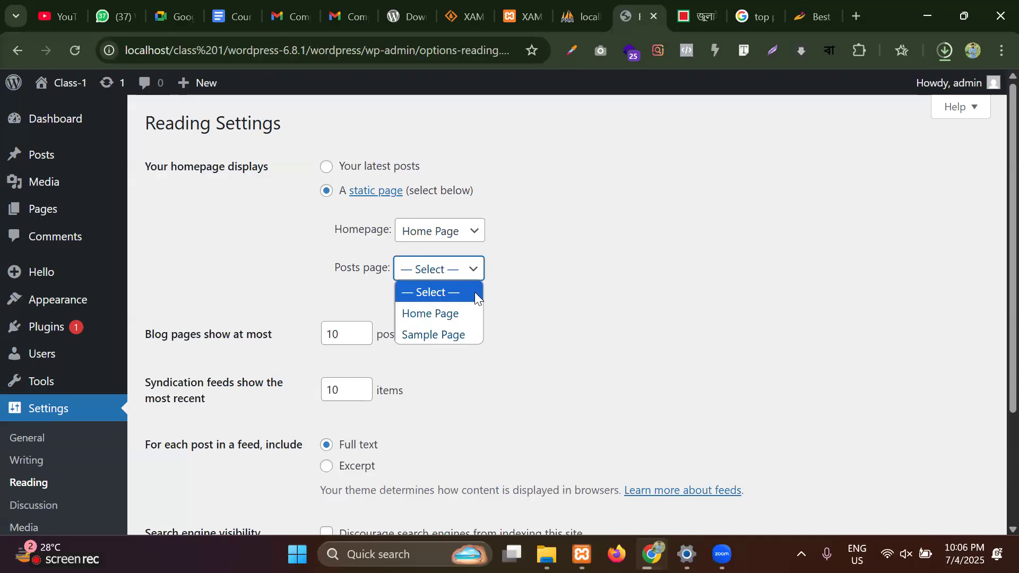
click(451, 272)
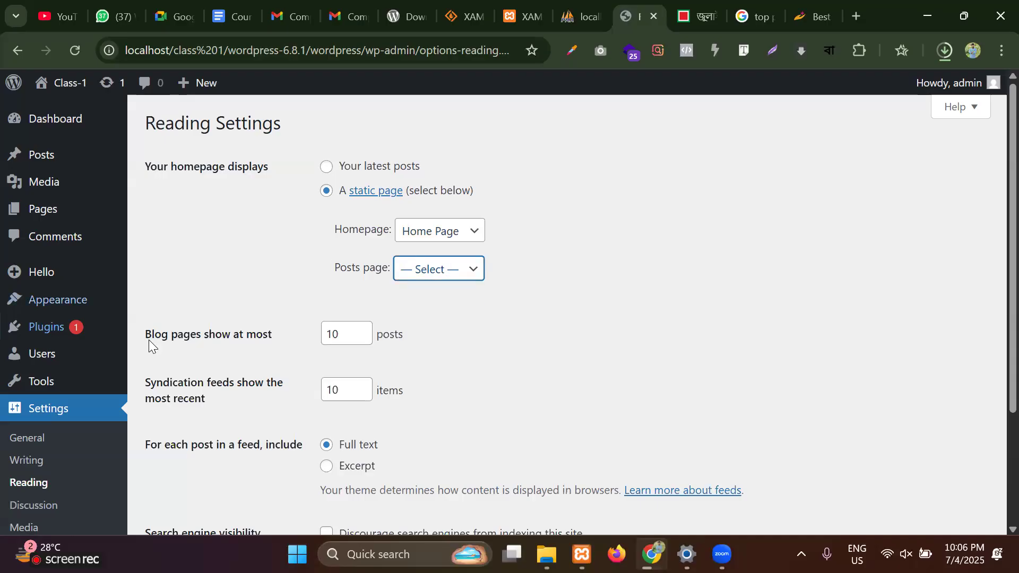
- Set syndication feeds to show the 9 most recent items and include only an excerpt of each post
click(352, 336)
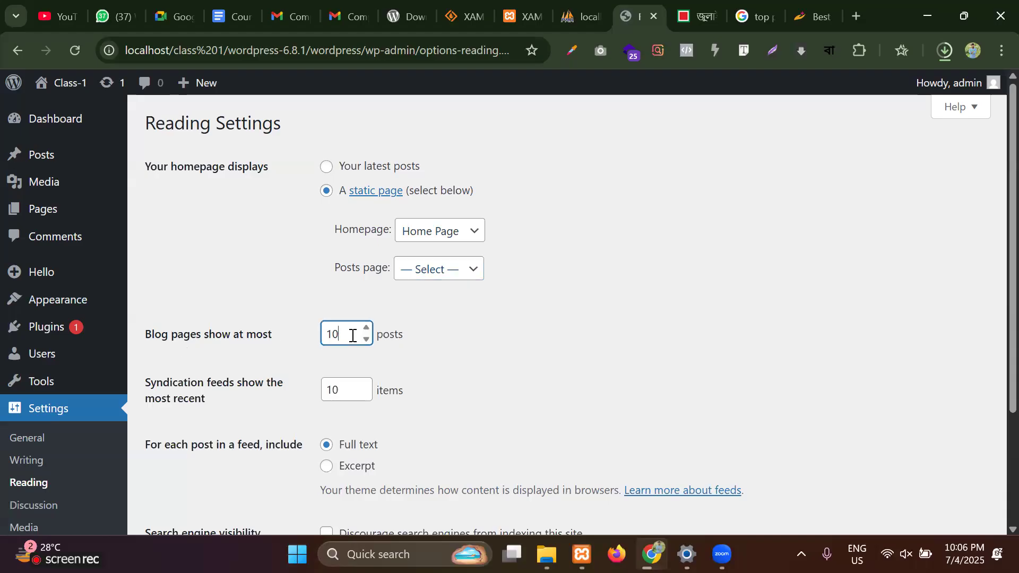
scroll(352, 335, down, 3)
drag(159, 233, 229, 236)
click(367, 242)
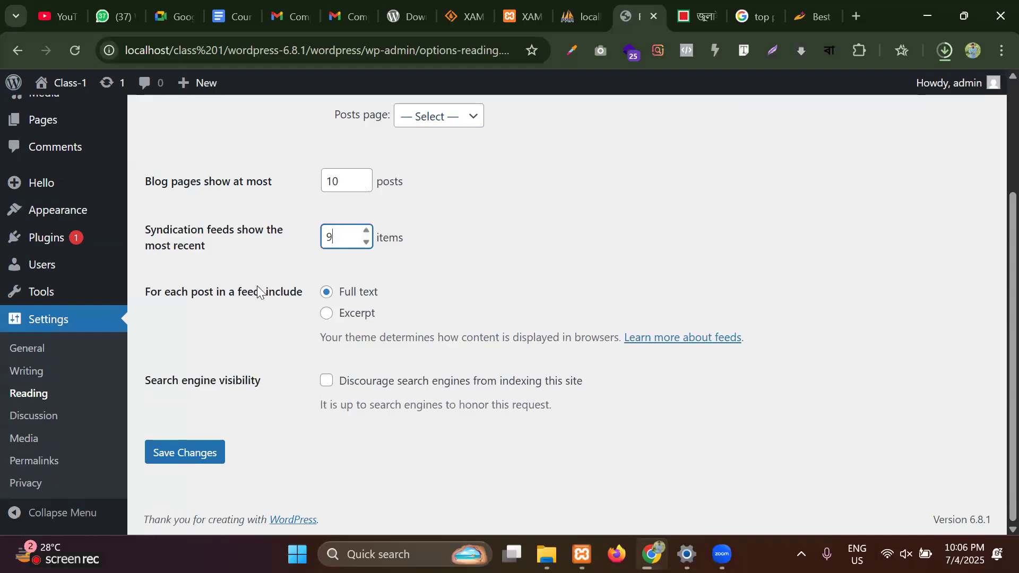
drag(145, 292, 346, 295)
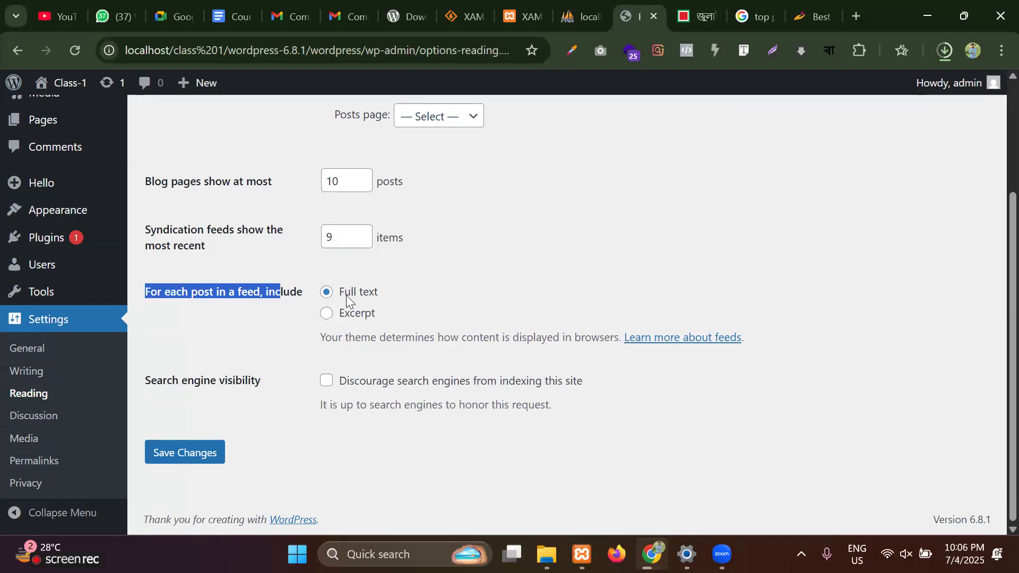
click(326, 315)
- Try discouraging search engines from indexing the site, leaving the option switched off
drag(345, 388, 546, 388)
click(508, 381)
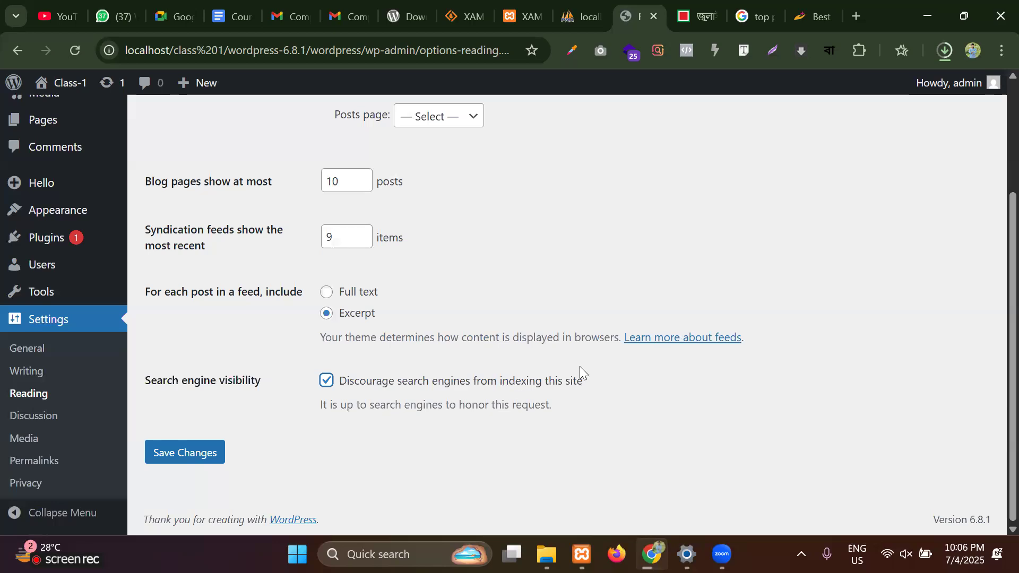
click(327, 389)
click(327, 383)
- Recheck the homepage and blog post limit settings, and set feed content back to Full text
scroll(239, 316, up, 3)
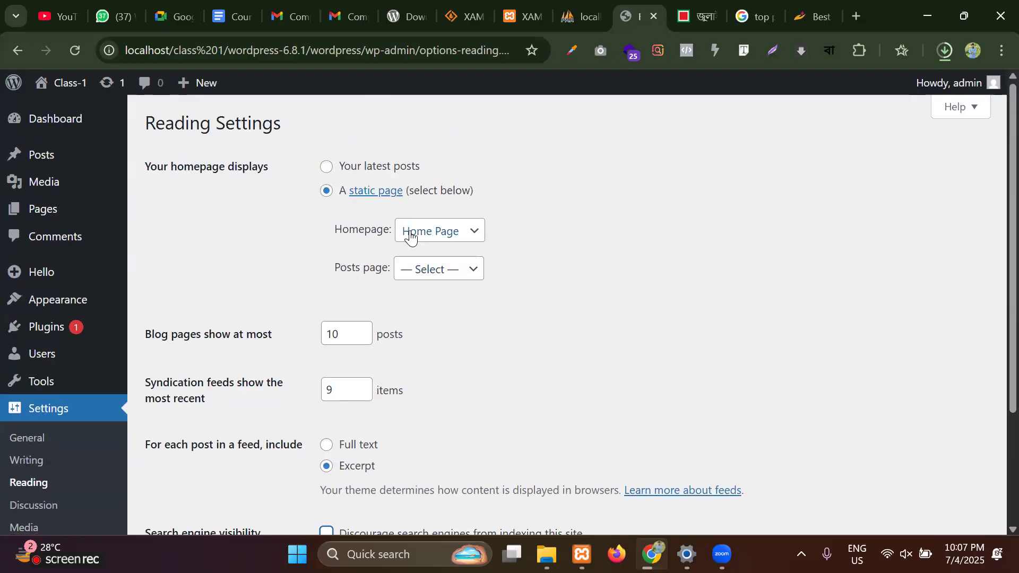
click(441, 231)
click(443, 234)
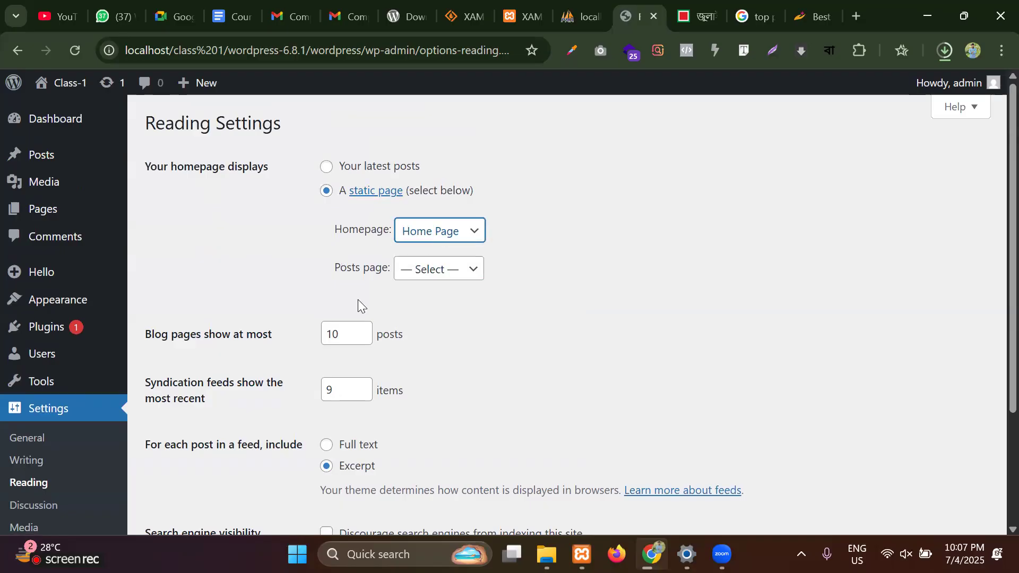
scroll(244, 287, down, 1)
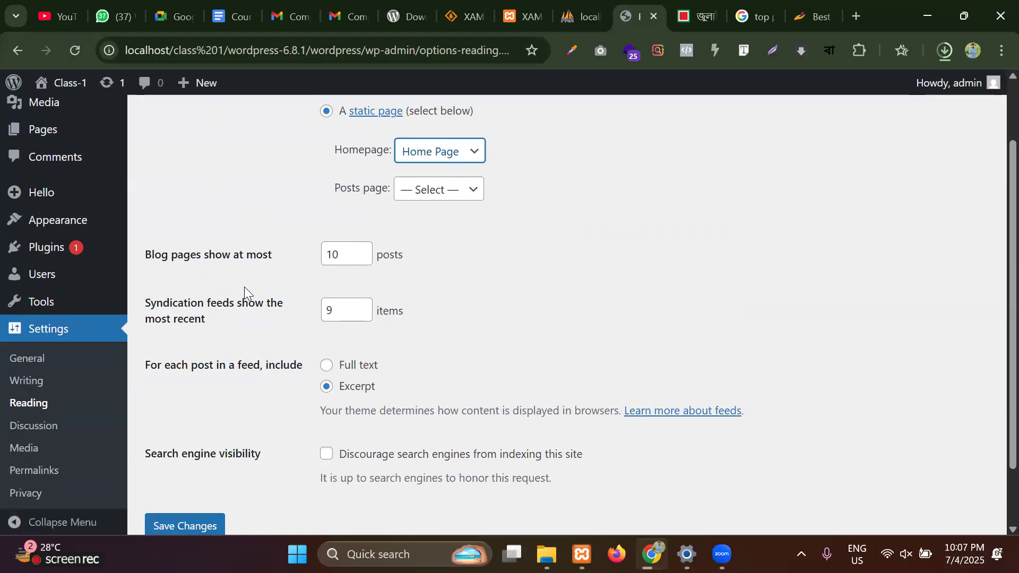
click(337, 255)
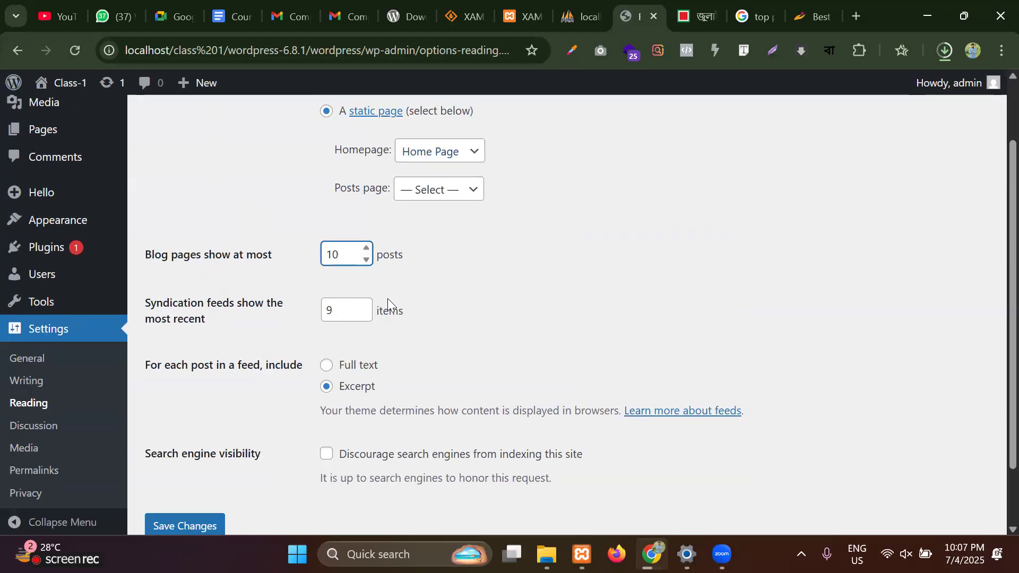
scroll(207, 313, down, 1)
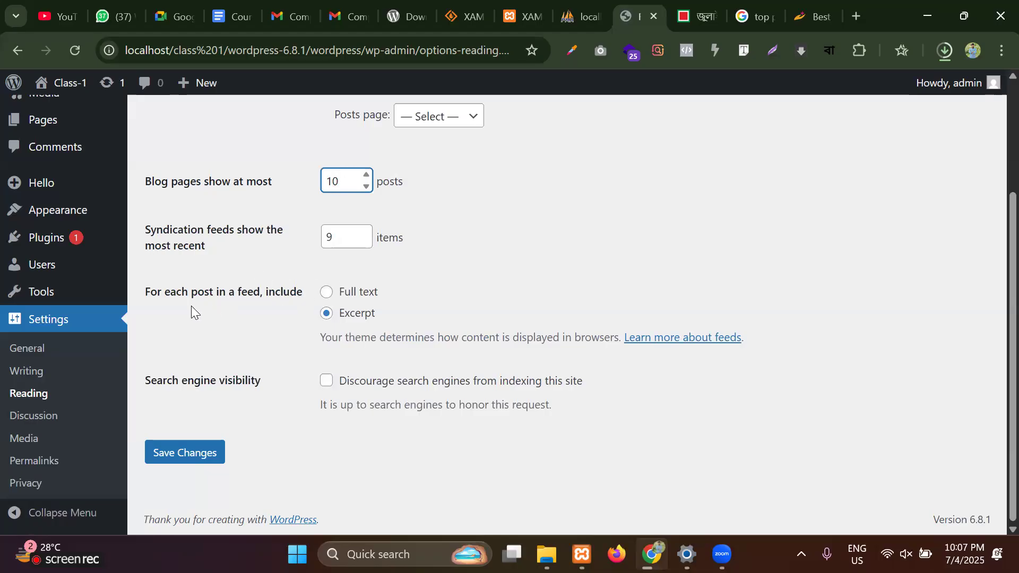
click(327, 292)
click(323, 316)
click(327, 294)
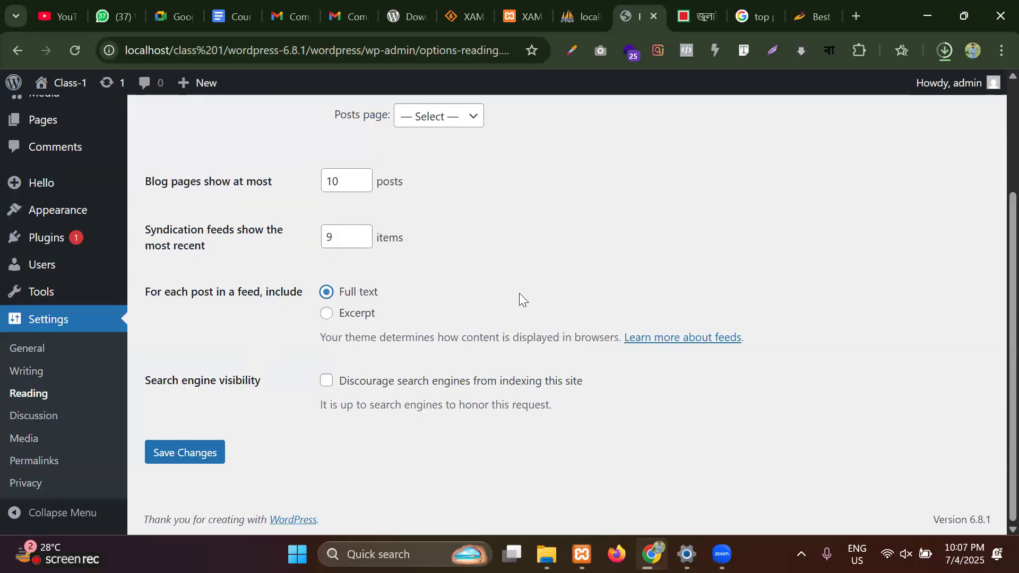
- Open the Discussion Settings page and examine its comment, moderation and avatar options
click(28, 422)
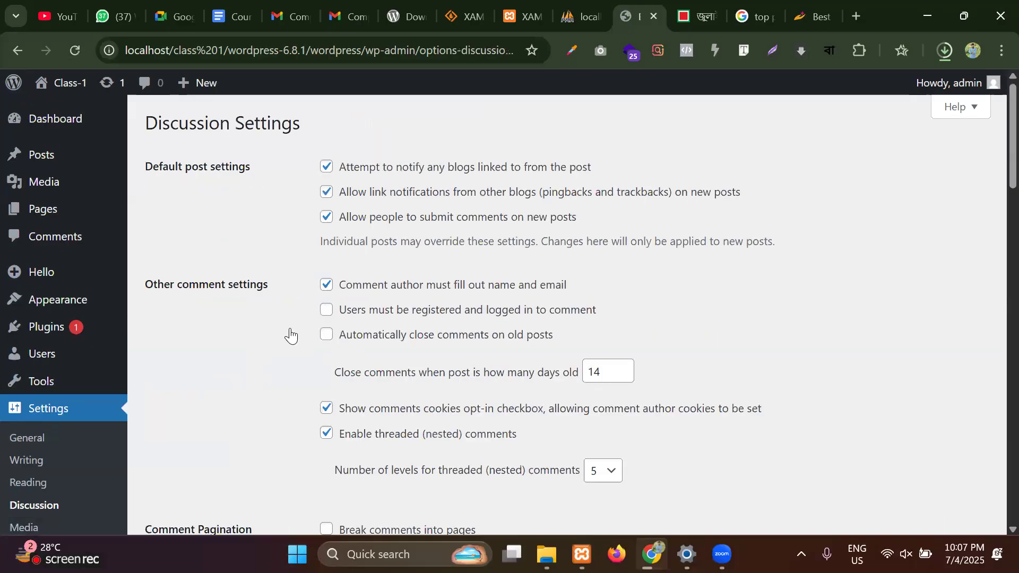
scroll(429, 257, down, 7)
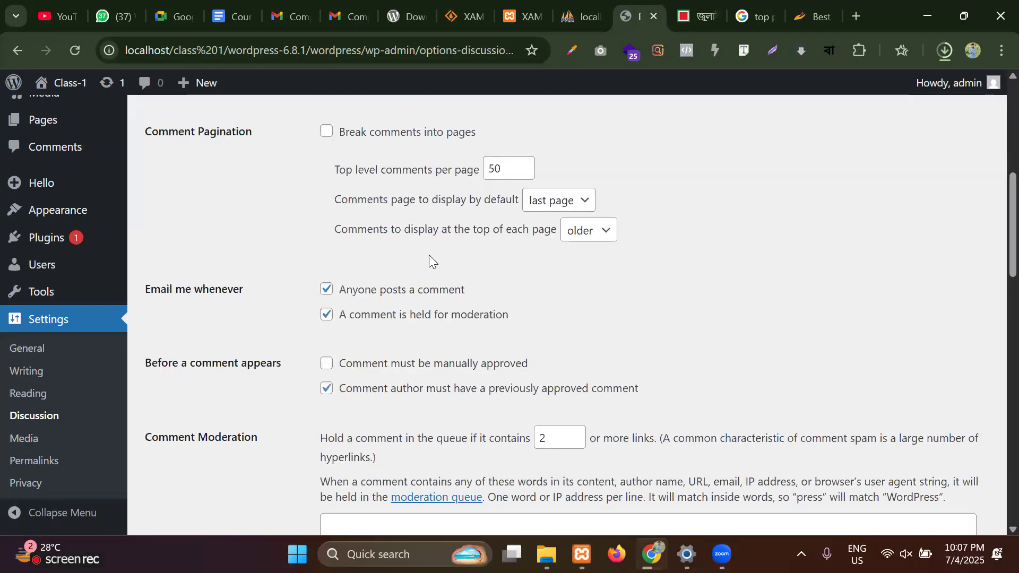
scroll(429, 255, down, 15)
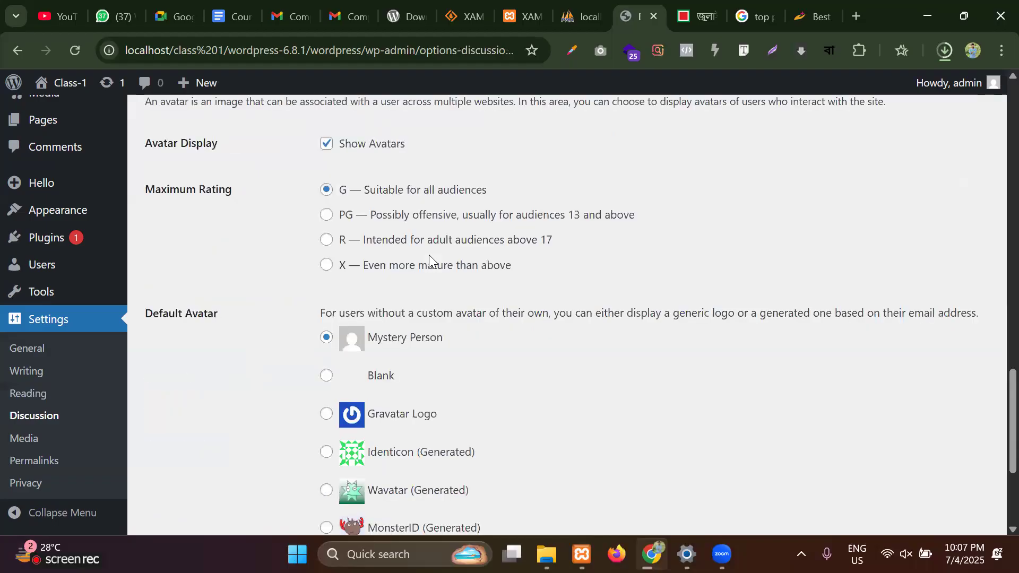
scroll(429, 255, down, 4)
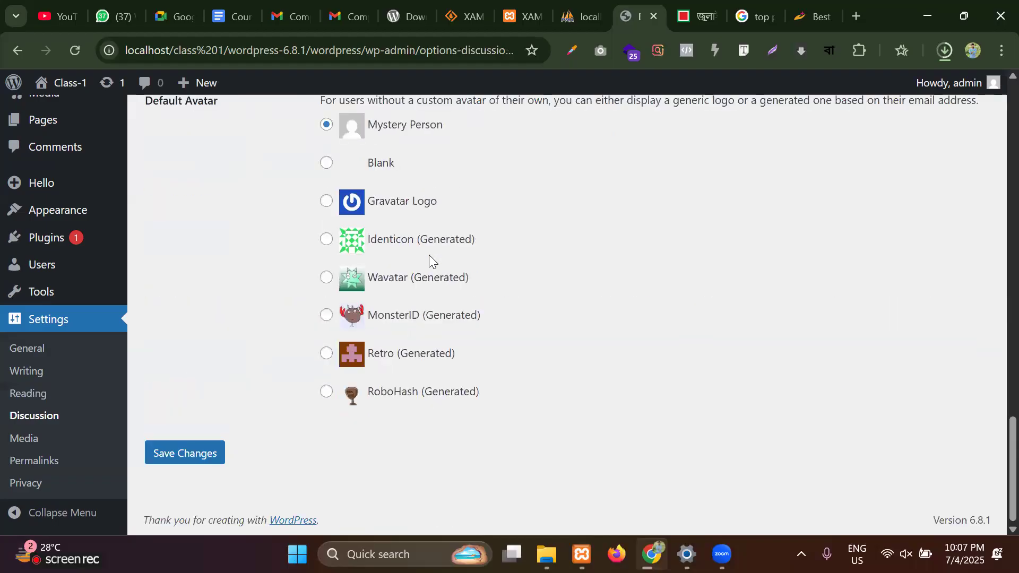
- Open the Media Settings page and examine the thumbnail, medium and large image sizes and the upload folder option
click(21, 439)
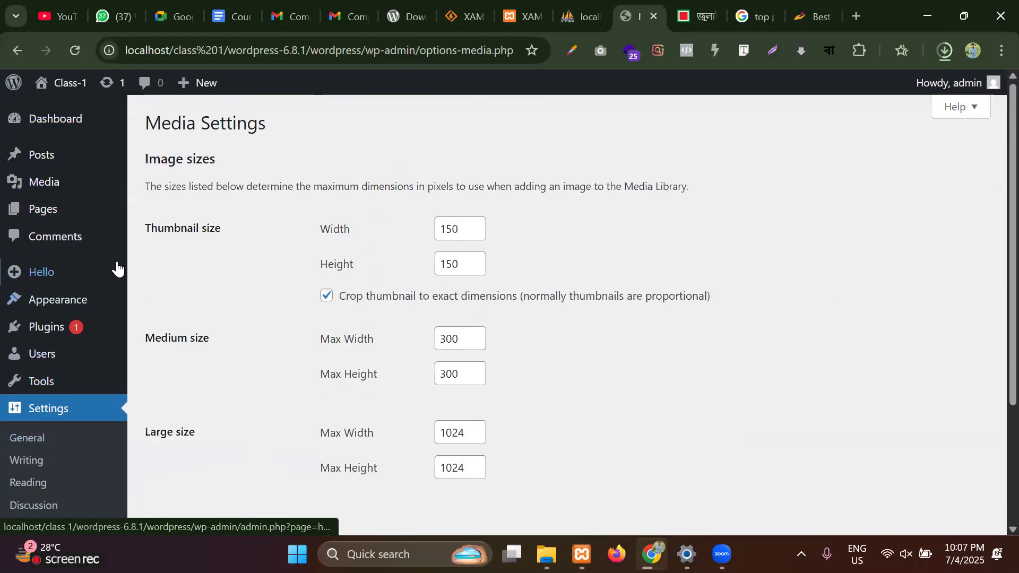
click(457, 223)
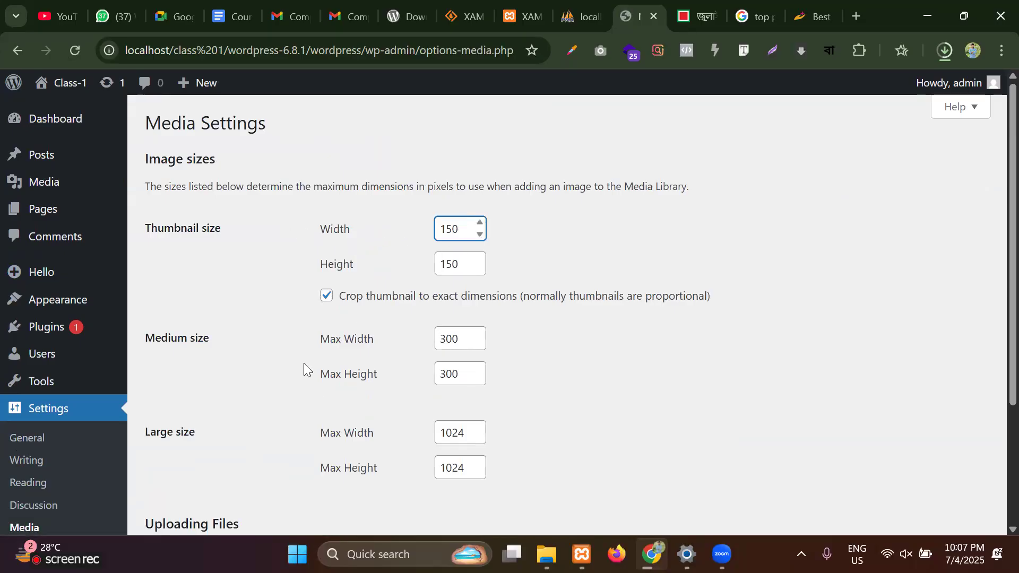
drag(141, 333, 244, 335)
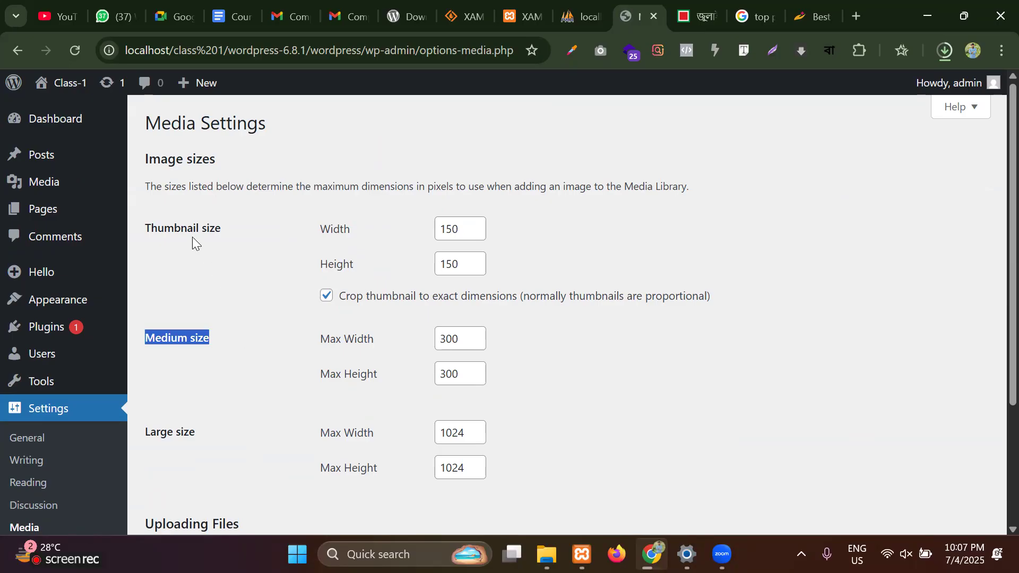
scroll(198, 338, down, 3)
drag(157, 272, 246, 270)
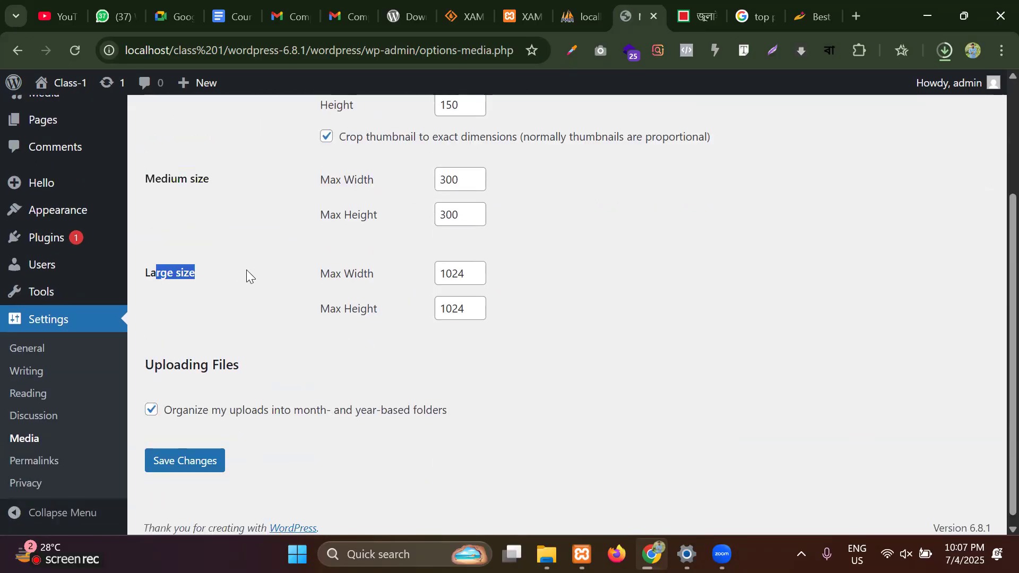
click(463, 305)
scroll(472, 270, up, 3)
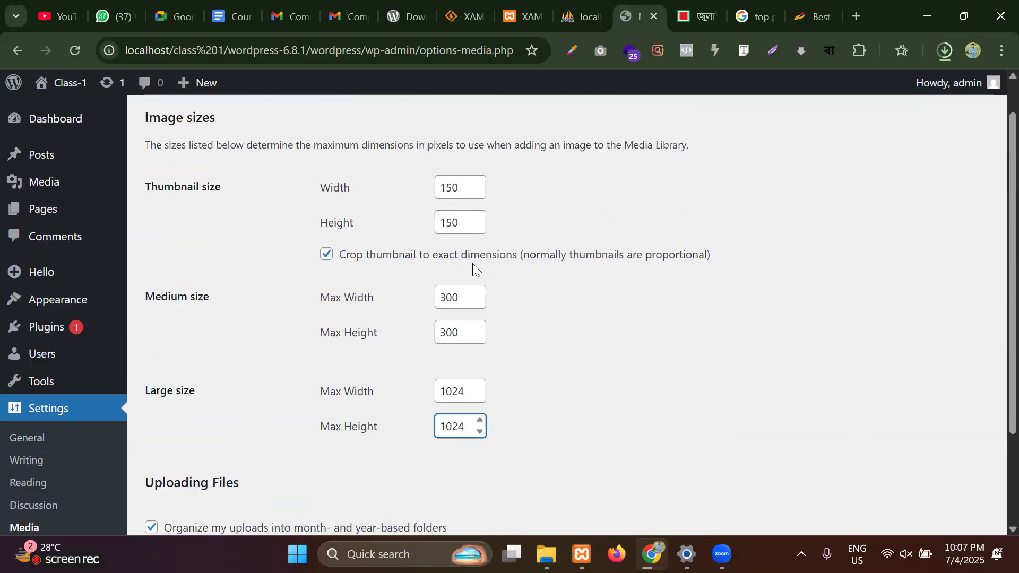
click(466, 237)
scroll(443, 368, down, 3)
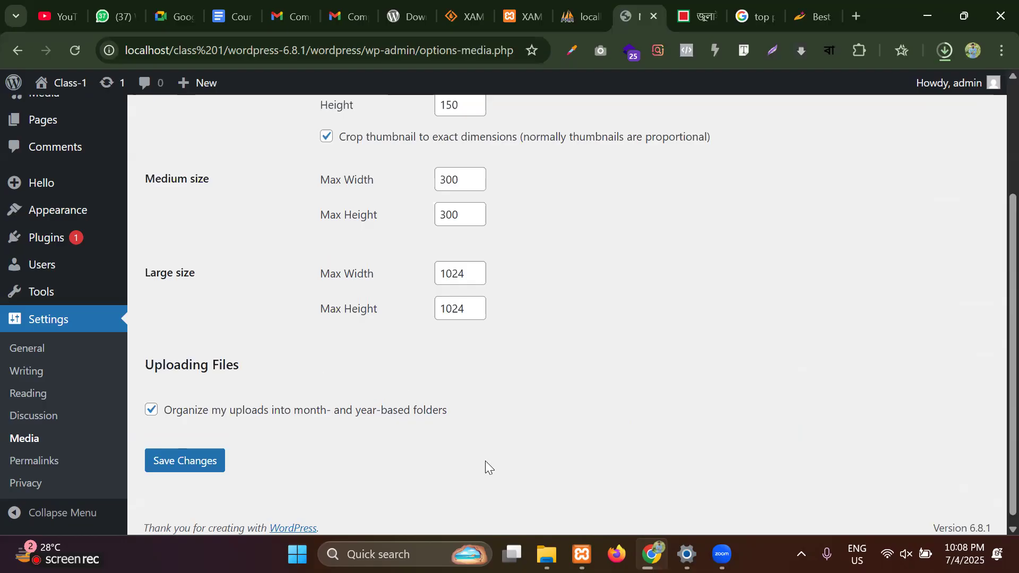
scroll(294, 360, down, 1)
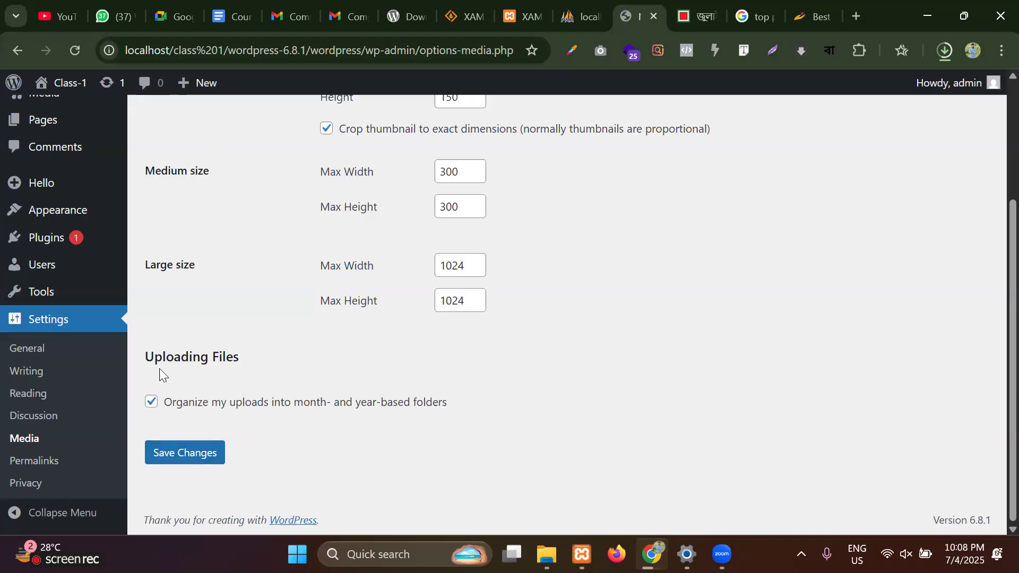
- Open the Permalink Settings page and examine the available permalink structures and tags
click(43, 467)
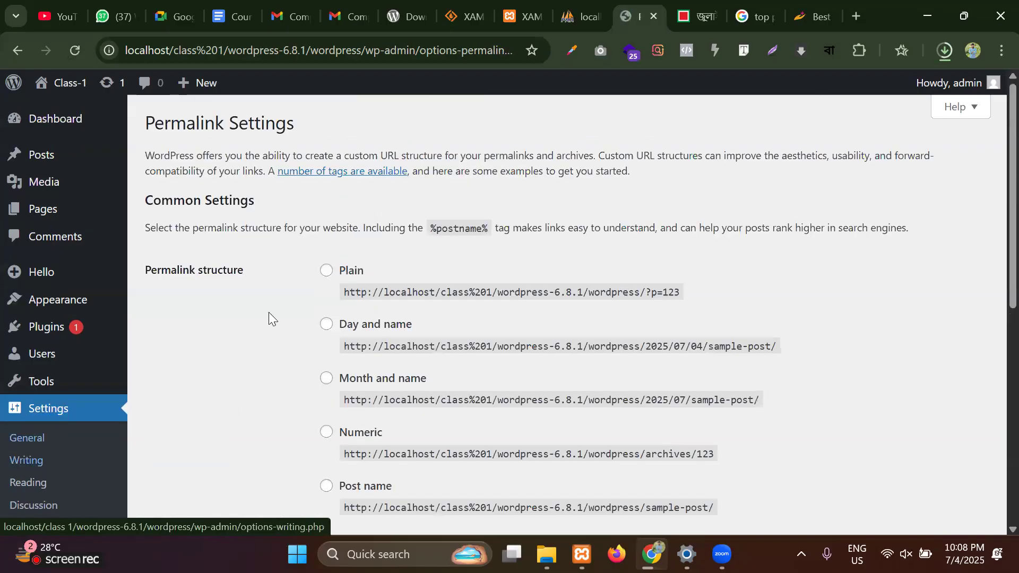
scroll(419, 272, down, 2)
scroll(417, 275, up, 1)
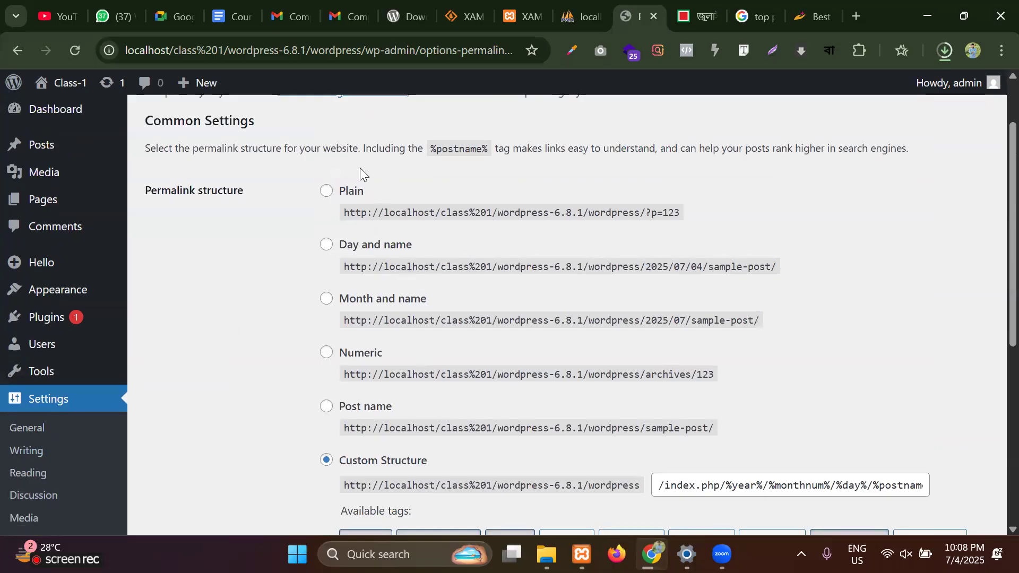
drag(139, 191, 265, 206)
click(266, 206)
scroll(360, 256, down, 1)
scroll(360, 257, down, 1)
scroll(360, 256, up, 1)
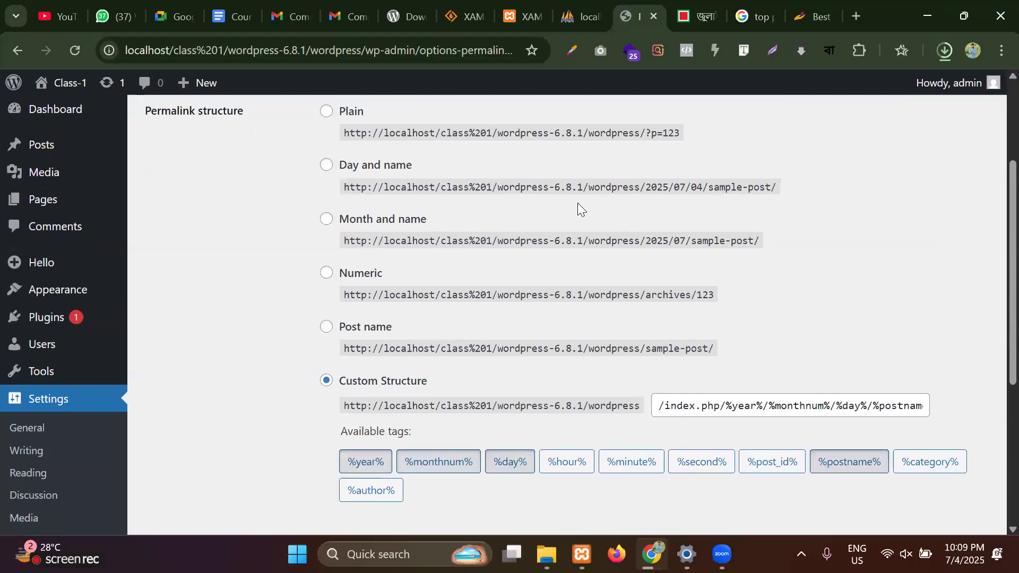
- Choose the Post name permalink structure, and switch to Custom Structure using /%postname%/
drag(622, 187, 474, 187)
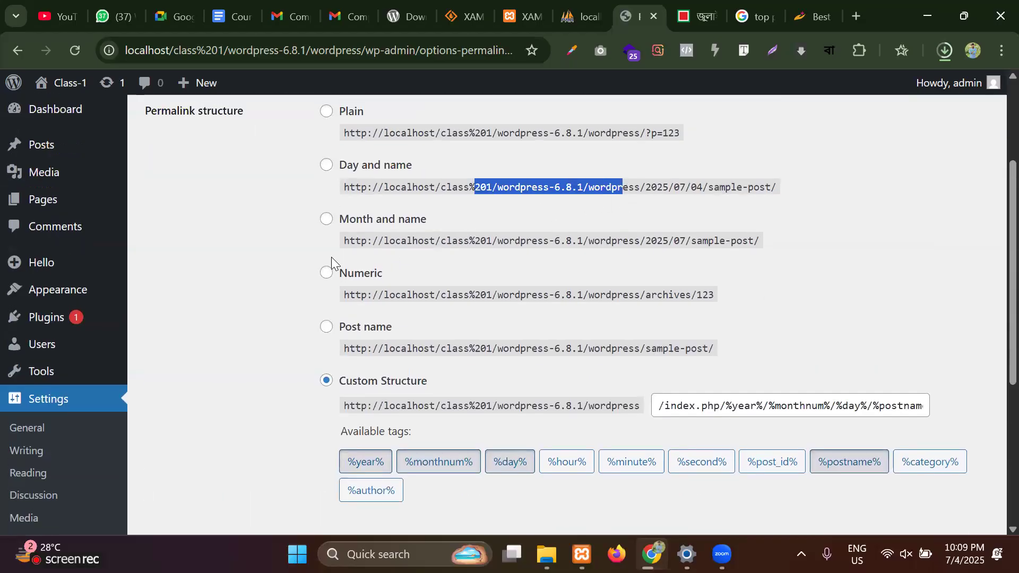
click(326, 327)
click(327, 382)
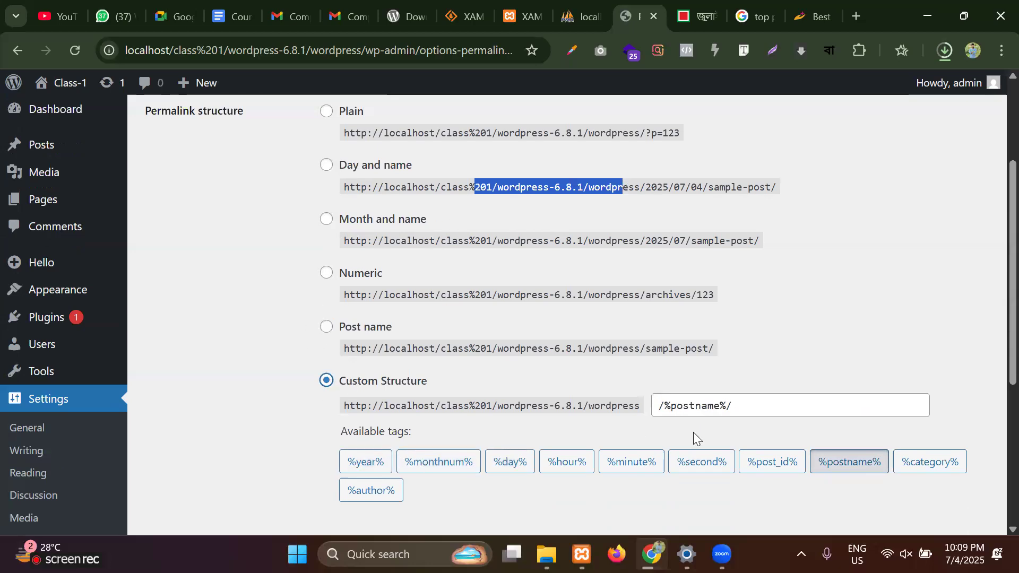
click(732, 415)
- Open the Posts list in a new tab, and open the Andolon post's editor in another tab
scroll(424, 344, up, 3)
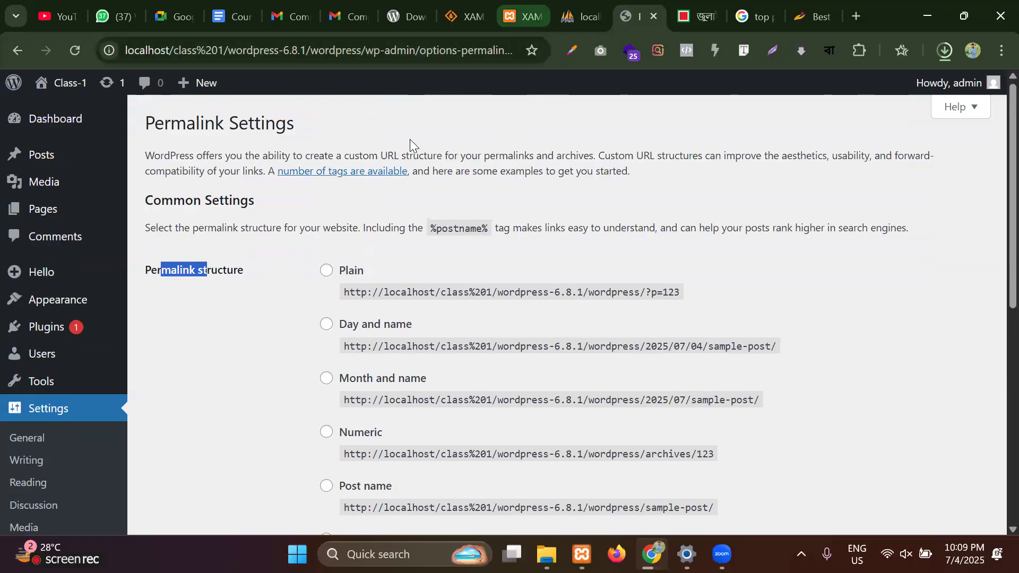
mouse_move(58, 159)
right_click(164, 158)
click(218, 178)
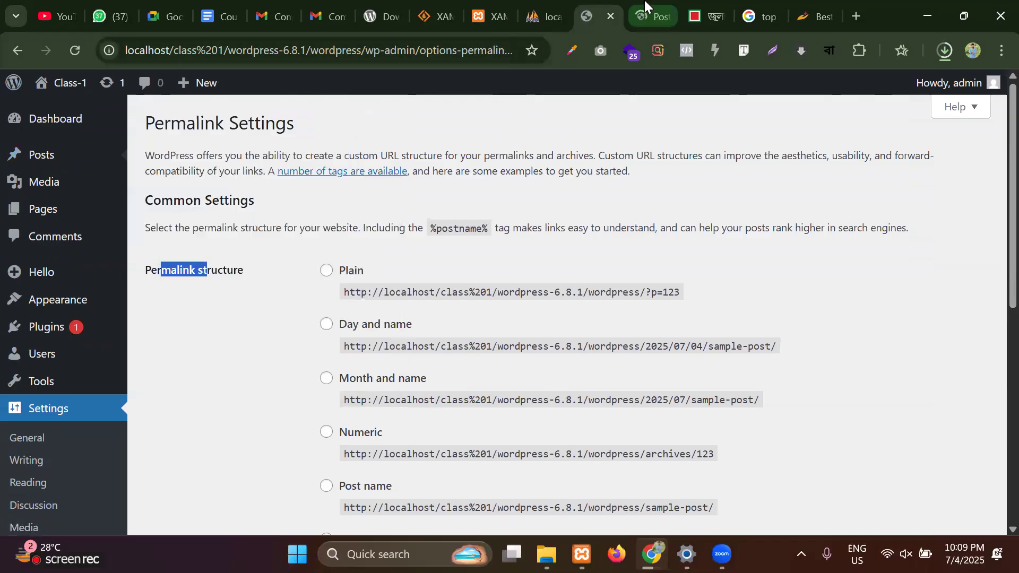
click(642, 16)
right_click(298, 250)
click(352, 268)
click(669, 16)
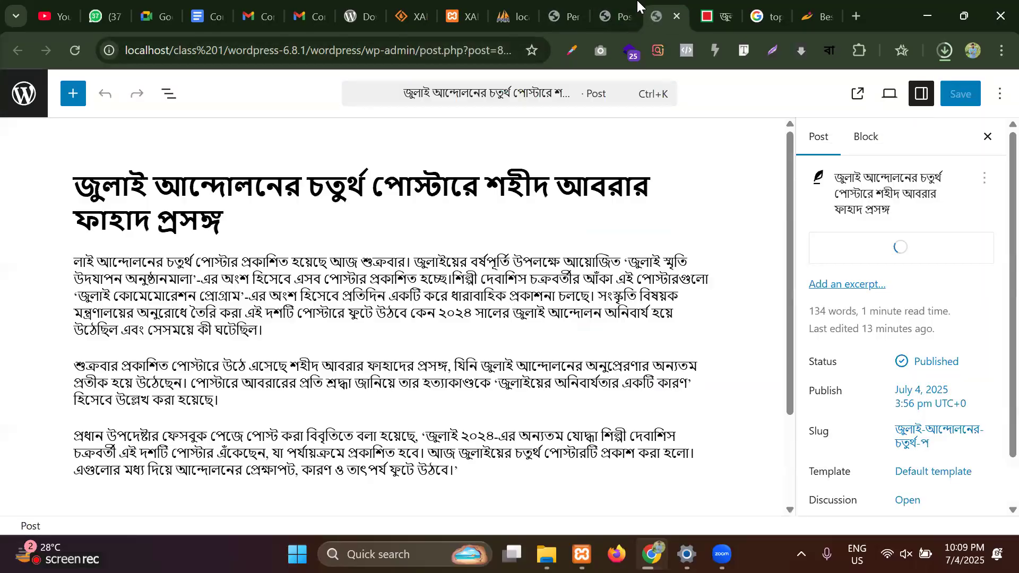
- View the Andolon post on the site in a new tab and examine its URL structure
click(611, 16)
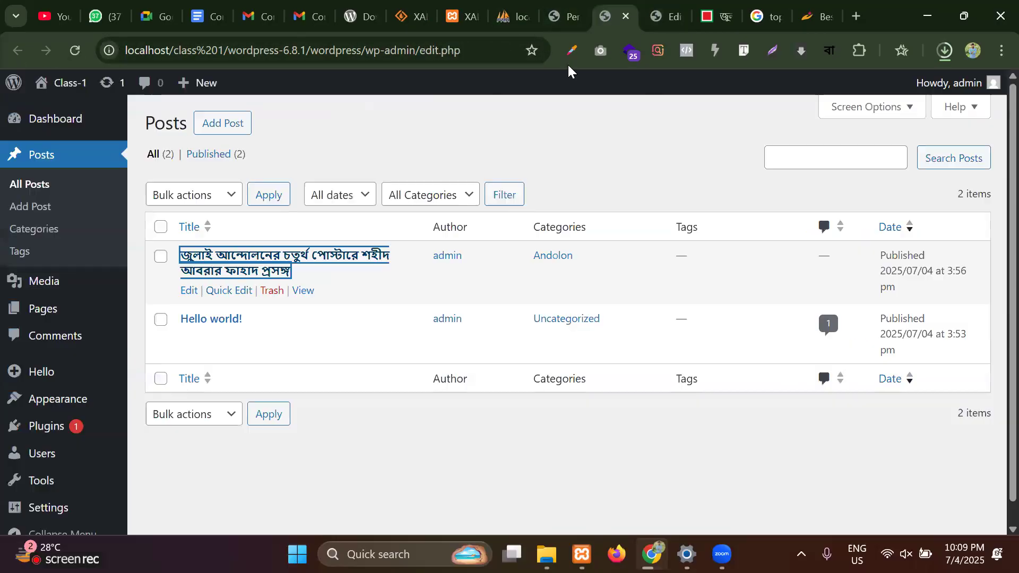
right_click(303, 295)
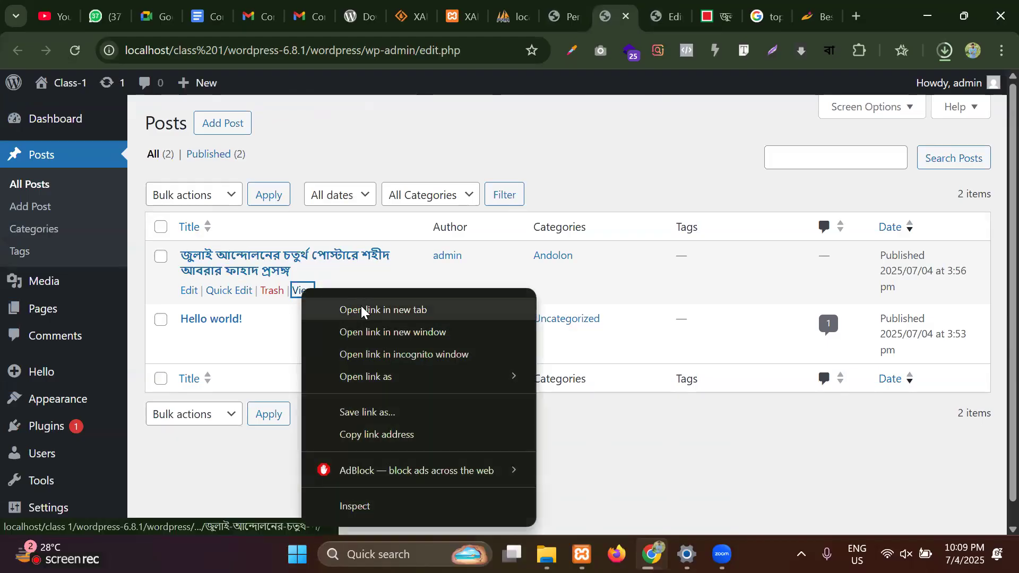
click(359, 310)
click(677, 6)
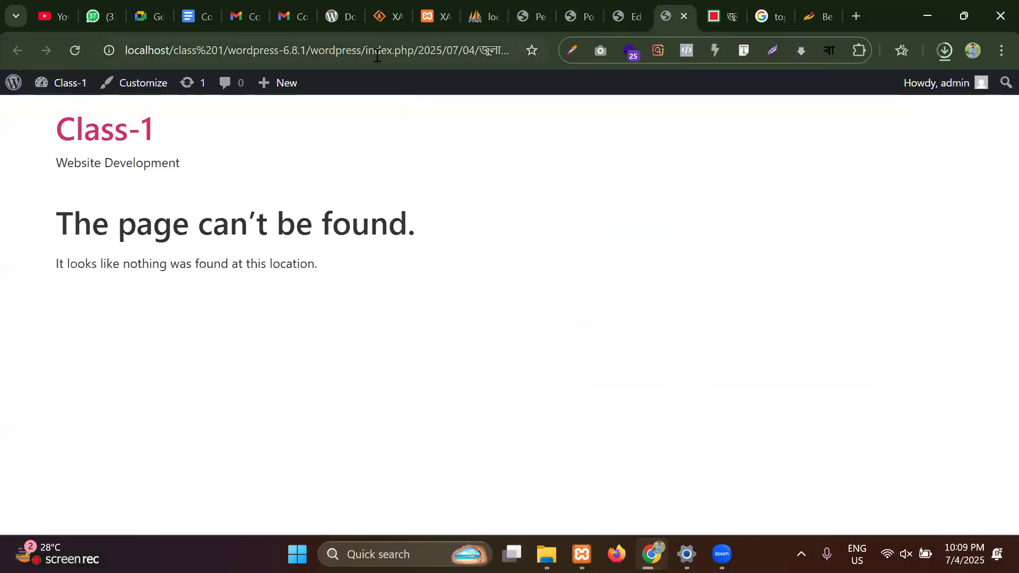
drag(384, 51, 603, 64)
click(399, 58)
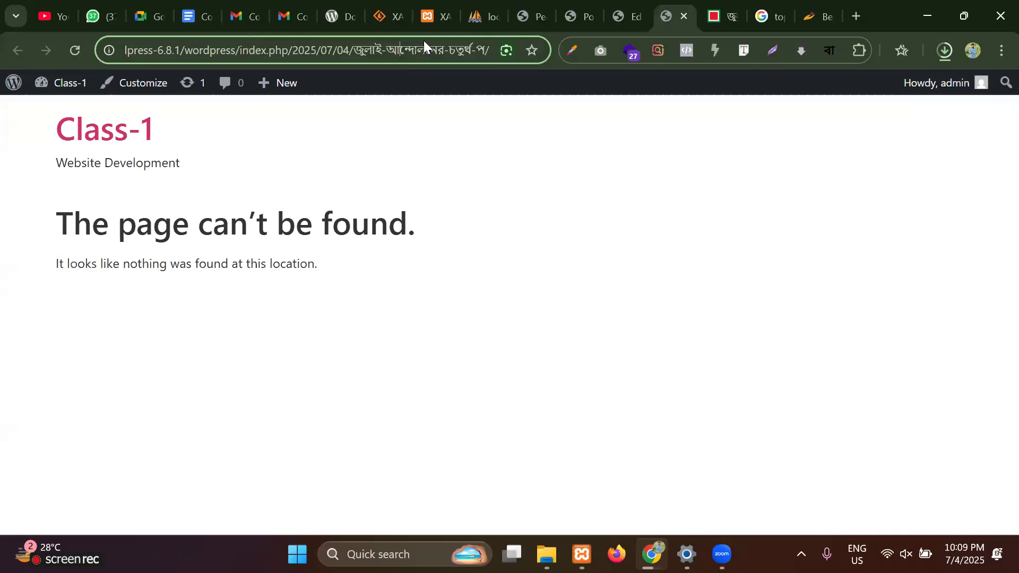
- Set the permalink structure to Post name on the Permalink Settings page and save the changes
click(584, 11)
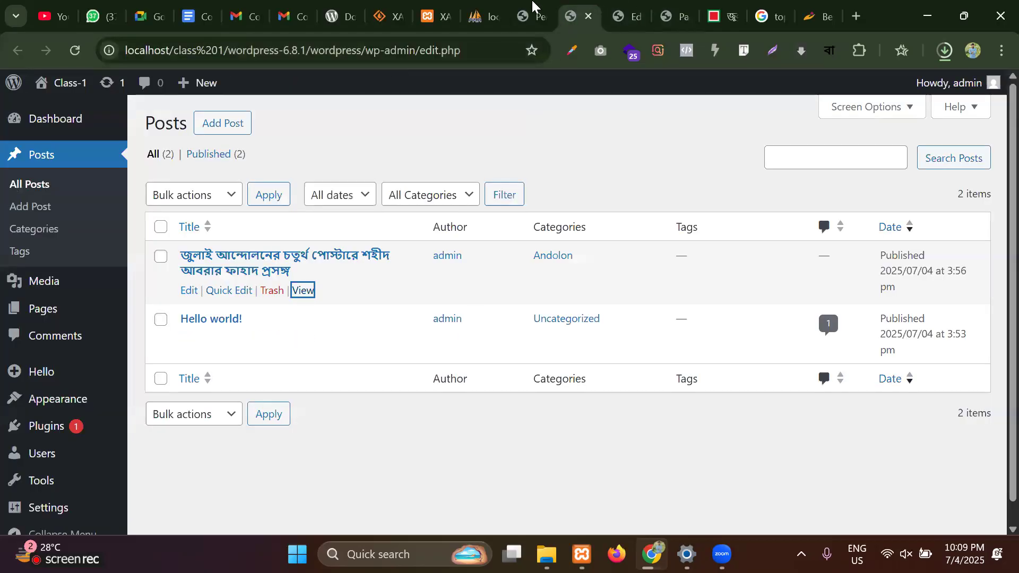
click(526, 12)
scroll(382, 347, down, 3)
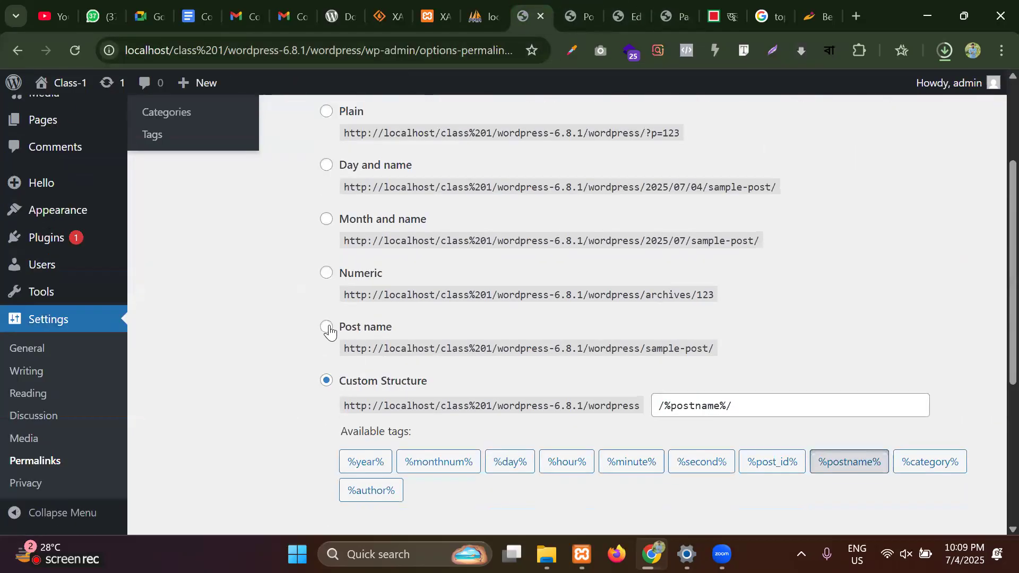
click(326, 327)
scroll(375, 326, down, 3)
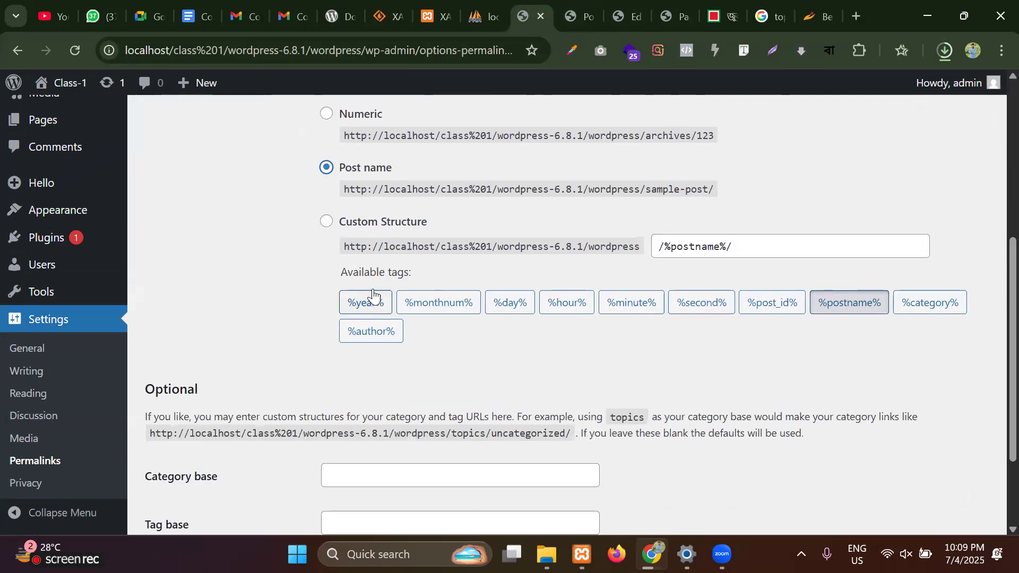
scroll(375, 297, down, 2)
click(181, 456)
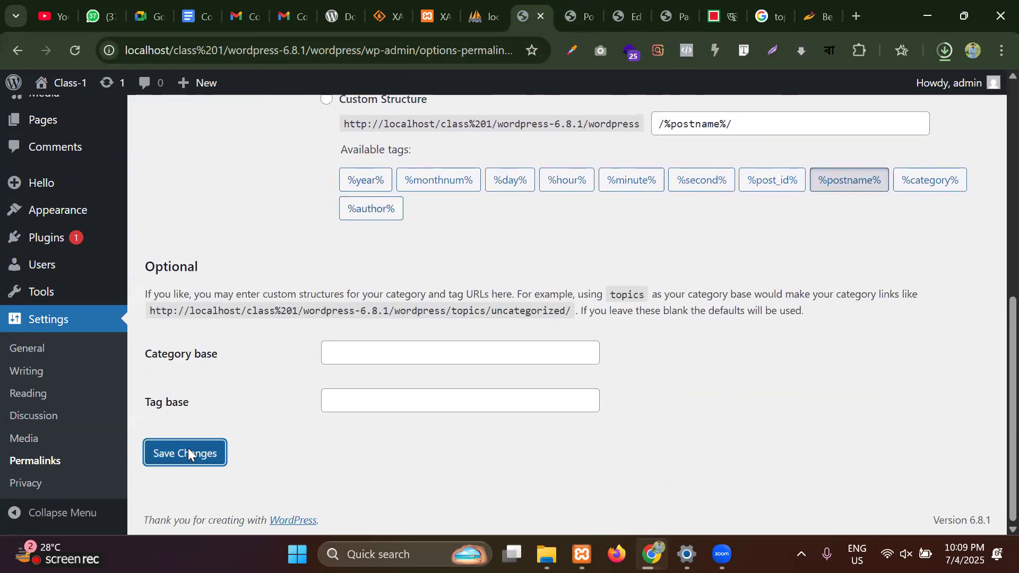
- Reload the Andolon post's page, view the post again from its editor in a new tab, and examine its URL
click(673, 16)
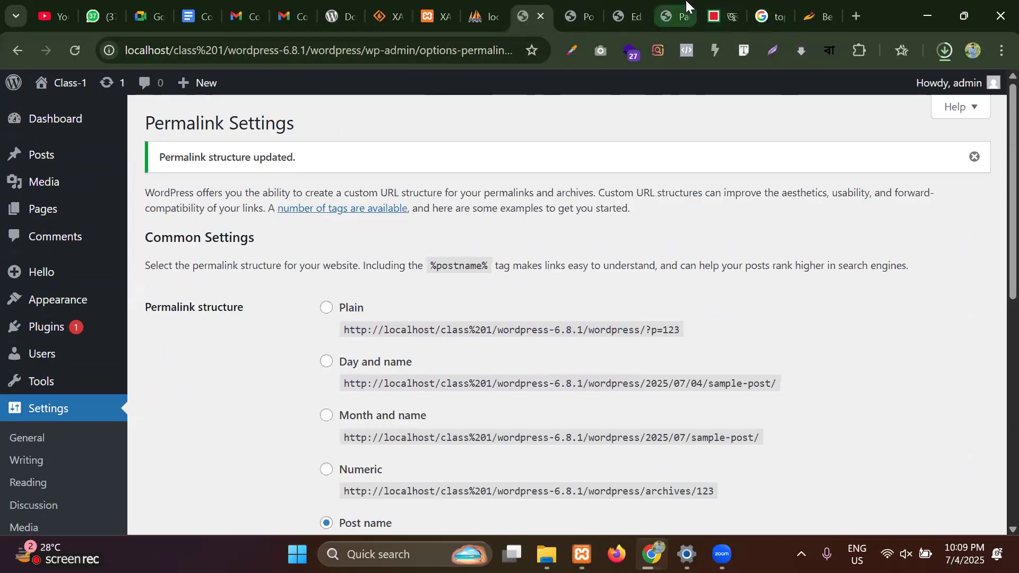
click(75, 50)
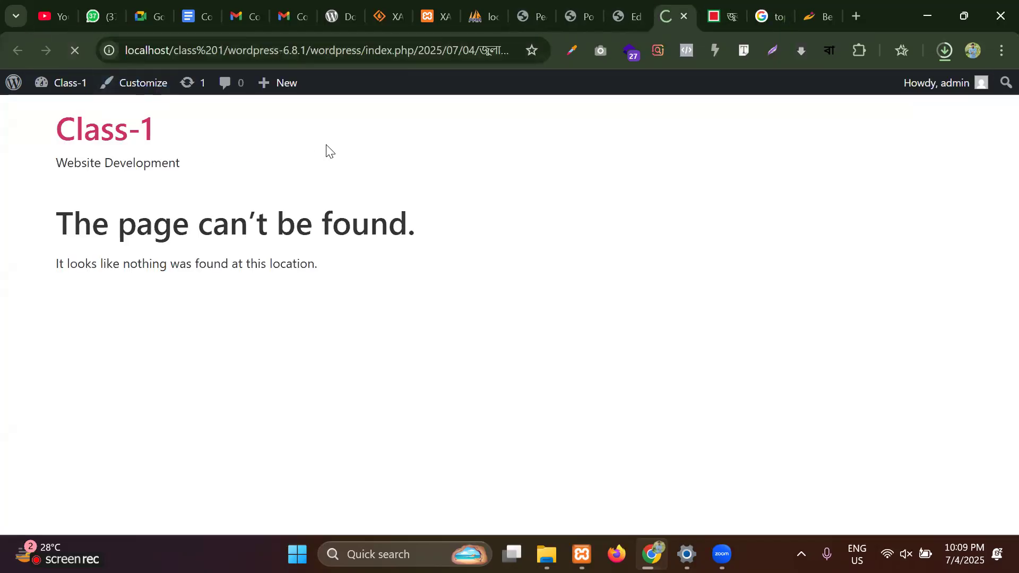
click(627, 16)
click(855, 94)
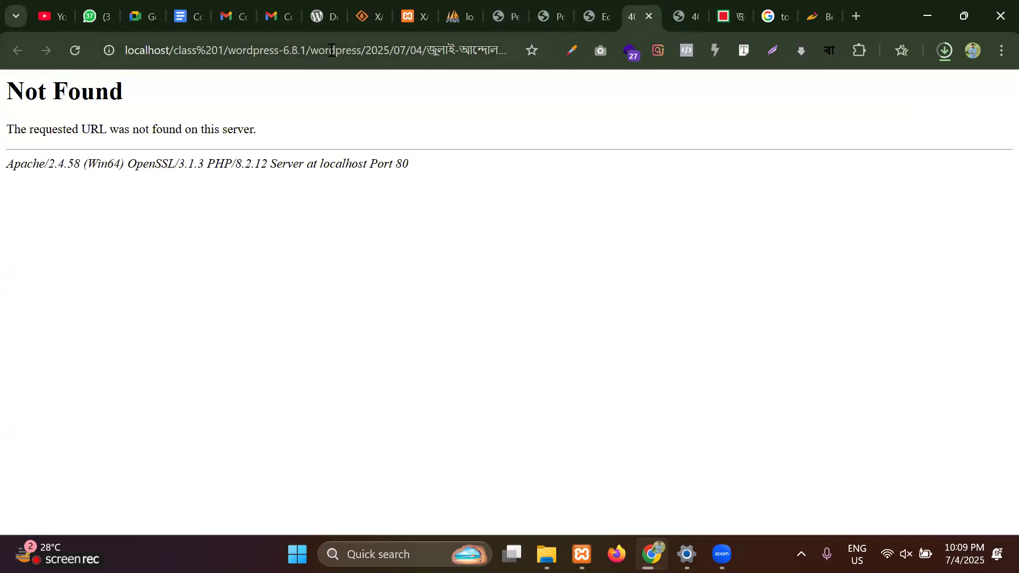
click(311, 50)
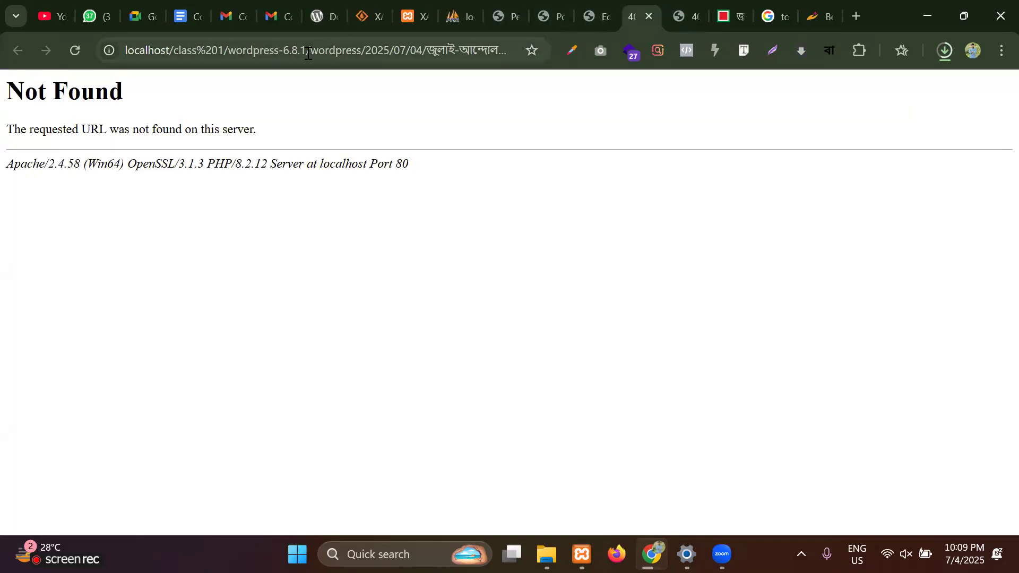
key(shift+End)
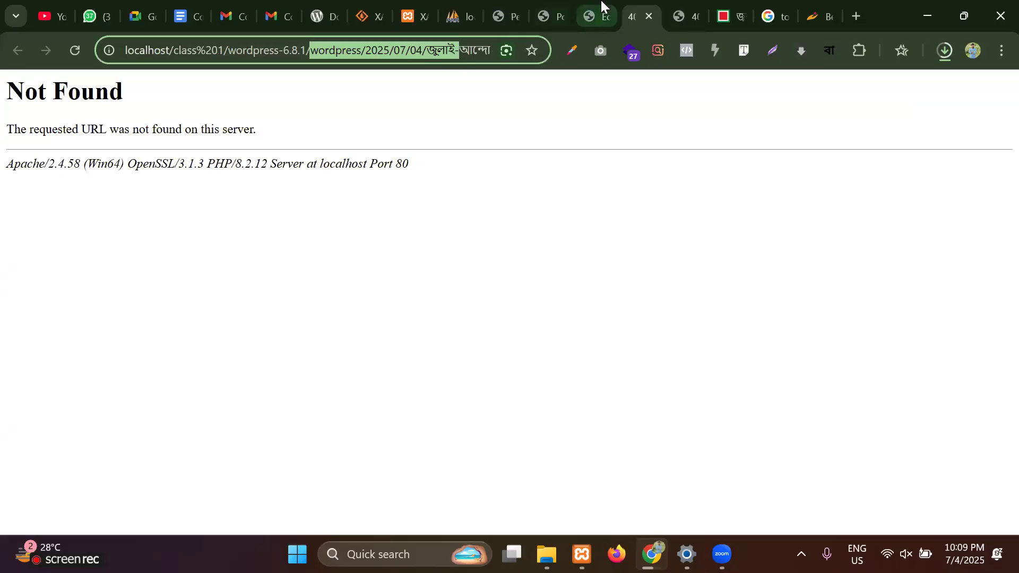
- Open the Privacy settings page and examine the pages available as the Privacy Policy page
click(597, 16)
click(547, 16)
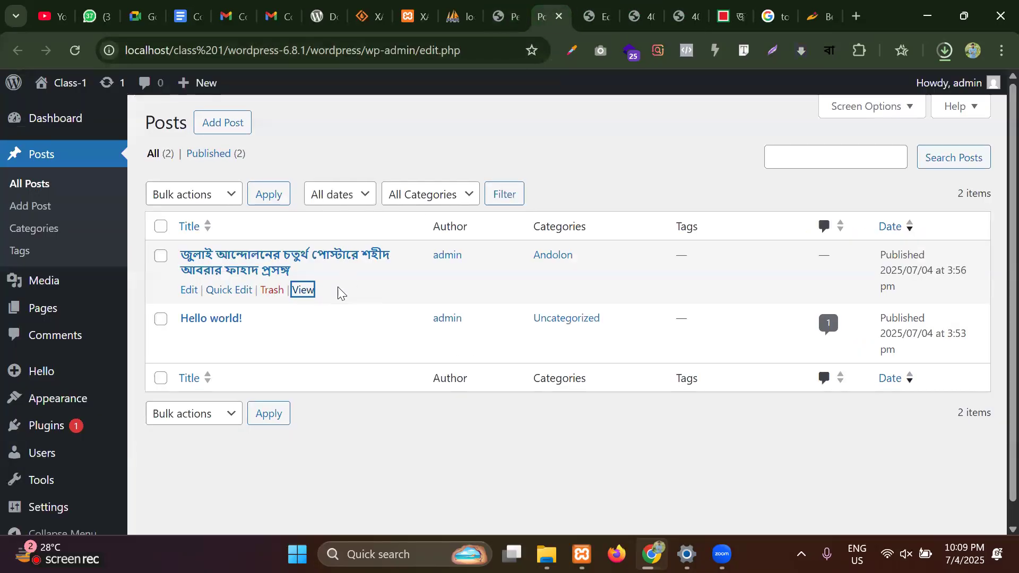
scroll(339, 291, down, 1)
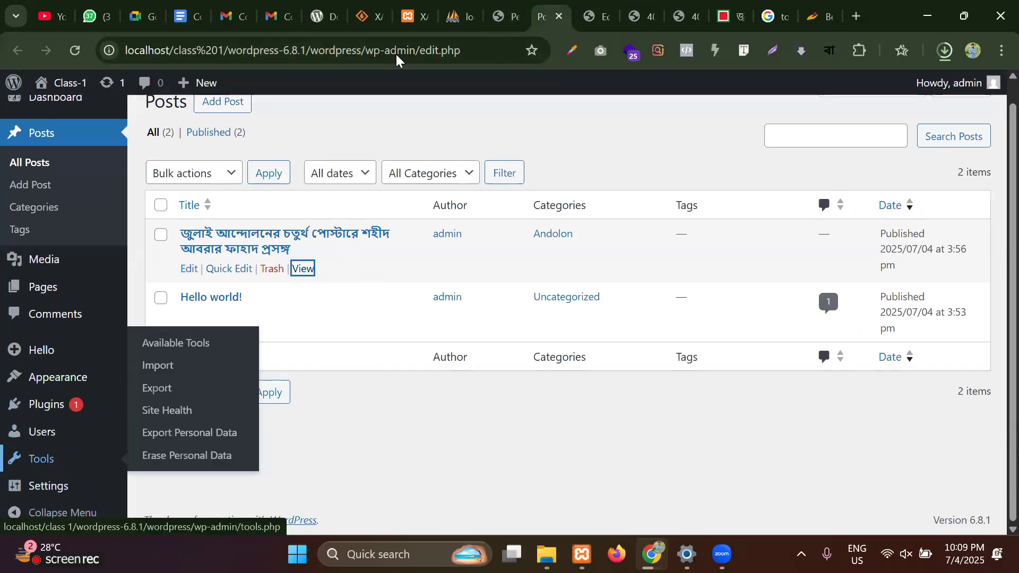
click(514, 7)
scroll(105, 399, down, 4)
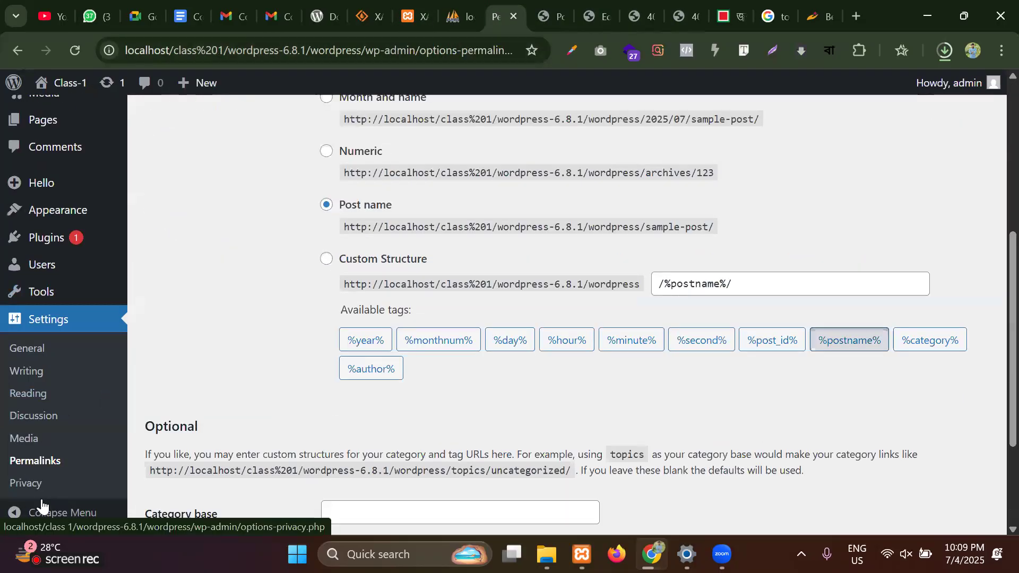
click(24, 483)
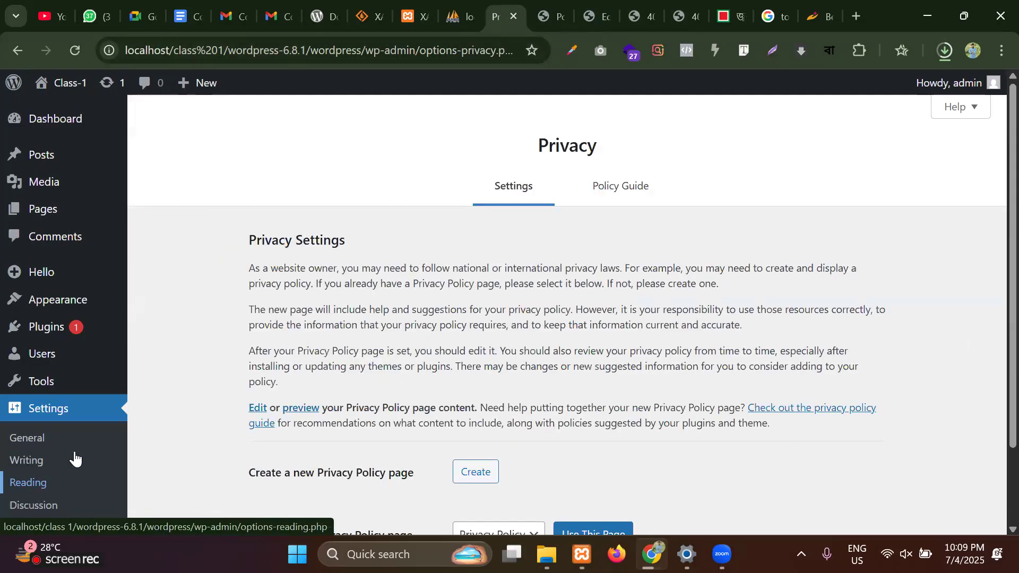
scroll(491, 414, down, 2)
click(496, 449)
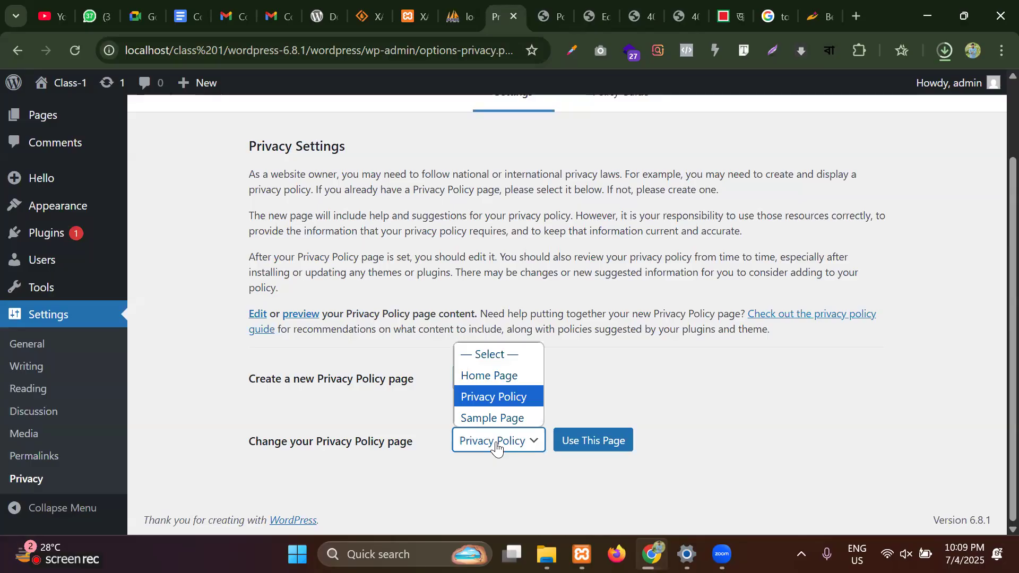
click(494, 449)
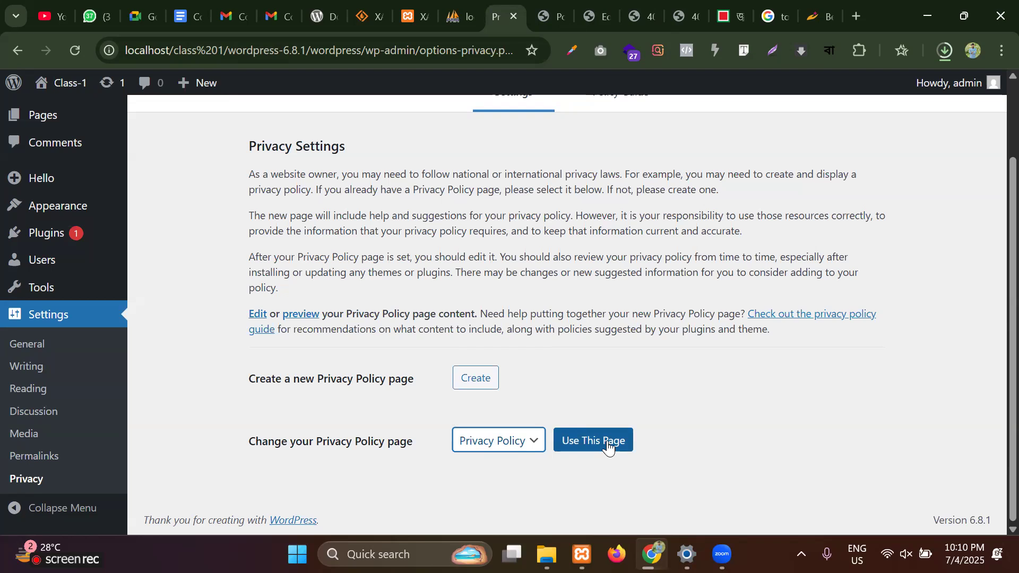
scroll(34, 238, up, 2)
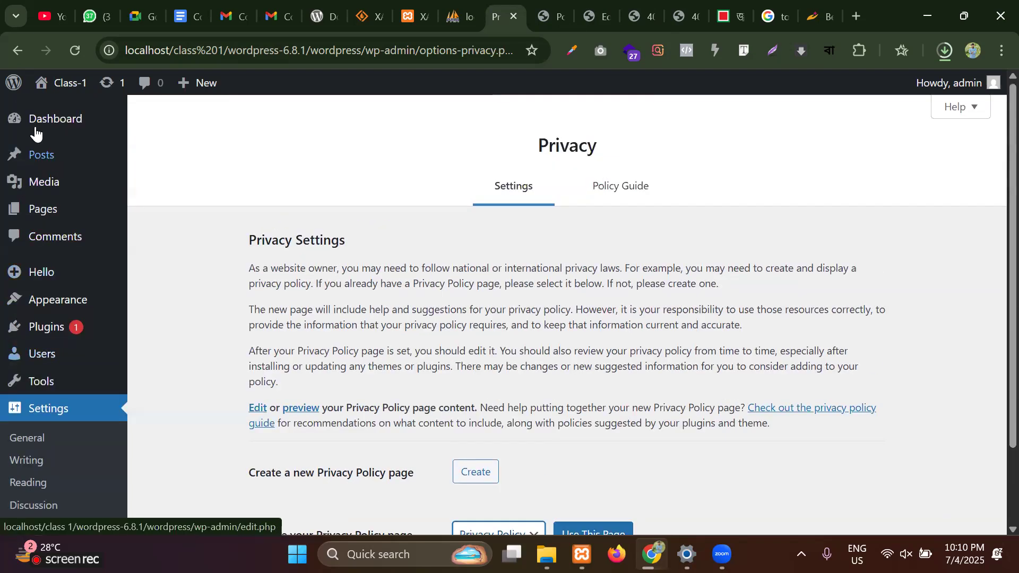
- Return to the Dashboard, open the Themes page, and look through the installed themes
click(52, 123)
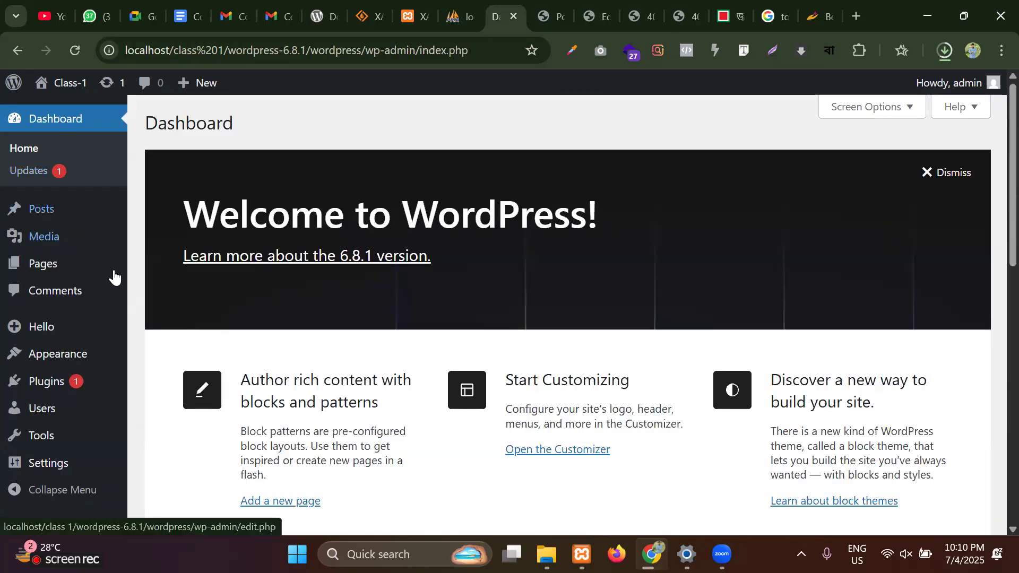
mouse_move(76, 366)
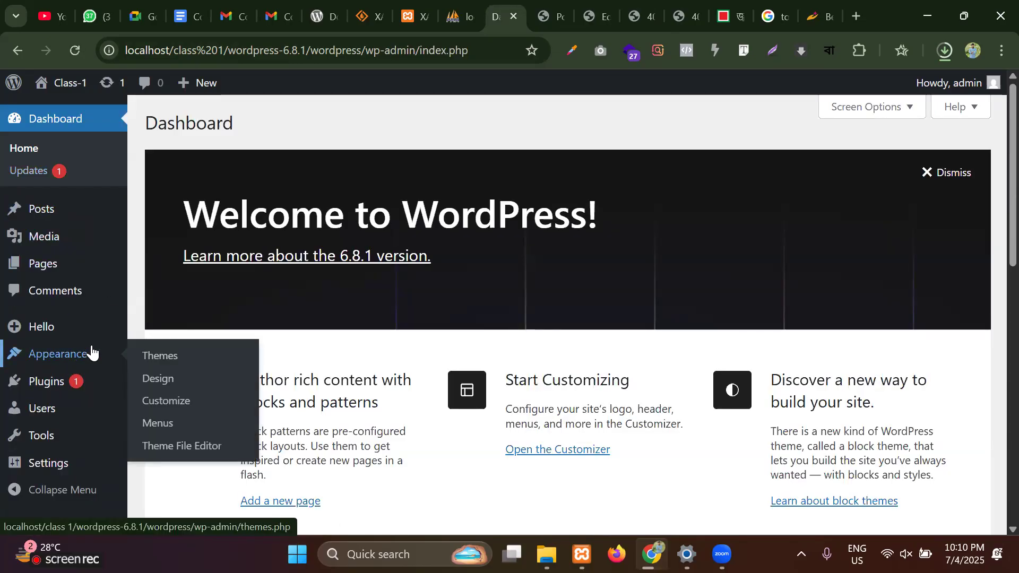
click(164, 358)
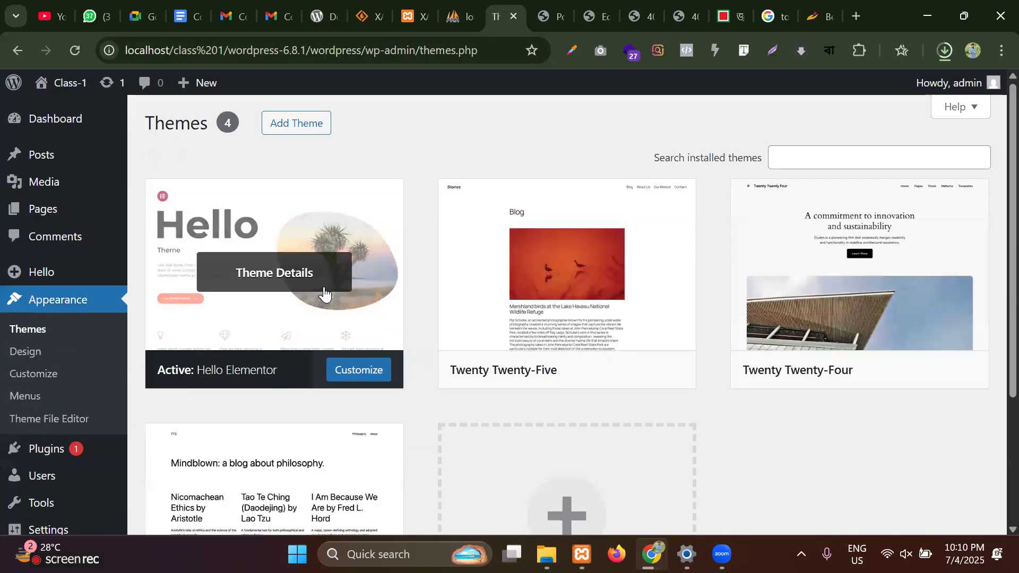
scroll(32, 361, down, 2)
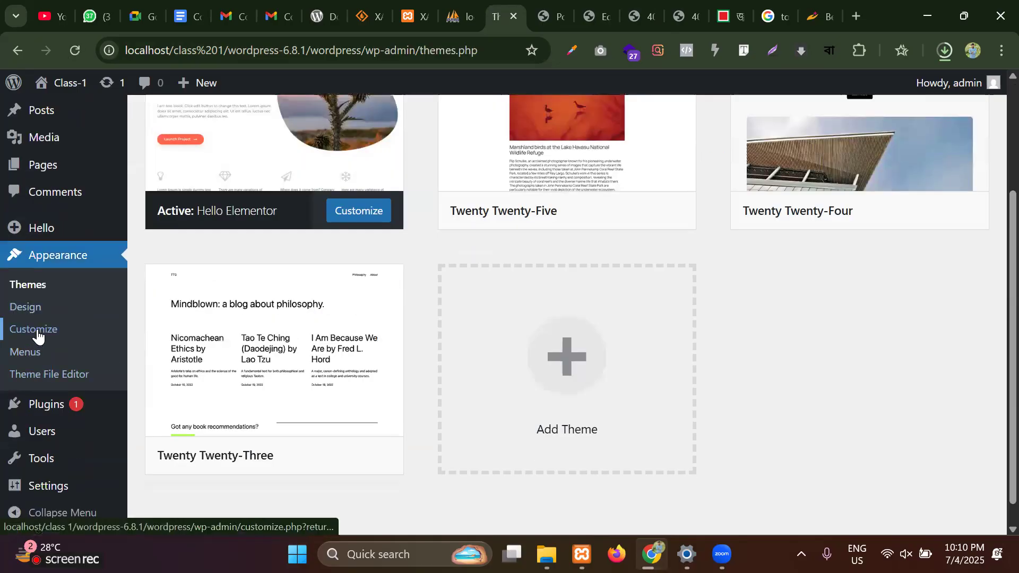
- Open the Menus page and create a menu named "main menu"
click(41, 356)
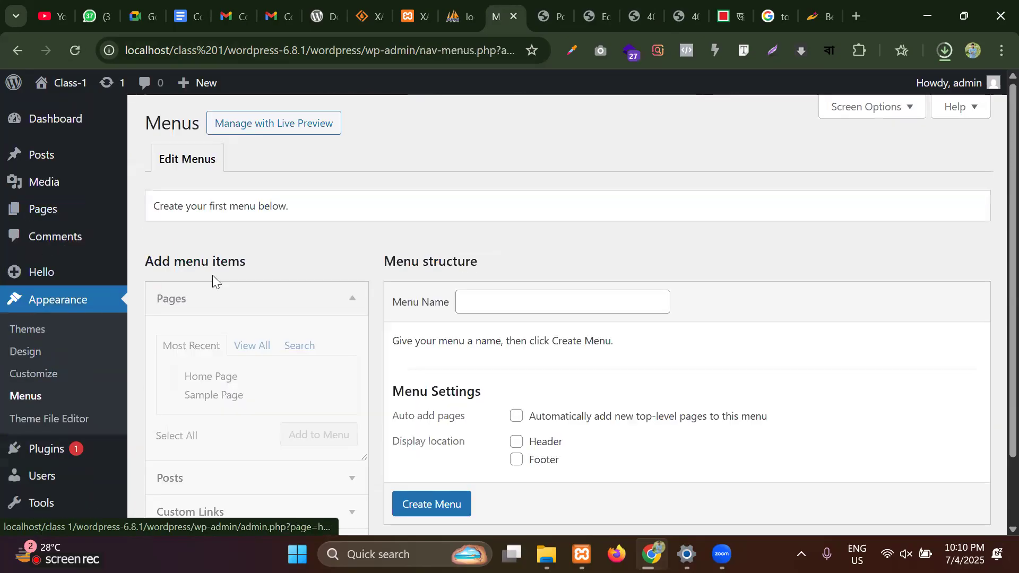
scroll(215, 276, down, 2)
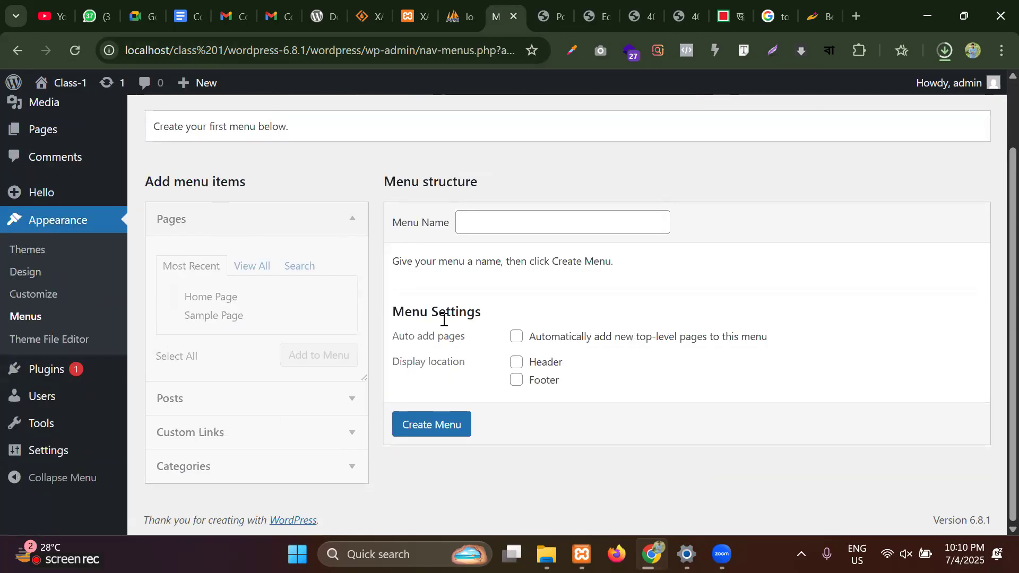
click(501, 230)
click(535, 280)
click(506, 230)
text(main m)
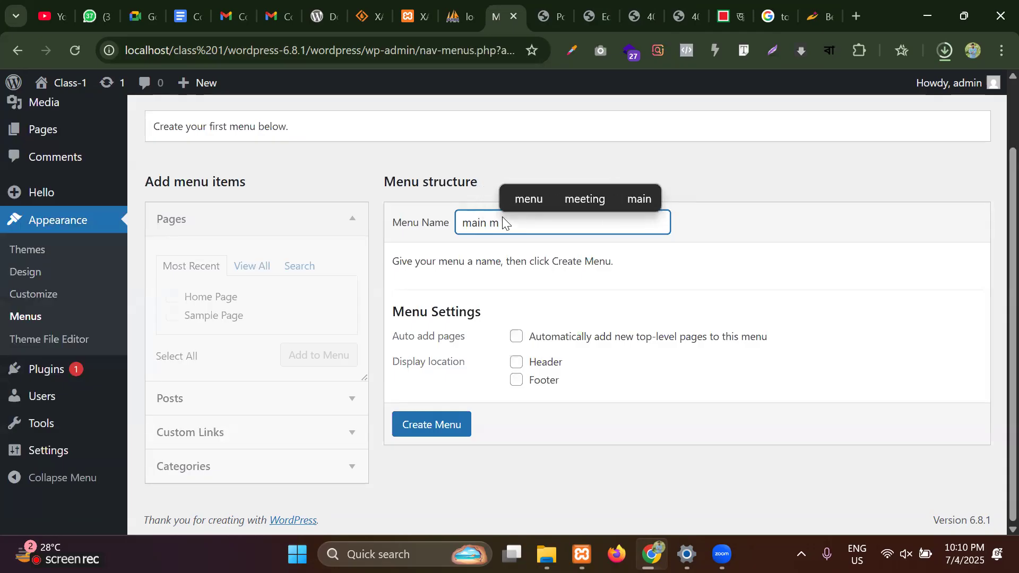
text(enu)
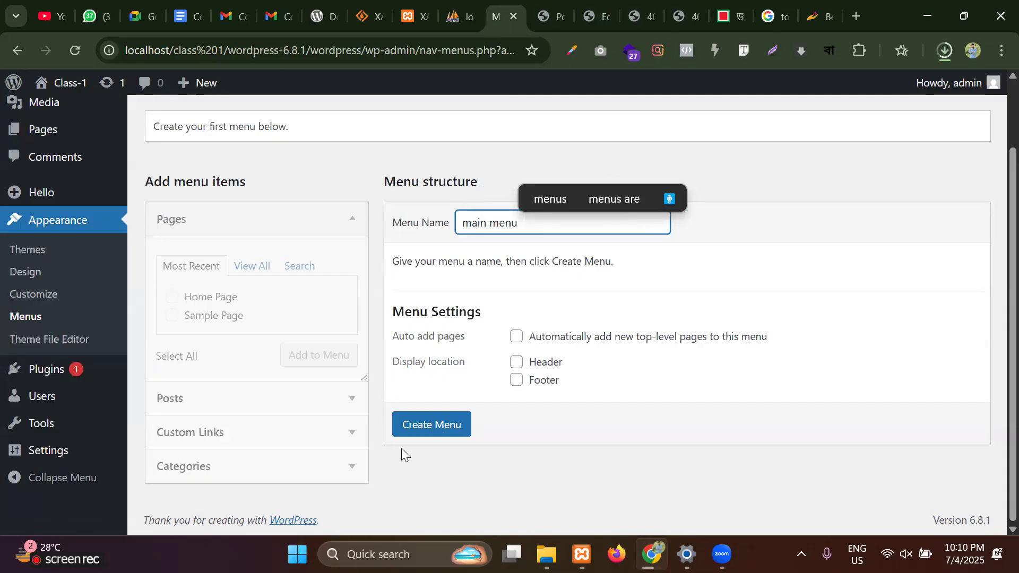
click(419, 434)
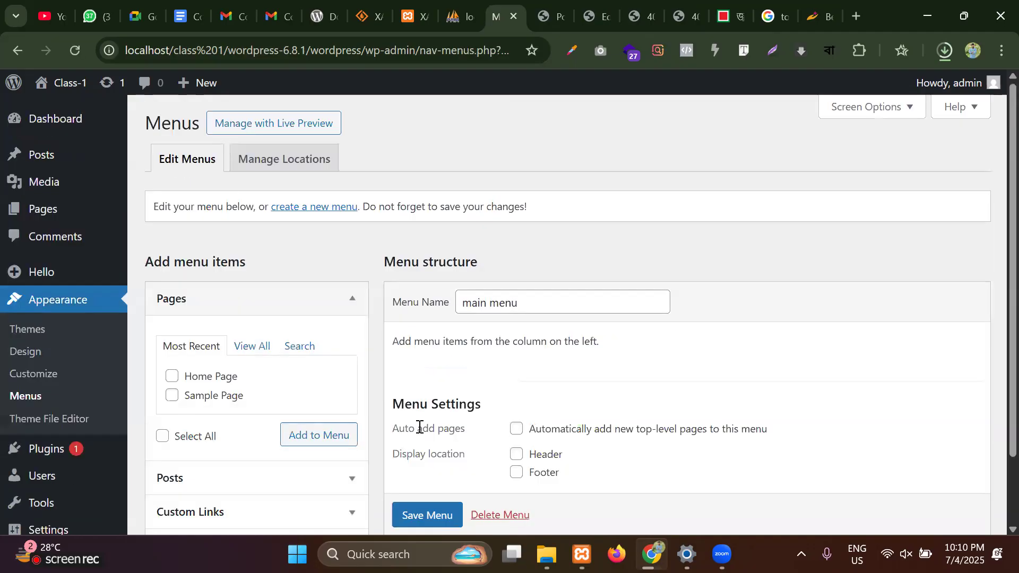
- Add Home Page to the main menu and save the menu
scroll(271, 345, down, 2)
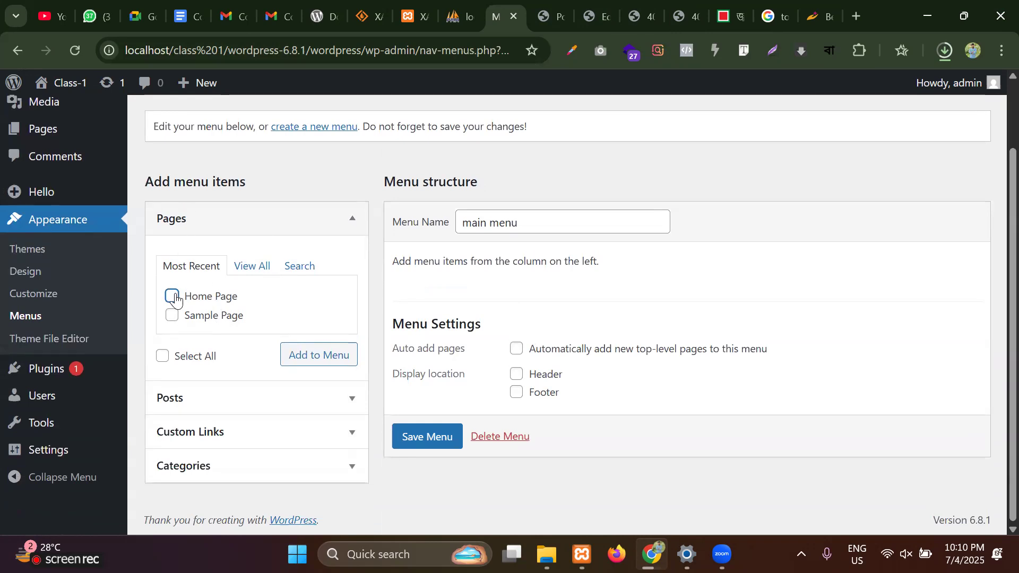
click(321, 354)
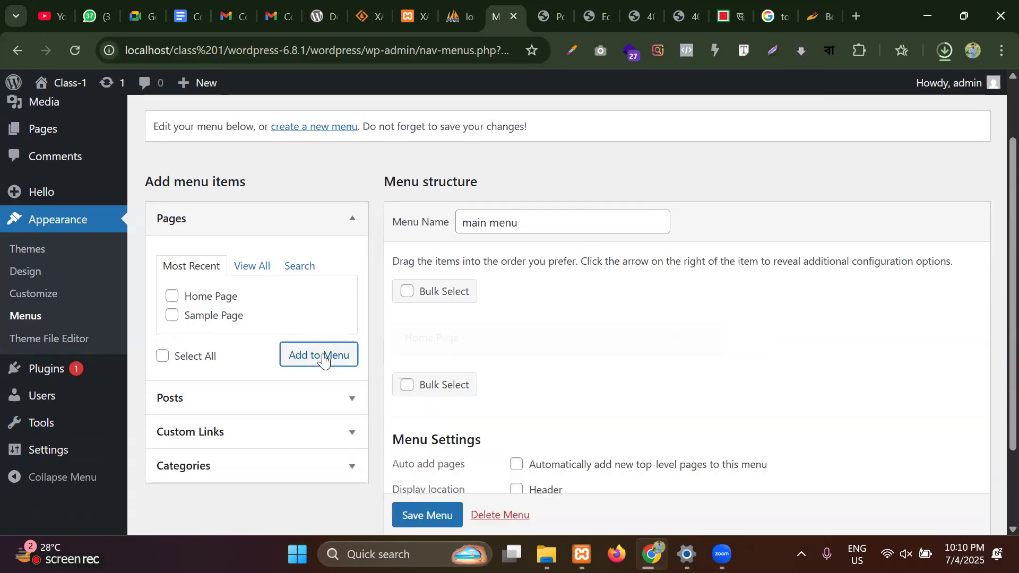
scroll(436, 414, down, 3)
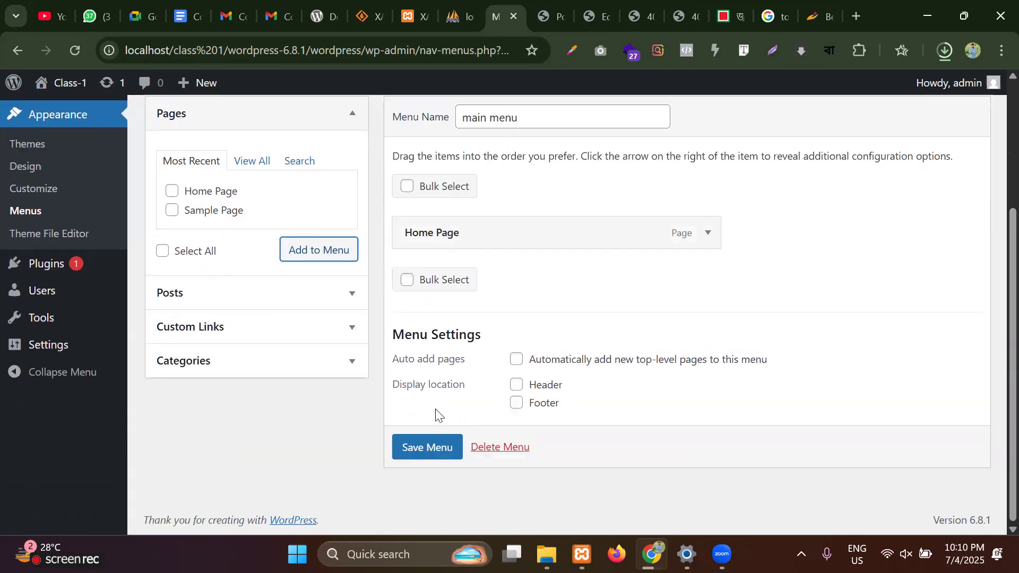
click(419, 447)
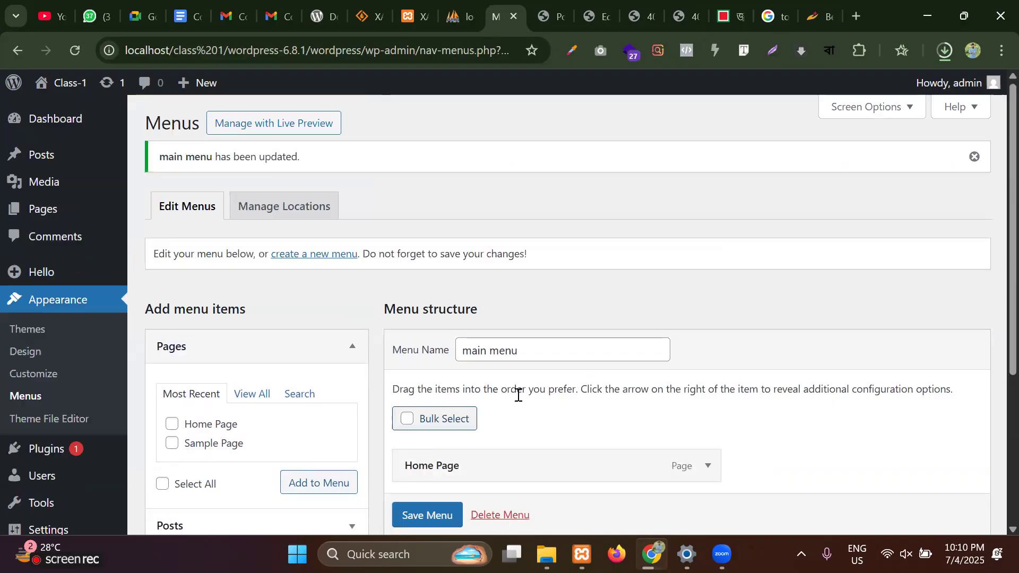
- Open the Class-1 site's front page in a new tab and check its header for the menu
scroll(547, 401, down, 1)
scroll(547, 400, down, 3)
scroll(462, 351, up, 5)
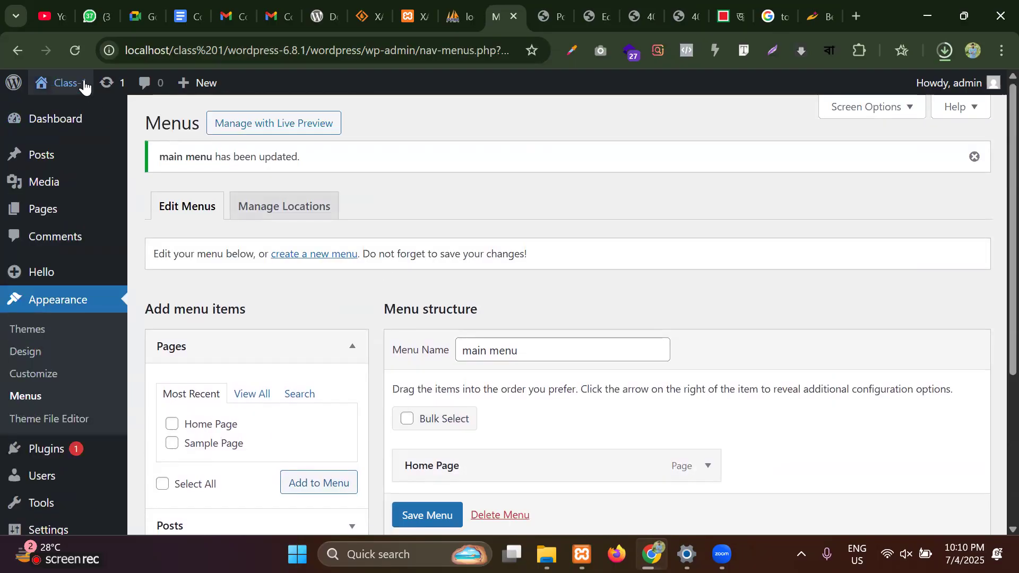
right_click(62, 112)
click(136, 130)
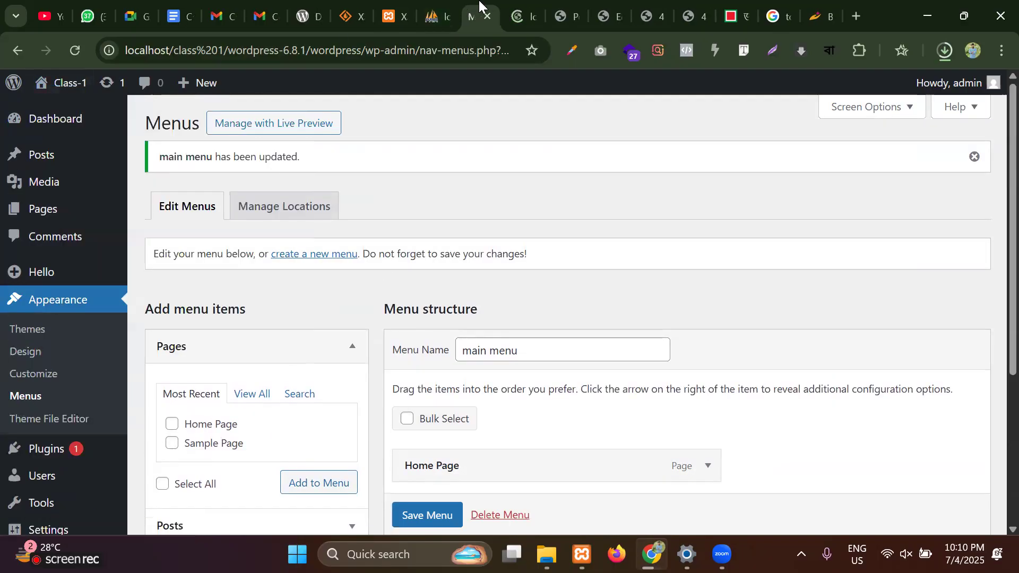
click(510, 8)
scroll(266, 232, down, 5)
scroll(263, 228, up, 5)
scroll(319, 223, down, 6)
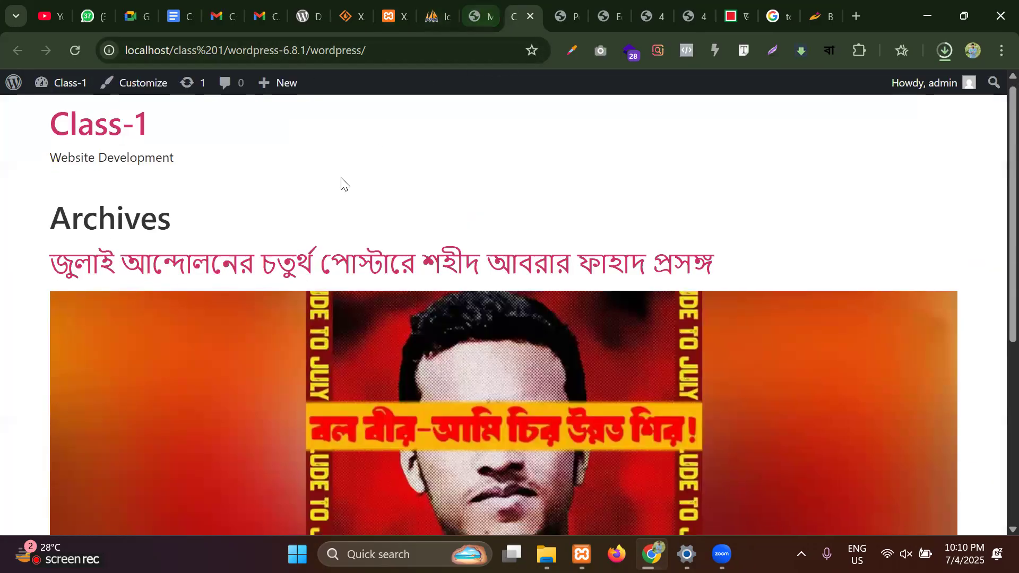
scroll(260, 308, up, 6)
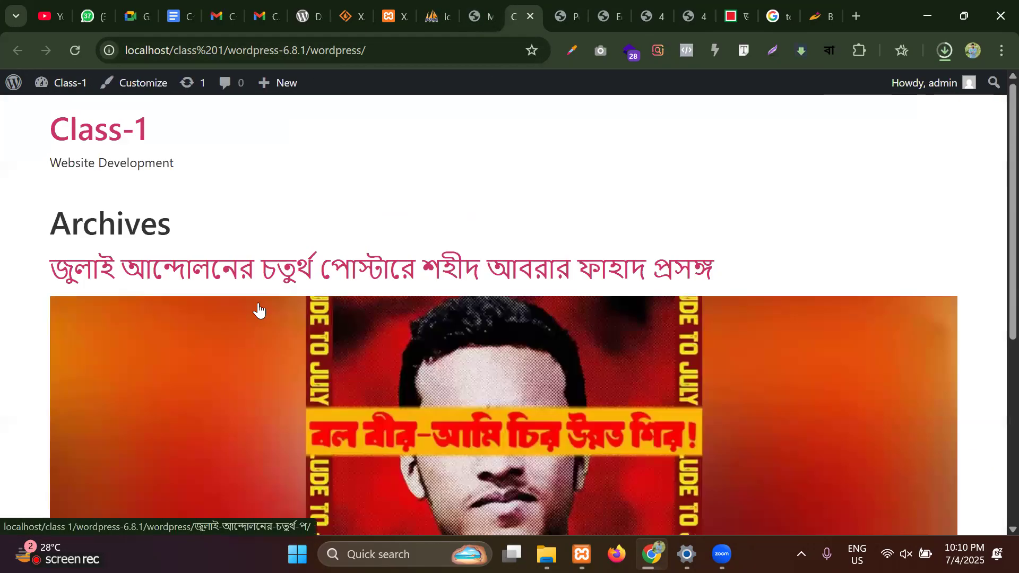
- Return to the menu editor, add a custom link with URL # and link text Dropdown to the main menu, and save it
click(481, 9)
scroll(422, 292, down, 4)
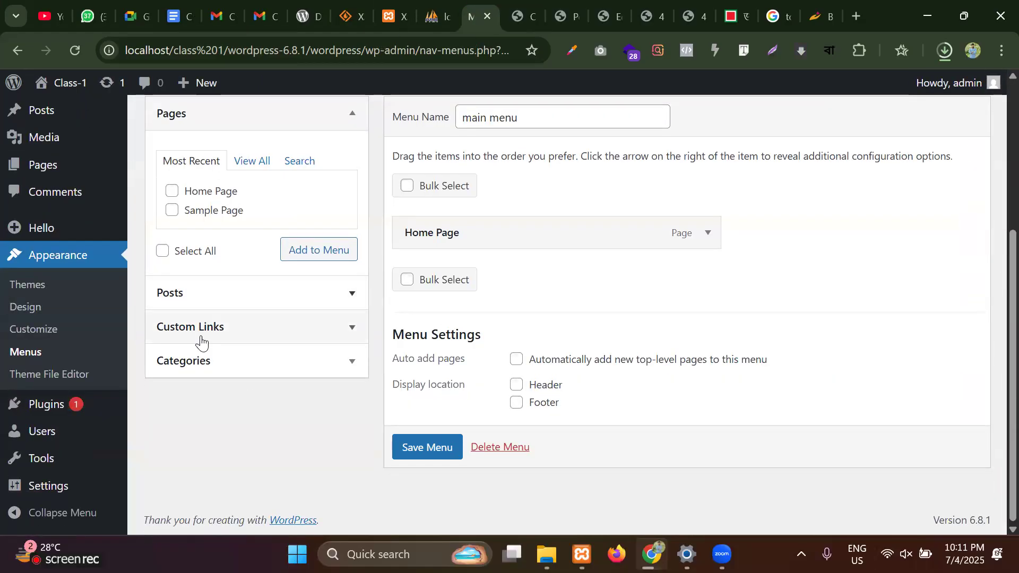
scroll(191, 305, up, 3)
scroll(213, 281, down, 1)
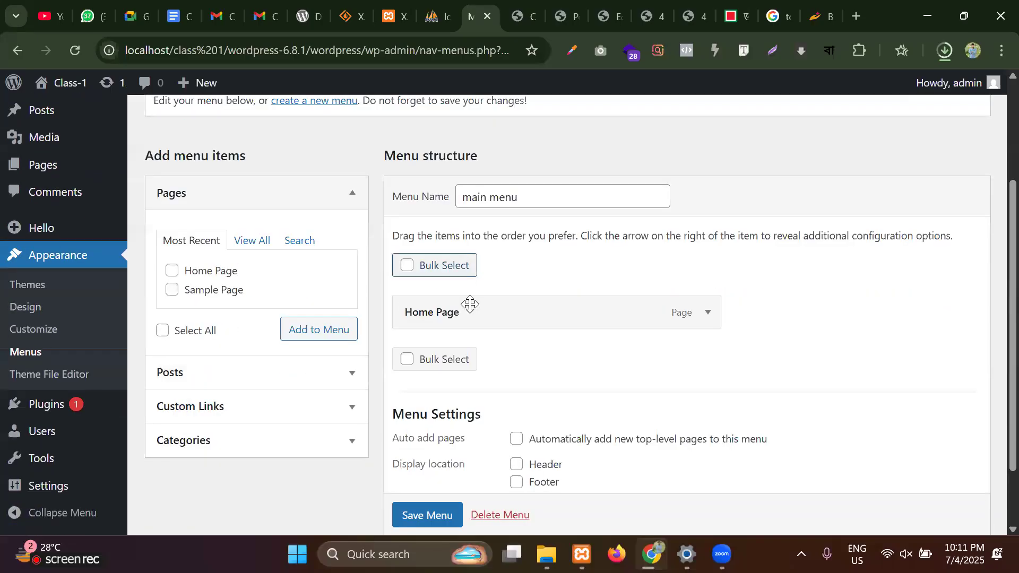
click(192, 413)
click(244, 317)
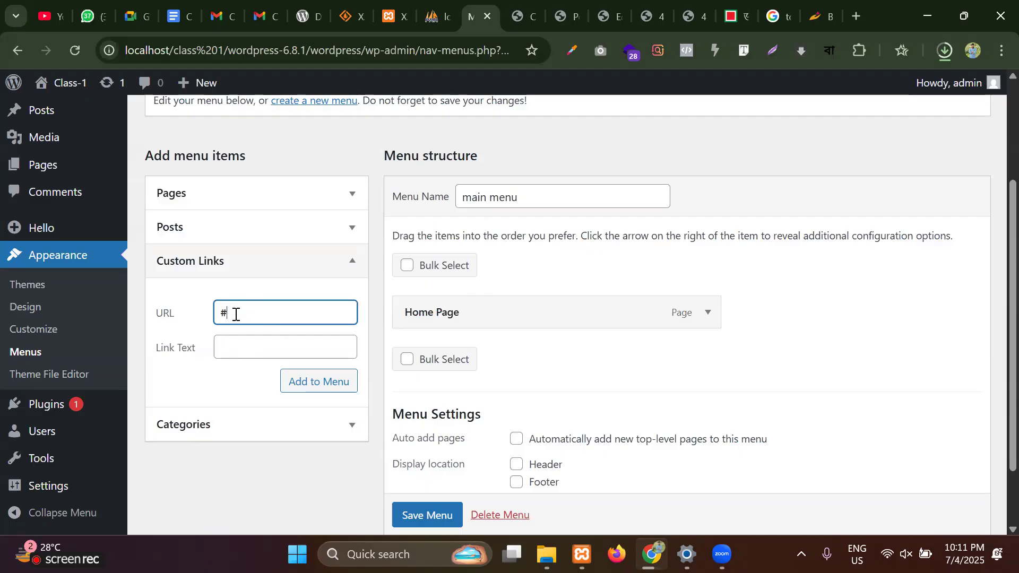
click(258, 353)
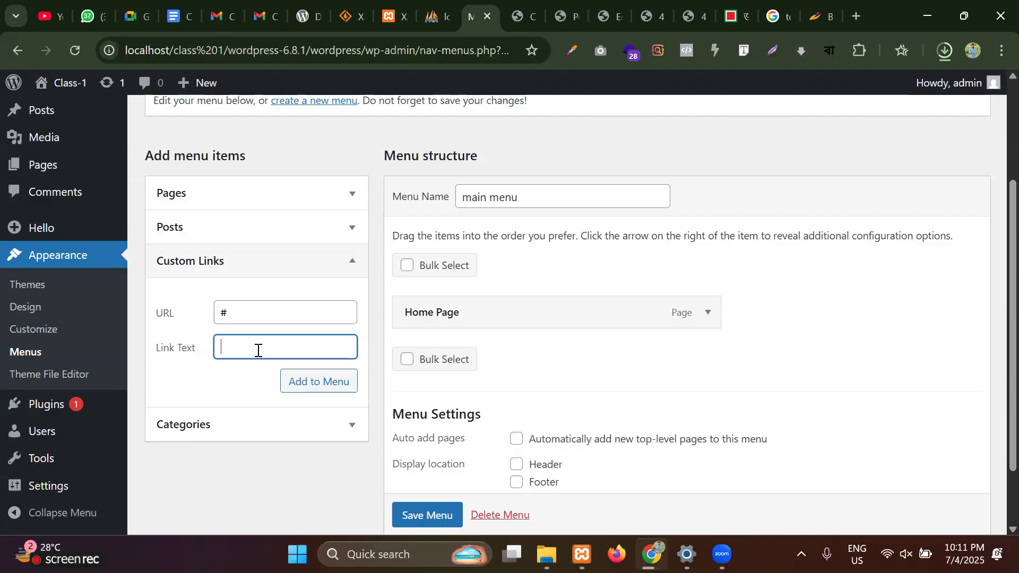
text(Drop)
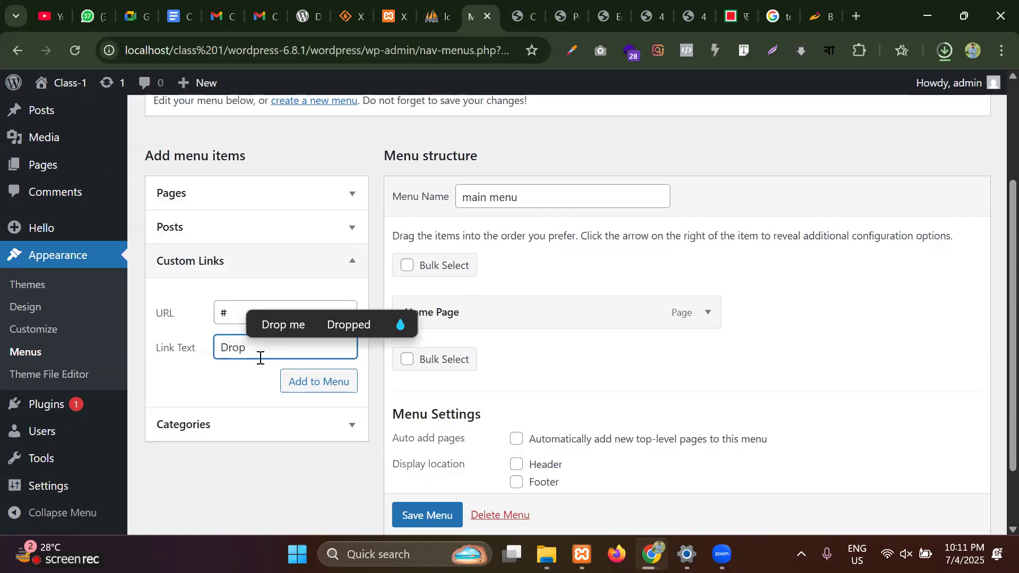
text(down)
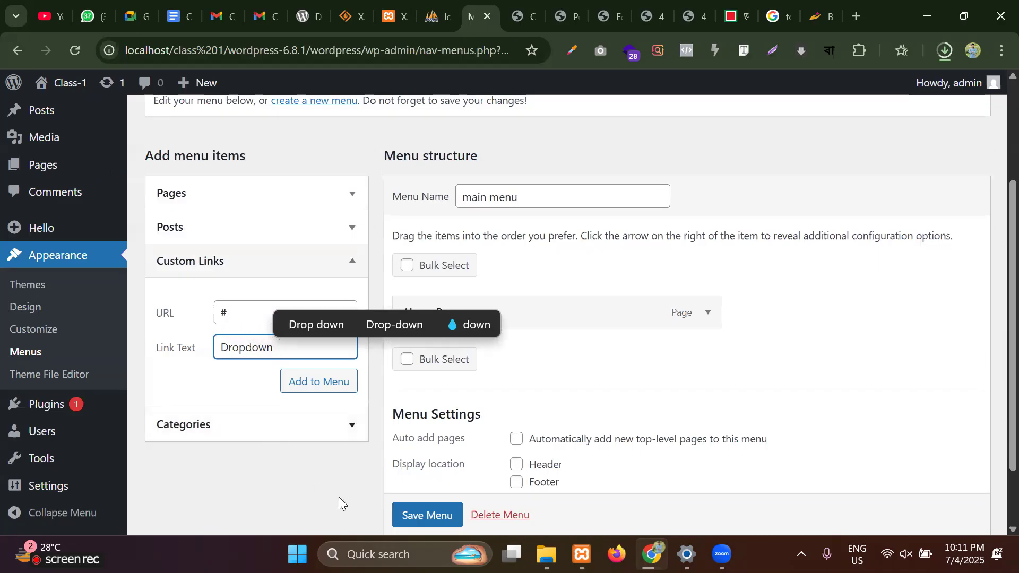
click(332, 382)
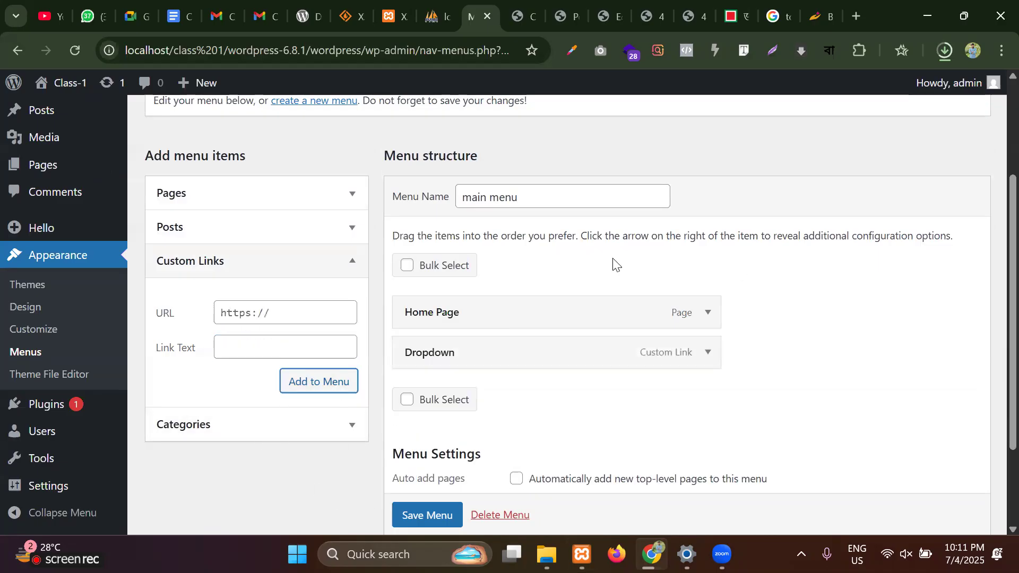
scroll(613, 263, down, 2)
click(438, 447)
- Open the installed plugins list, activate Elementor, and go back from its account setup wizard to the plugins list
scroll(128, 318, down, 5)
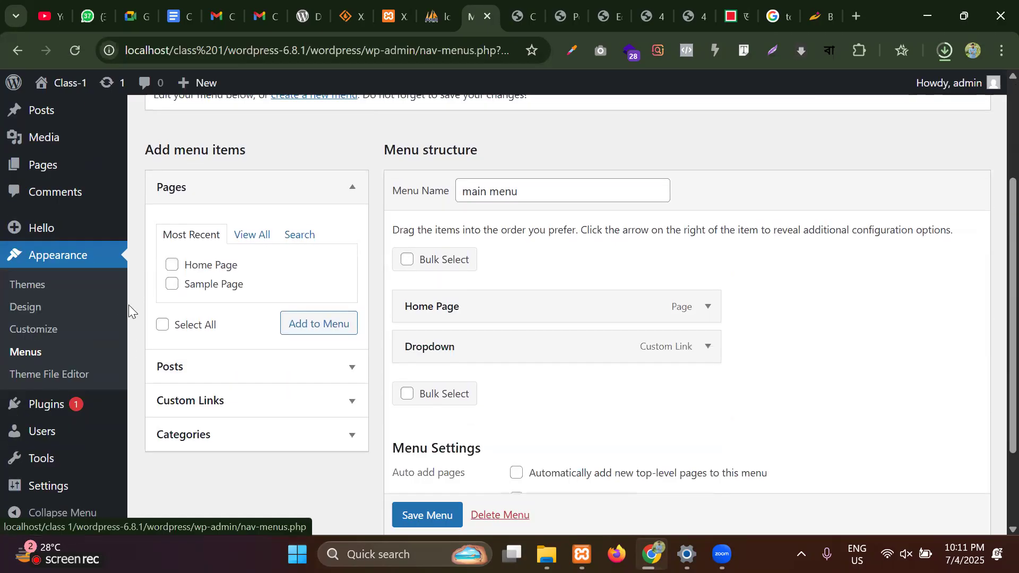
mouse_move(69, 408)
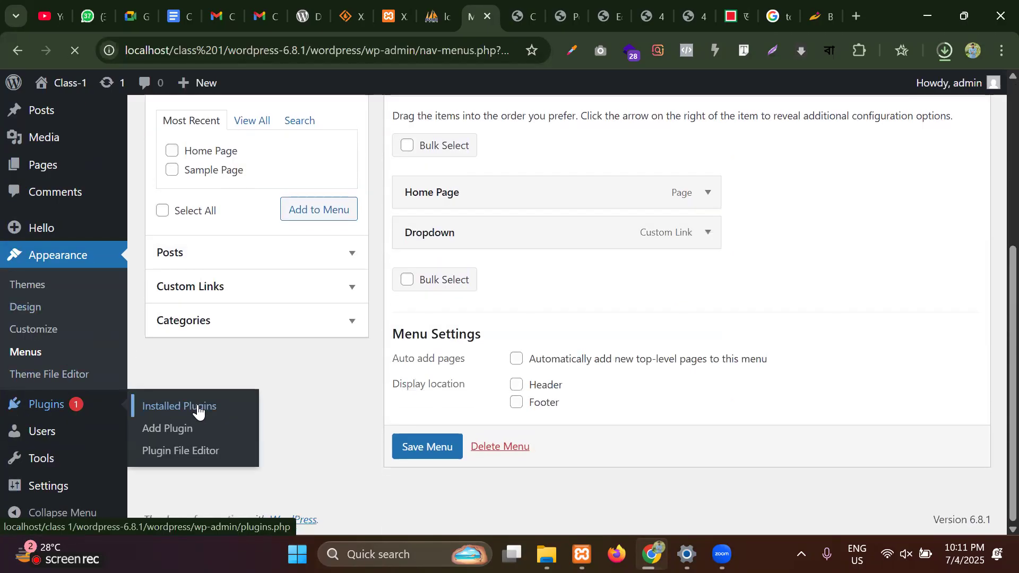
click(198, 412)
scroll(218, 297, down, 3)
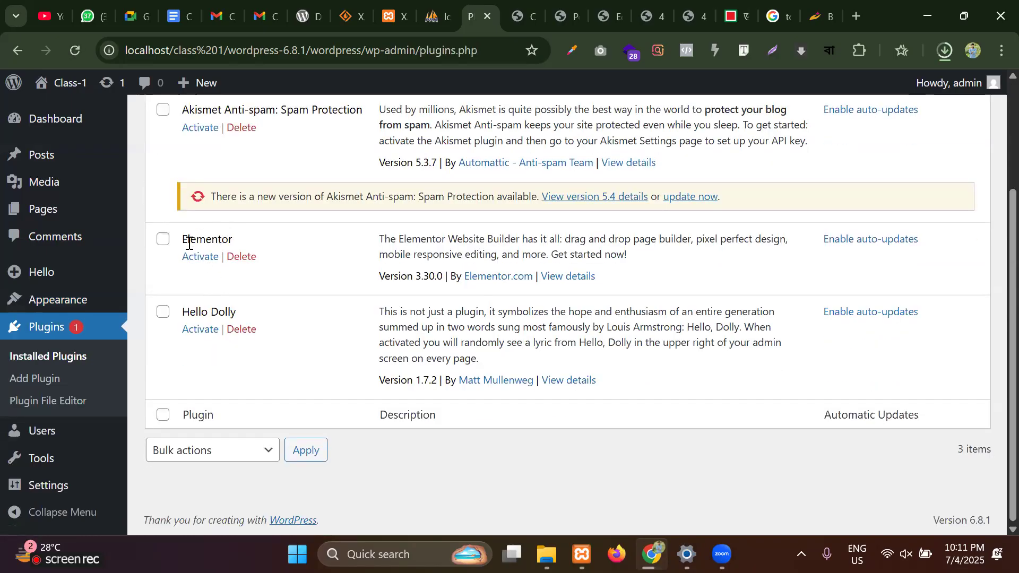
click(199, 259)
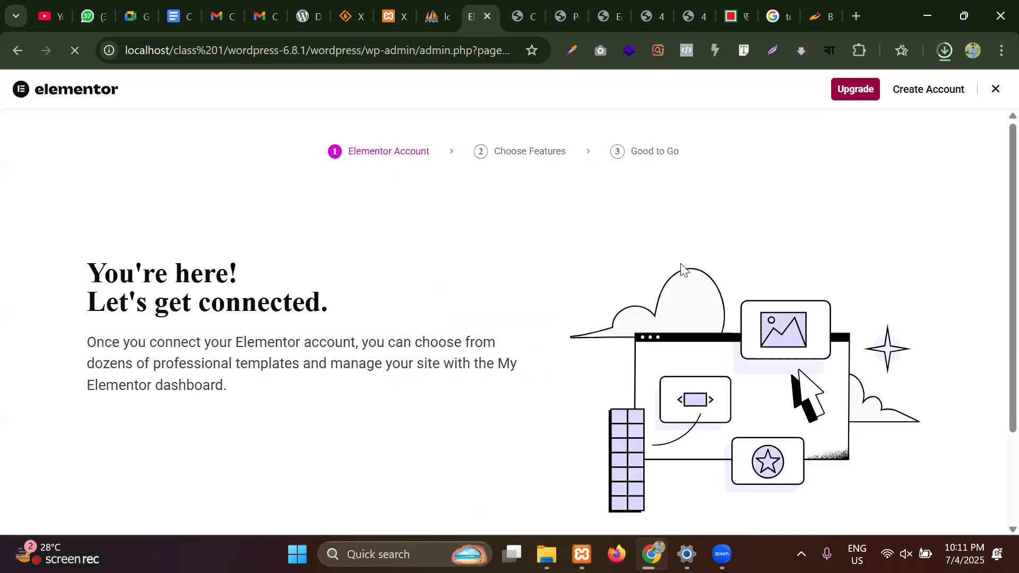
click(25, 50)
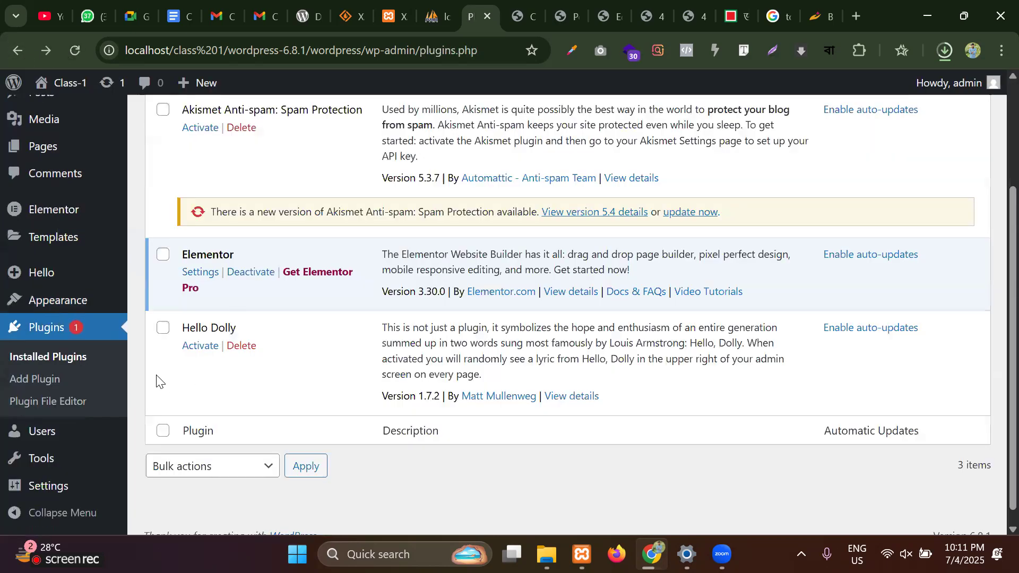
- Return to the Dashboard and look over the admin sections, including the Elementor entries
scroll(211, 295, up, 3)
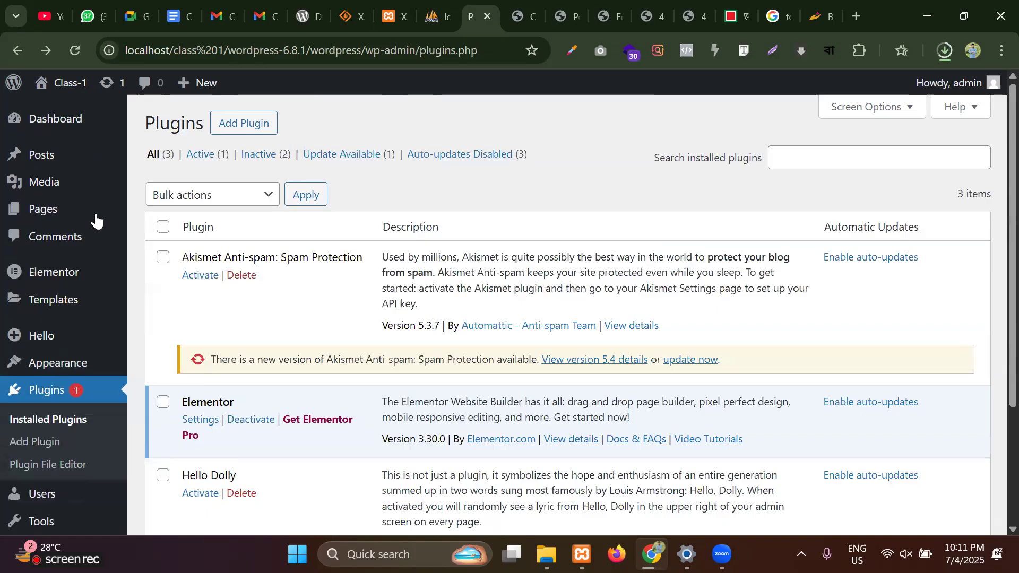
click(75, 120)
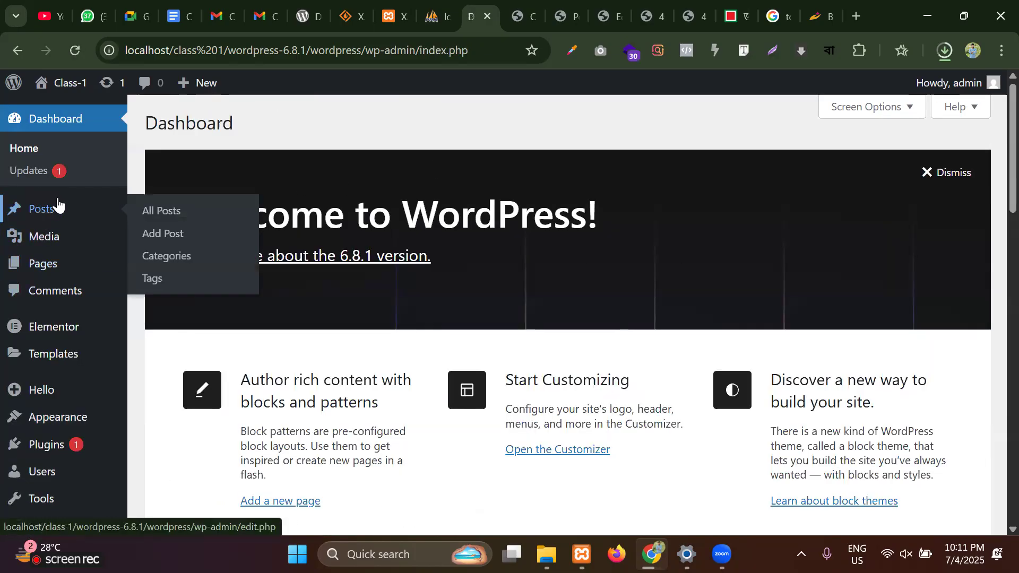
mouse_move(42, 260)
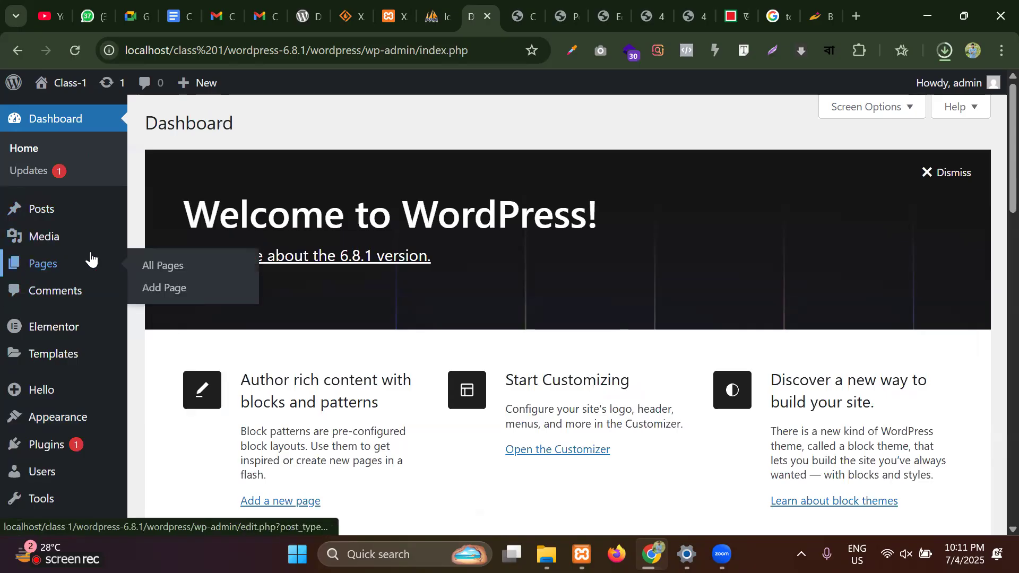
scroll(14, 289, down, 7)
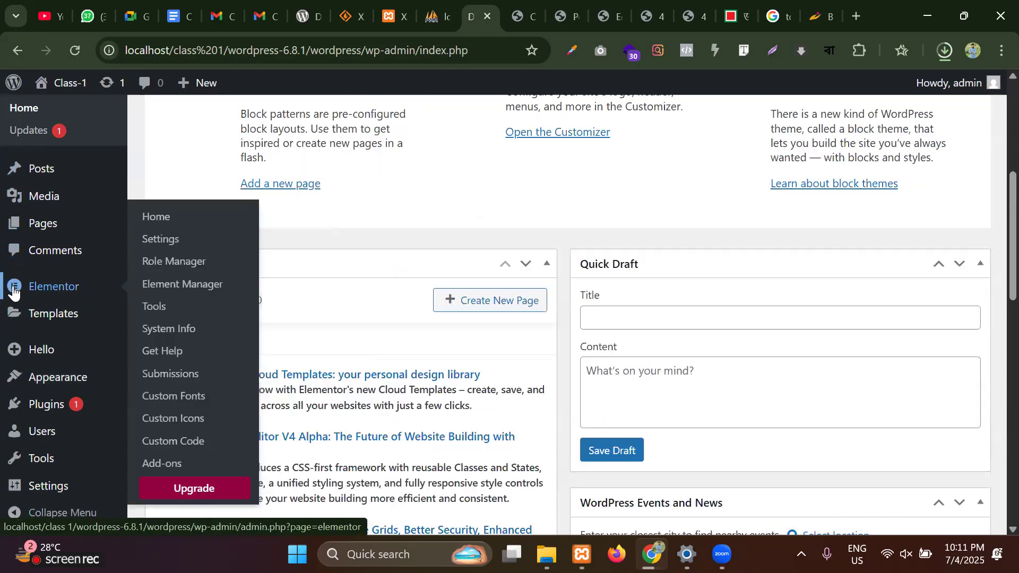
scroll(25, 246, up, 2)
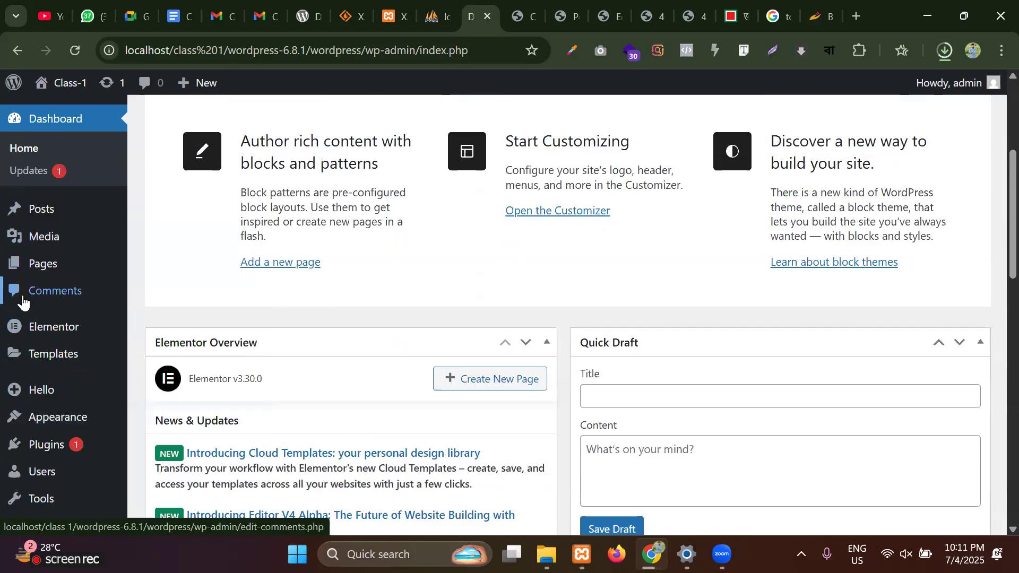
scroll(36, 328, down, 2)
- Open the Themes page and look over the installed themes, including Hello Elementor
mouse_move(75, 381)
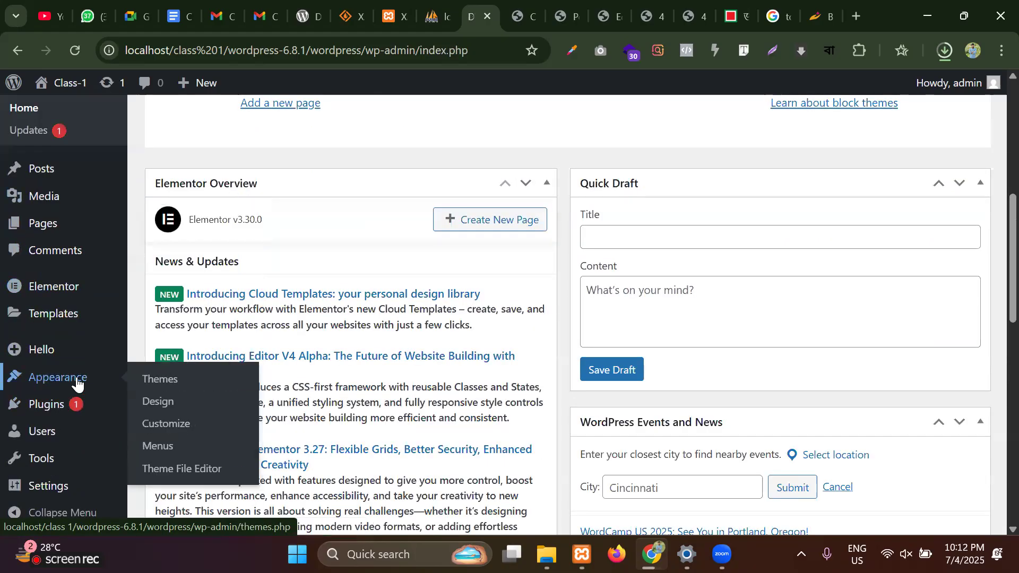
click(157, 379)
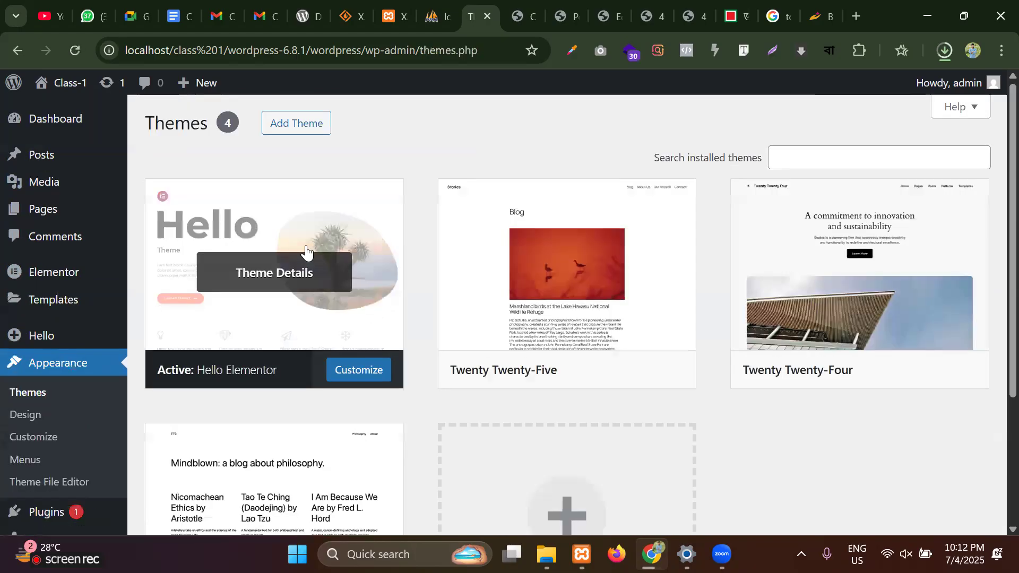
scroll(88, 351, down, 3)
- Open the installed plugins list again and examine the Elementor plugin's entry
mouse_move(106, 405)
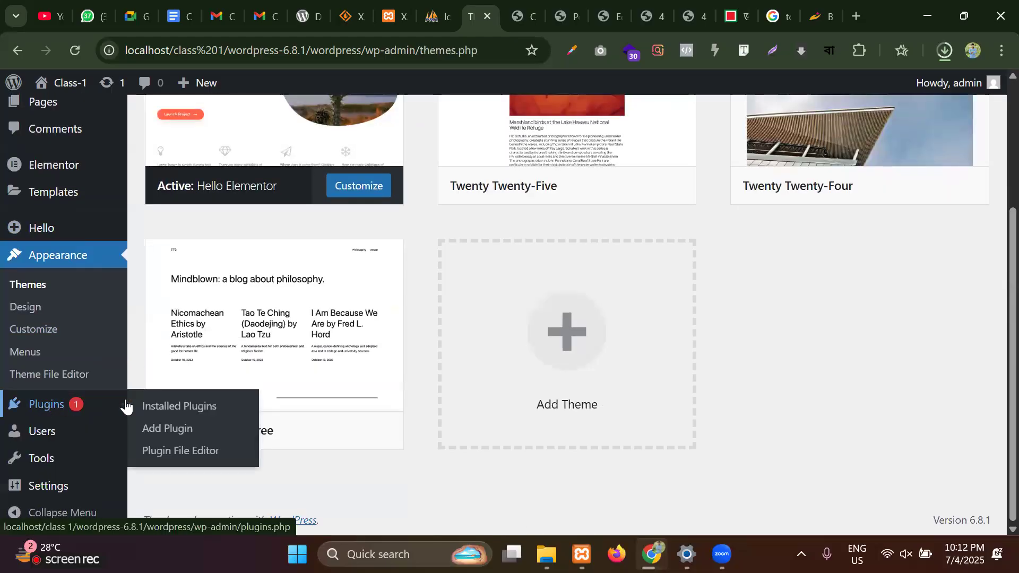
click(164, 406)
scroll(242, 336, down, 3)
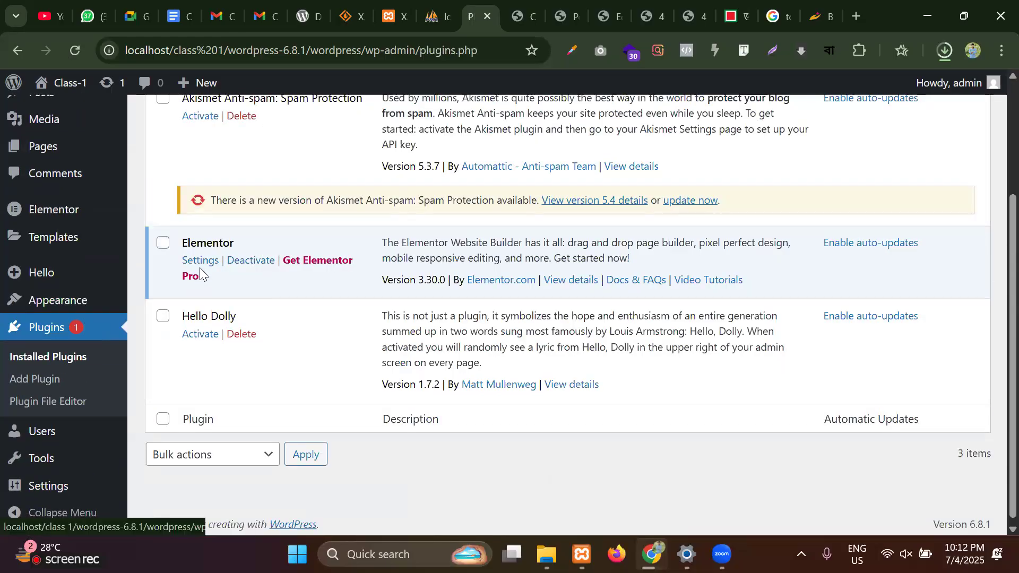
mouse_move(179, 243)
mouse_down()
mouse_move(238, 242)
mouse_move(184, 240)
mouse_up()
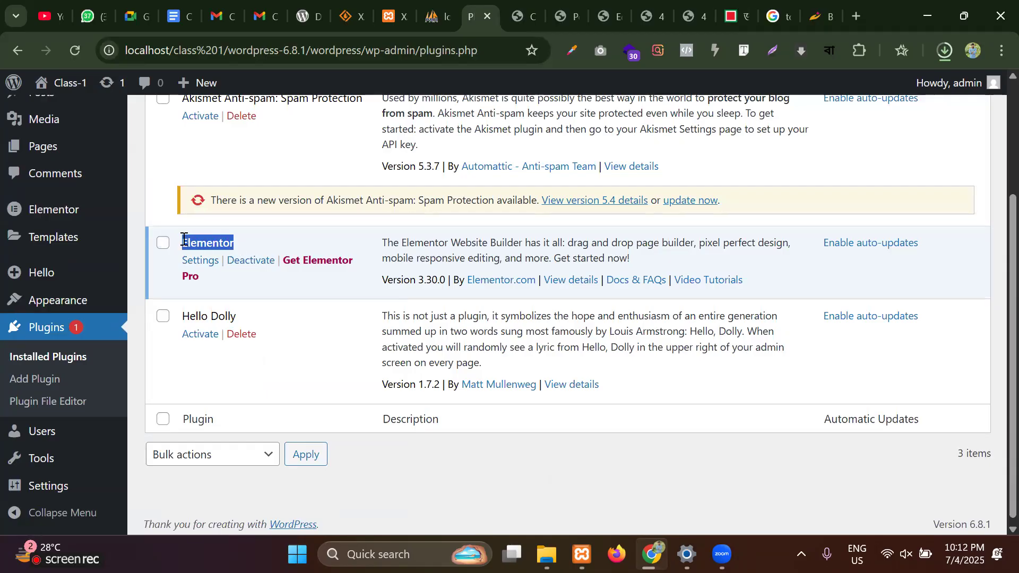
scroll(183, 240, up, 3)
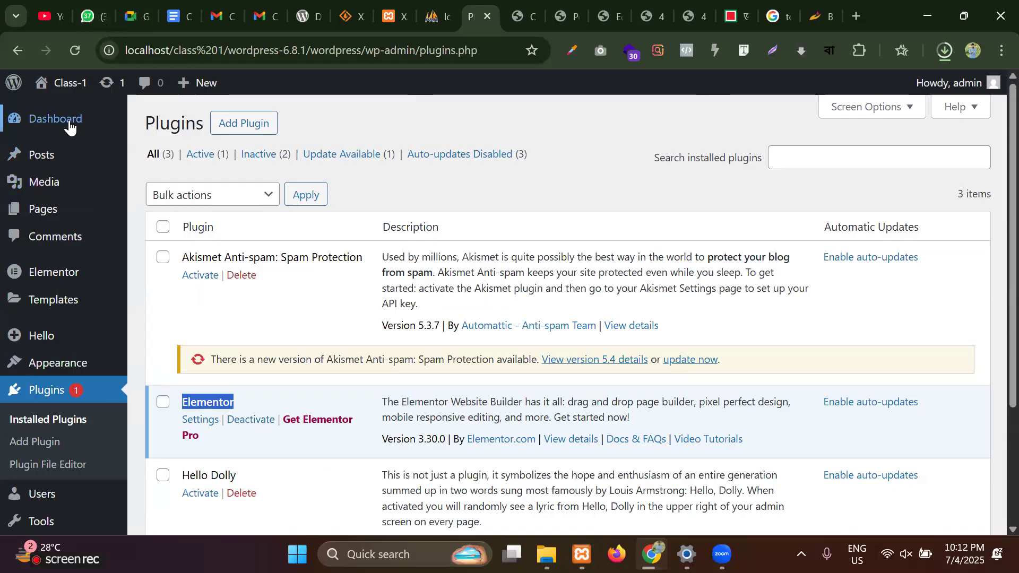
- Look over the Dashboard's widgets and admin sections, and reopen the installed plugins list
mouse_move(141, 130)
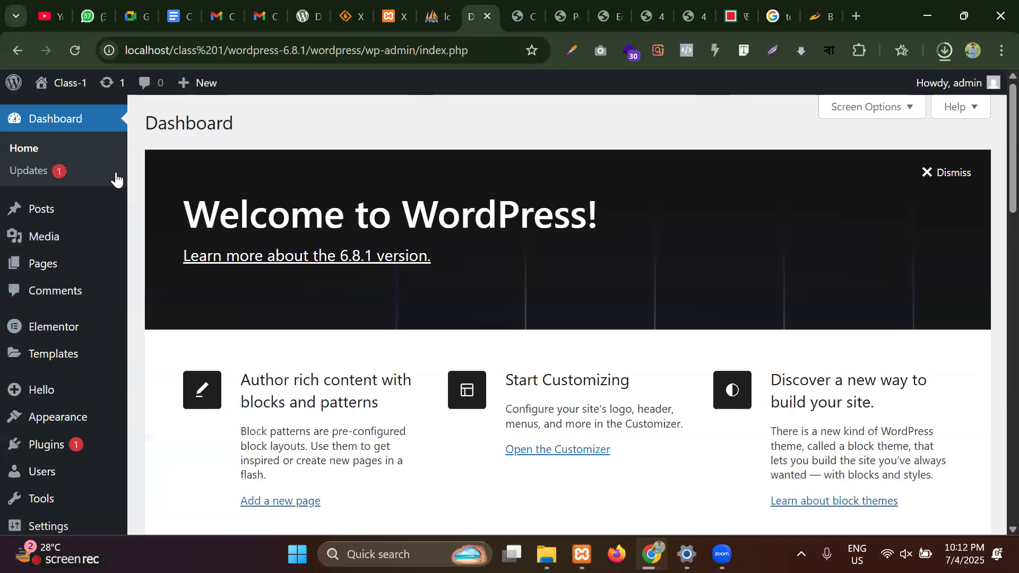
scroll(96, 234, down, 5)
scroll(95, 233, up, 5)
mouse_move(102, 207)
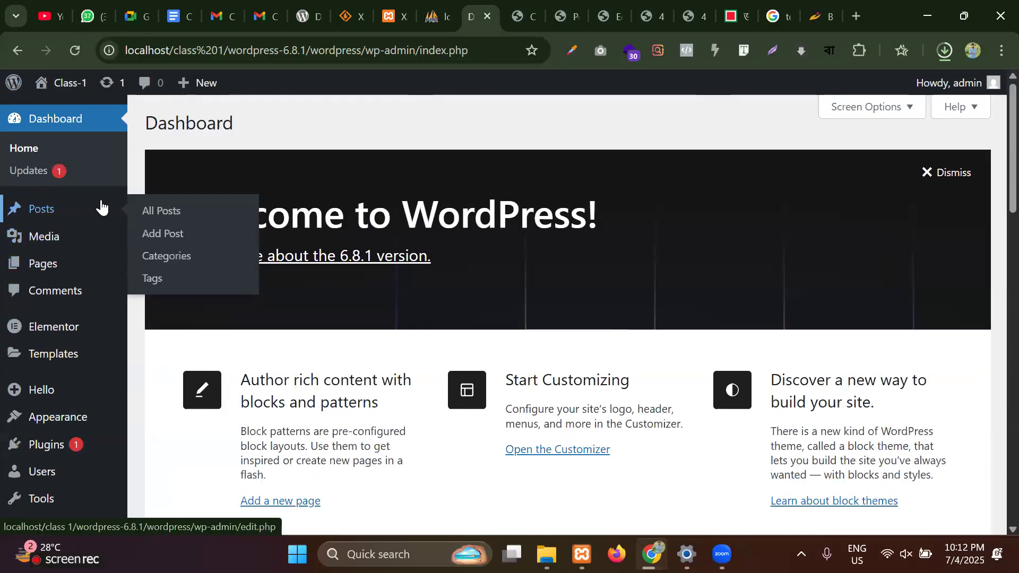
mouse_move(34, 338)
scroll(16, 340, down, 3)
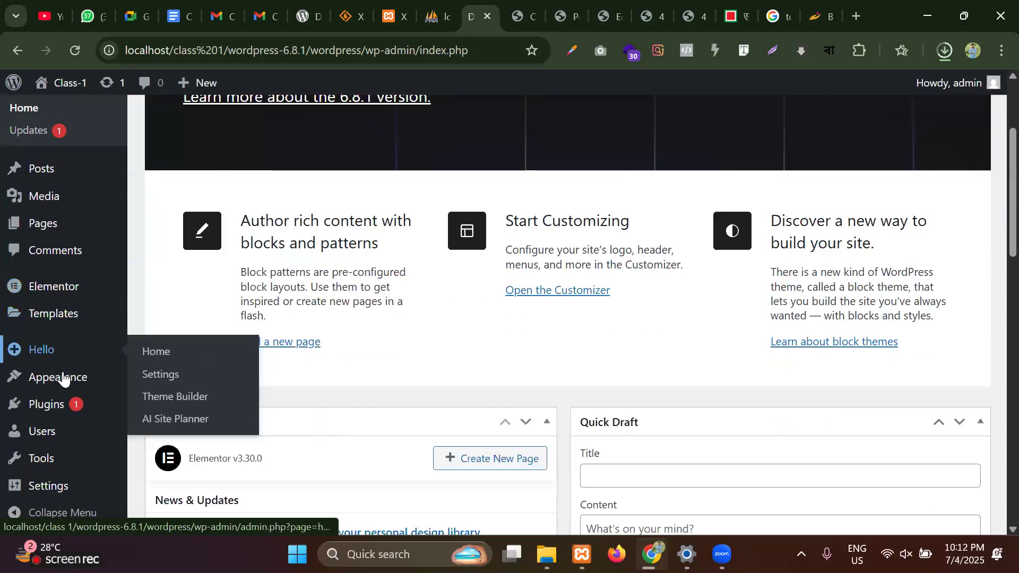
scroll(55, 234, up, 3)
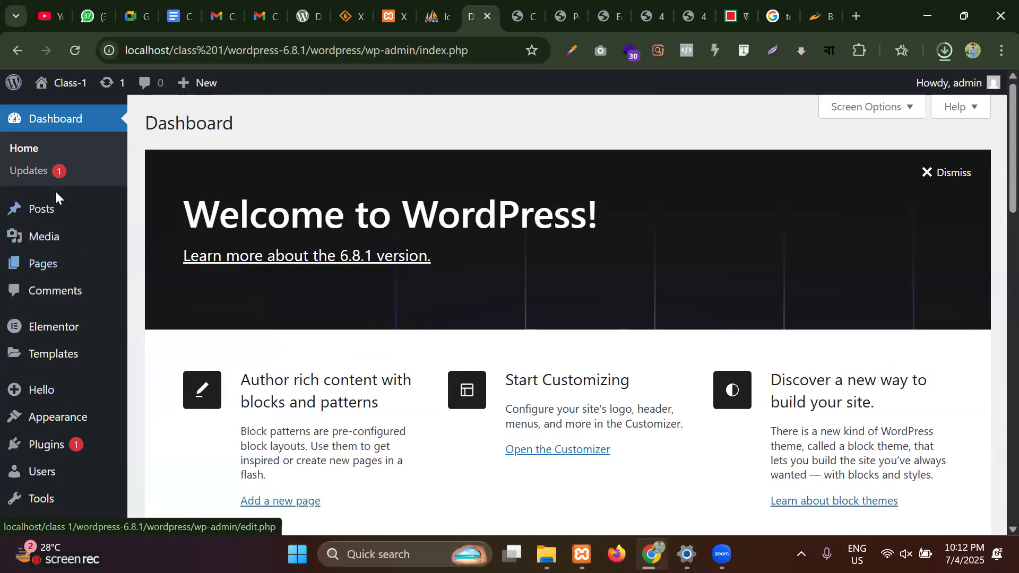
scroll(203, 223, down, 15)
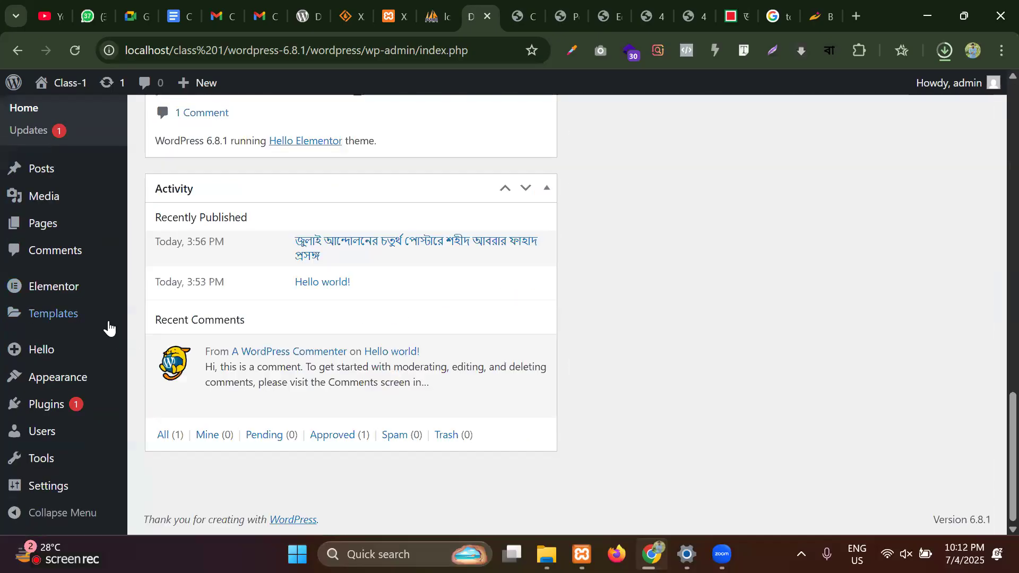
mouse_move(109, 329)
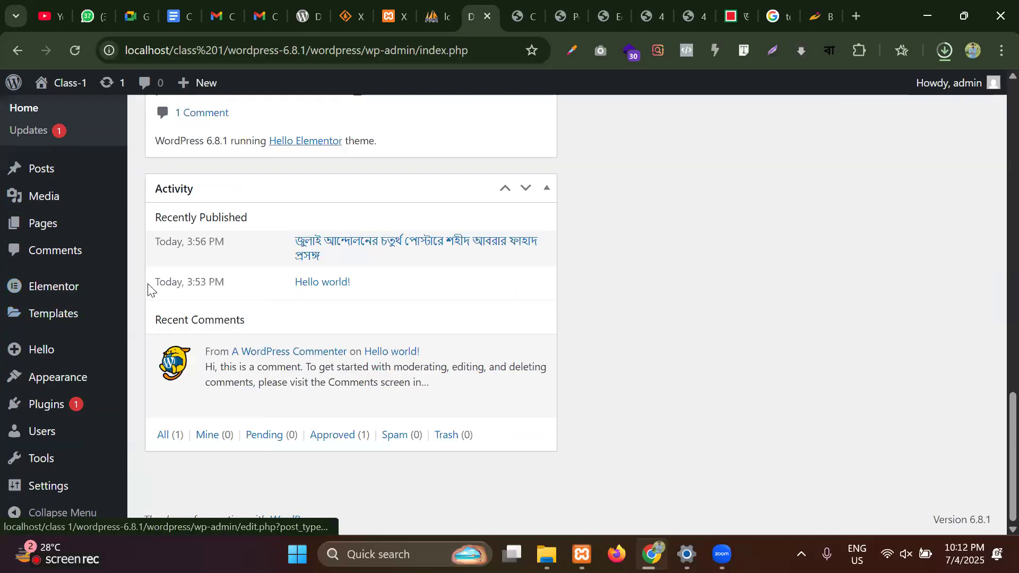
mouse_move(102, 407)
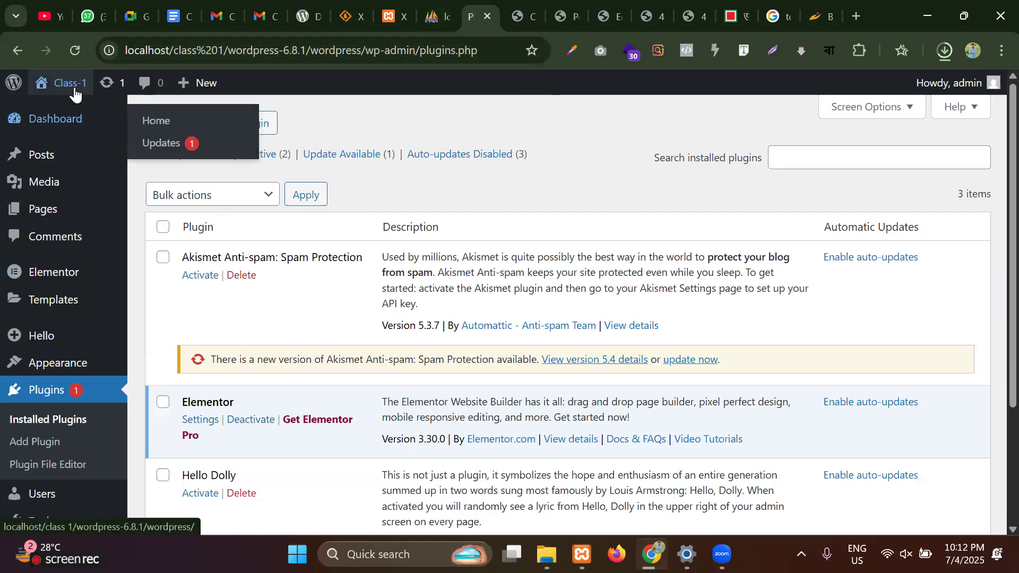
mouse_move(68, 83)
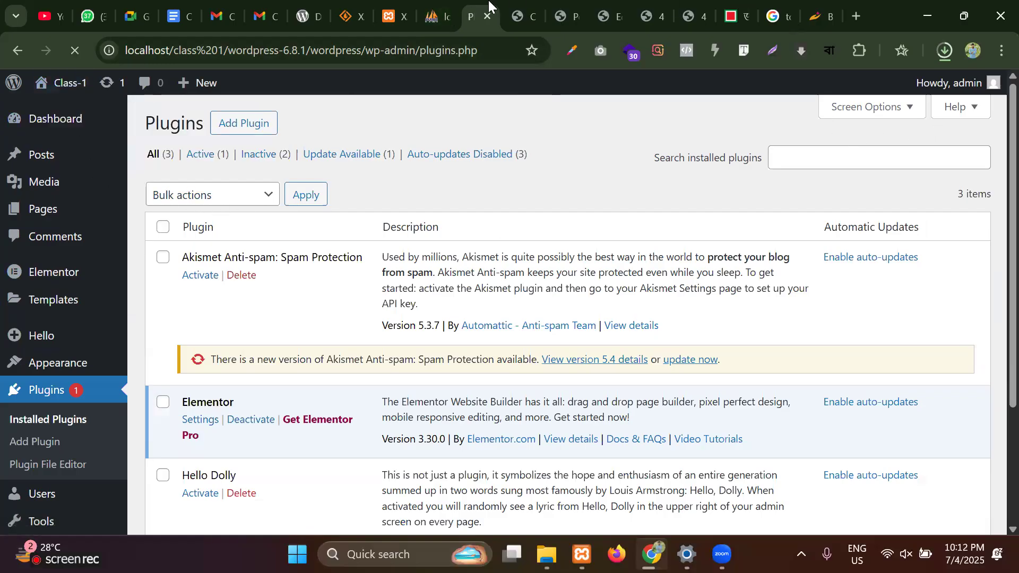
- Close the leftover browser tabs beyond the post editor, including the Not Found page and the page builder search results
click(661, 10)
click(661, 11)
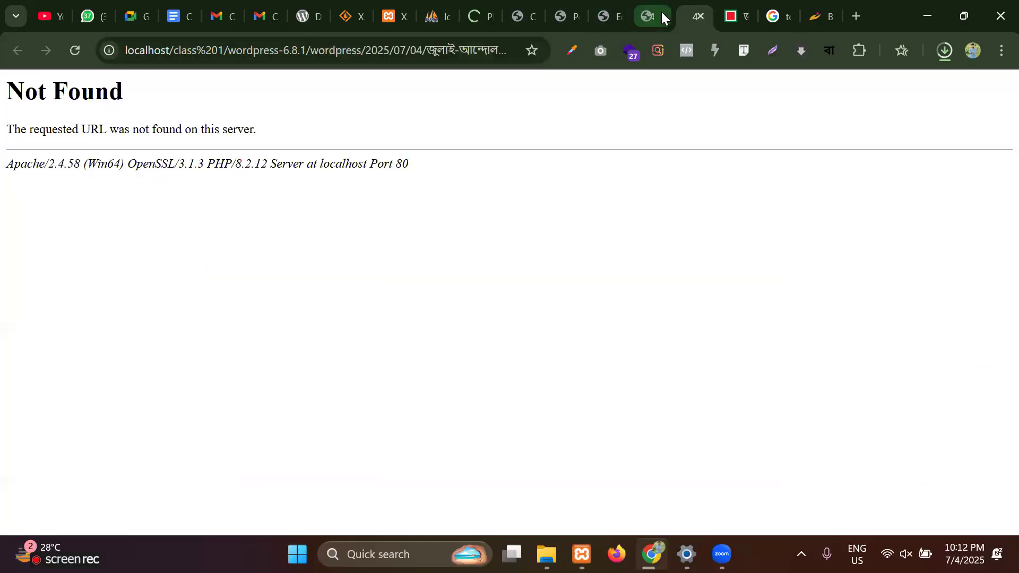
click(661, 16)
click(661, 16)
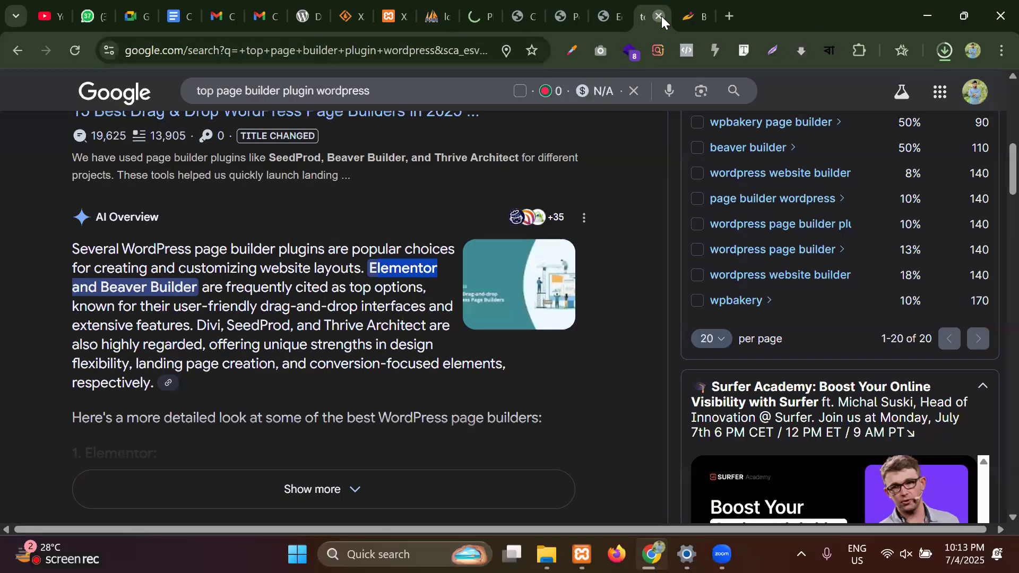
click(661, 16)
click(665, 15)
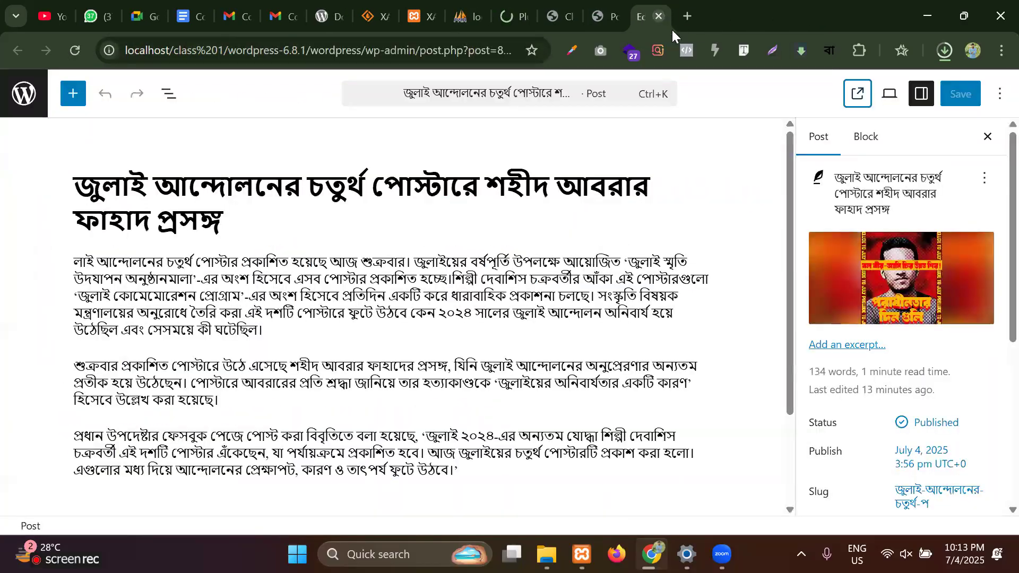
- Switch to the wordpress.org download page, look it over and load the Get WordPress page again
click(323, 4)
scroll(214, 170, up, 5)
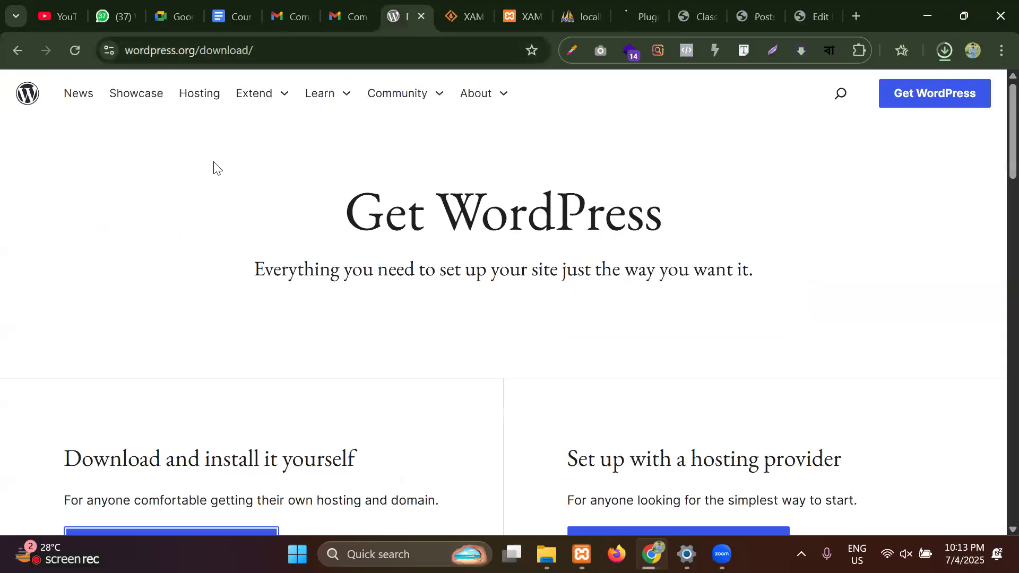
scroll(214, 163, down, 3)
scroll(181, 178, up, 3)
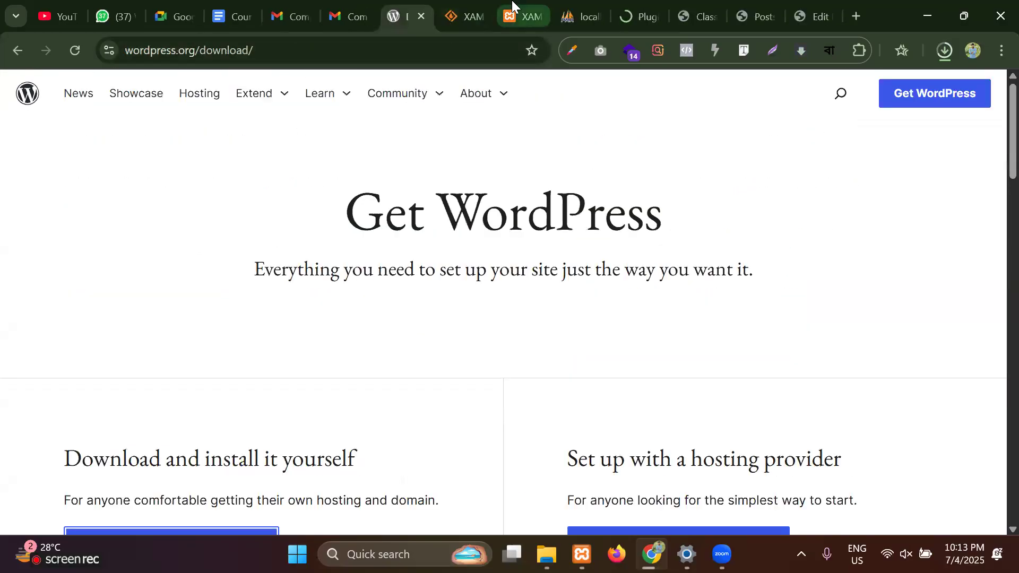
scroll(212, 149, down, 3)
click(262, 48)
scroll(239, 292, up, 1)
scroll(240, 292, up, 2)
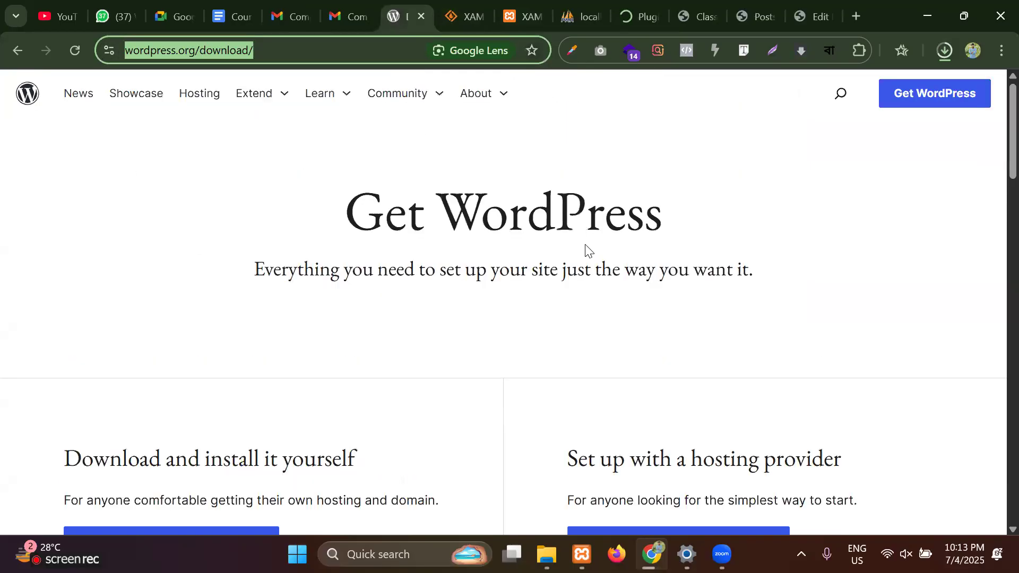
click(911, 93)
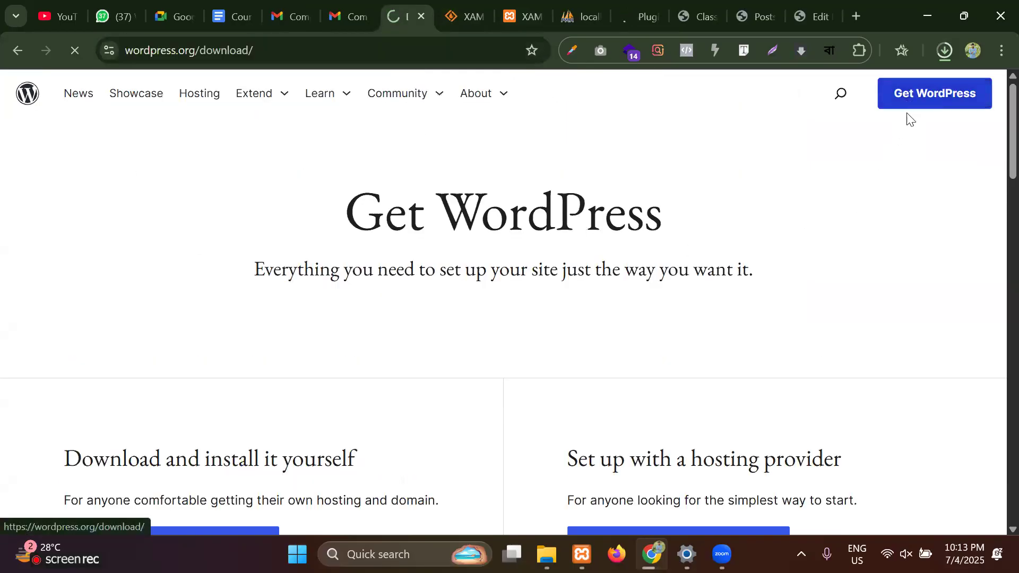
- Find the WordPress 6.8.1 download option and try to show the downloaded wordpress-6.8.1.zip in its folder
scroll(297, 324, down, 3)
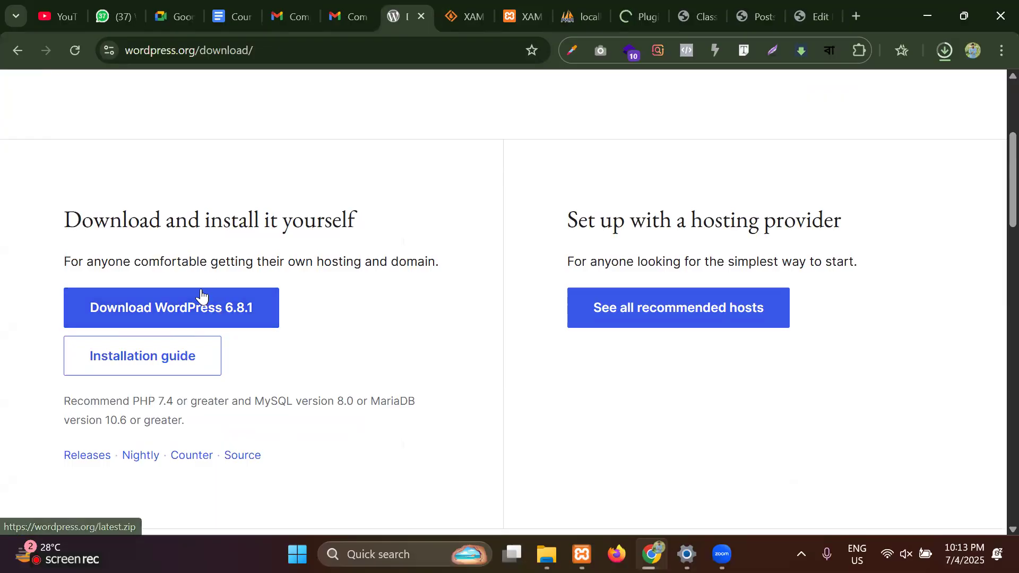
click(937, 49)
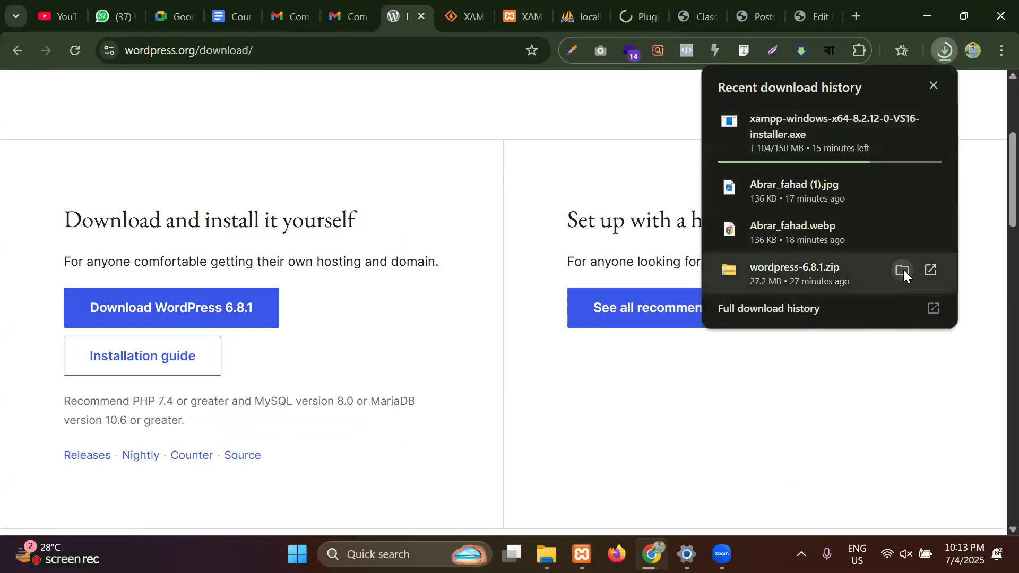
click(902, 270)
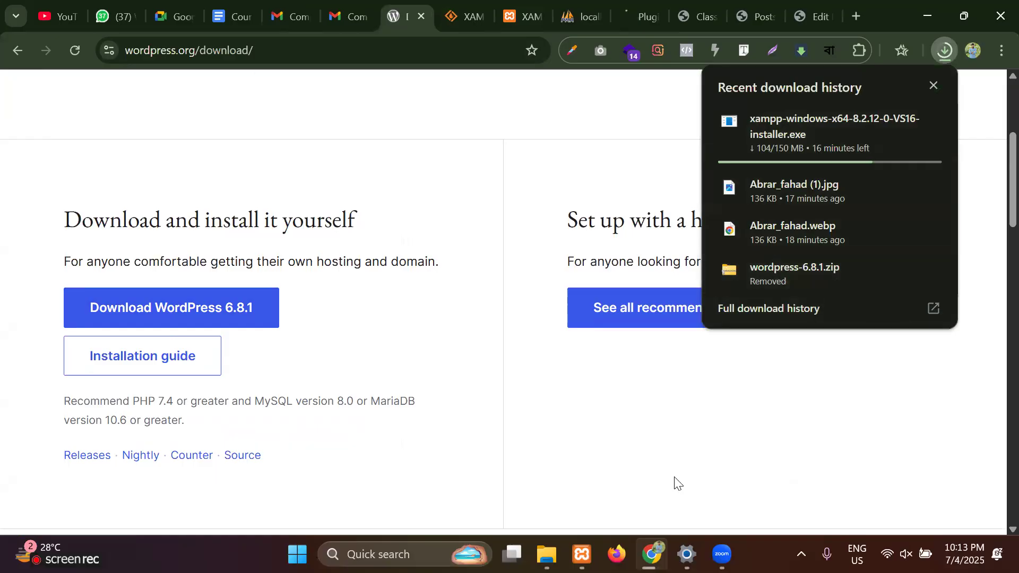
- Switch to the XAMPP Control Panel, open the htdocs folder, and look over its projects and the school folder's contents
click(583, 552)
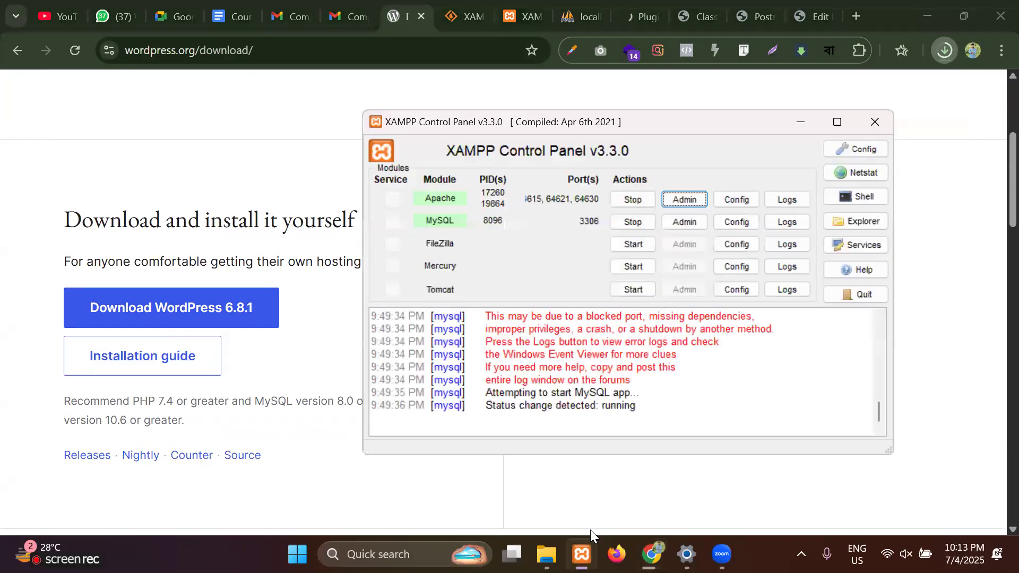
click(847, 222)
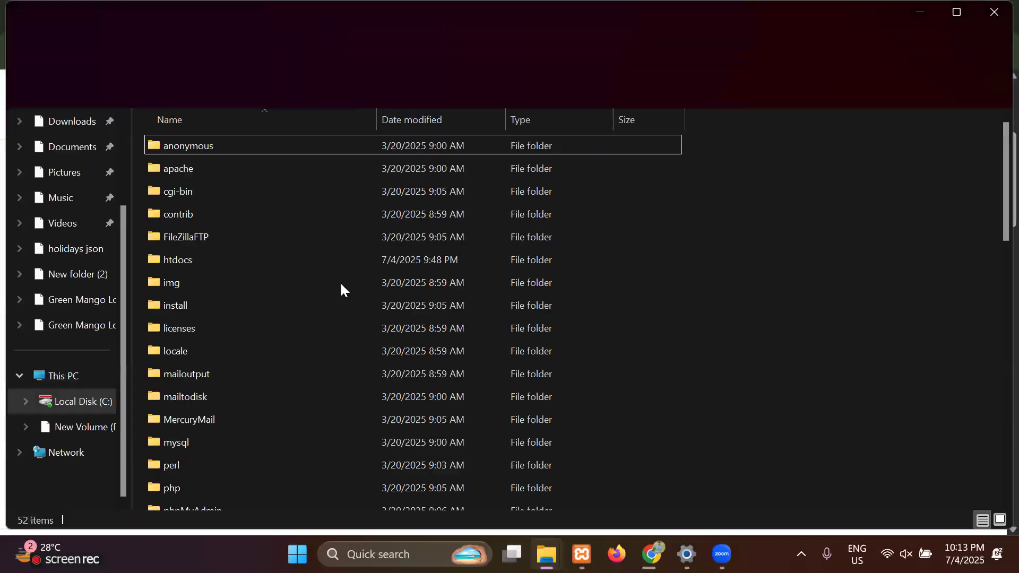
double_click(187, 256)
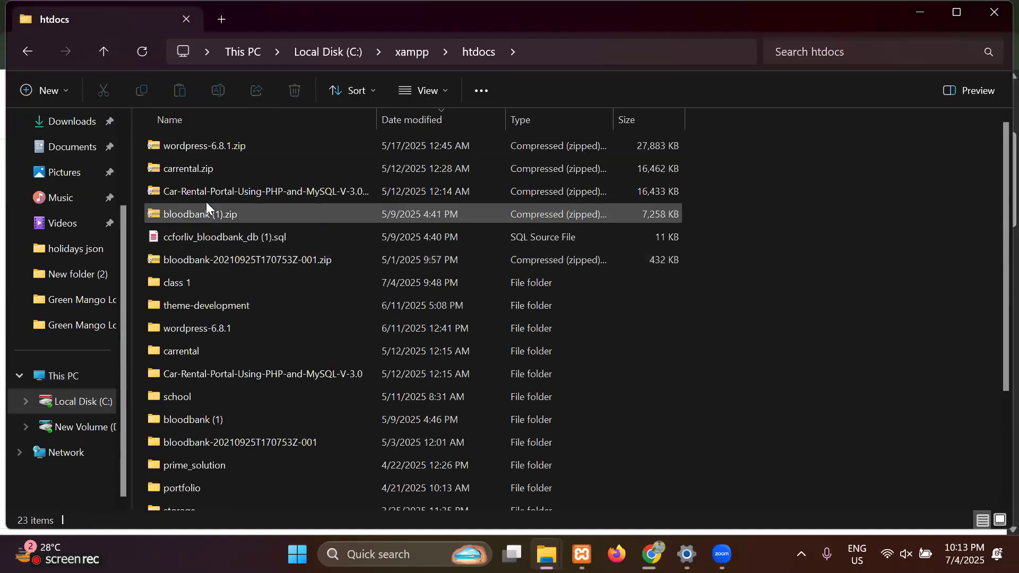
double_click(193, 396)
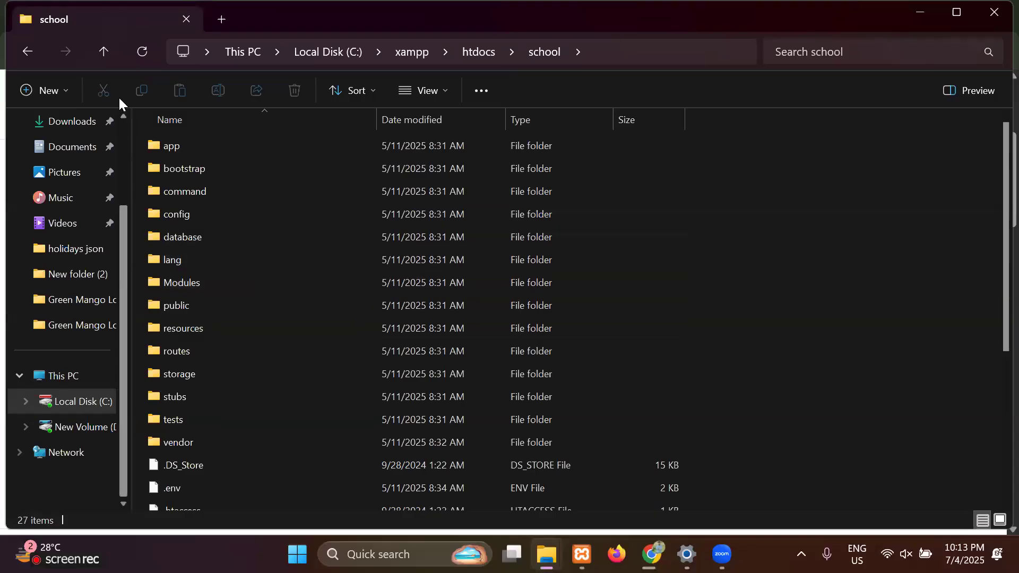
click(109, 53)
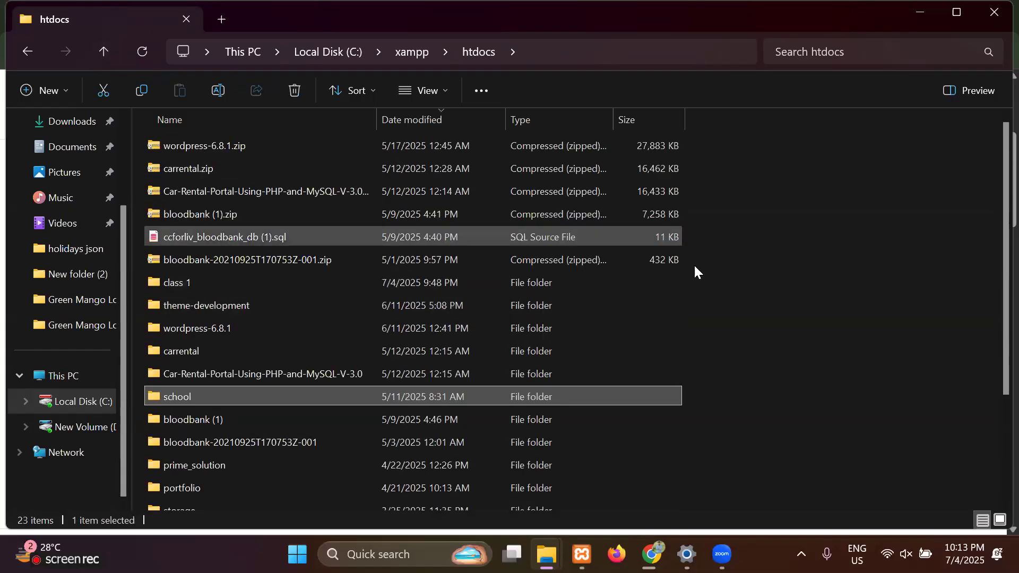
scroll(342, 330, down, 3)
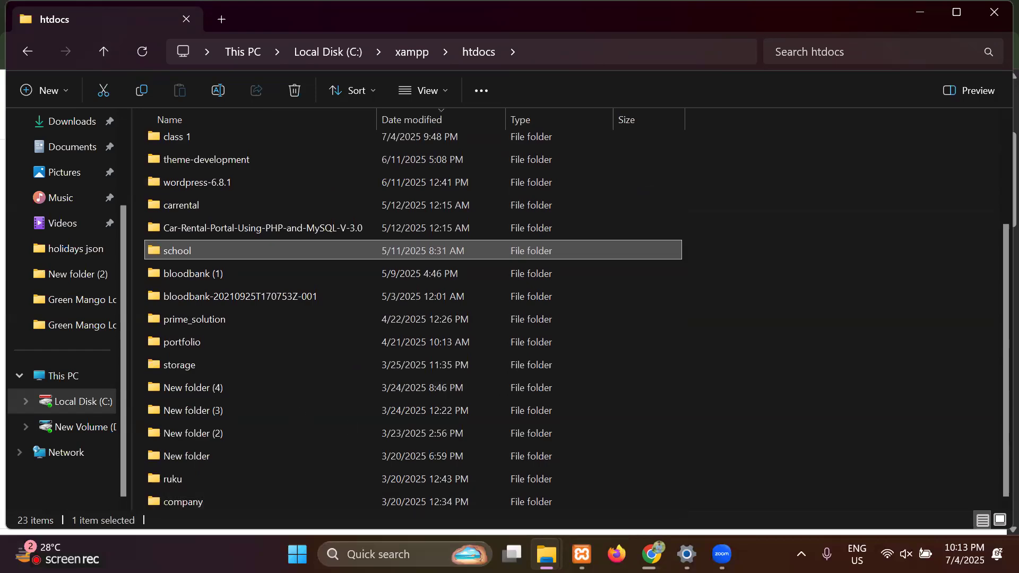
- Open phpMyAdmin for MySQL from the XAMPP Control Panel and bring up the form for creating a database
key(alt+Tab)
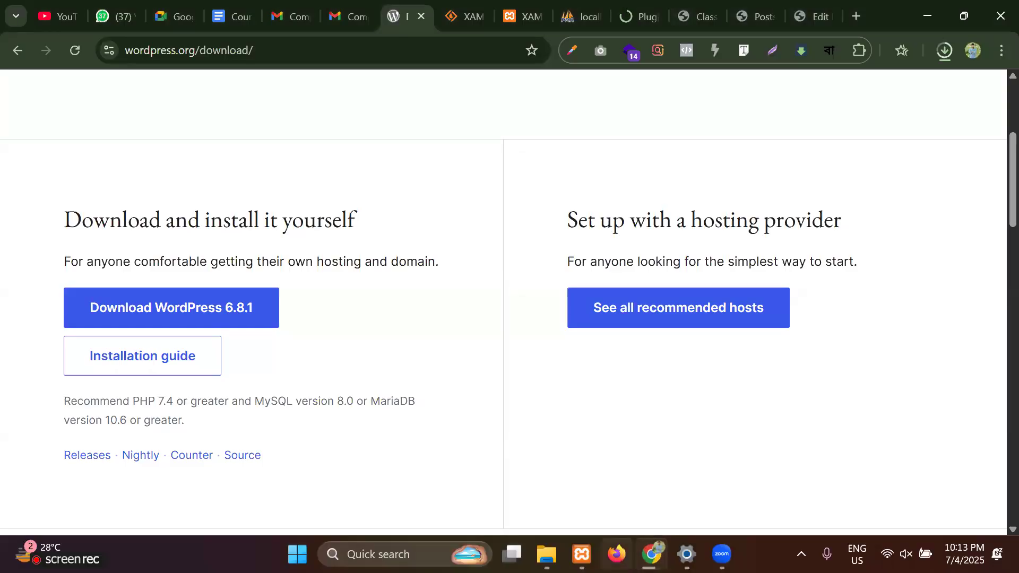
click(581, 555)
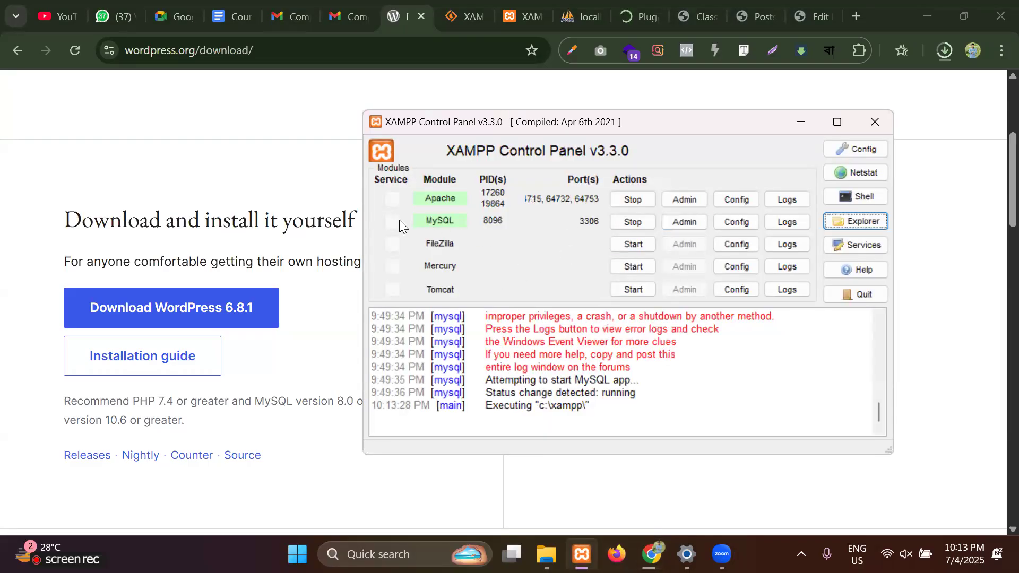
click(683, 222)
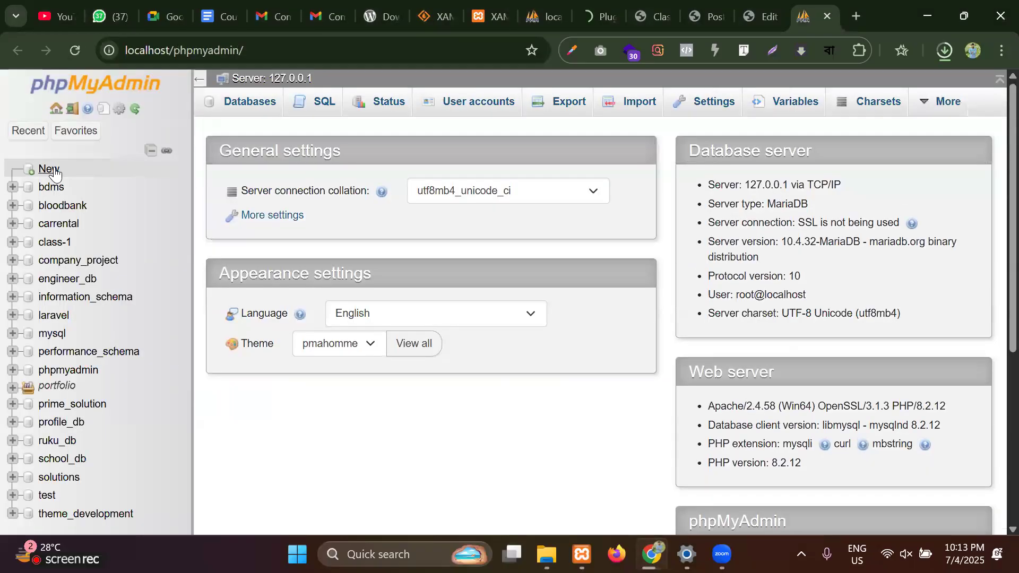
click(50, 169)
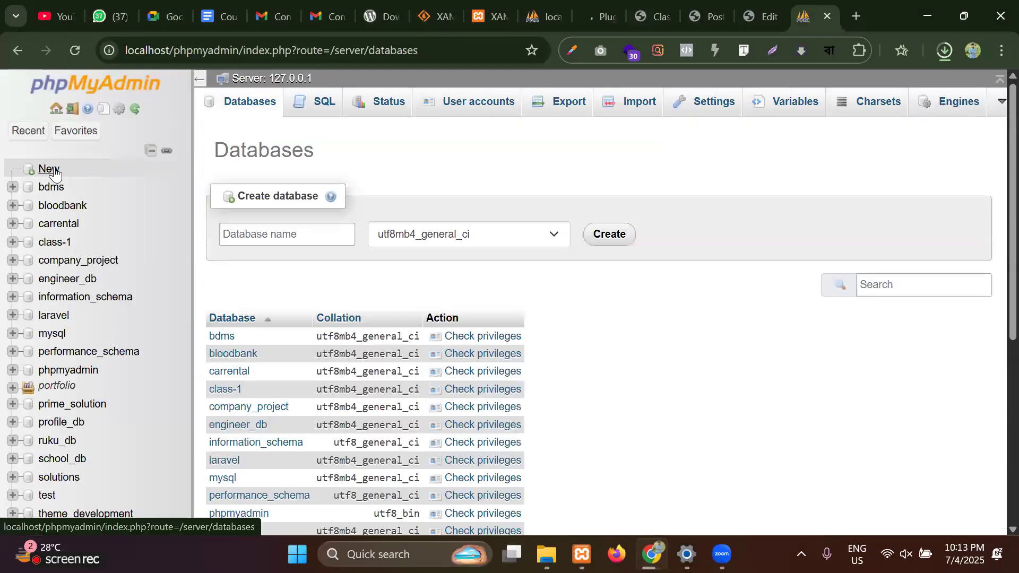
click(308, 234)
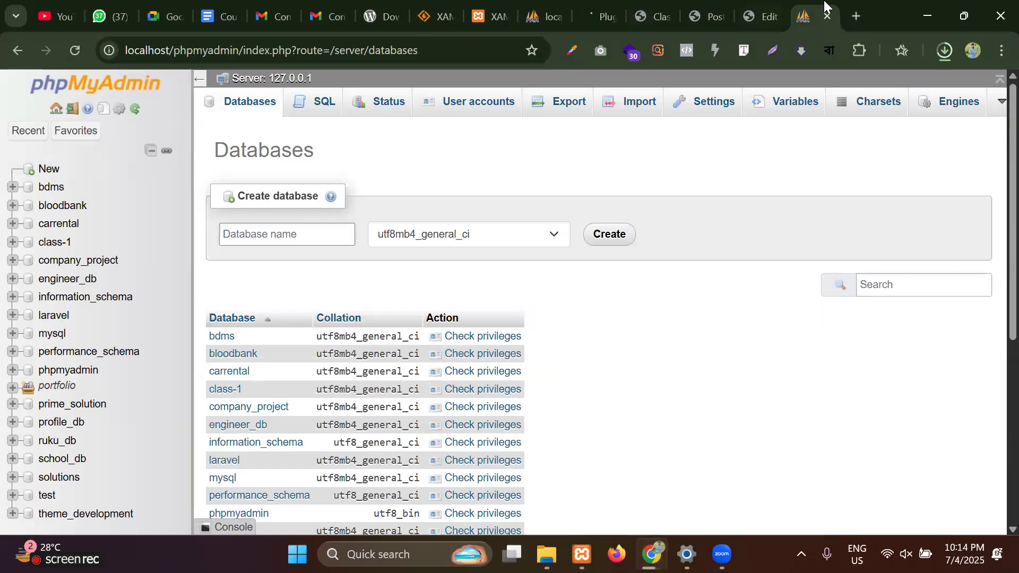
- Open the Apache server's localhost index from the XAMPP Control Panel and look over the listed project folders
click(853, 15)
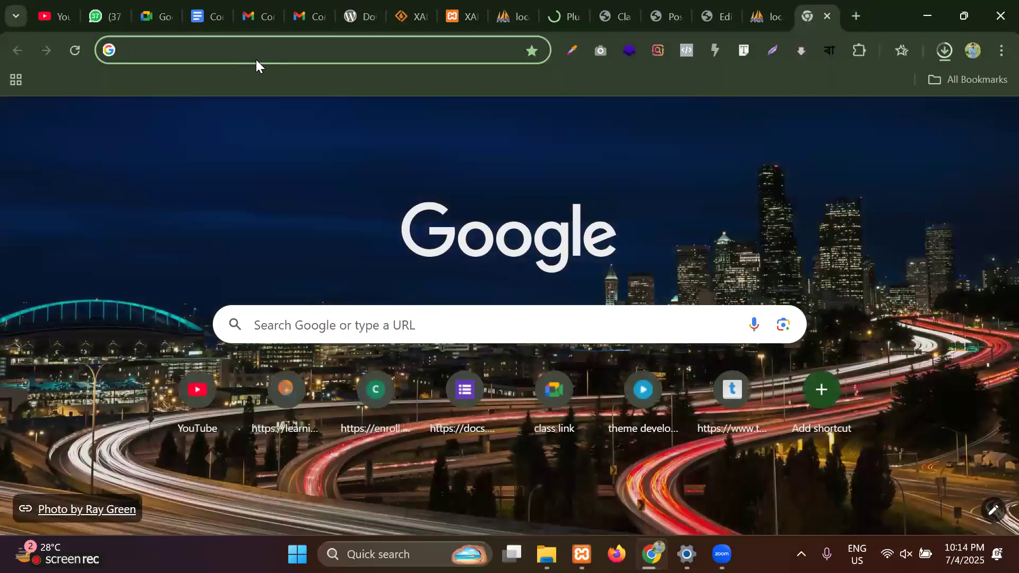
click(582, 554)
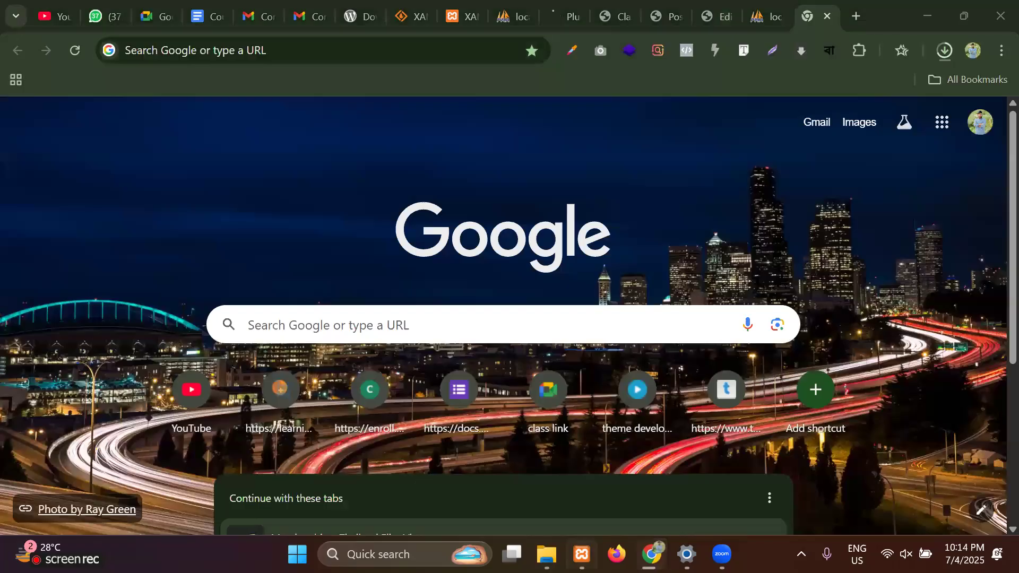
click(683, 200)
click(240, 50)
drag(247, 51, 121, 42)
double_click(196, 52)
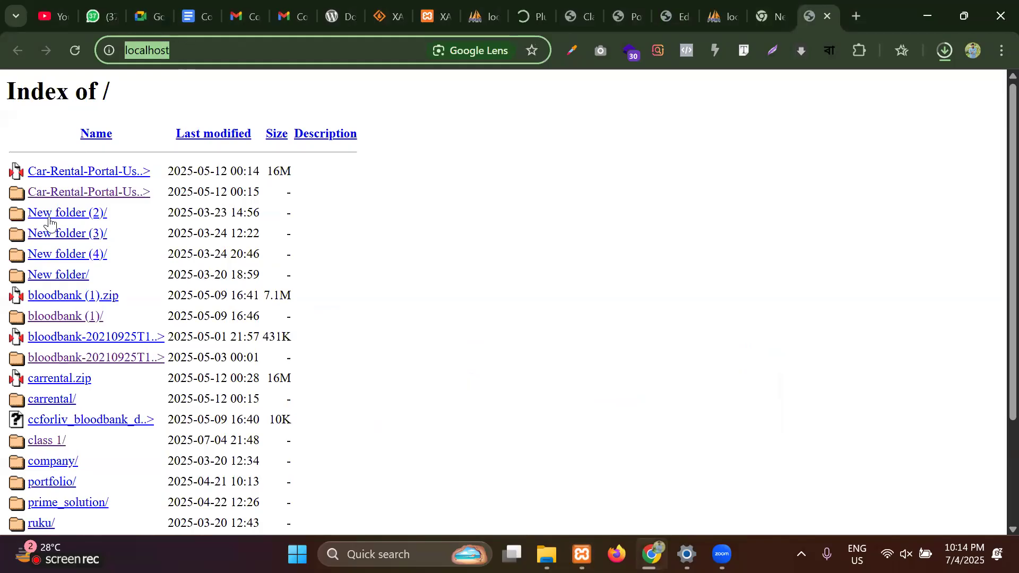
scroll(52, 223, down, 3)
scroll(50, 231, up, 3)
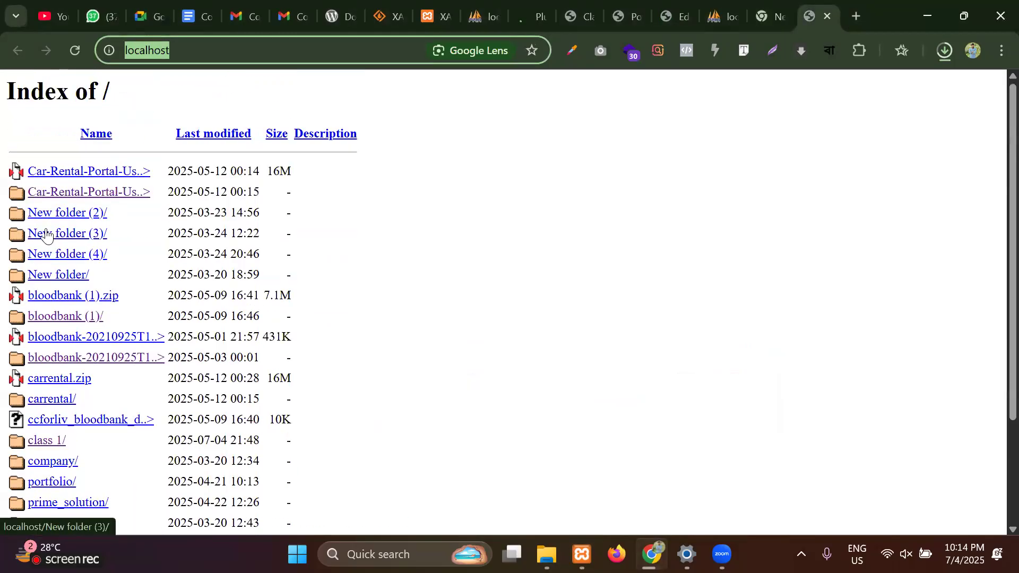
- Bring up the XAMPP Control Panel again over the localhost index
click(582, 554)
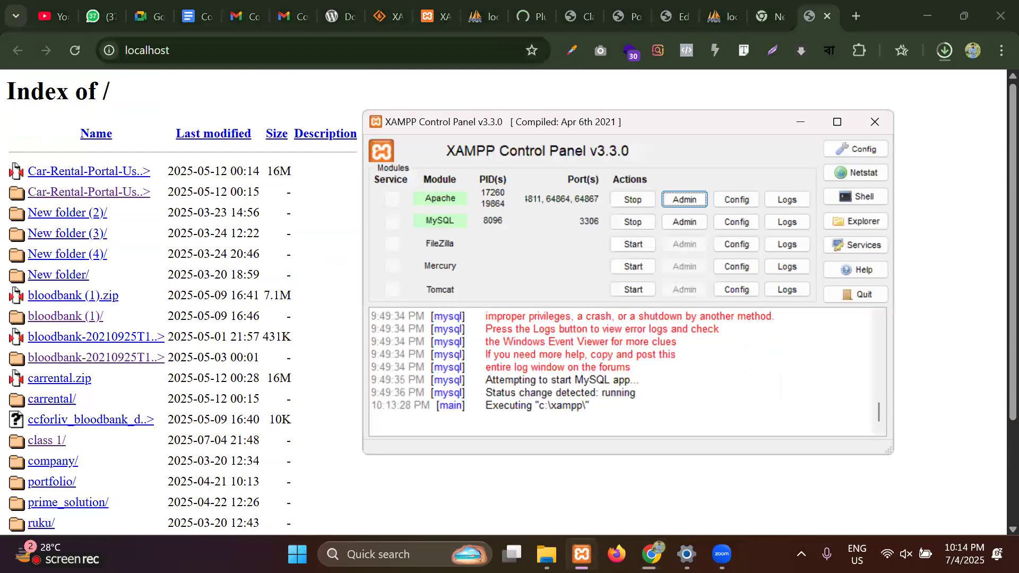
click(582, 555)
click(583, 554)
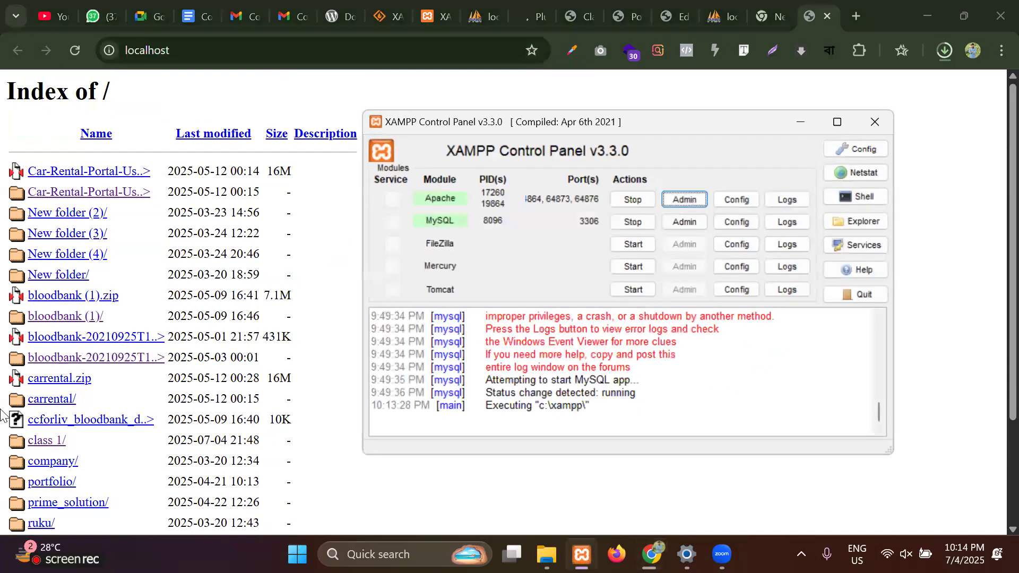
- Look over the project folders in the localhost index, move the XAMPP Control Panel aside and minimize it
scroll(35, 411, down, 3)
scroll(35, 414, up, 3)
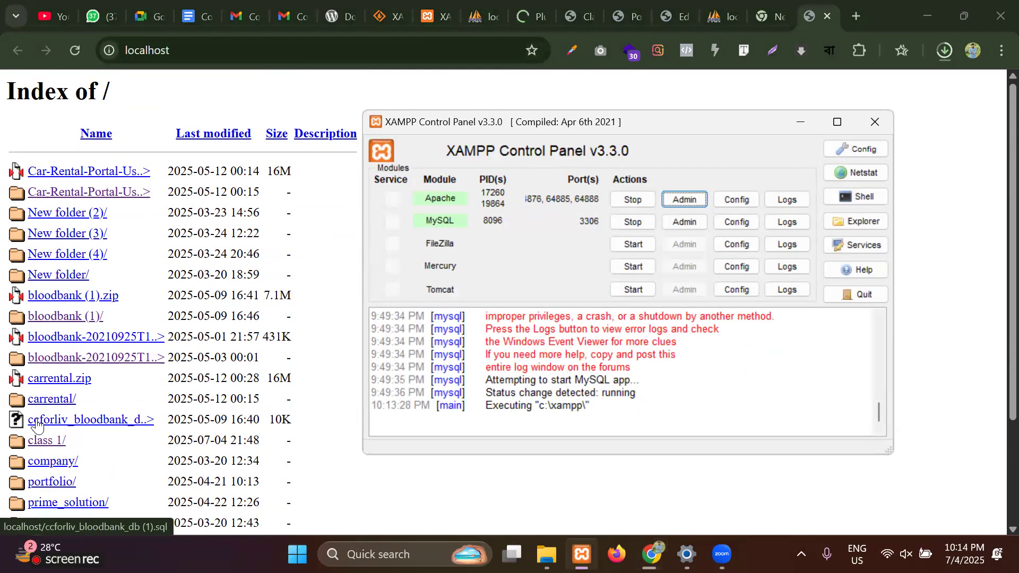
scroll(36, 422, down, 2)
scroll(36, 423, down, 1)
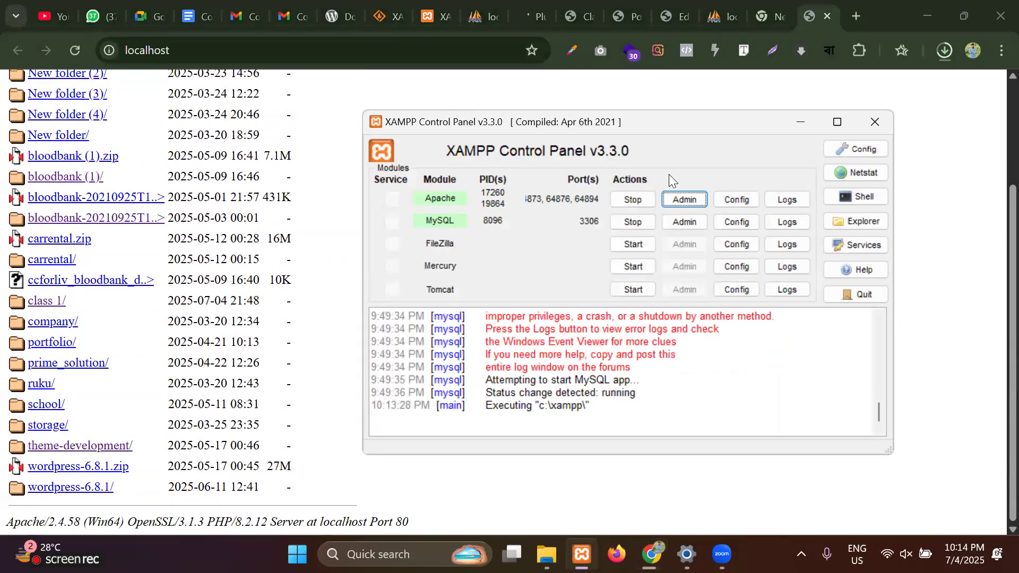
drag(779, 126, 860, 132)
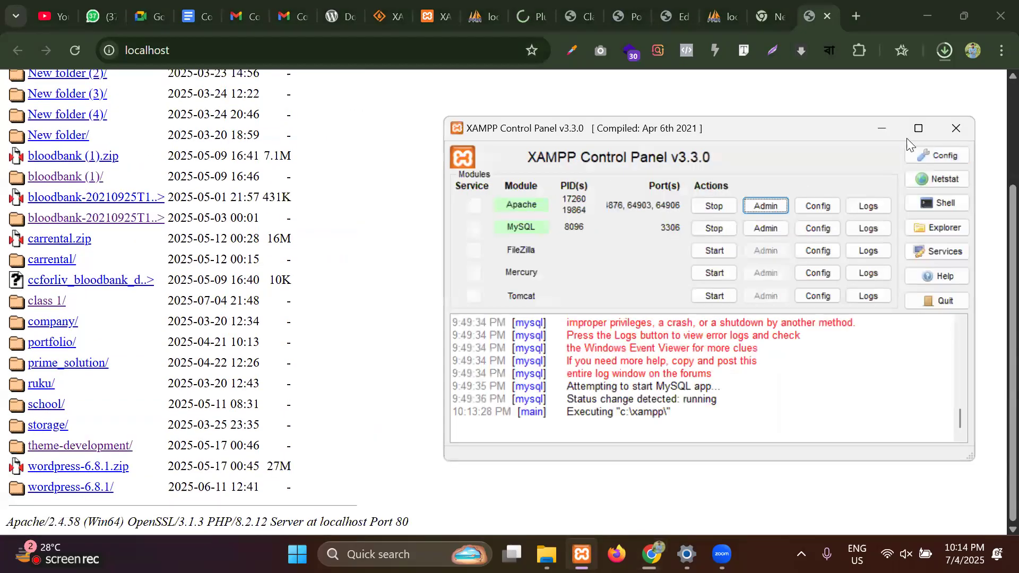
click(882, 130)
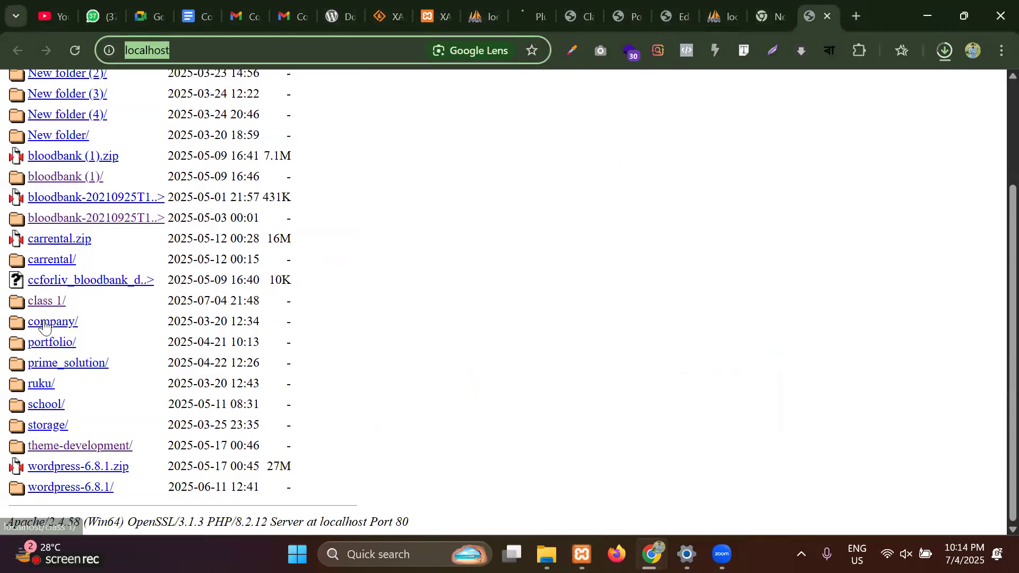
- Look through the full localhost index, from the car rental archive to the wordpress-6.8.1 folder
scroll(58, 361, up, 3)
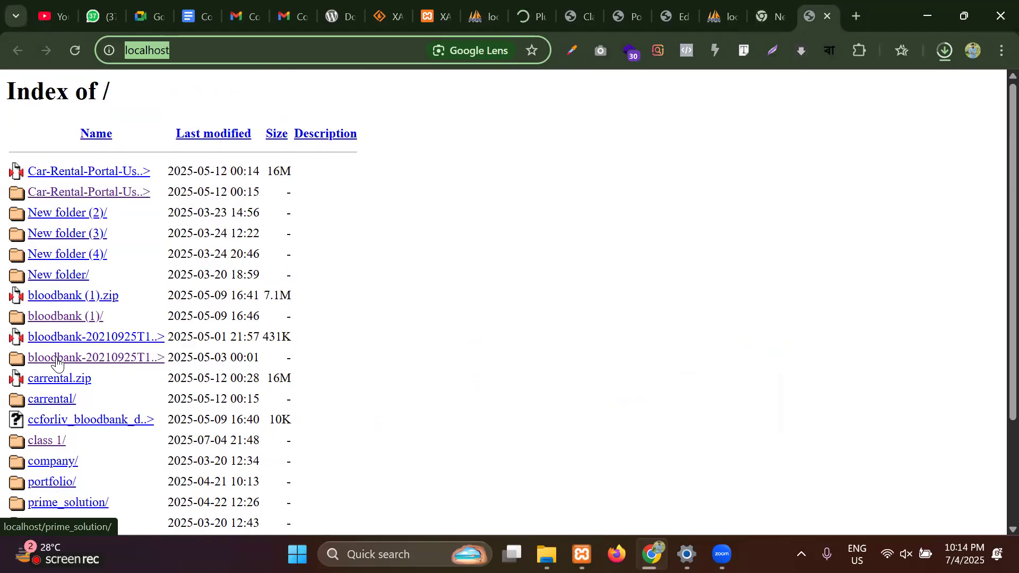
scroll(81, 428, down, 3)
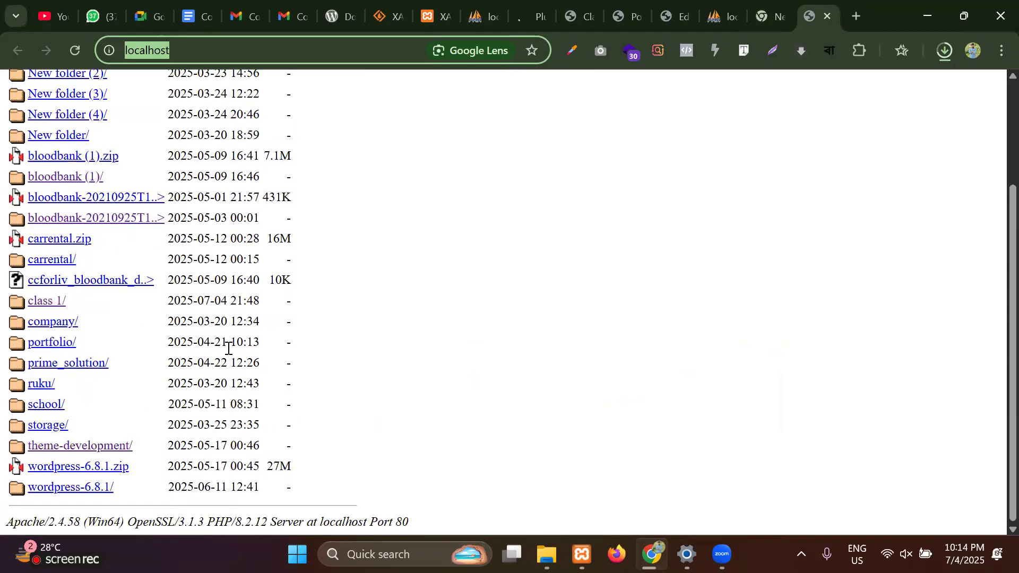
scroll(351, 406, up, 3)
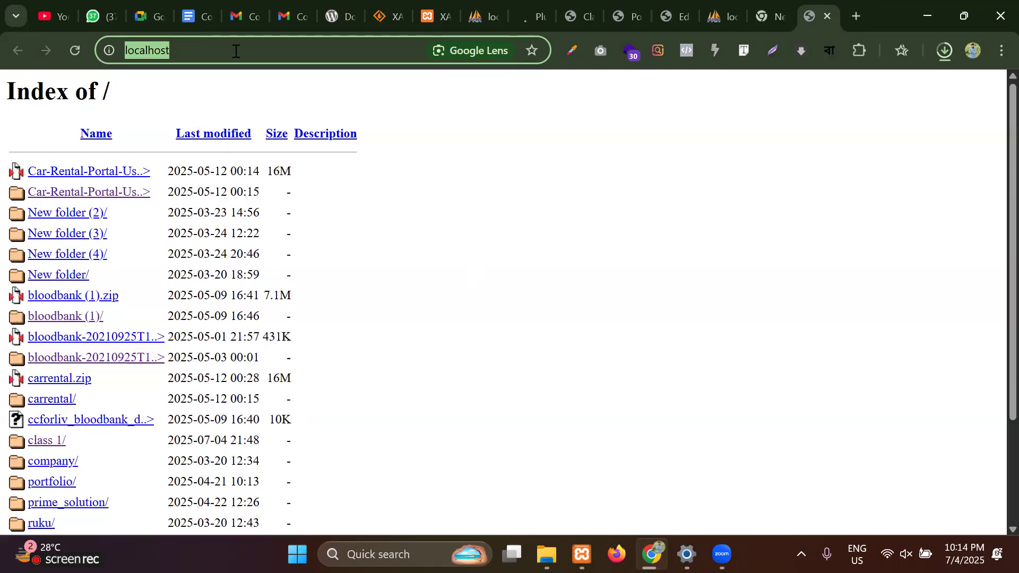
scroll(87, 287, down, 5)
scroll(67, 319, up, 5)
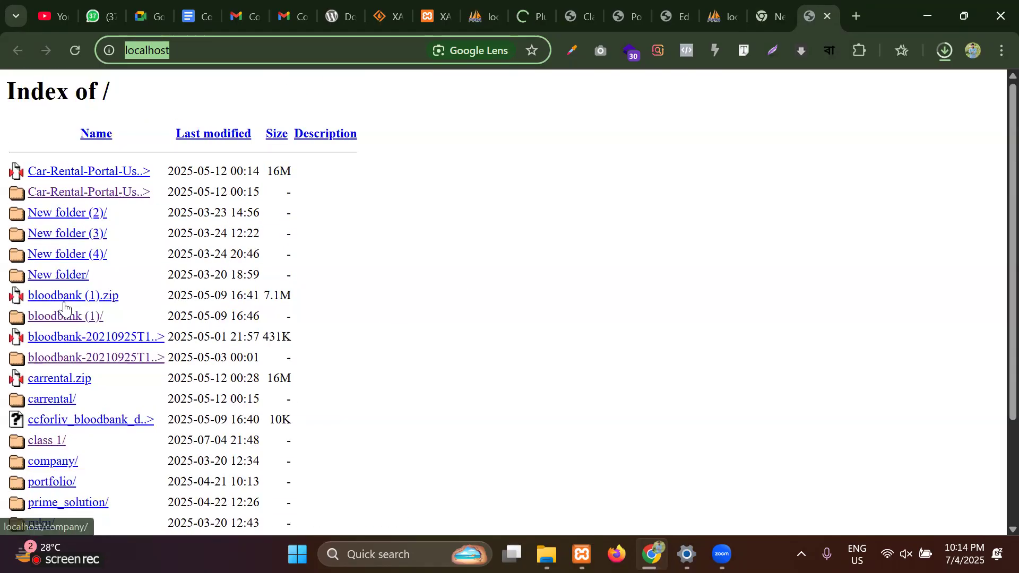
- Switch to the Course Curriculum document and read the section on WordPress.org, WordPress.com, themes and plugins
click(577, 15)
click(187, 7)
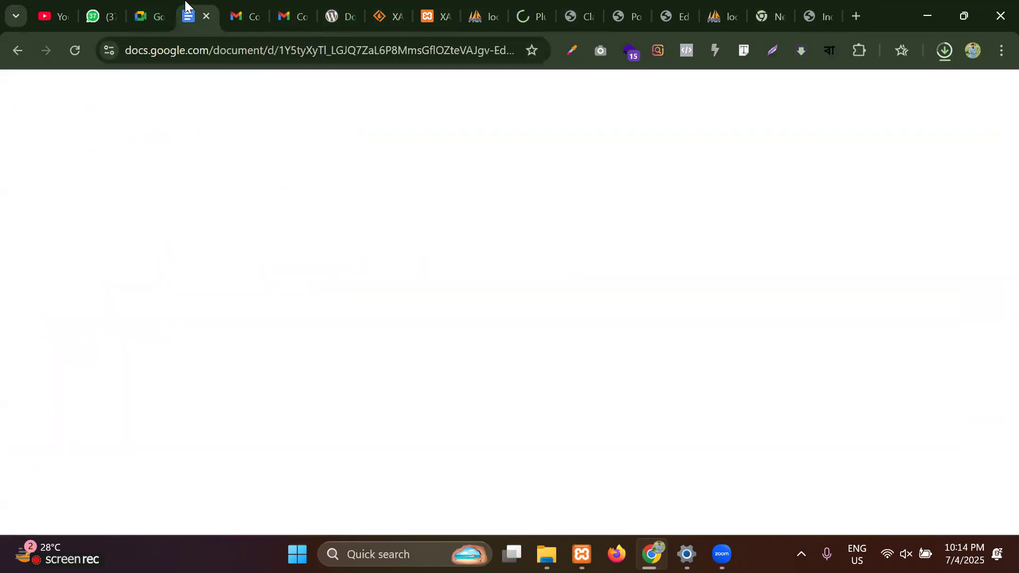
scroll(332, 299, down, 5)
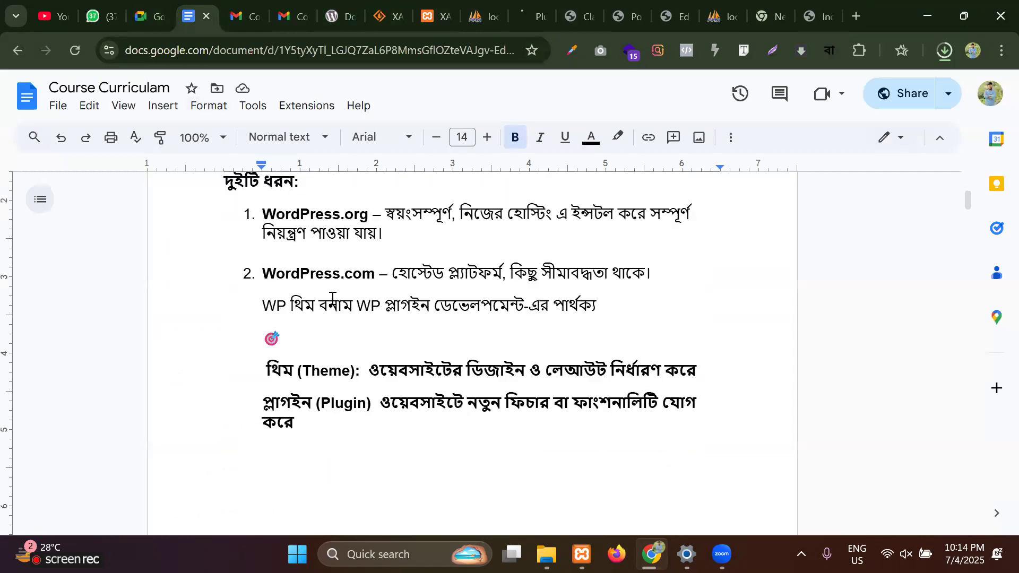
scroll(297, 329, up, 3)
scroll(279, 356, down, 2)
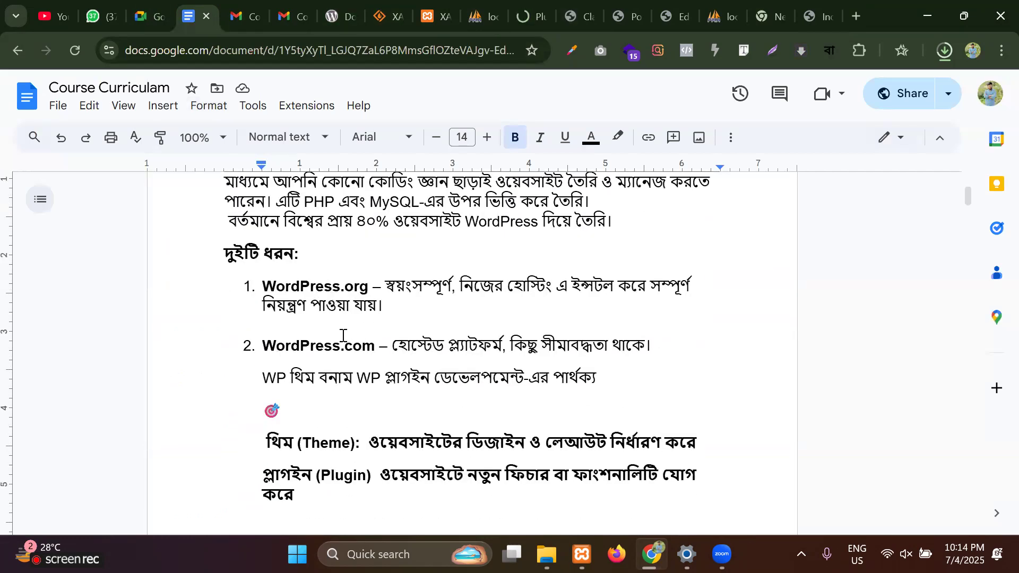
scroll(295, 365, down, 2)
- Highlight the lines defining Theme and Plugin in the Course Curriculum document
mouse_move(266, 357)
mouse_down()
mouse_move(303, 419)
mouse_move(261, 357)
mouse_up()
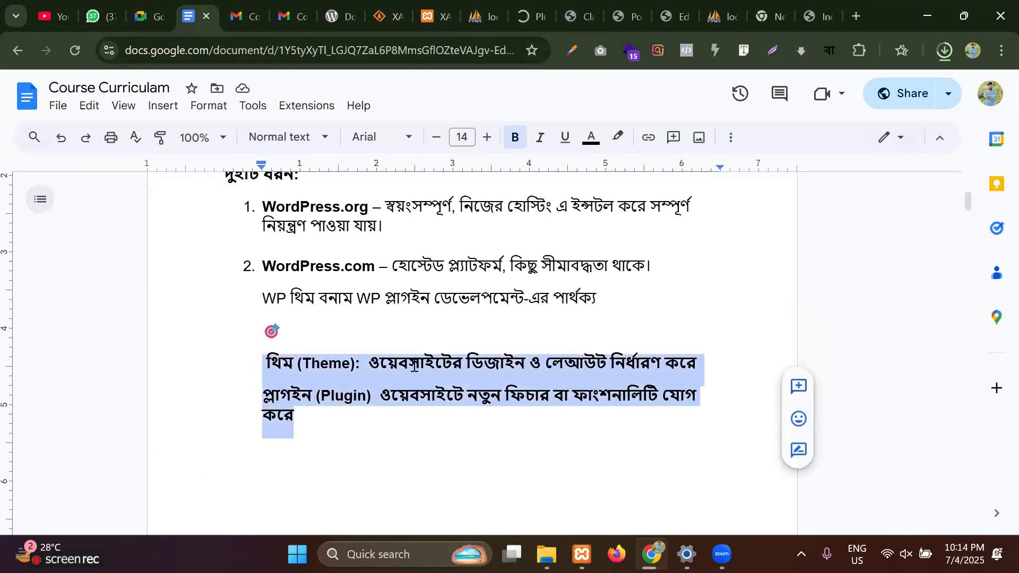
click(466, 365)
drag(263, 330, 319, 409)
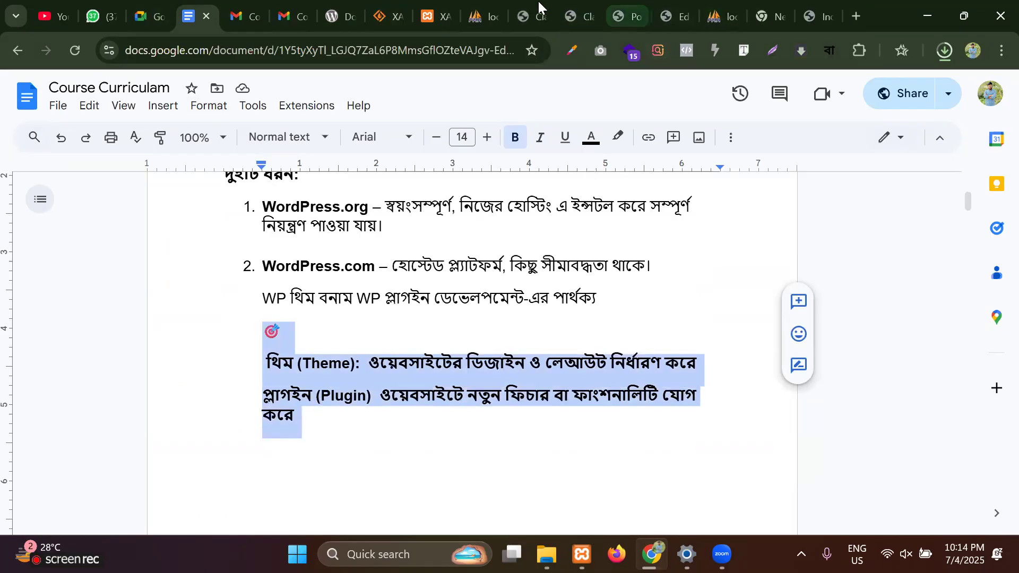
- Open thaimedics.com in a new browser tab and look over the beginning of its home page
click(856, 15)
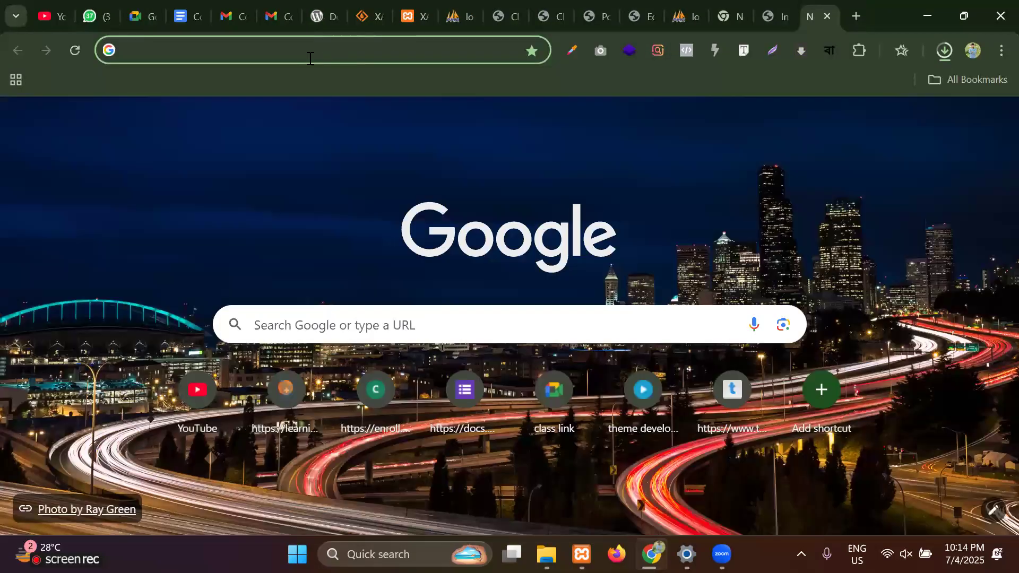
click(311, 58)
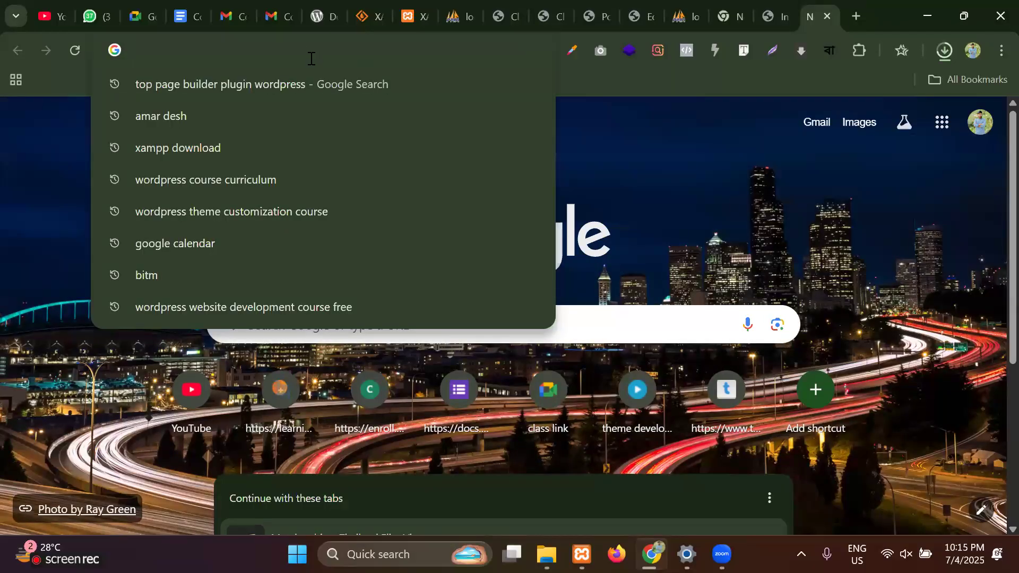
text(t)
key(Return)
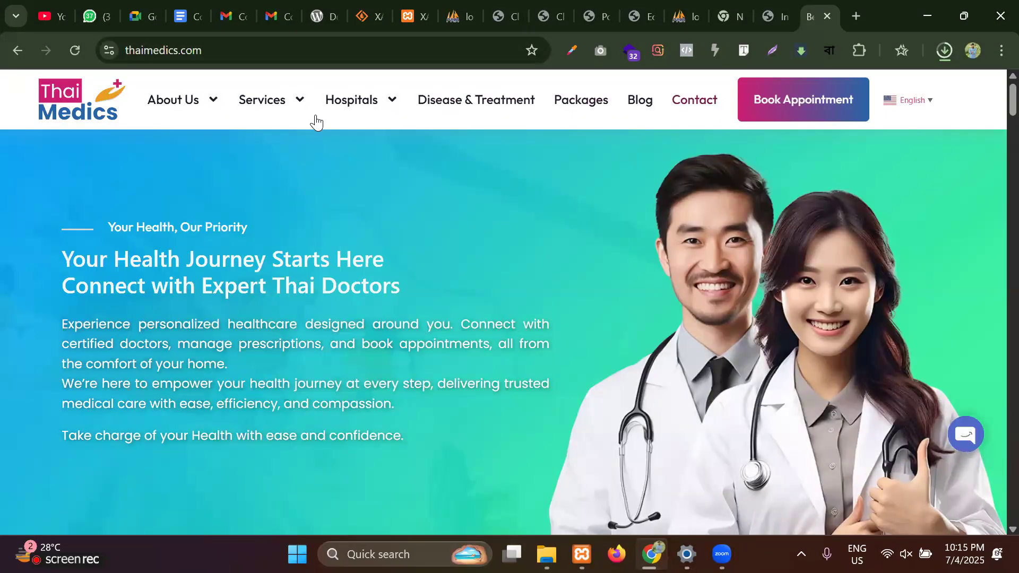
scroll(165, 213, down, 3)
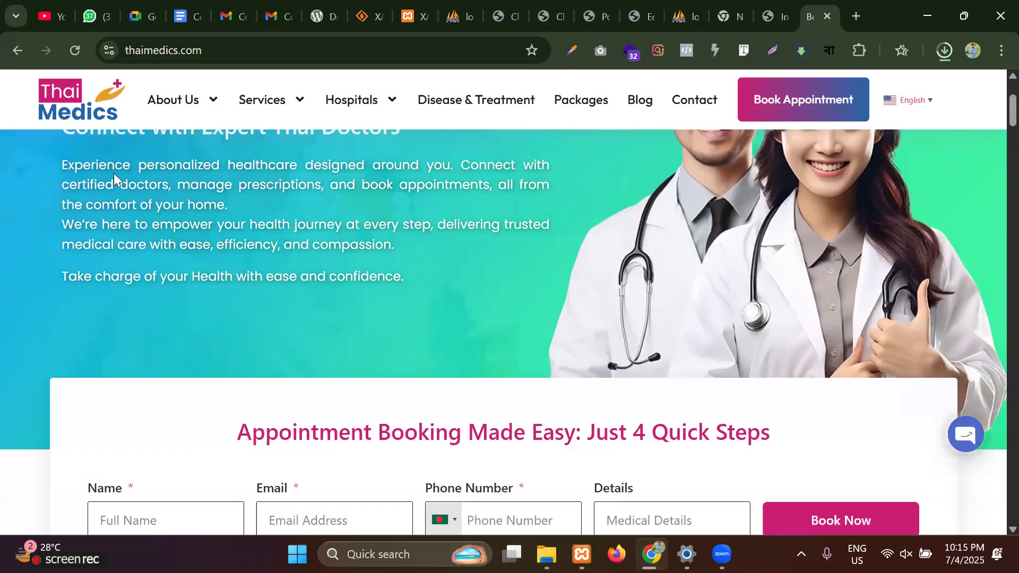
scroll(112, 169, up, 1)
scroll(112, 167, up, 2)
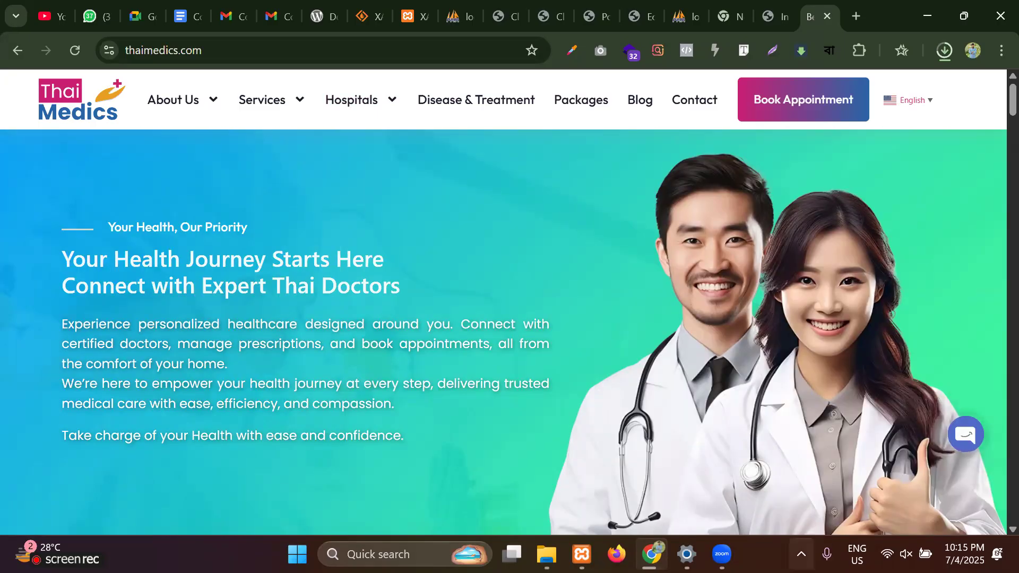
- Start a screen capture and select the full-width 1919x220 area around the site's header
click(801, 554)
click(800, 443)
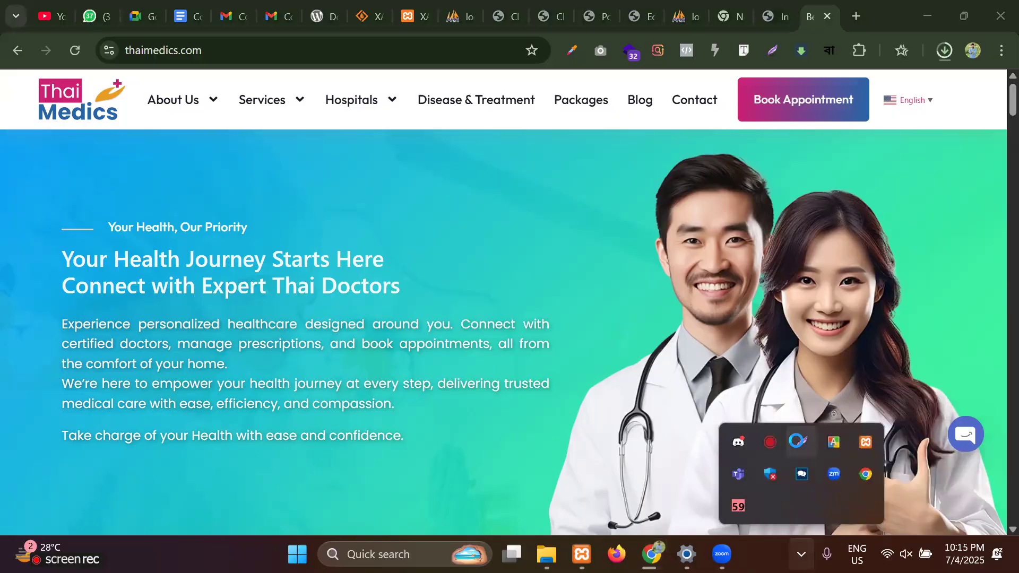
drag(1, 67, 439, 133)
drag(985, 192, 1016, 183)
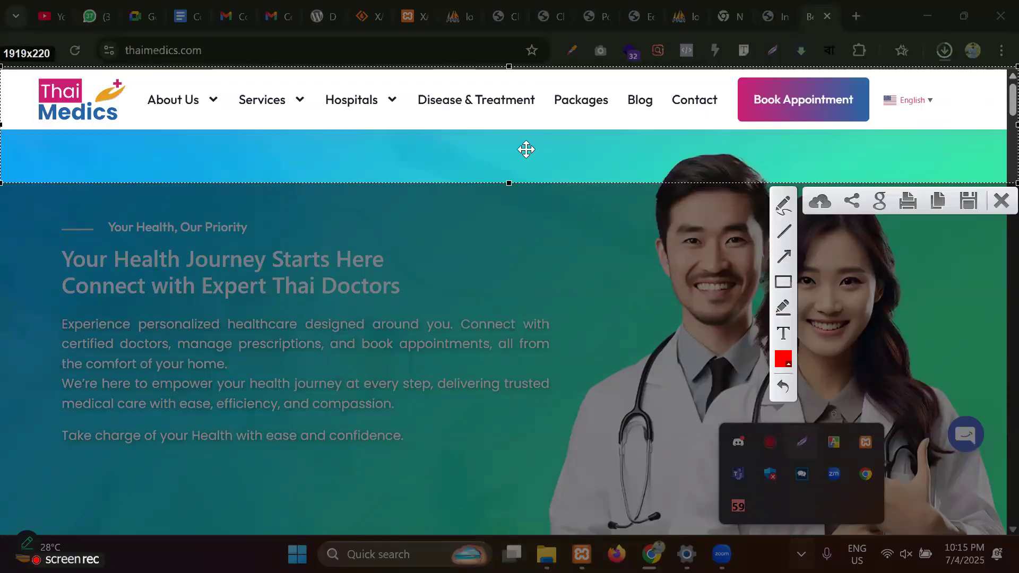
- Outline the site's header with a red rectangle in the capture, and close the capture without saving
click(781, 360)
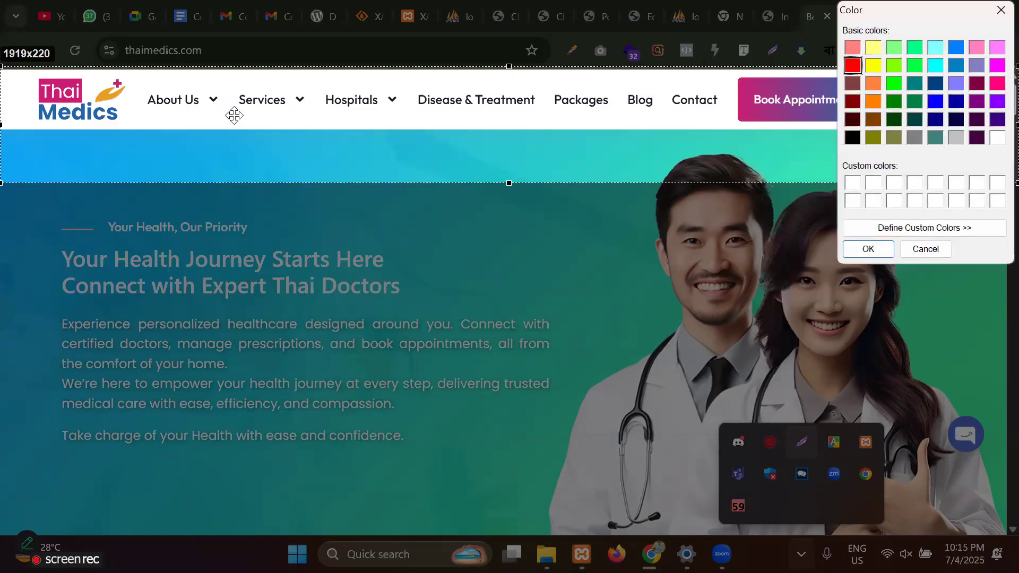
click(1001, 9)
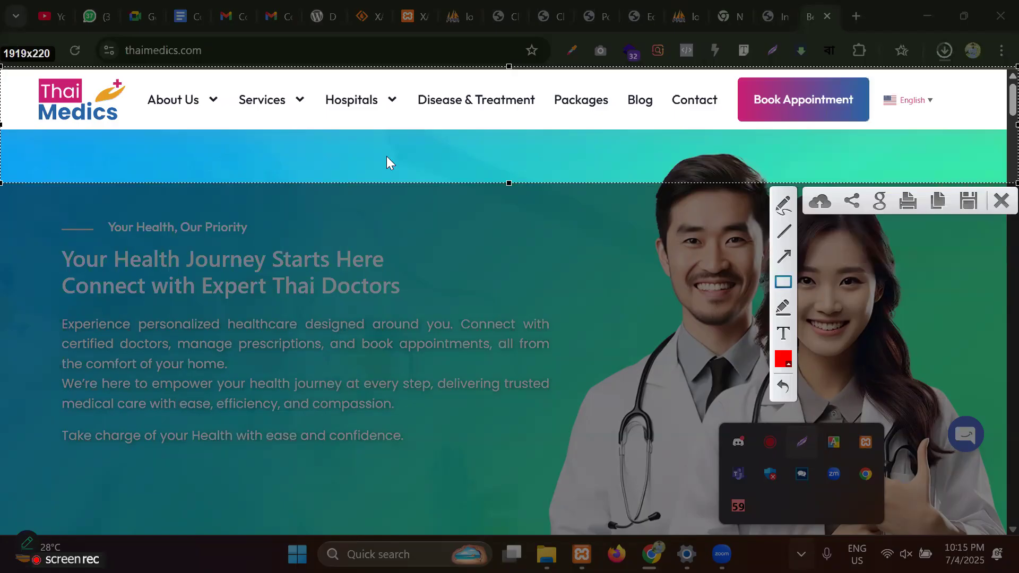
mouse_move(3, 78)
mouse_down()
mouse_move(364, 154)
mouse_move(869, 159)
mouse_move(996, 141)
mouse_move(1000, 129)
mouse_up()
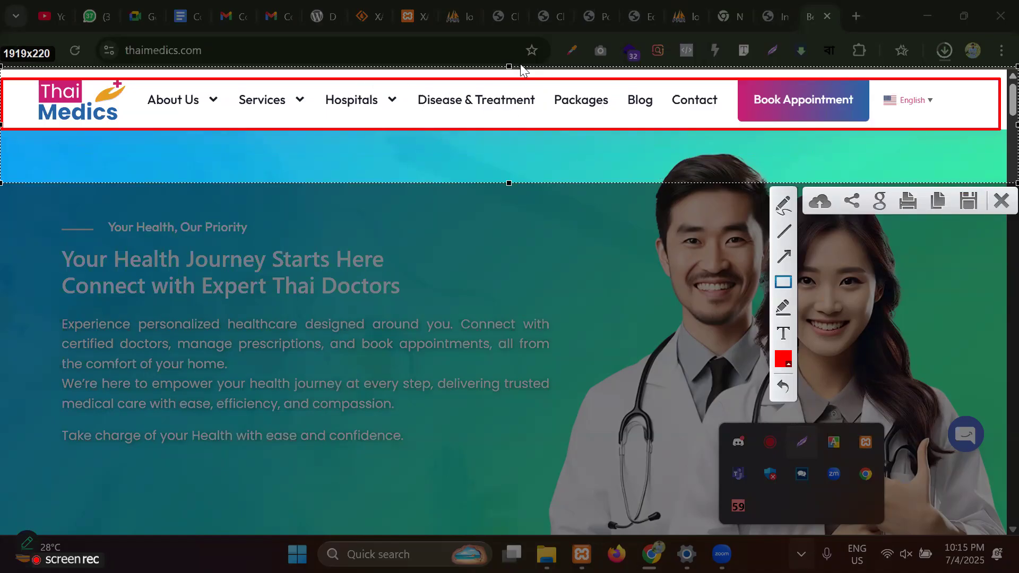
click(1001, 201)
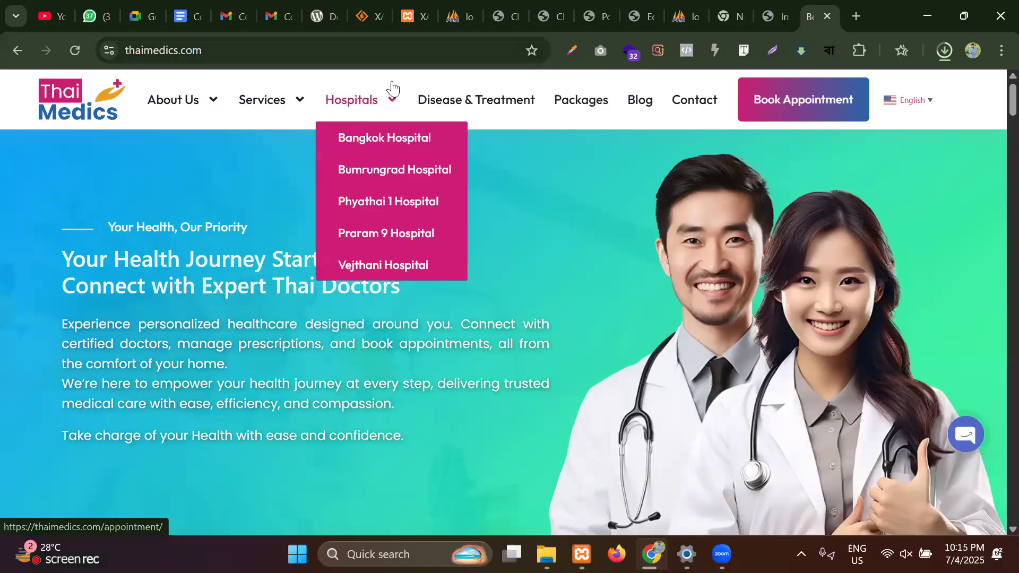
- Examine the Hospitals and About Us submenus in the site's header and the appointment booking form
scroll(150, 291, down, 3)
scroll(152, 293, up, 3)
mouse_move(167, 106)
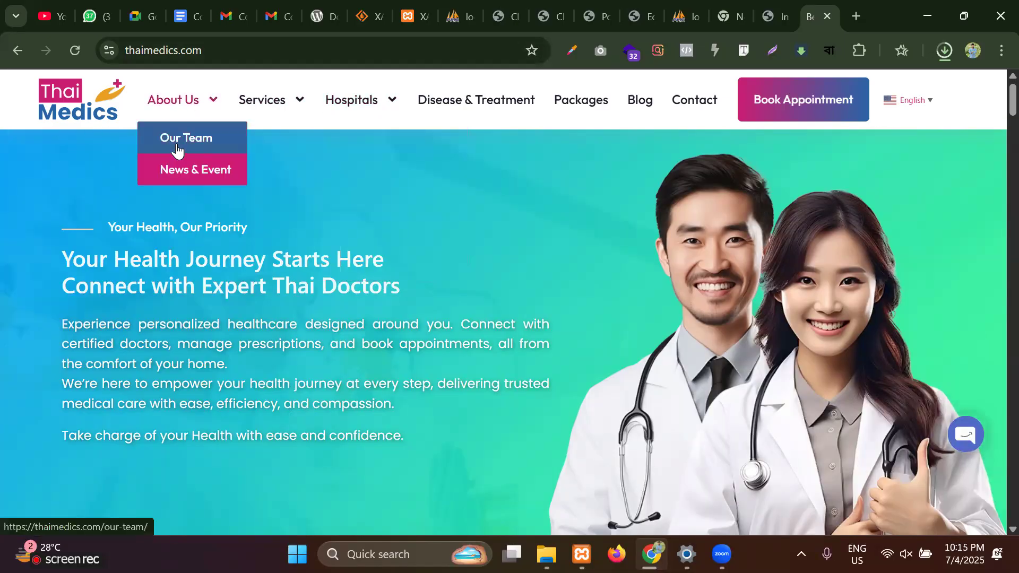
scroll(50, 279, down, 10)
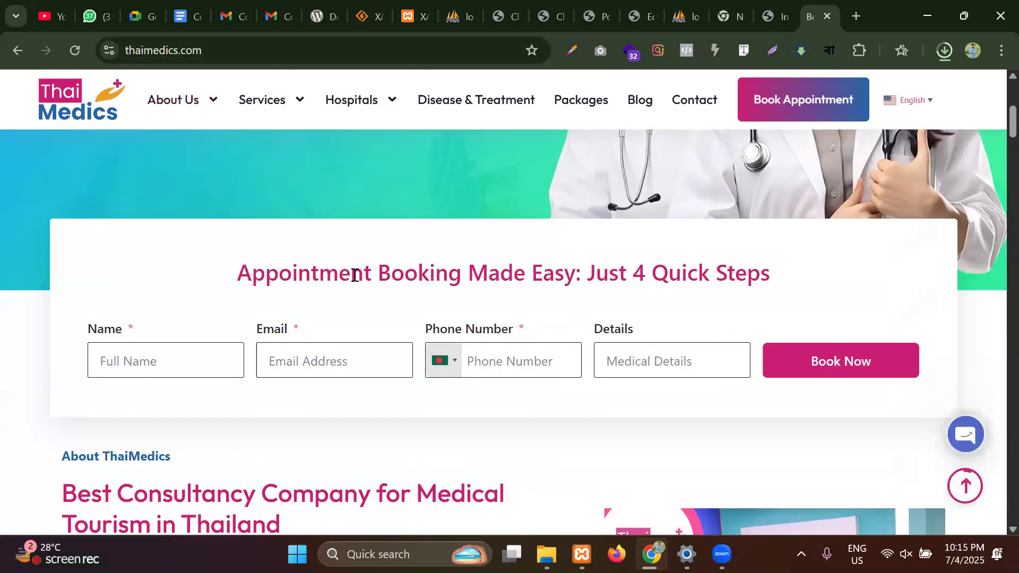
scroll(356, 277, down, 3)
scroll(212, 265, up, 13)
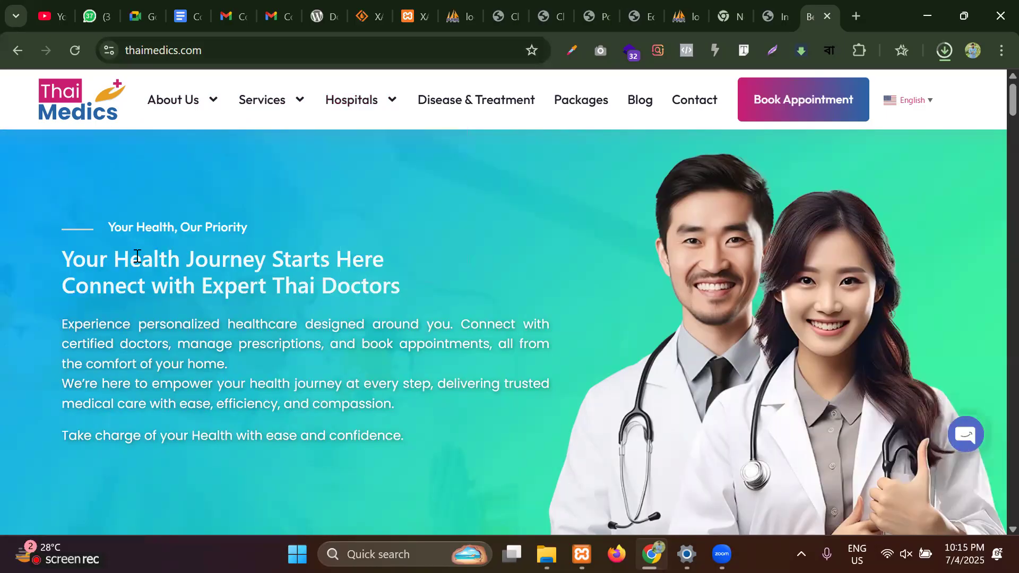
- Examine the home page's hero area and the About ThaiMedics section with its text and photo
drag(604, 341, 870, 407)
click(392, 333)
scroll(339, 285, down, 1)
scroll(339, 284, down, 10)
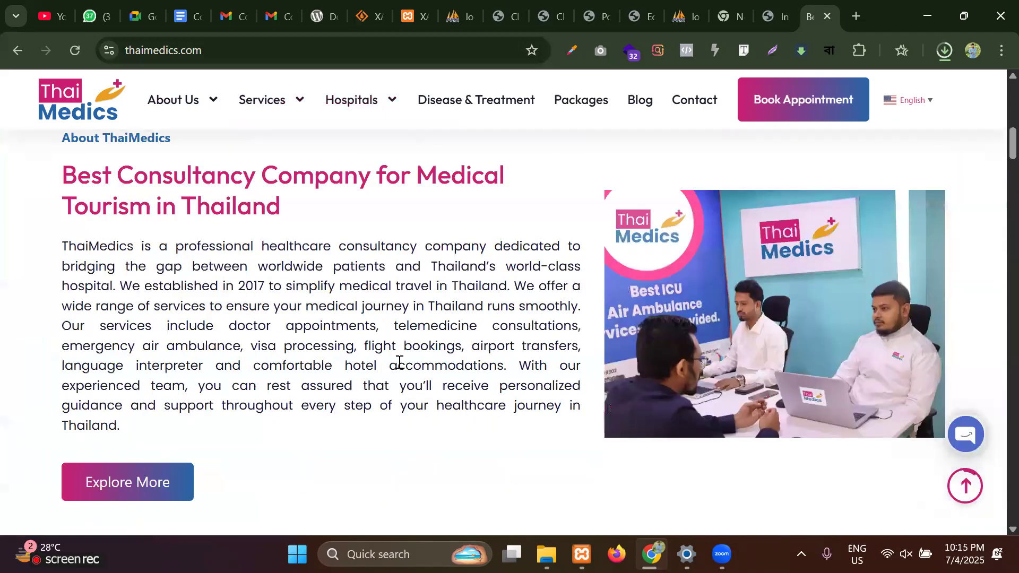
scroll(398, 361, up, 4)
scroll(403, 366, down, 7)
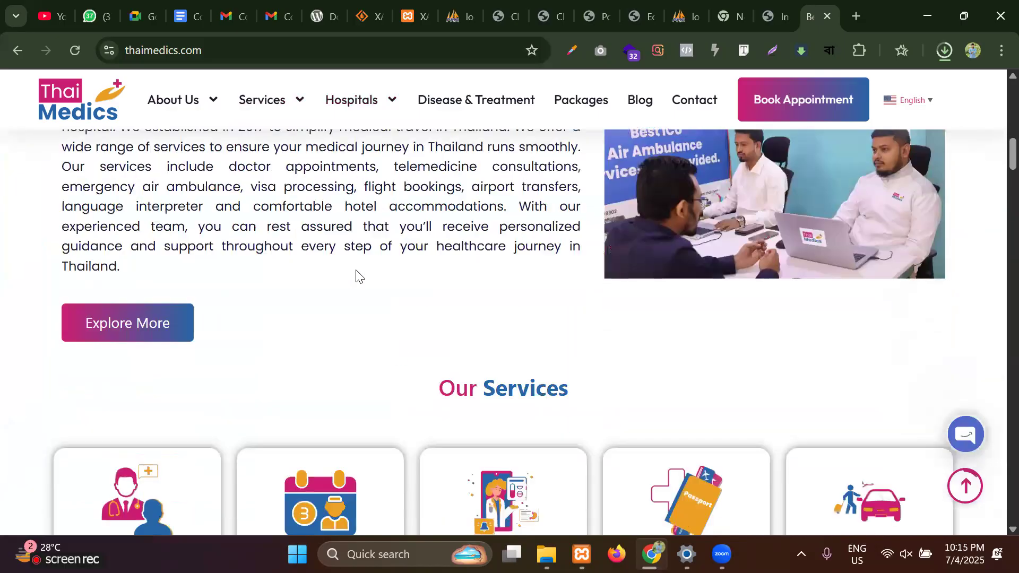
scroll(434, 280, down, 5)
scroll(431, 255, up, 5)
scroll(427, 236, up, 10)
scroll(426, 246, down, 8)
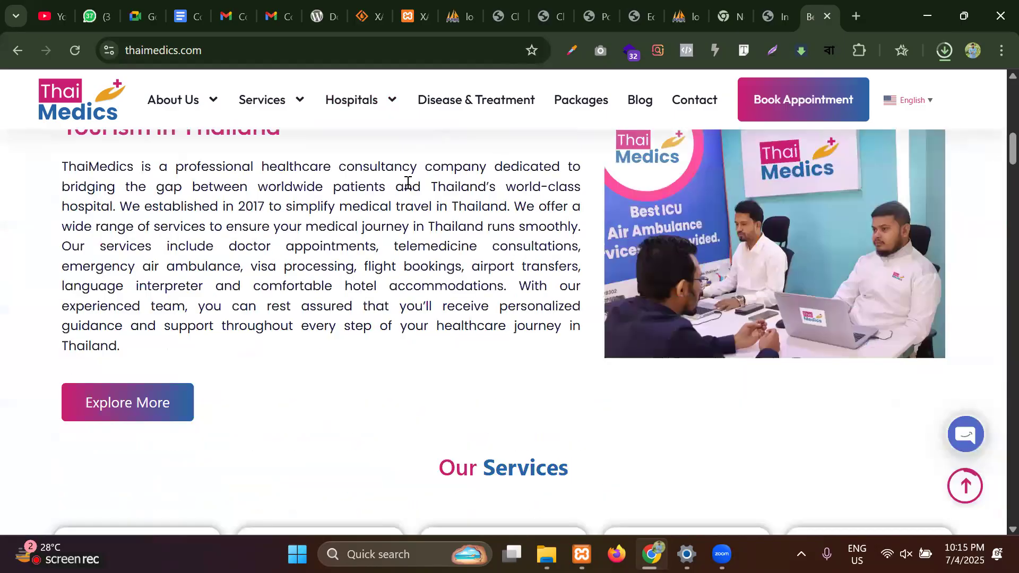
- Look through the home page's Our Services, Our Approach, statistics and Our Partner Hospitals sections
scroll(334, 268, down, 10)
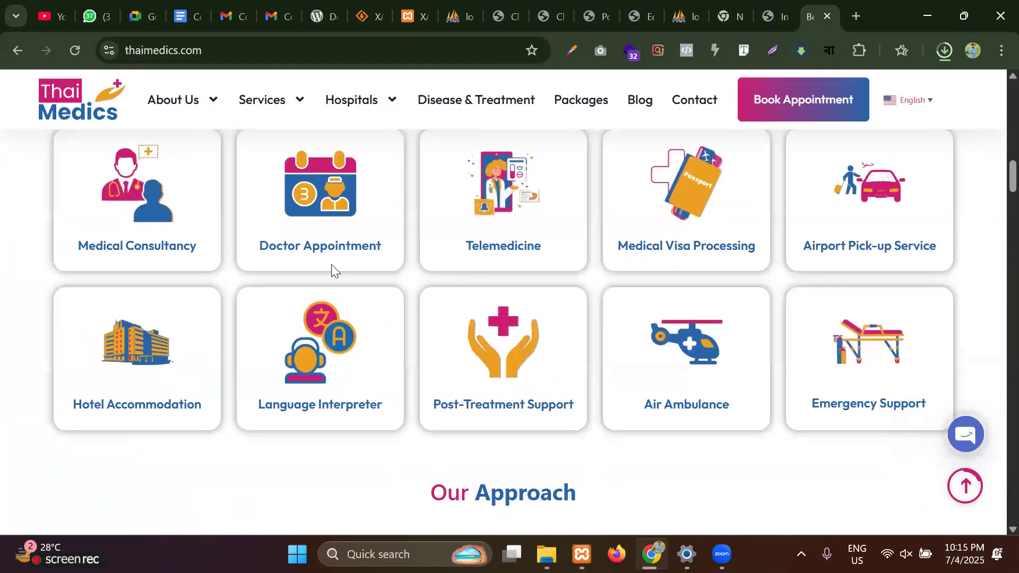
scroll(333, 269, down, 12)
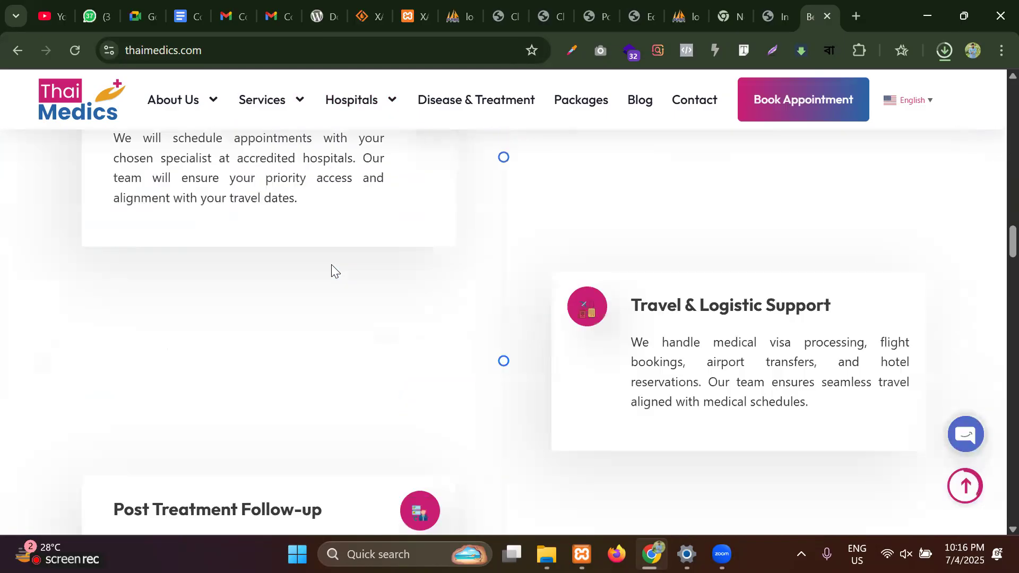
scroll(335, 271, down, 2)
scroll(334, 273, up, 10)
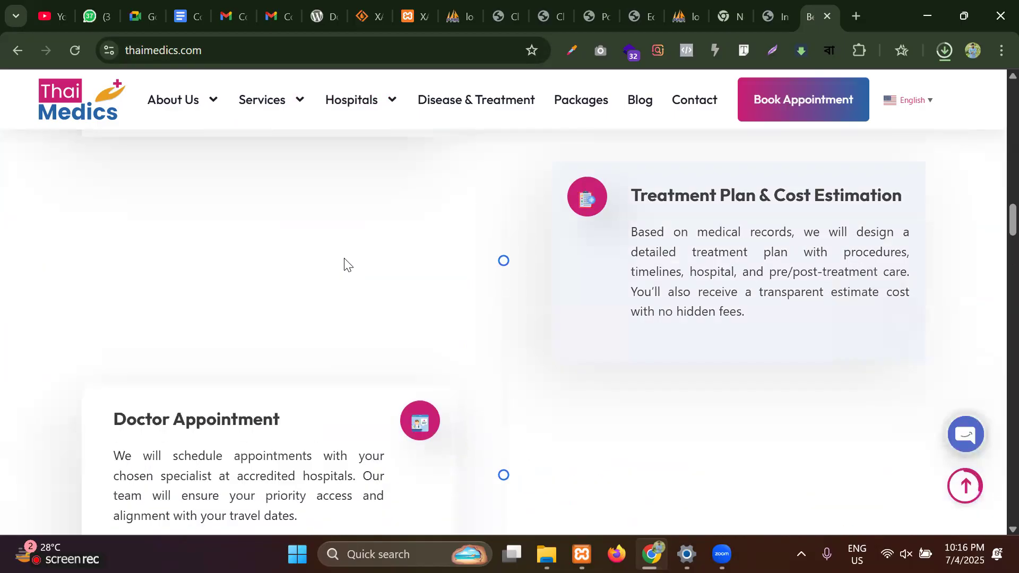
scroll(344, 264, down, 6)
scroll(344, 263, down, 18)
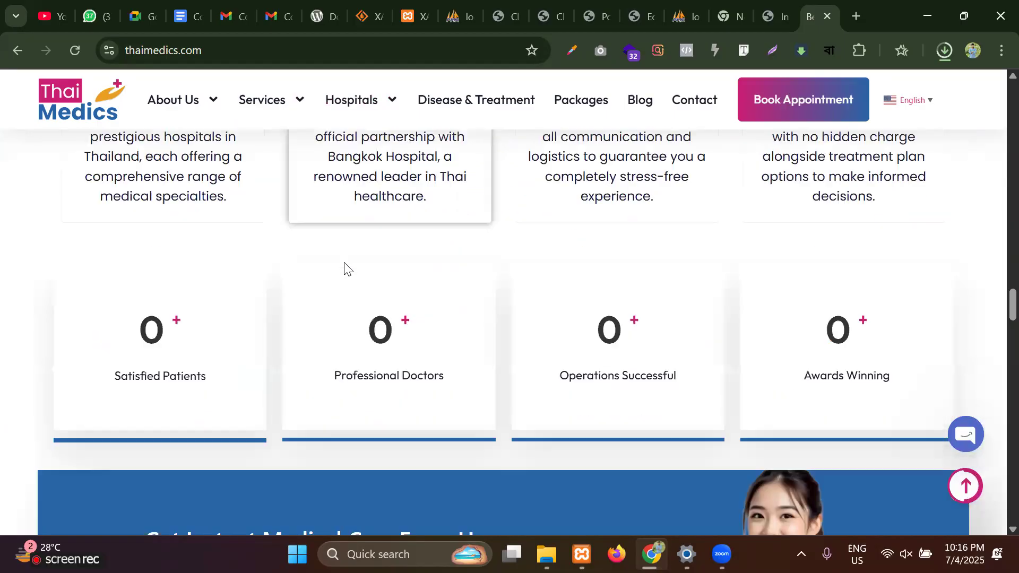
scroll(312, 228, down, 12)
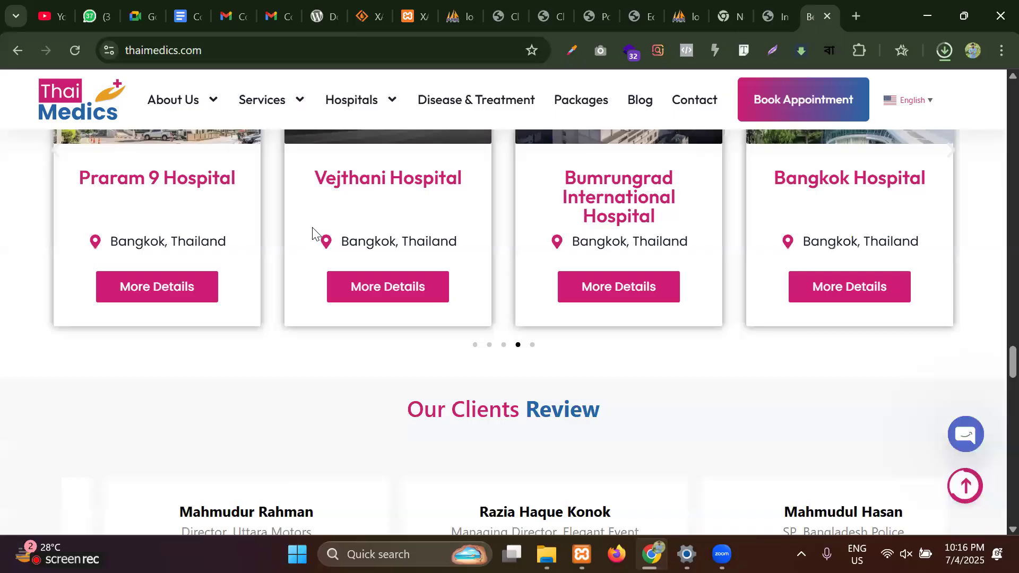
scroll(313, 228, up, 10)
scroll(313, 236, down, 4)
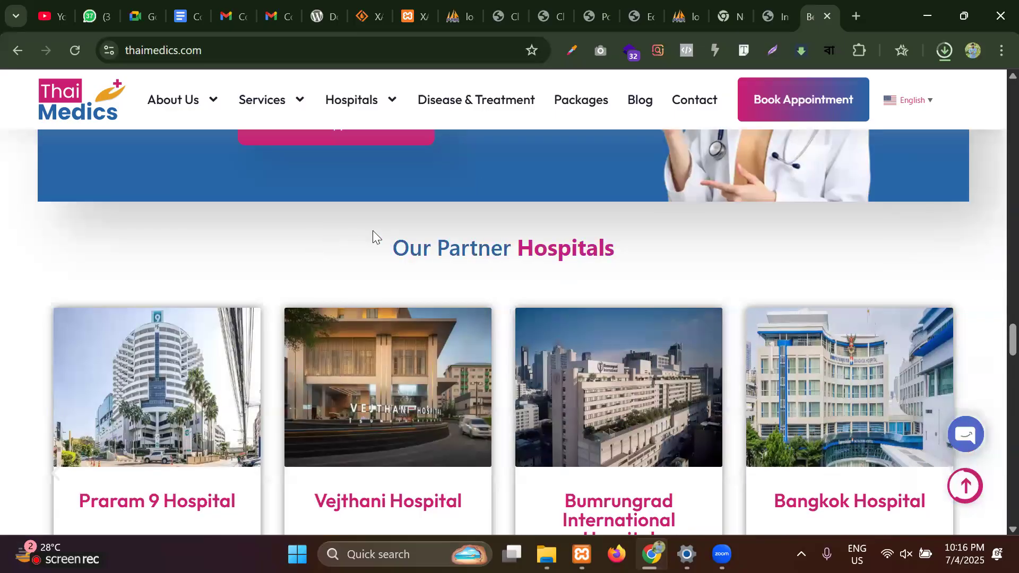
- Look through the home page's Our Partner Hospitals section, contact form and footer, and return to the hero area
triple_click(647, 260)
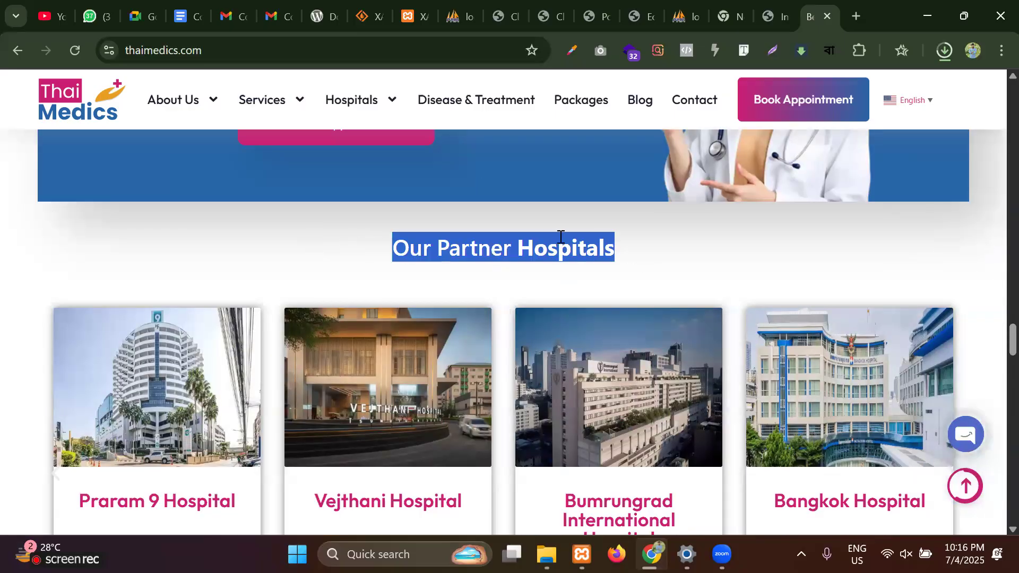
scroll(561, 236, down, 4)
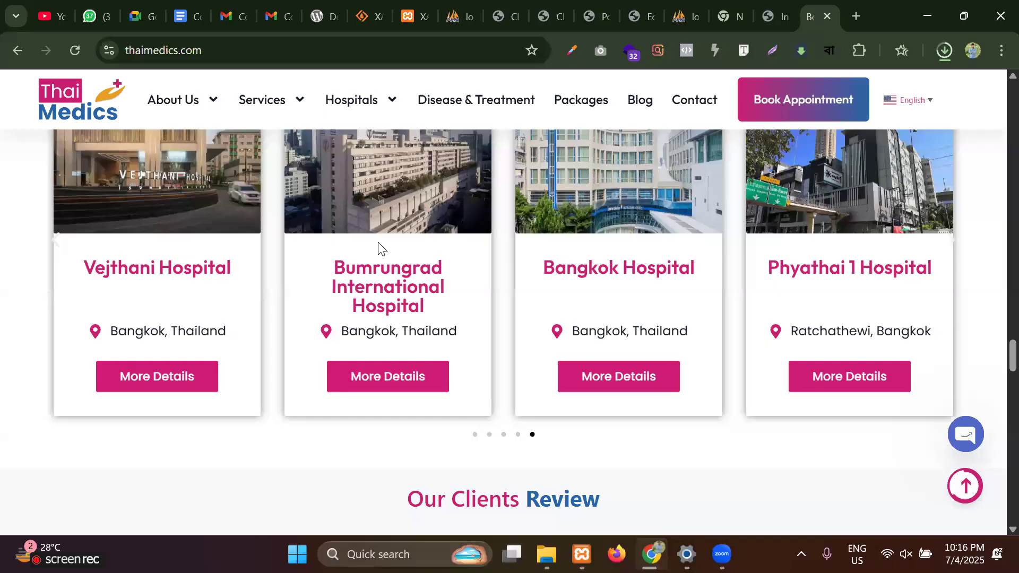
scroll(378, 248, up, 3)
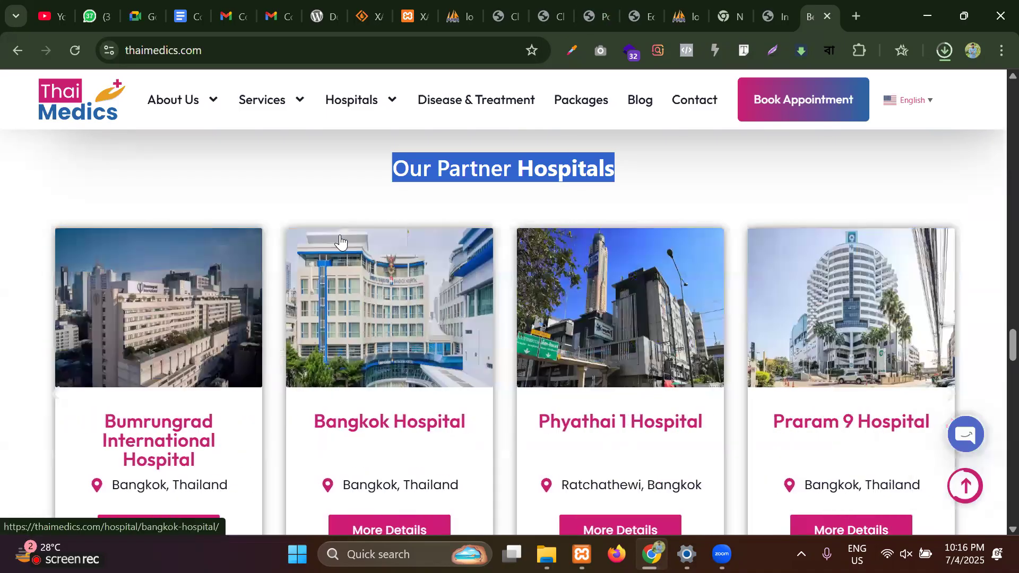
scroll(471, 252, down, 20)
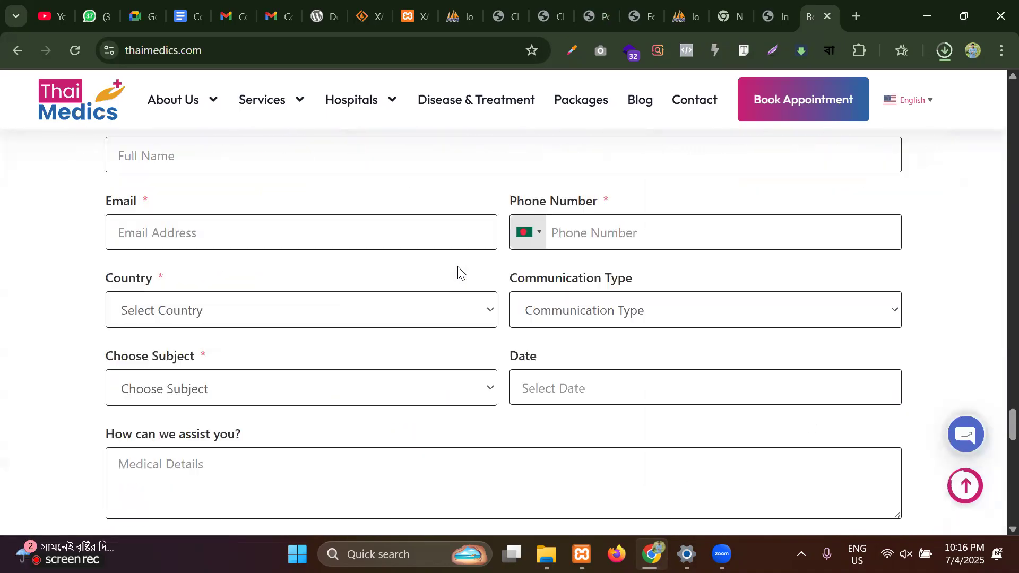
scroll(448, 273, down, 10)
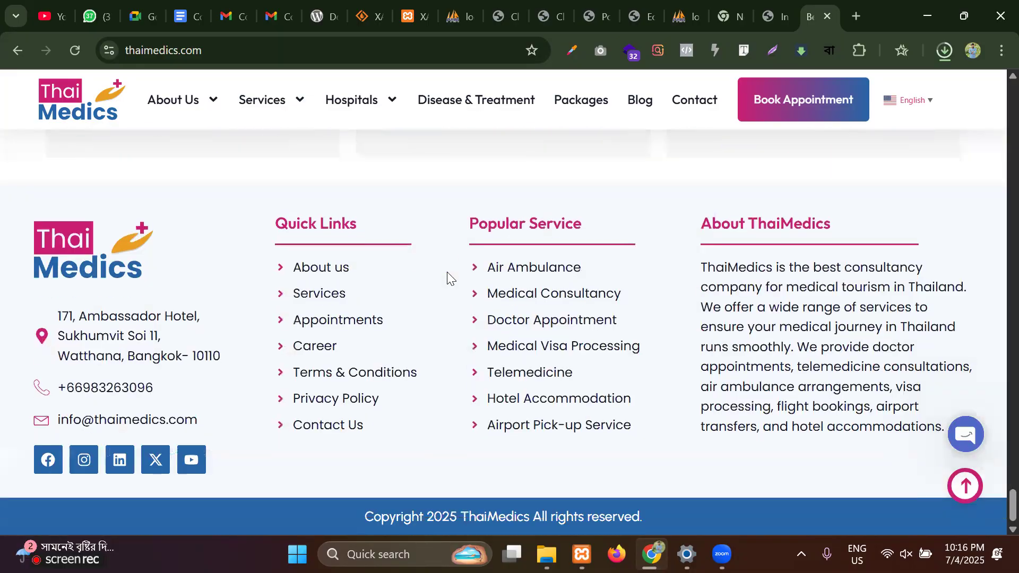
scroll(447, 272, up, 10)
drag(1011, 453, 994, 196)
scroll(994, 159, up, 15)
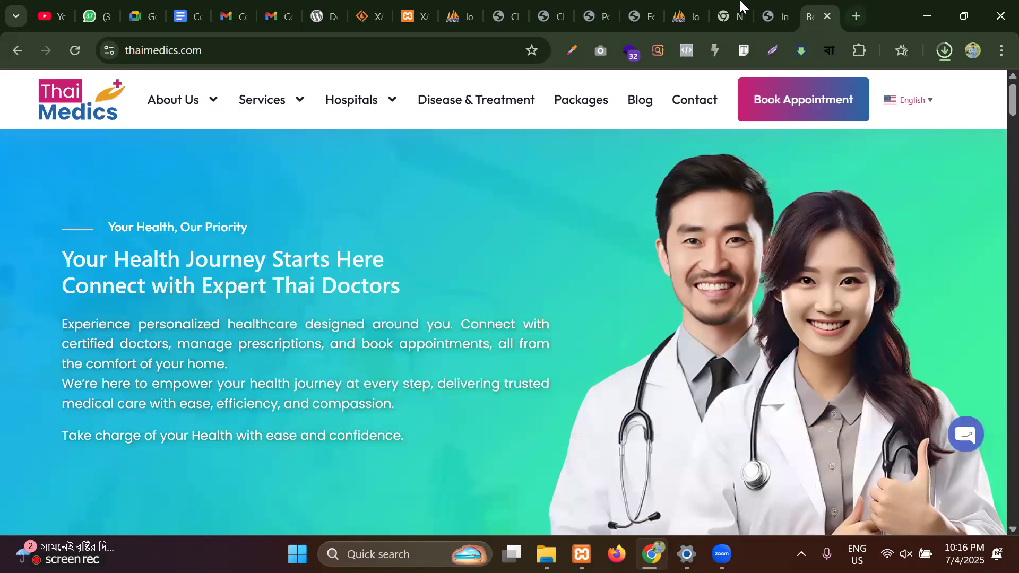
- Return to the Course Curriculum document and clear the selection from the theme and plugin definitions
click(495, 7)
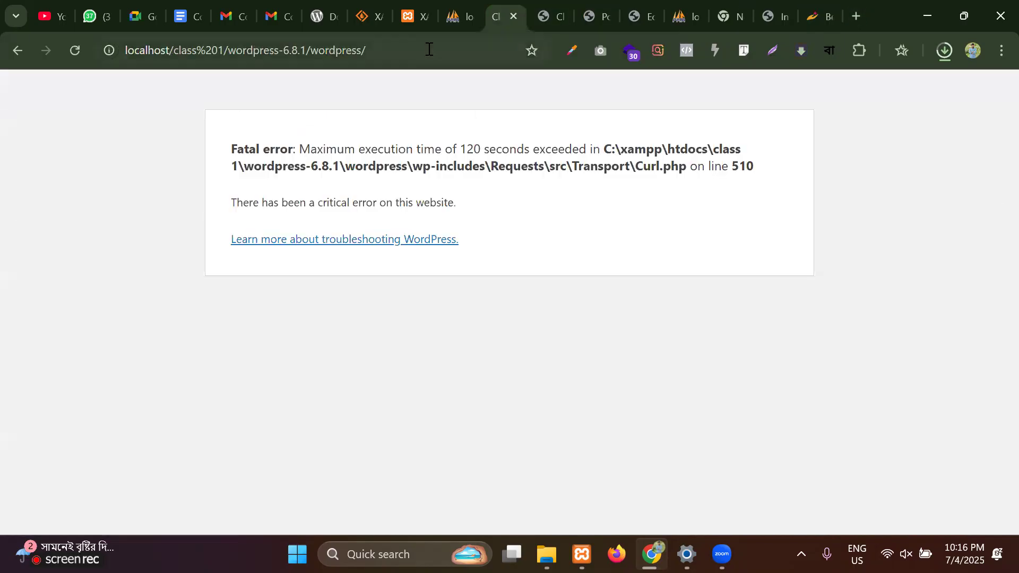
click(171, 7)
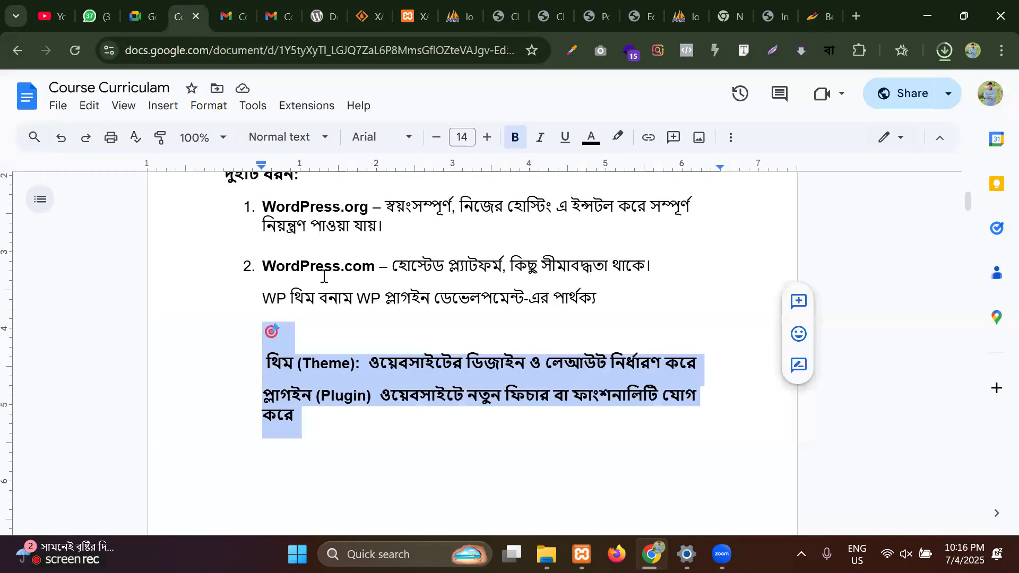
click(352, 302)
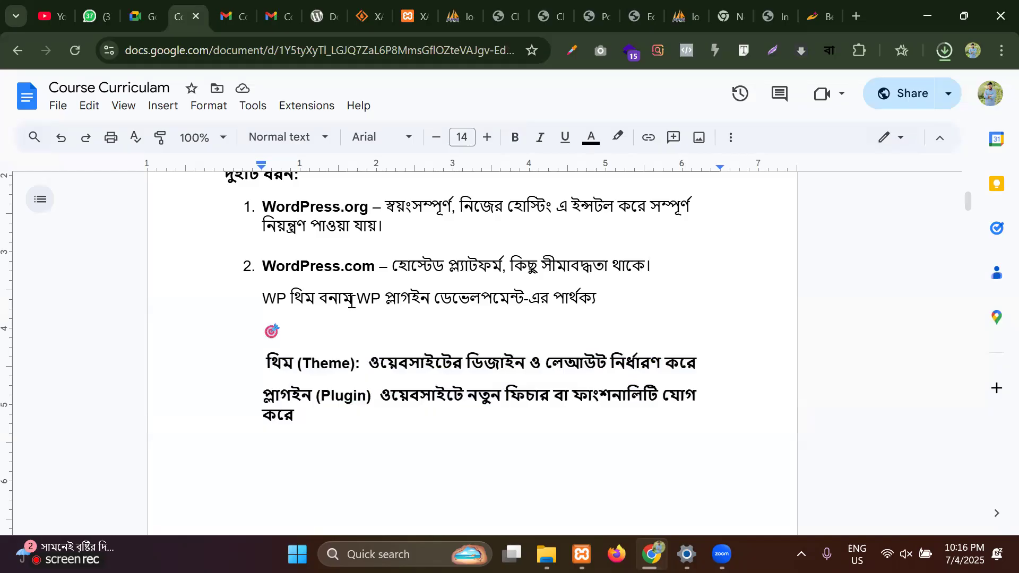
- Return to the ThaiMedics home page, view the header's About Us submenu, and highlight the hero area's heading and text
click(812, 15)
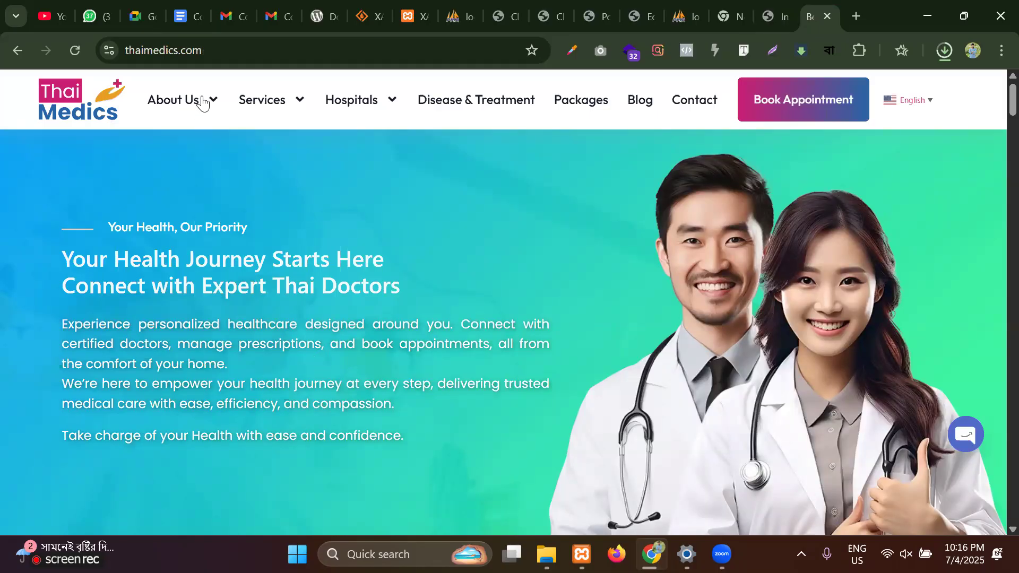
mouse_move(205, 100)
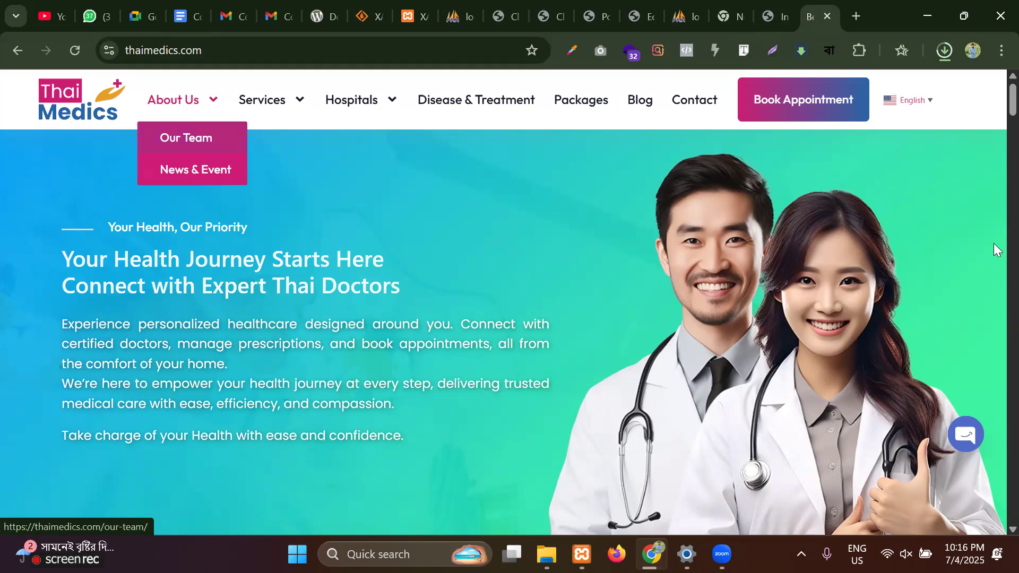
mouse_move(1013, 104)
mouse_down()
mouse_move(1013, 514)
mouse_move(997, 103)
mouse_up()
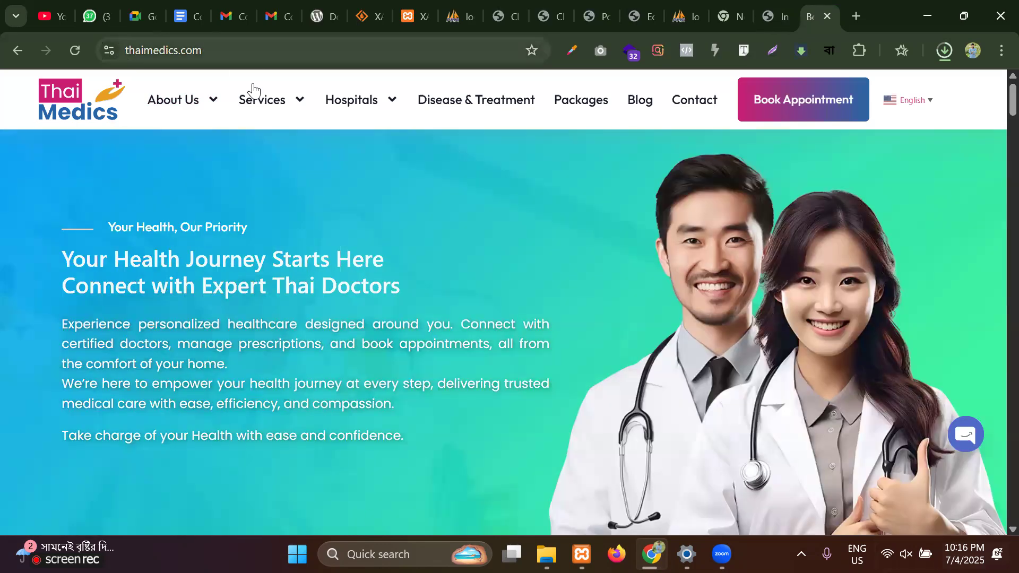
mouse_move(257, 104)
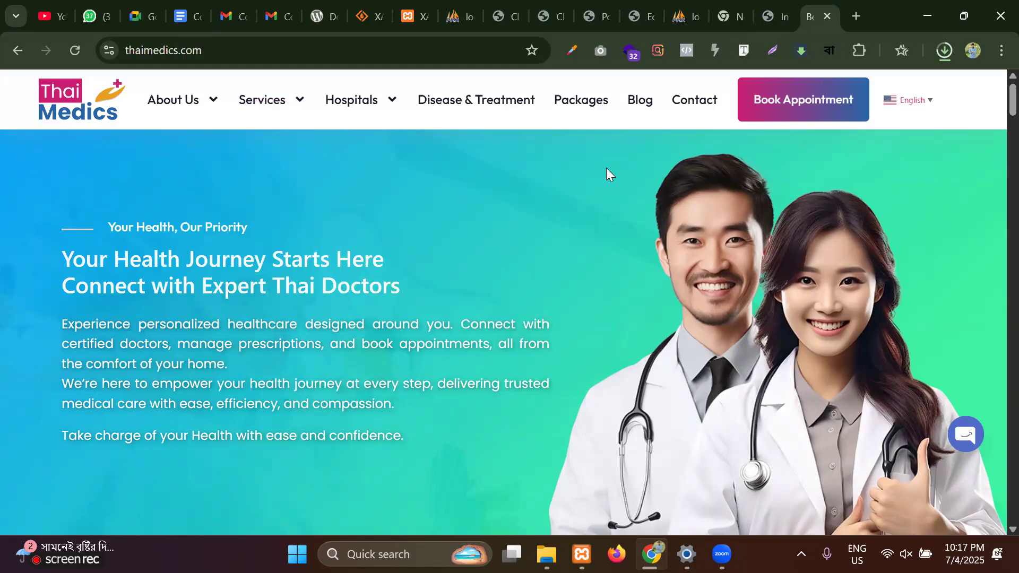
mouse_move(403, 434)
mouse_down()
mouse_move(59, 362)
mouse_move(50, 233)
mouse_up()
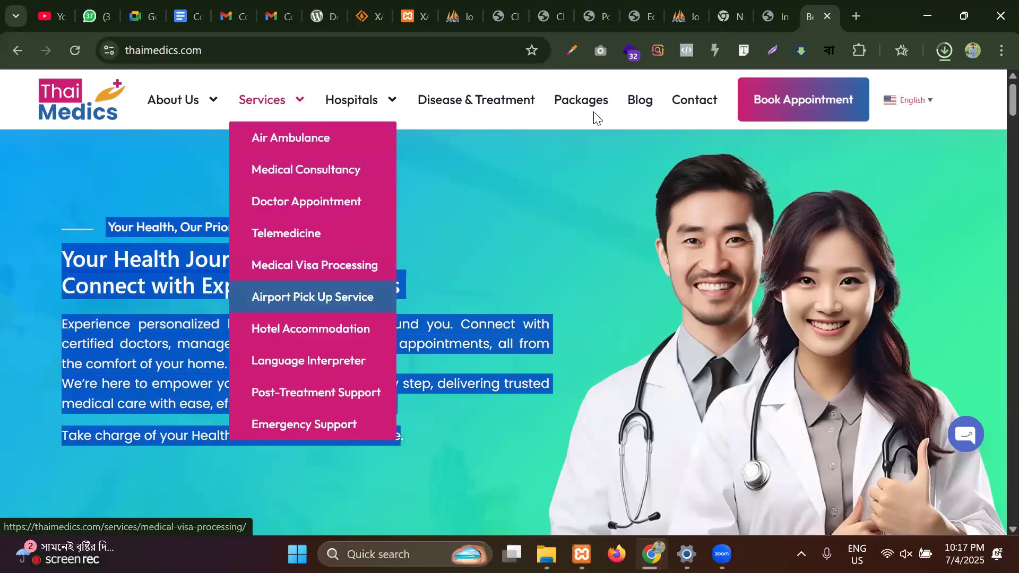
- In the Course Curriculum document, delete the WordPress.com item from the list of WordPress types under Class:1
click(194, 12)
scroll(414, 223, up, 1)
scroll(413, 223, up, 5)
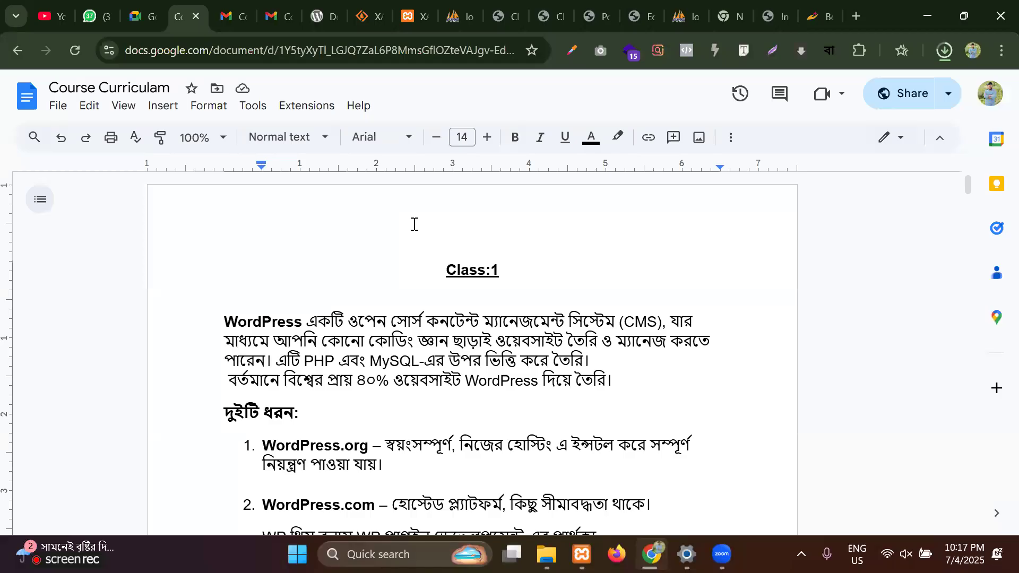
scroll(392, 328, down, 4)
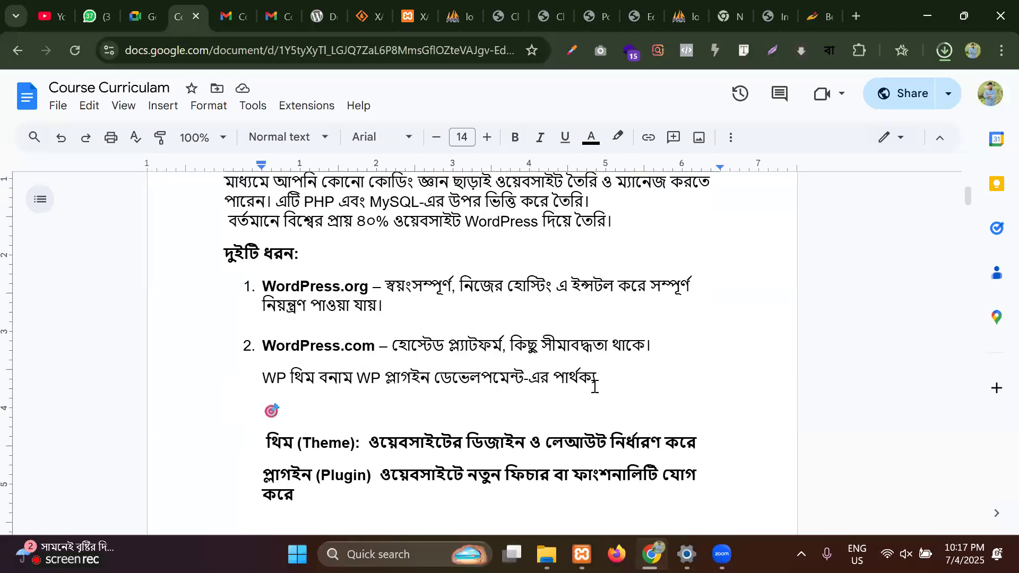
double_click(576, 378)
click(656, 346)
shift+click(291, 330)
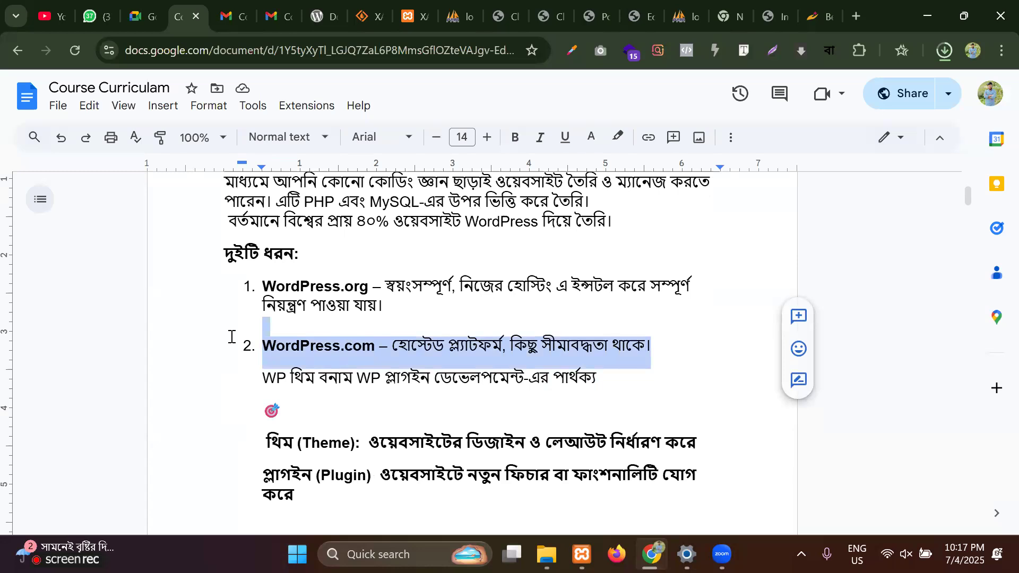
key(BackSpace)
- End the numbered list after the WordPress.org item and add an empty, unnumbered line below it
click(406, 310)
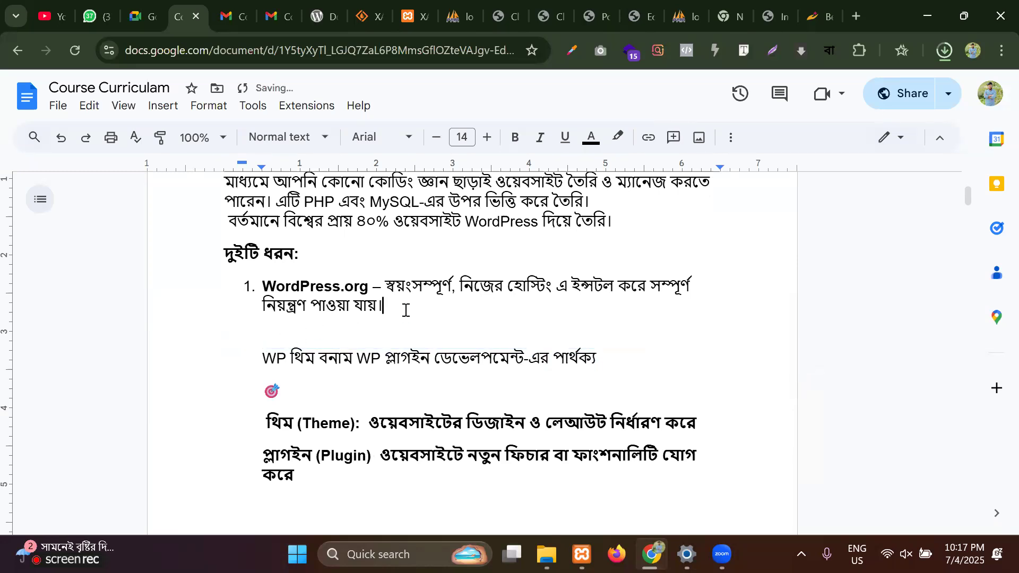
key(Return)
key(Return)
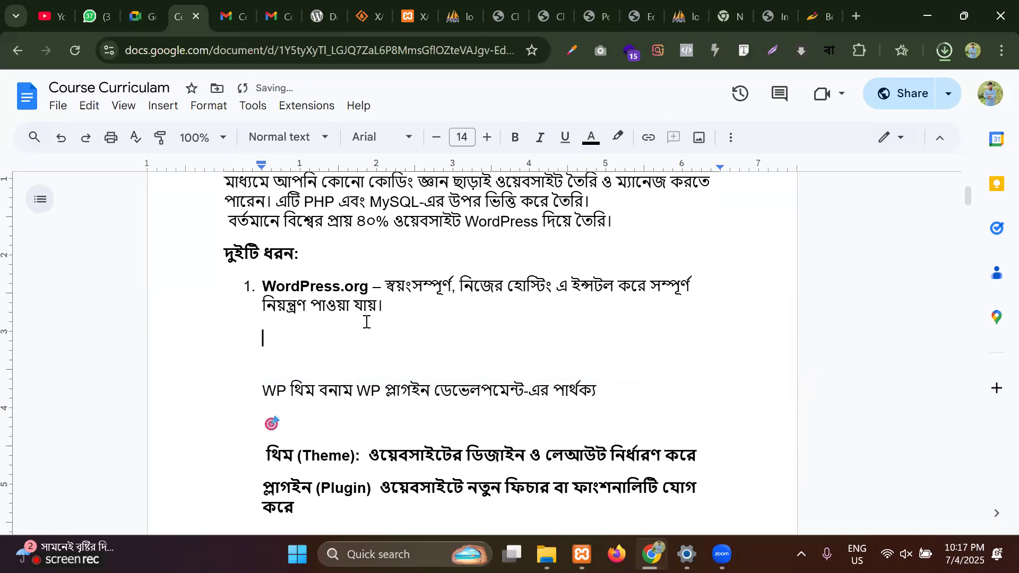